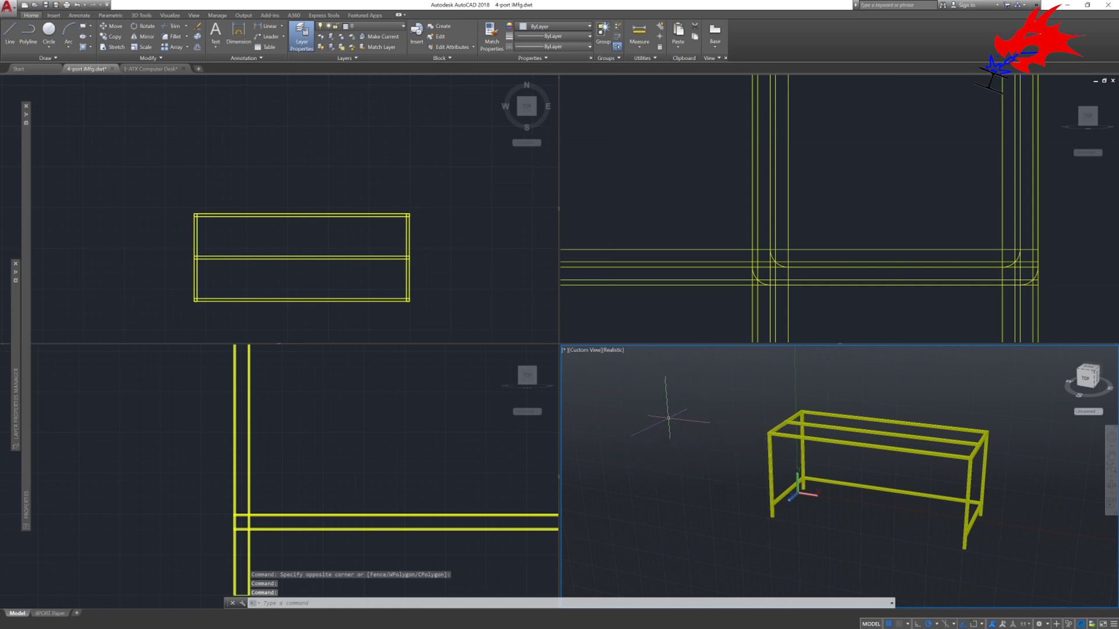
Thaw the Base Models layer and make it the current layer
click(145, 245)
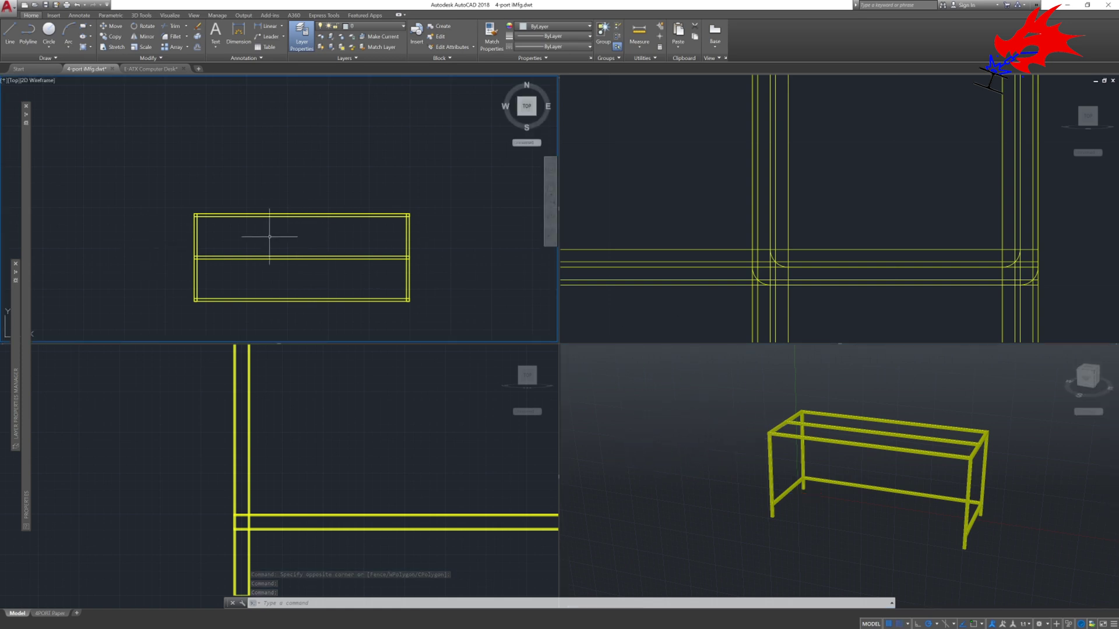
mouse_move(19, 354)
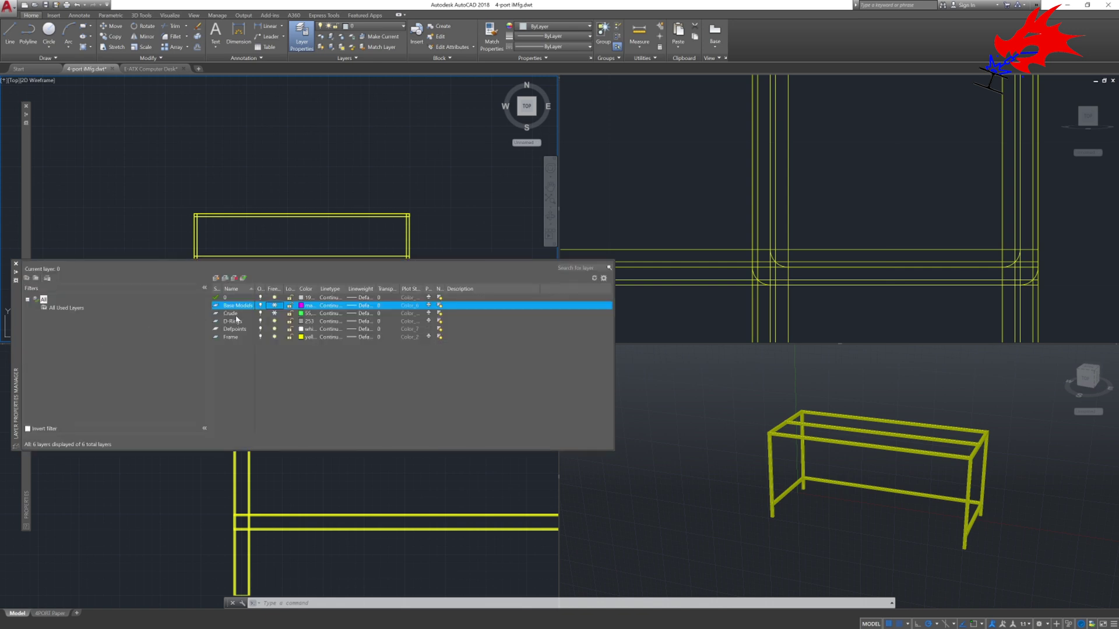
click(273, 306)
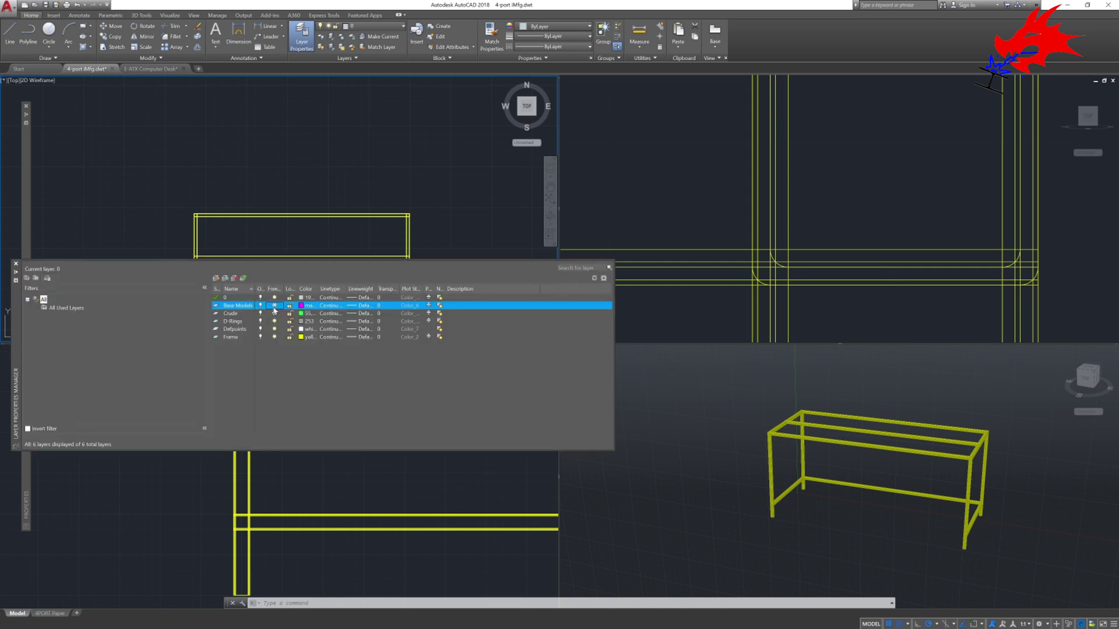
double_click(219, 307)
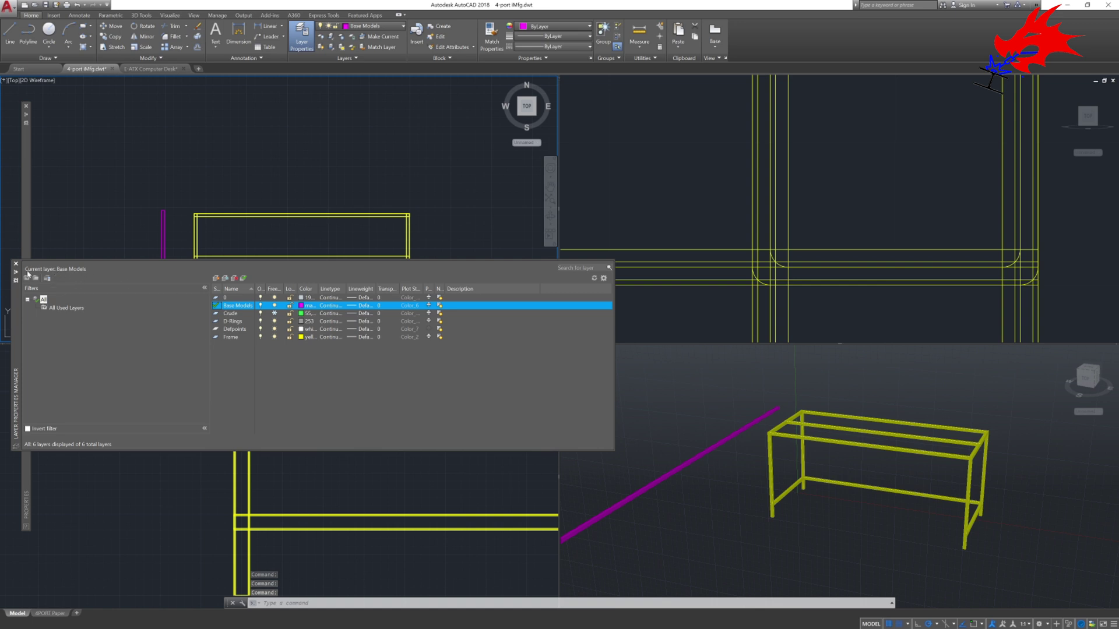
Try to make the frozen Crude layer current, then reselect the Base Models layer
double_click(216, 313)
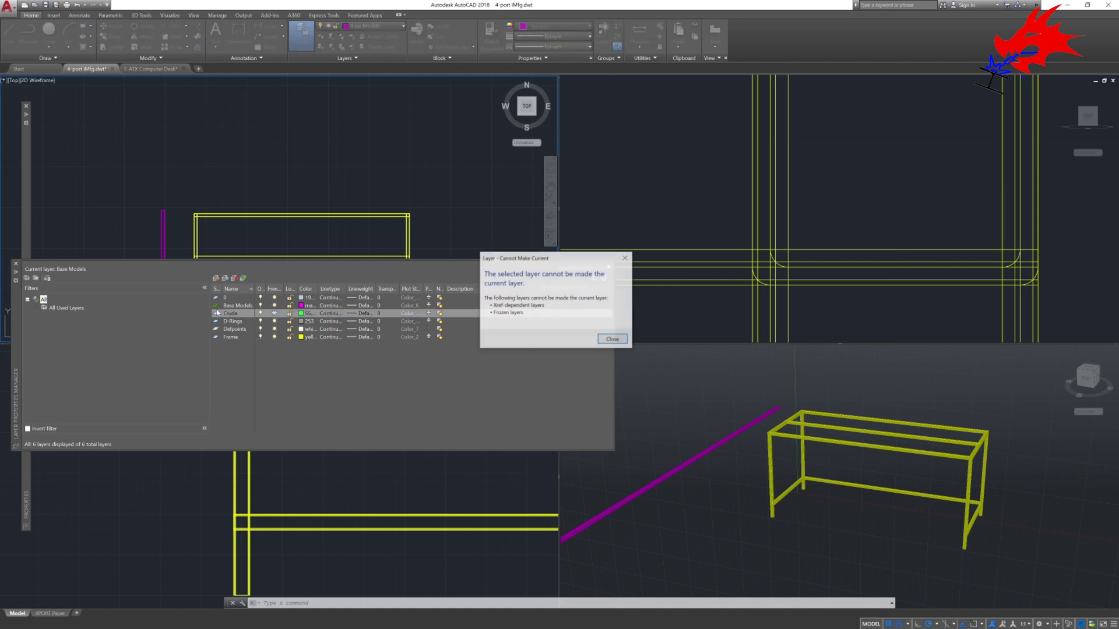
click(617, 341)
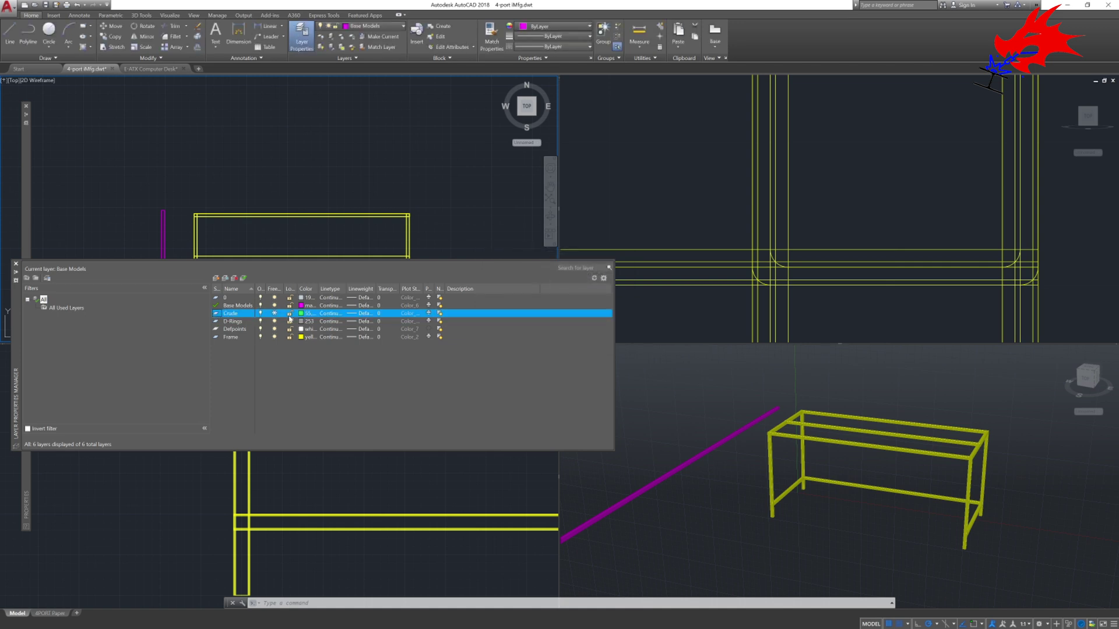
double_click(217, 316)
click(618, 341)
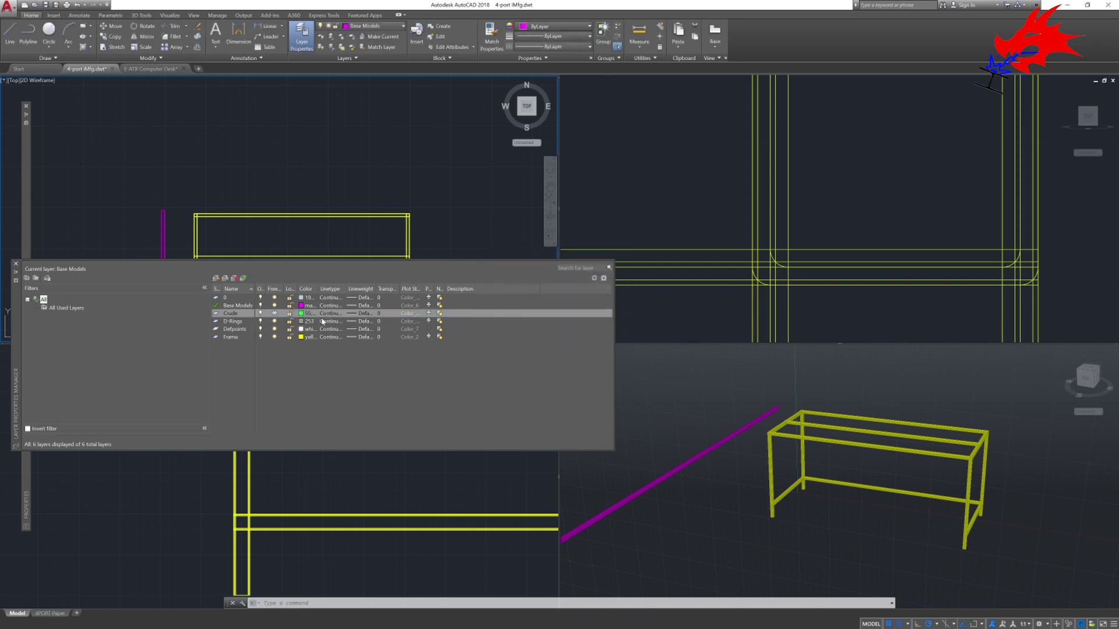
click(226, 314)
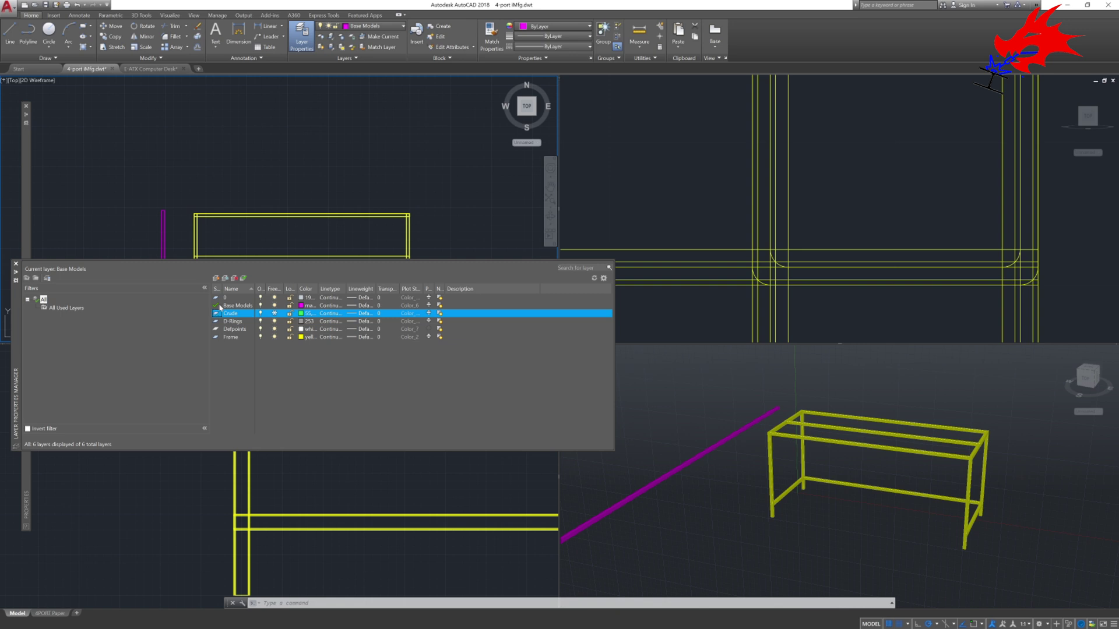
click(221, 307)
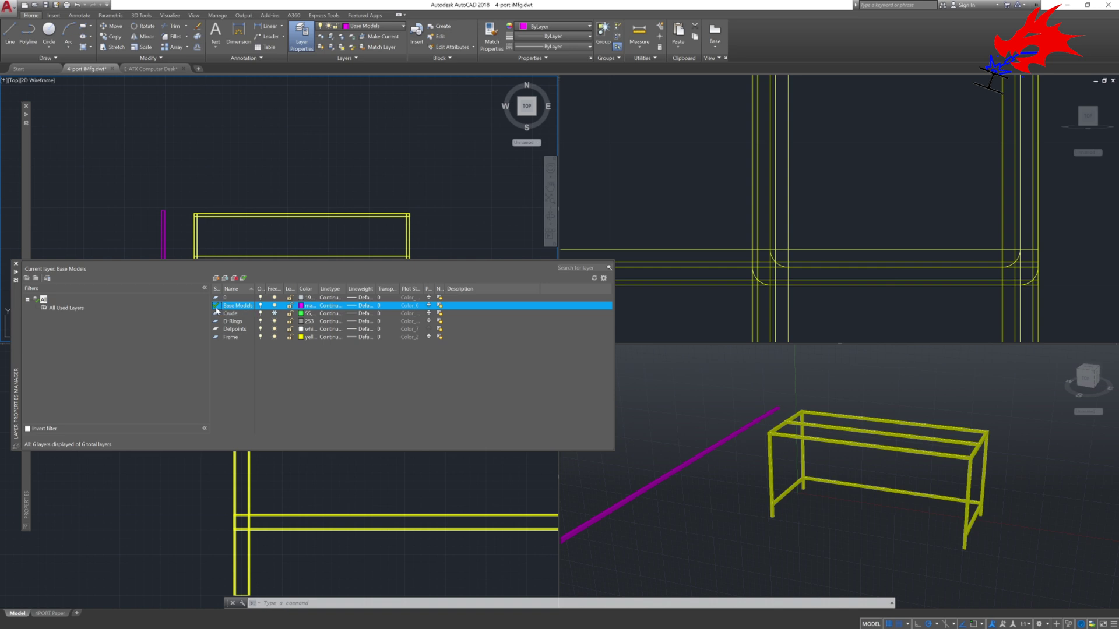
click(462, 204)
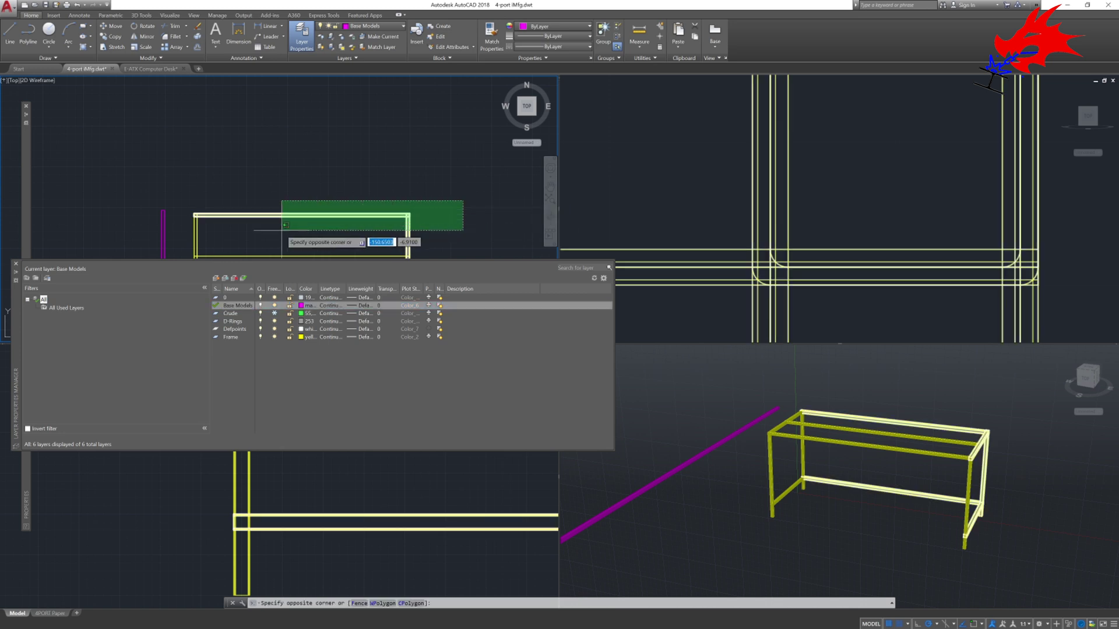
key(Escape)
key(Escape)
key(Escape)
click(168, 226)
key(Escape)
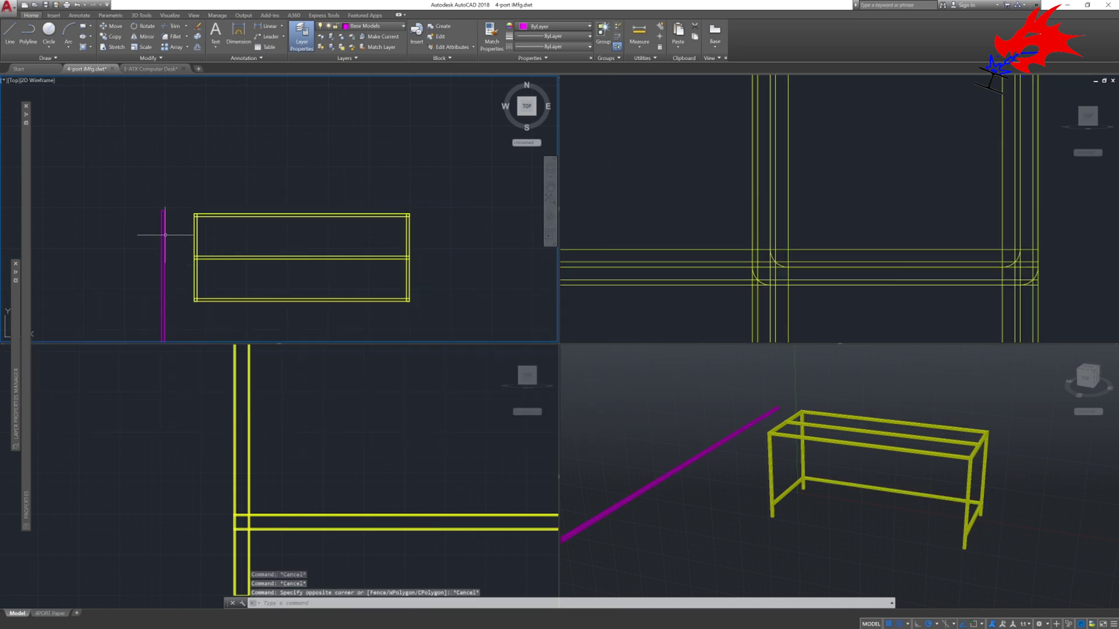
Examine the end profile of the magenta base tube in the front view
click(625, 247)
scroll(640, 222, down, 7)
middle_drag(607, 214, 804, 204)
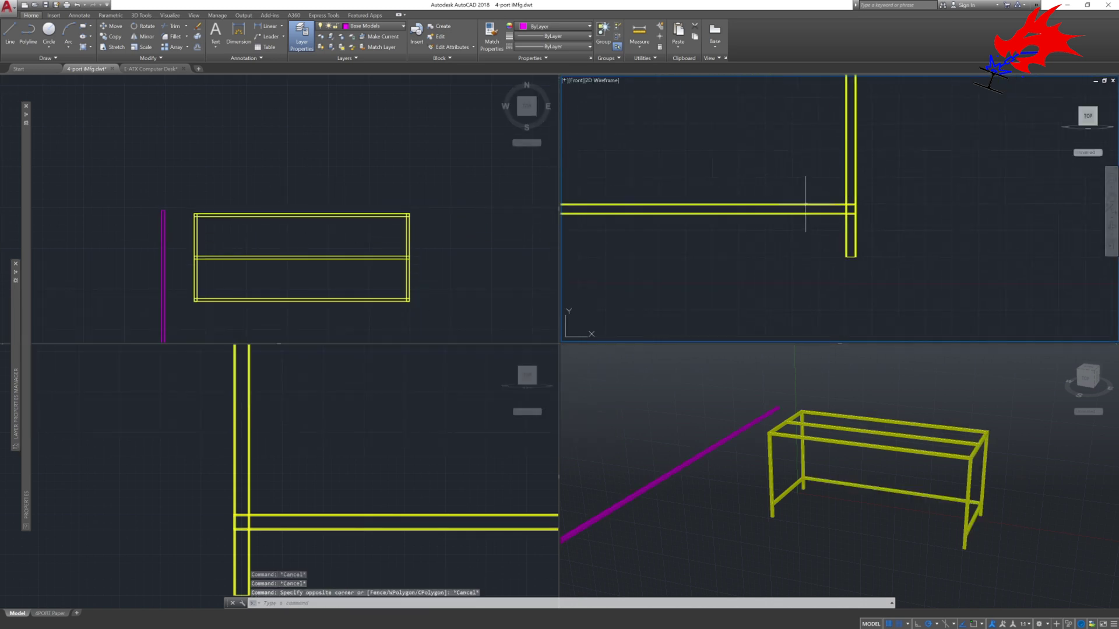
scroll(764, 209, down, 4)
middle_drag(637, 203, 741, 298)
scroll(735, 202, up, 10)
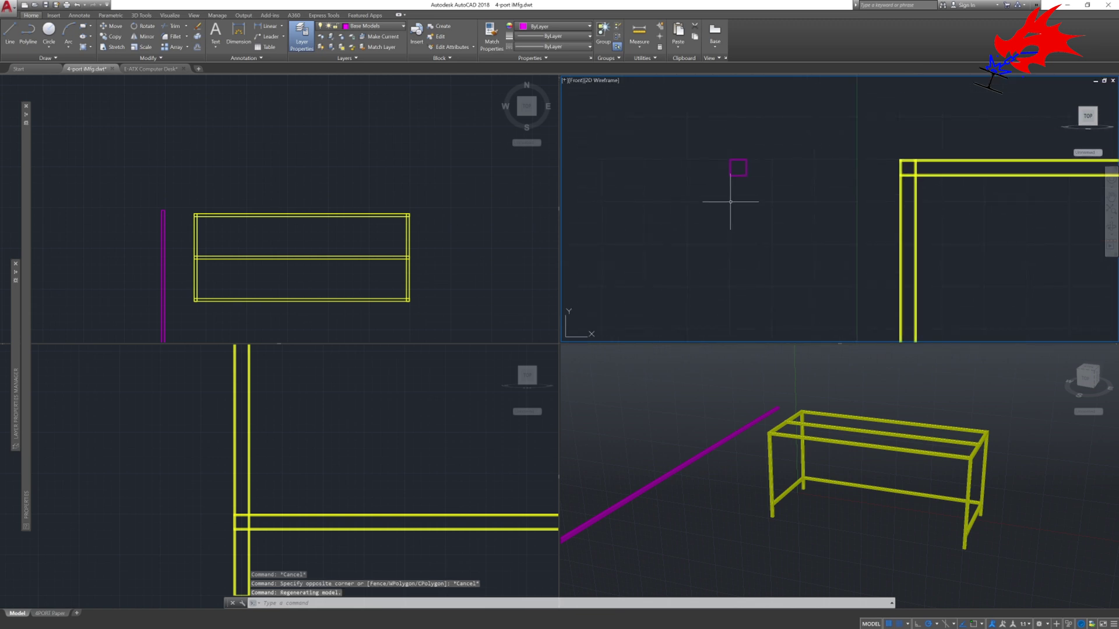
scroll(736, 168, up, 5)
middle_drag(760, 176, 802, 184)
scroll(744, 222, up, 6)
scroll(799, 169, down, 2)
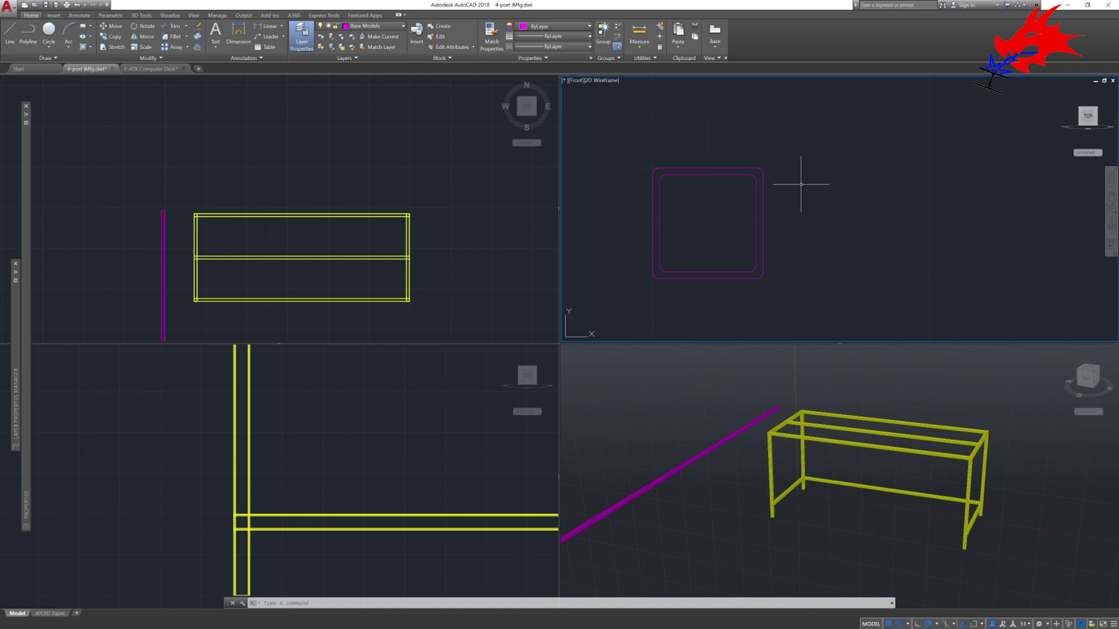
Draw a closed 3/4 by 3/4 square polyline beside the existing rounded tube profile in the front view
text(pl)
key(Return)
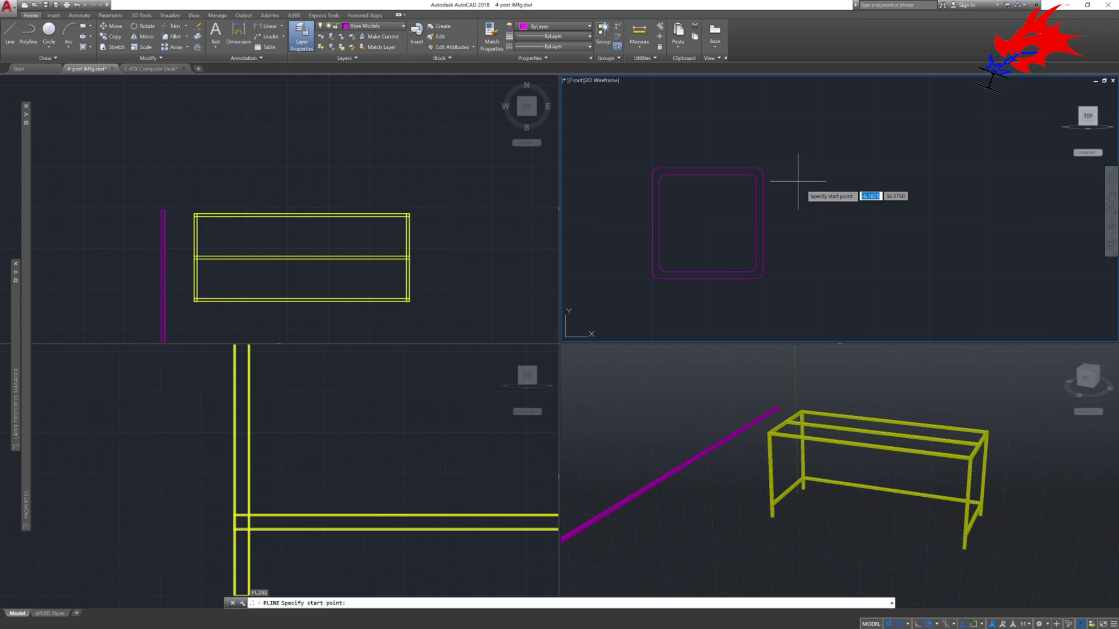
click(824, 167)
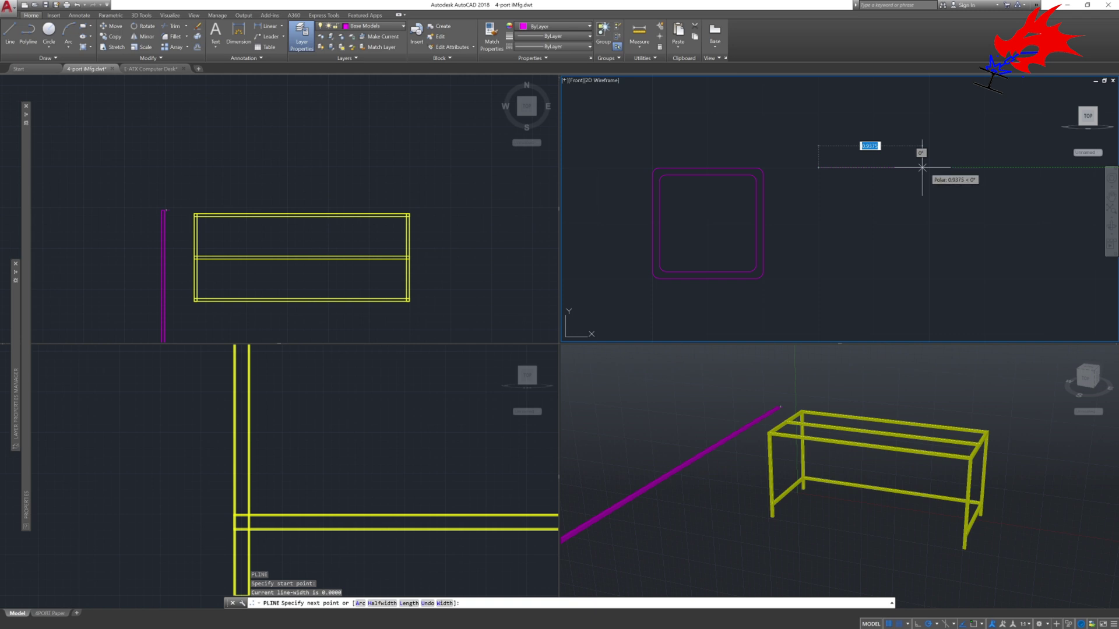
text(3/4)
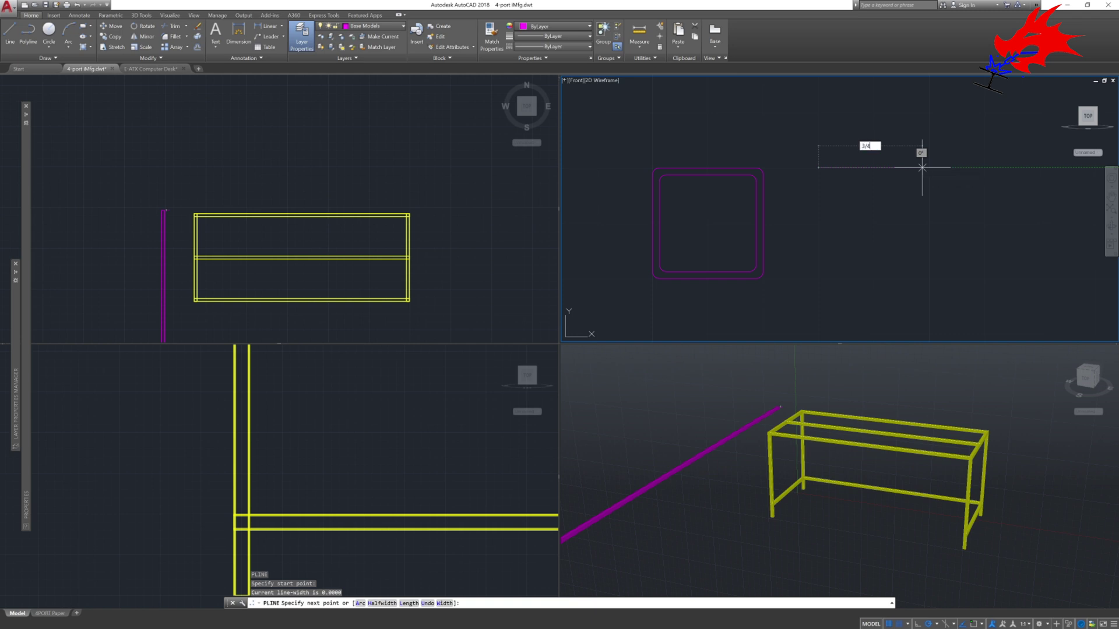
key(Return)
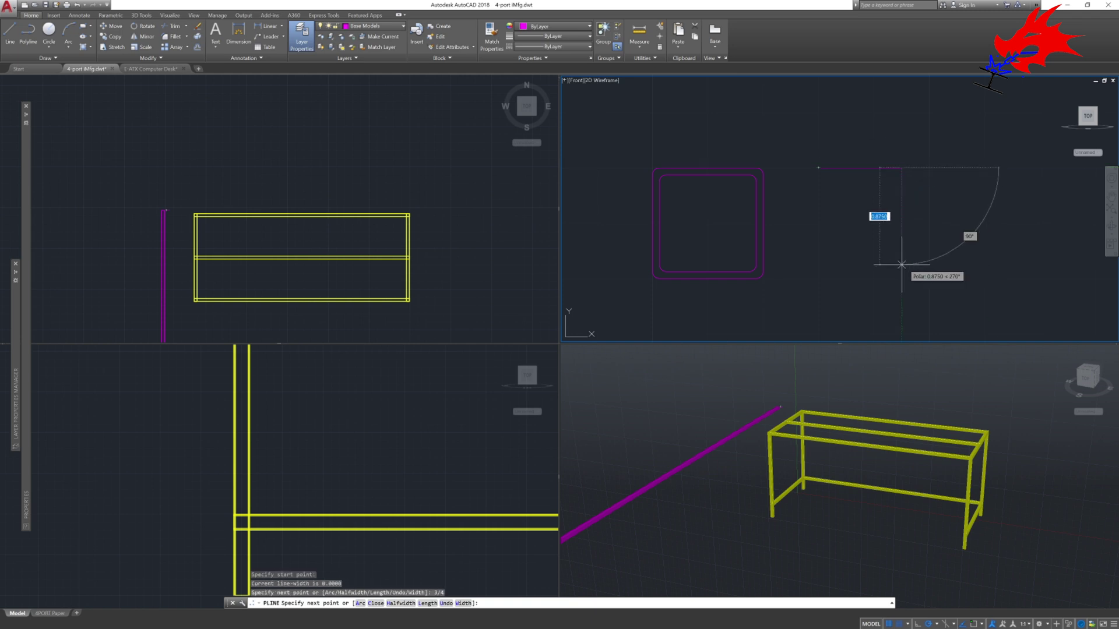
text(3/)
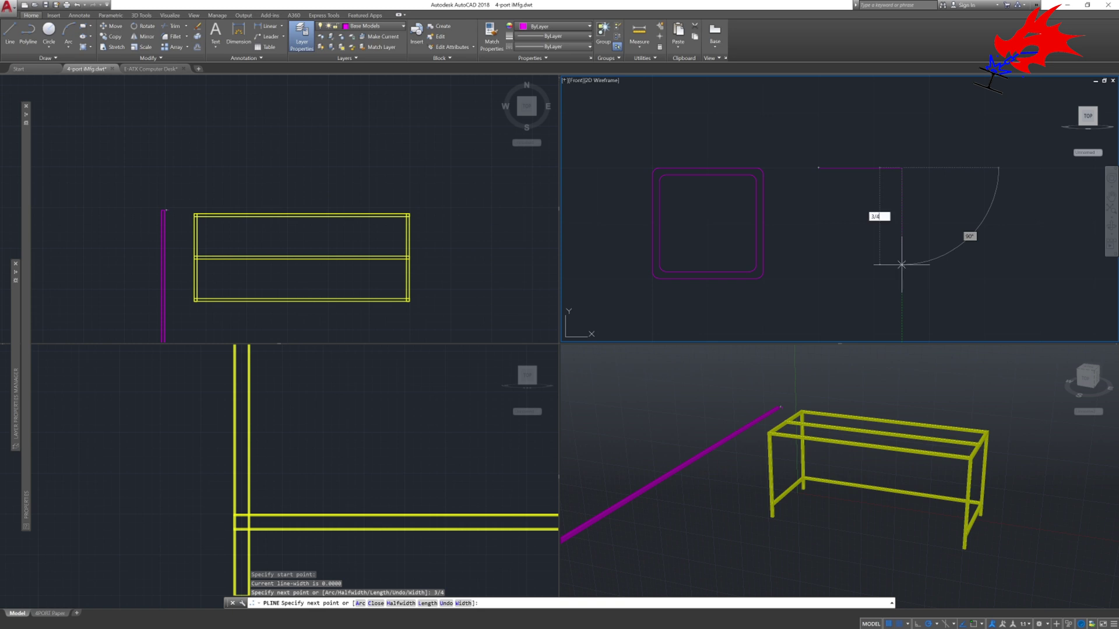
text(4)
key(Return)
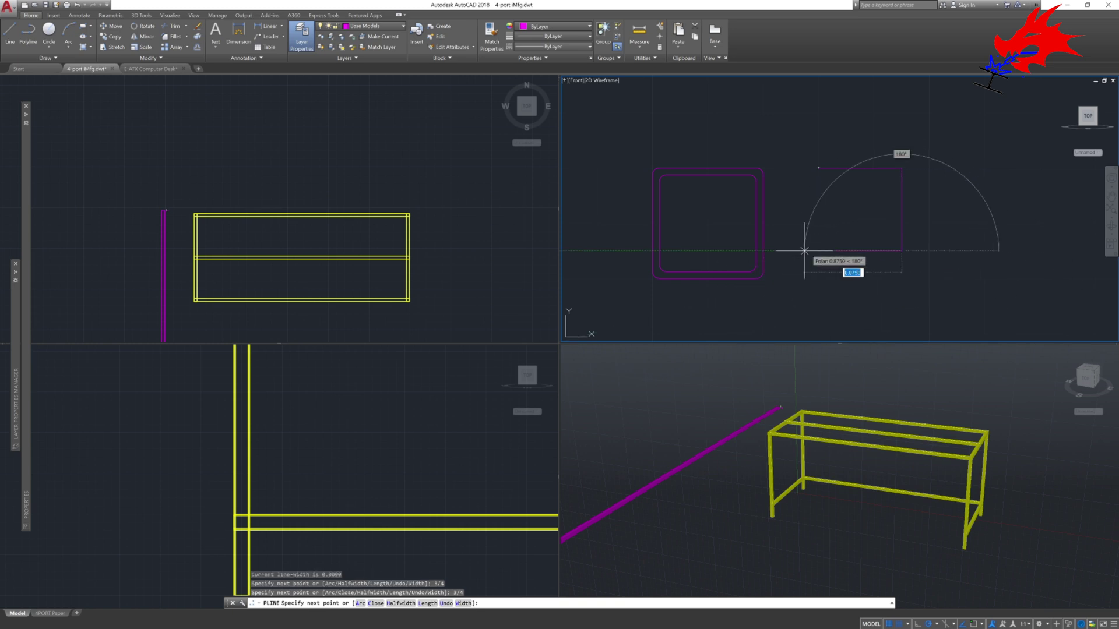
text(3/4)
key(Return)
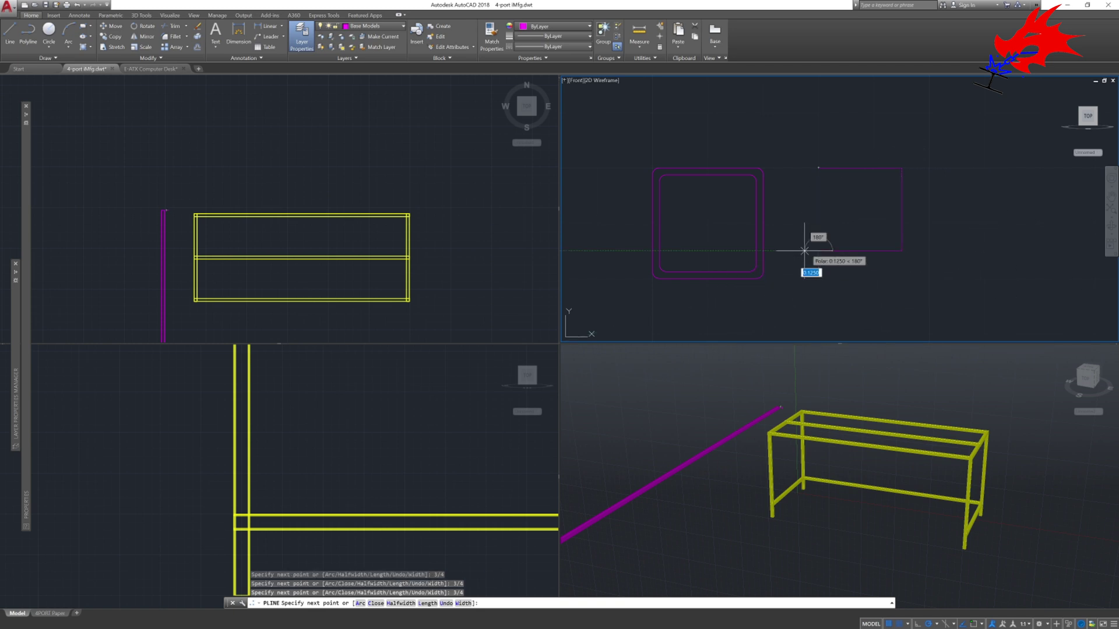
text(c)
key(Return)
Offset the 3/4 square inward by a picked distance of about 0.06 to form the tube wall
text(c)
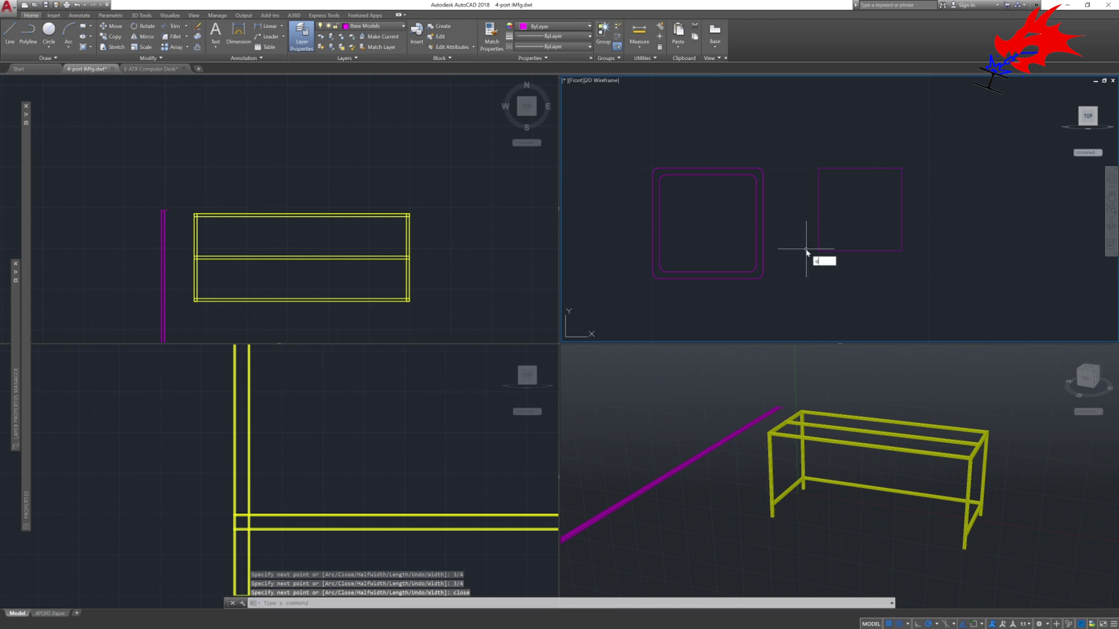
text(ffset)
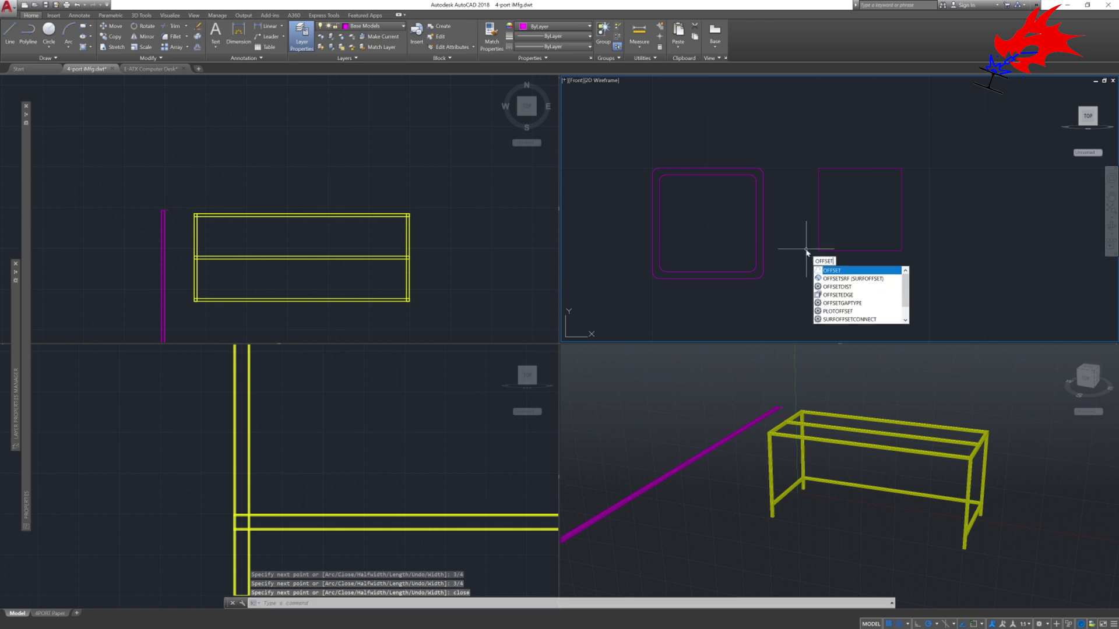
key(Return)
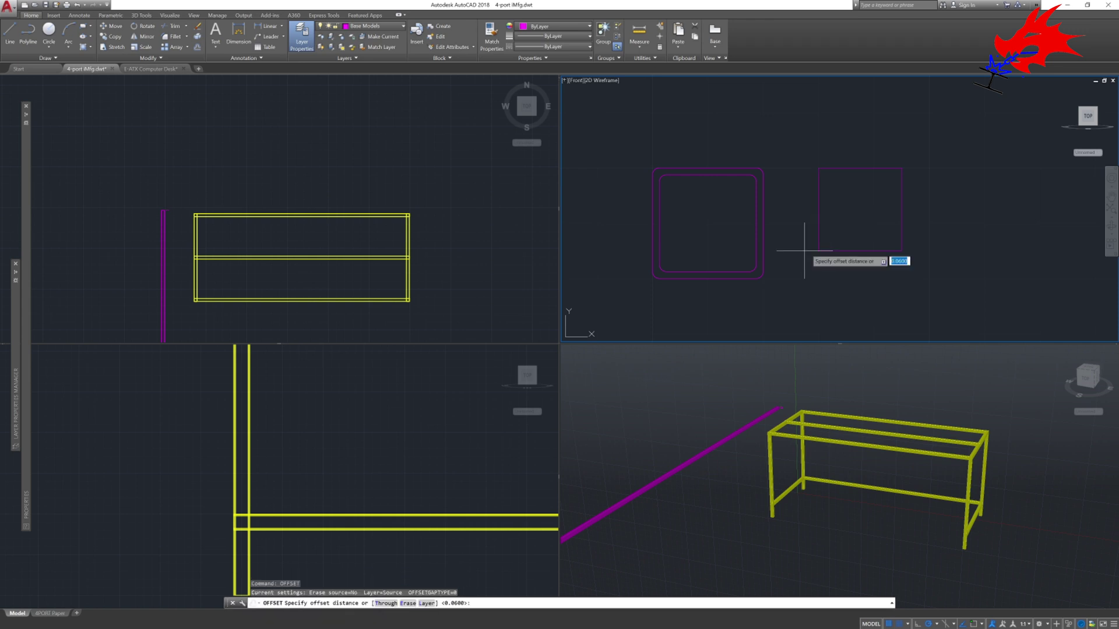
click(867, 250)
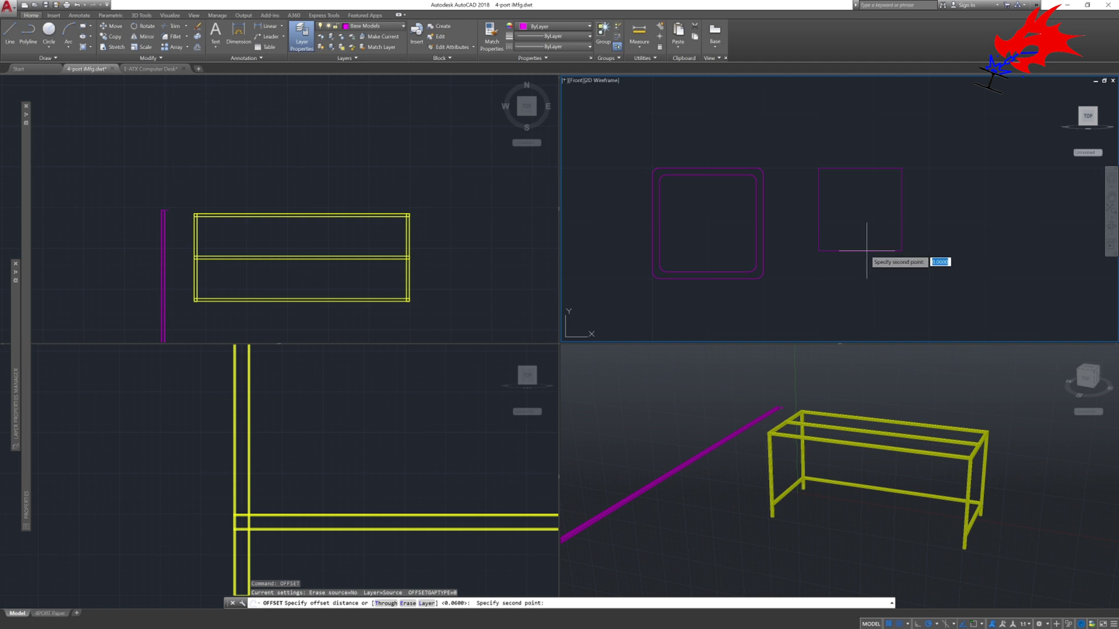
click(867, 244)
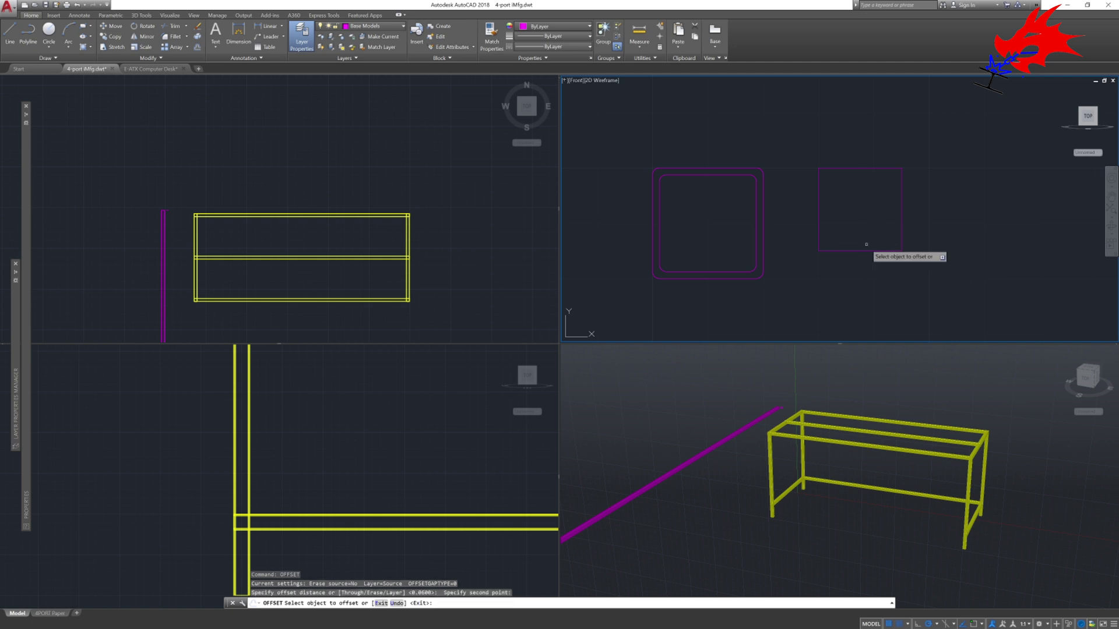
click(838, 251)
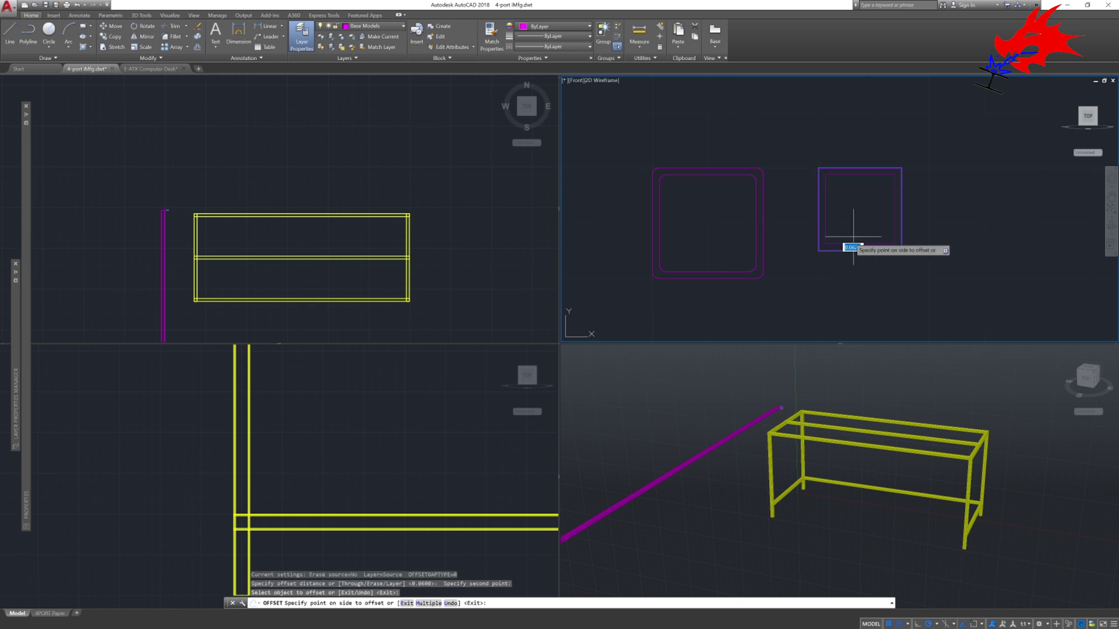
click(855, 219)
key(Escape)
key(Escape)
key(Escape)
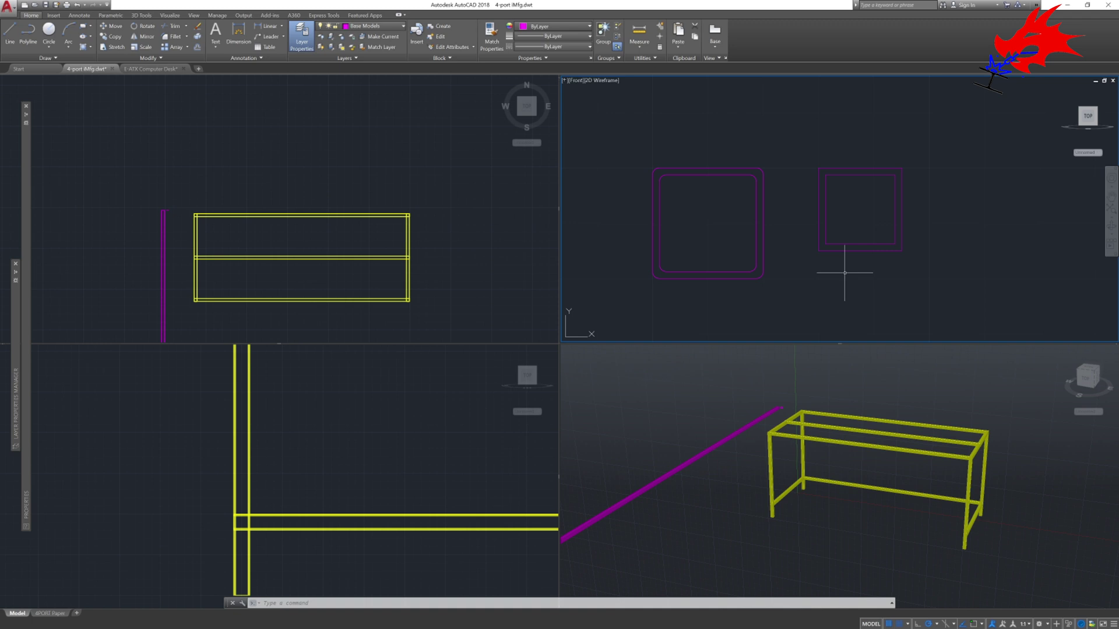
Fillet the lower-left and upper-left corners of the outer square with a 0.0625 radius
text(FILLET)
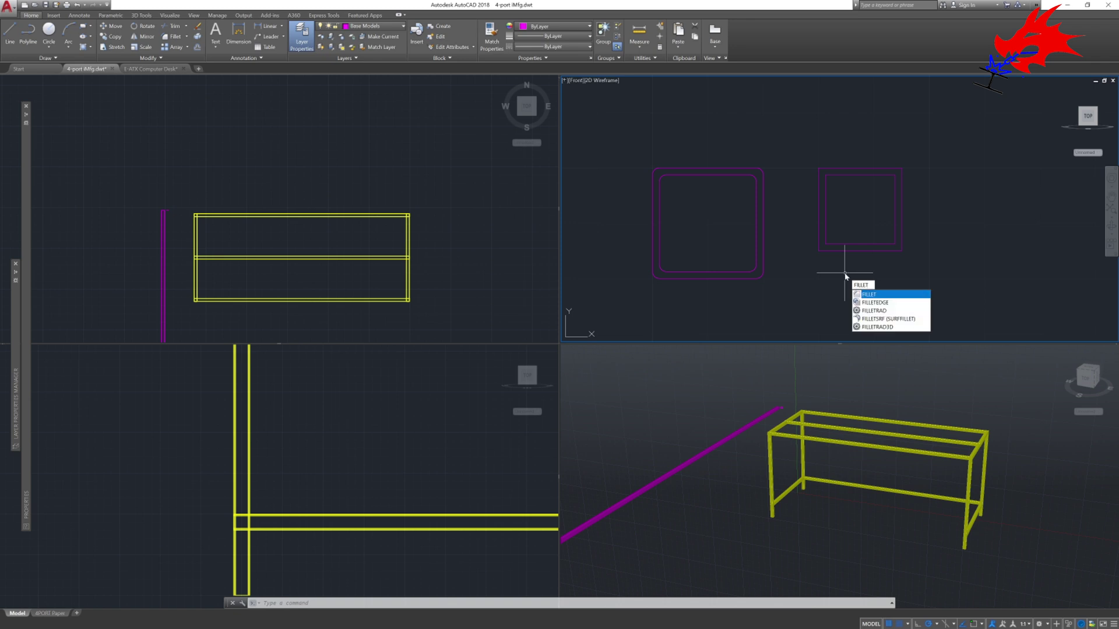
key(Return)
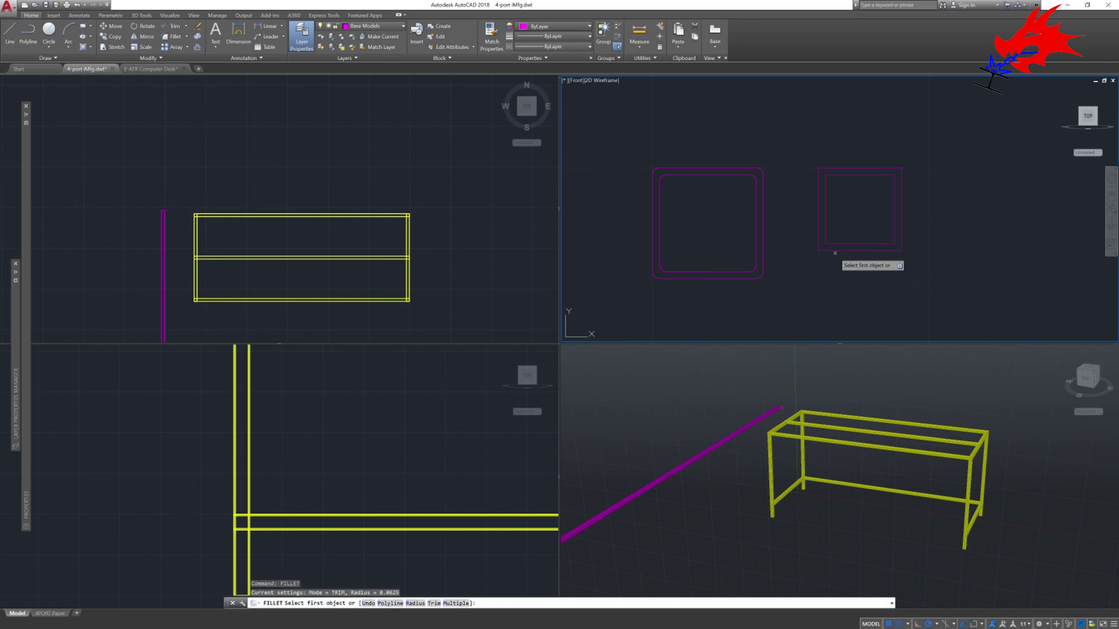
click(819, 243)
click(822, 250)
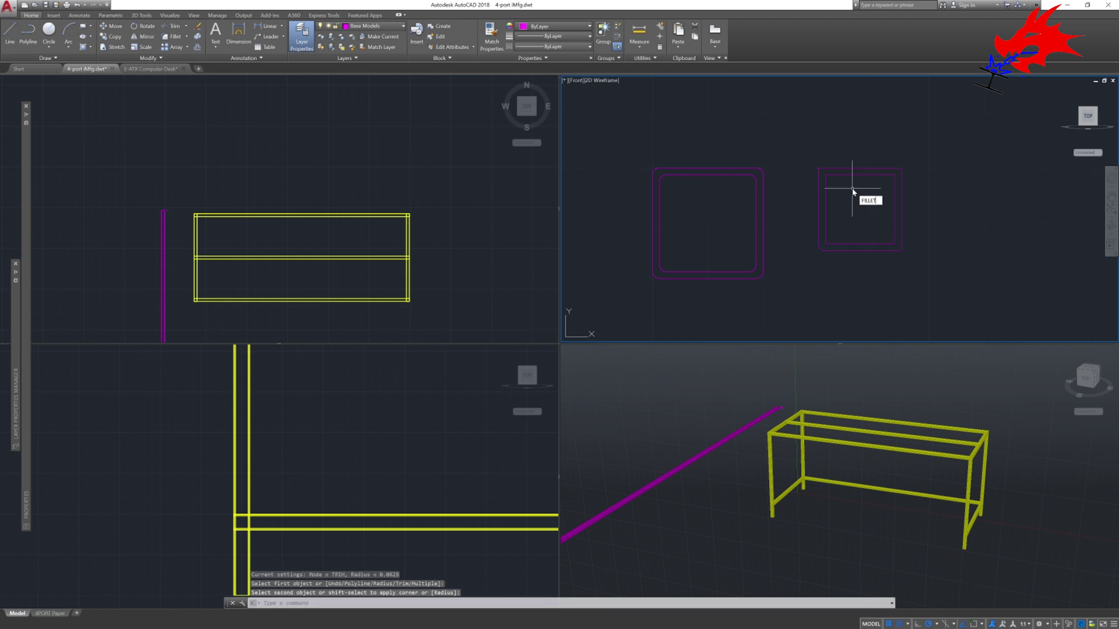
key(Return)
click(818, 186)
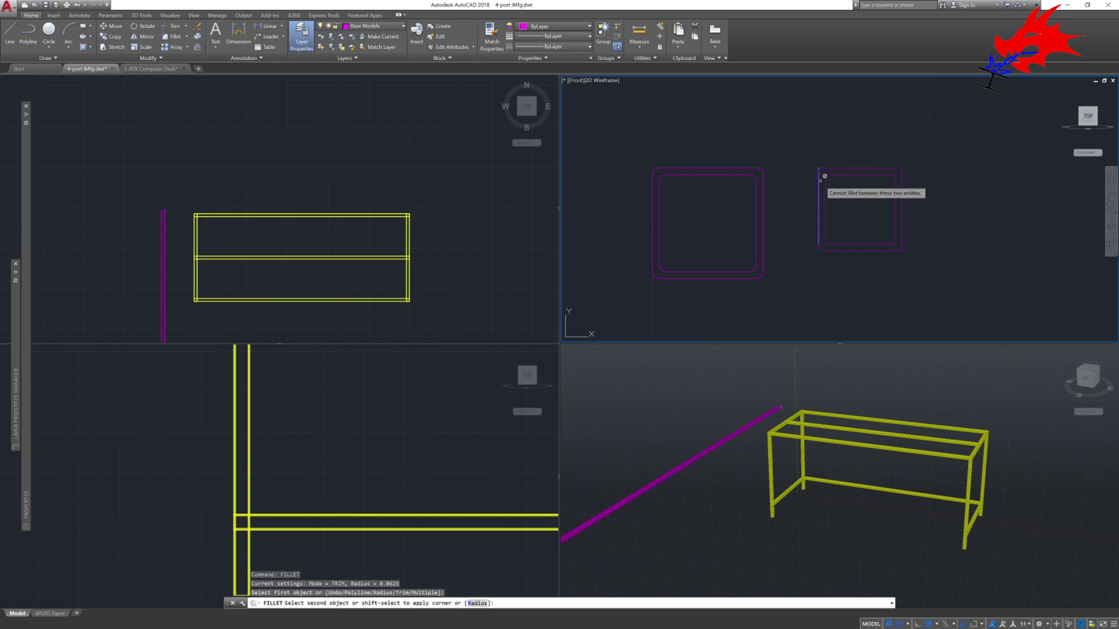
click(888, 170)
Fillet the upper-right and lower-right corners of the outer square with the 0.0625 radius in Multiple mode
key(Return)
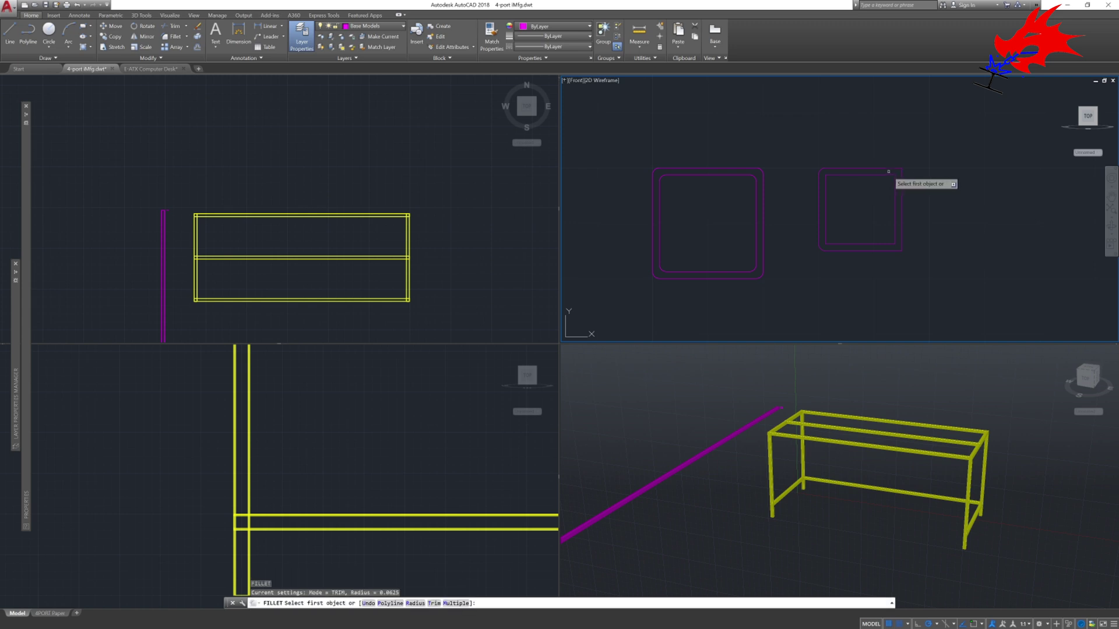
text(m)
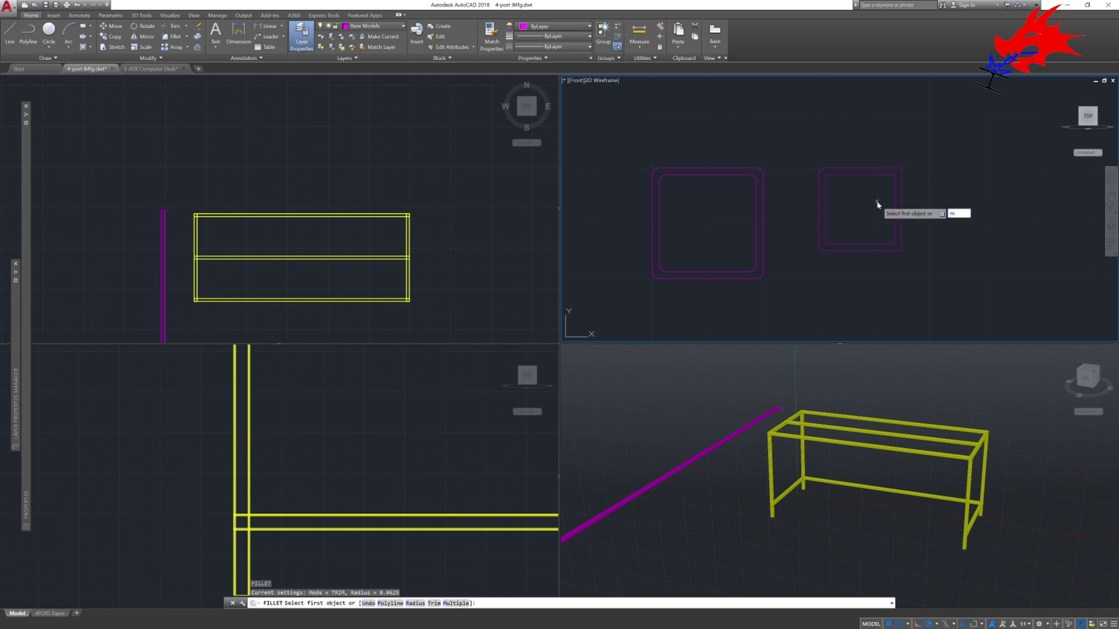
key(Return)
click(891, 169)
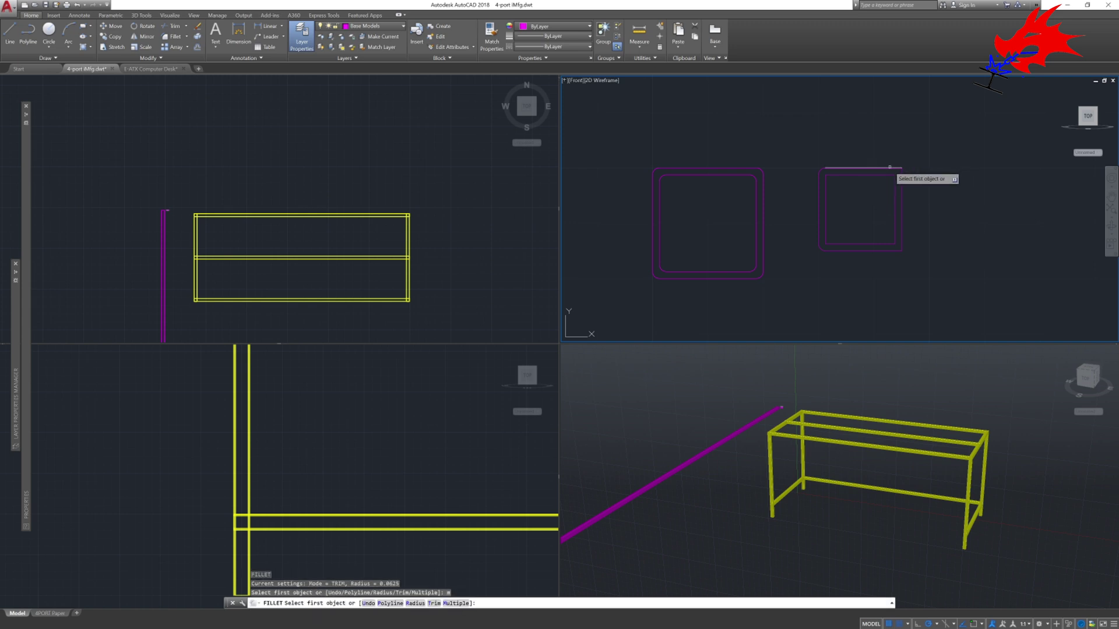
click(901, 177)
click(902, 241)
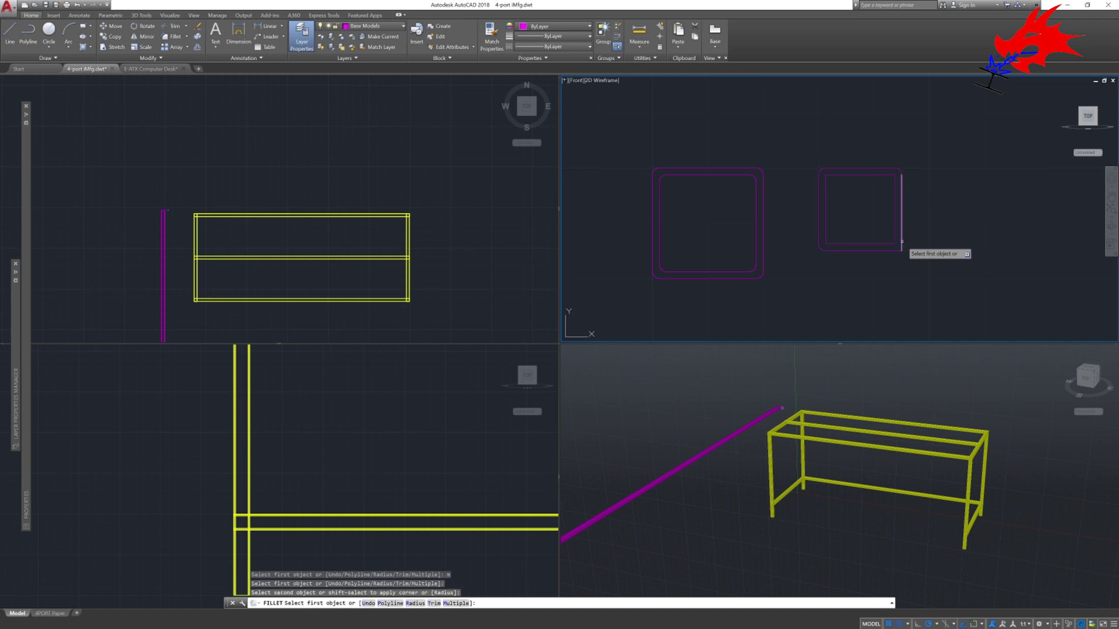
click(890, 250)
Fillet all four corners of the inner square with the 0.0625 radius
click(892, 244)
click(895, 240)
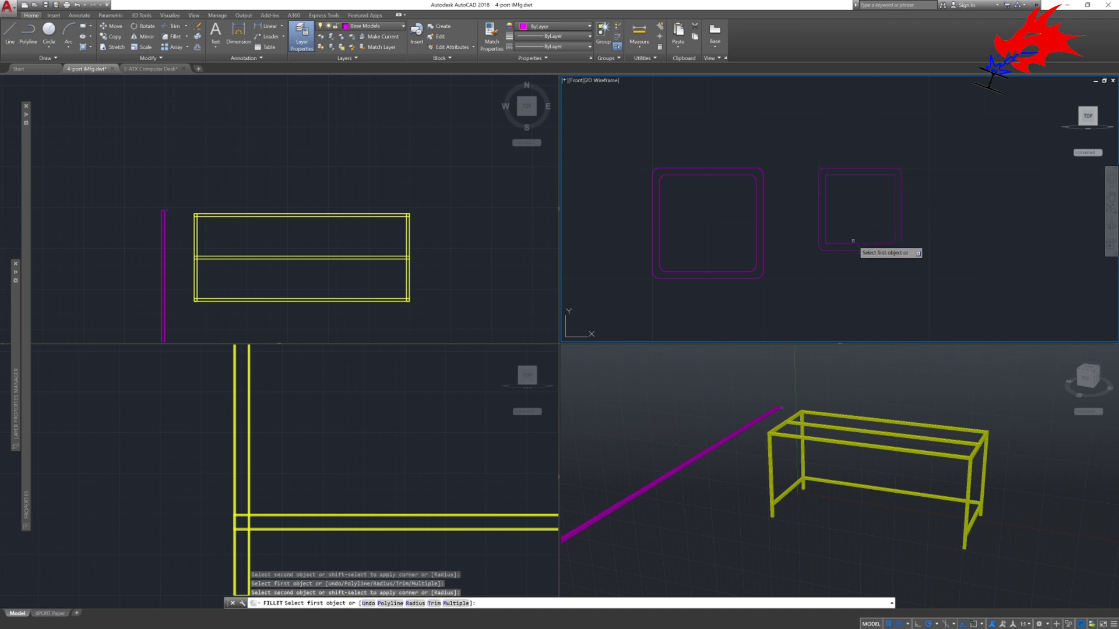
click(825, 236)
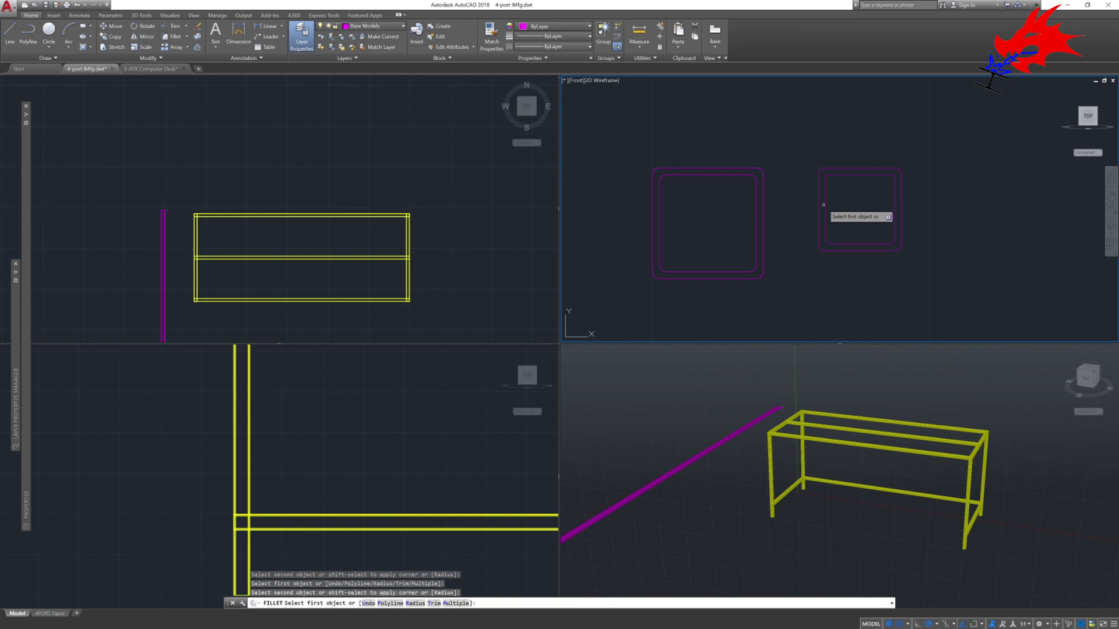
click(830, 175)
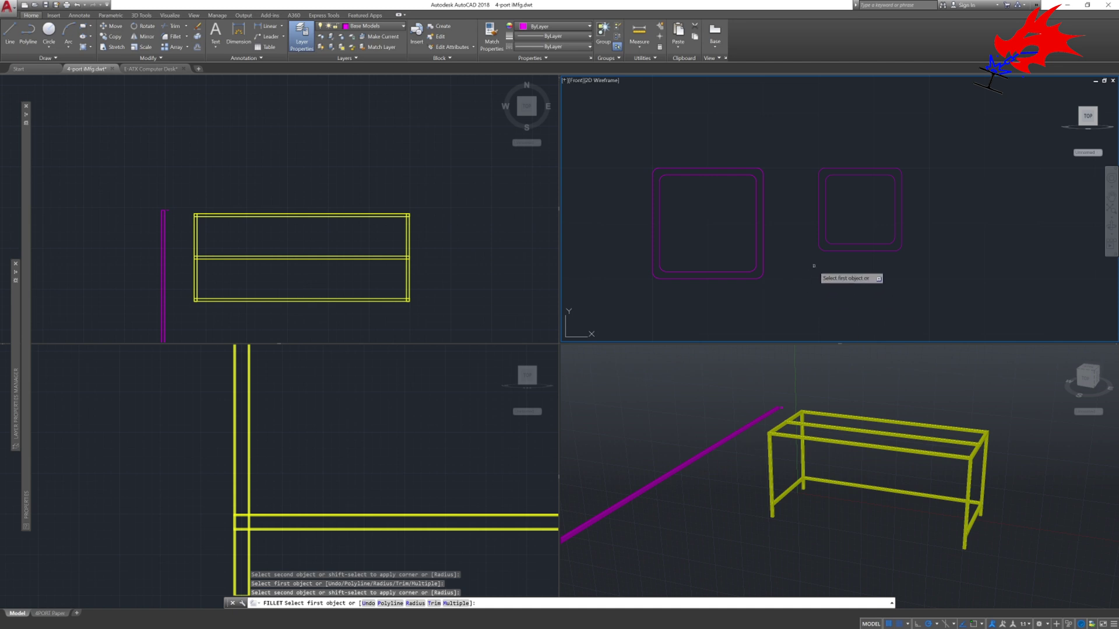
key(Escape)
key(Escape)
key(Escape)
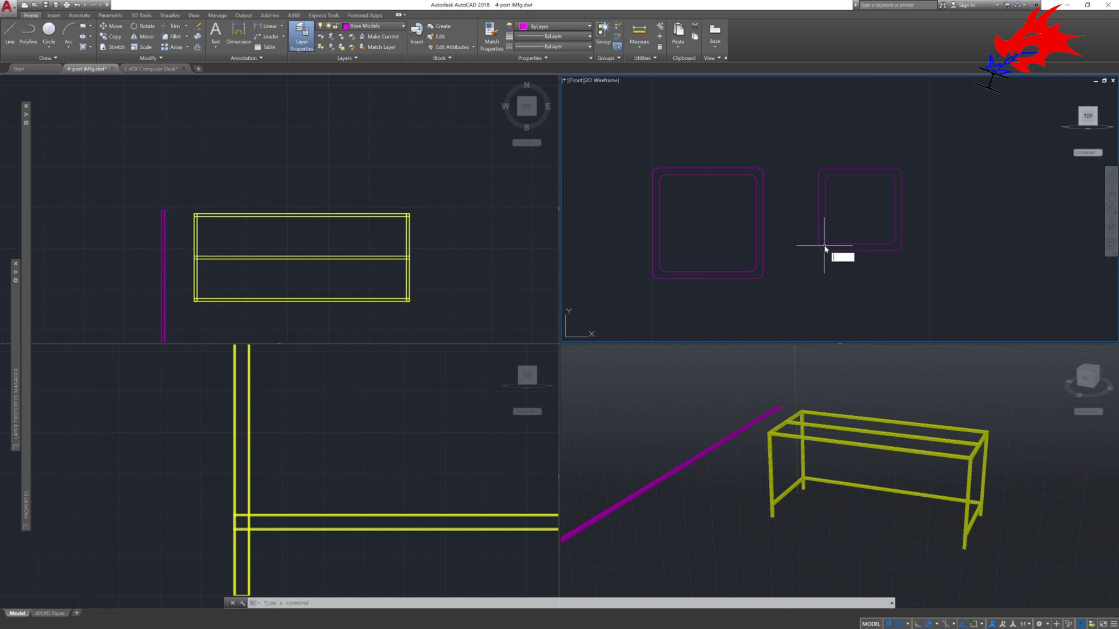
Extrude the outer and inner rounded squares of the 3/4 profile to a height of 120
text(ud)
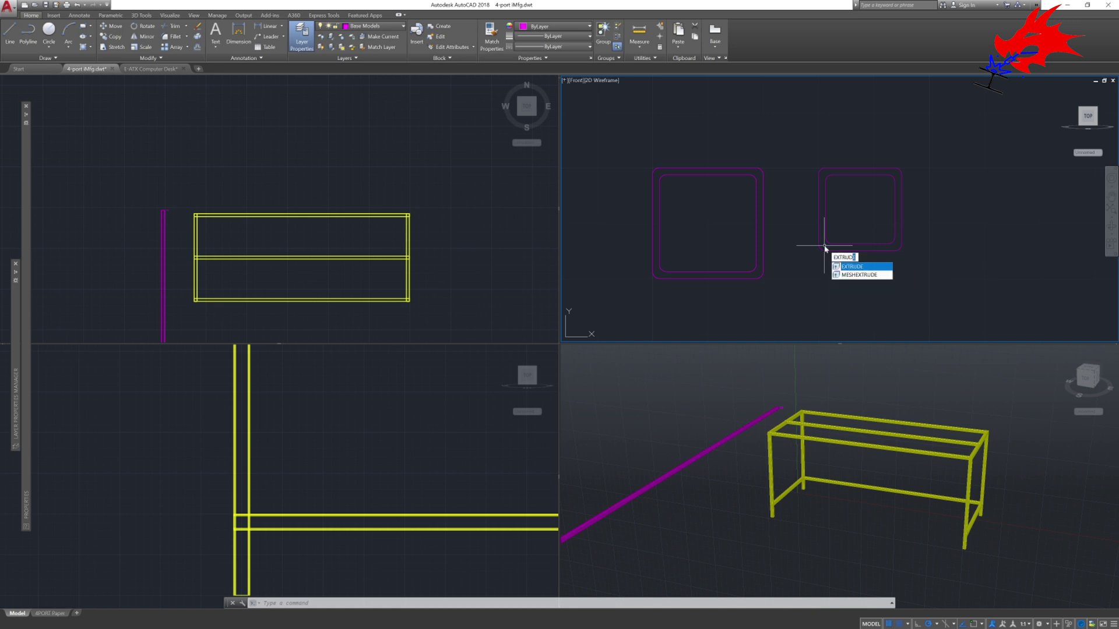
key(Return)
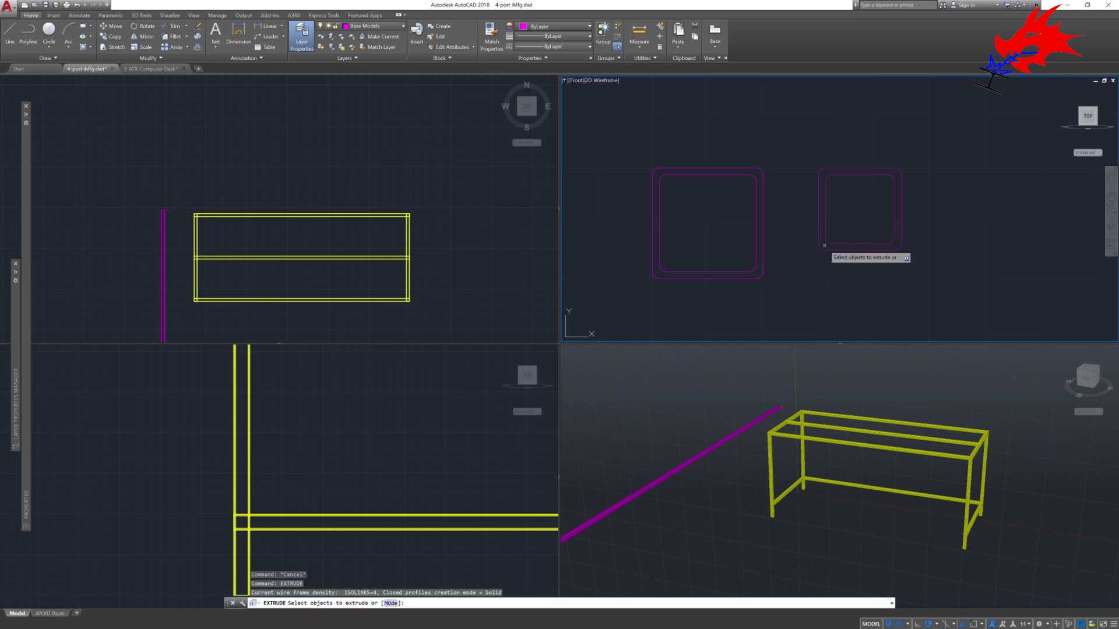
click(845, 243)
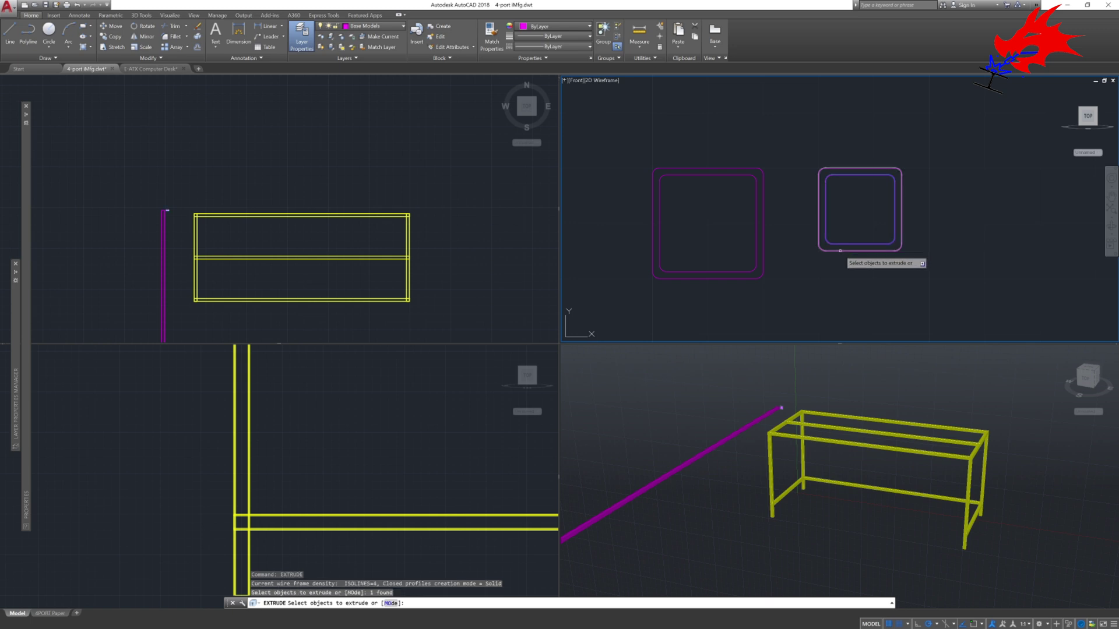
click(842, 251)
key(Return)
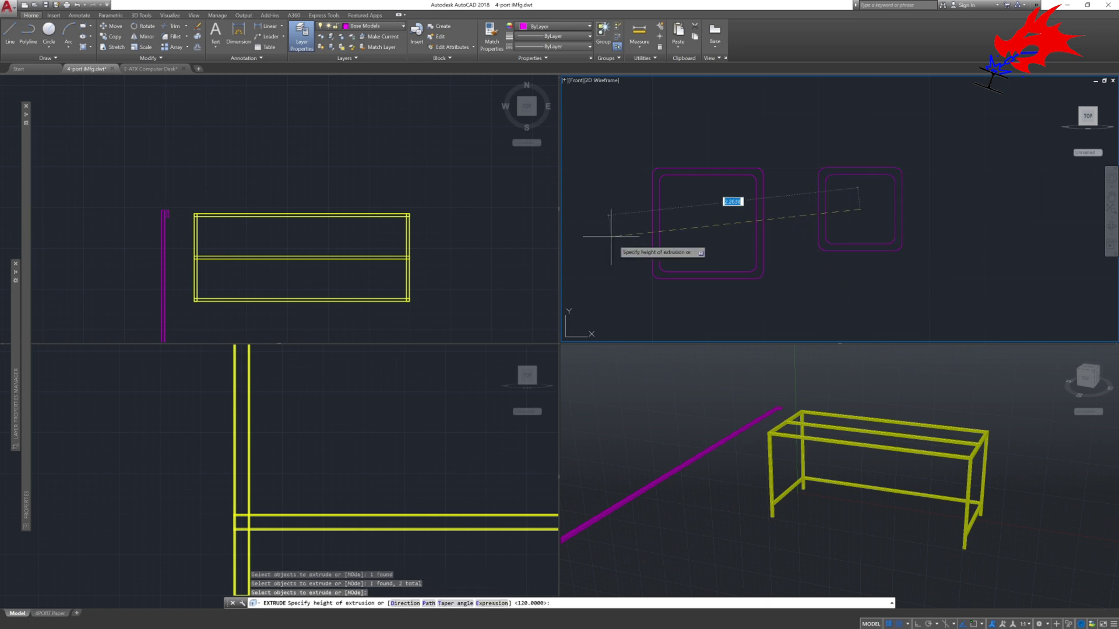
text(120)
key(Escape)
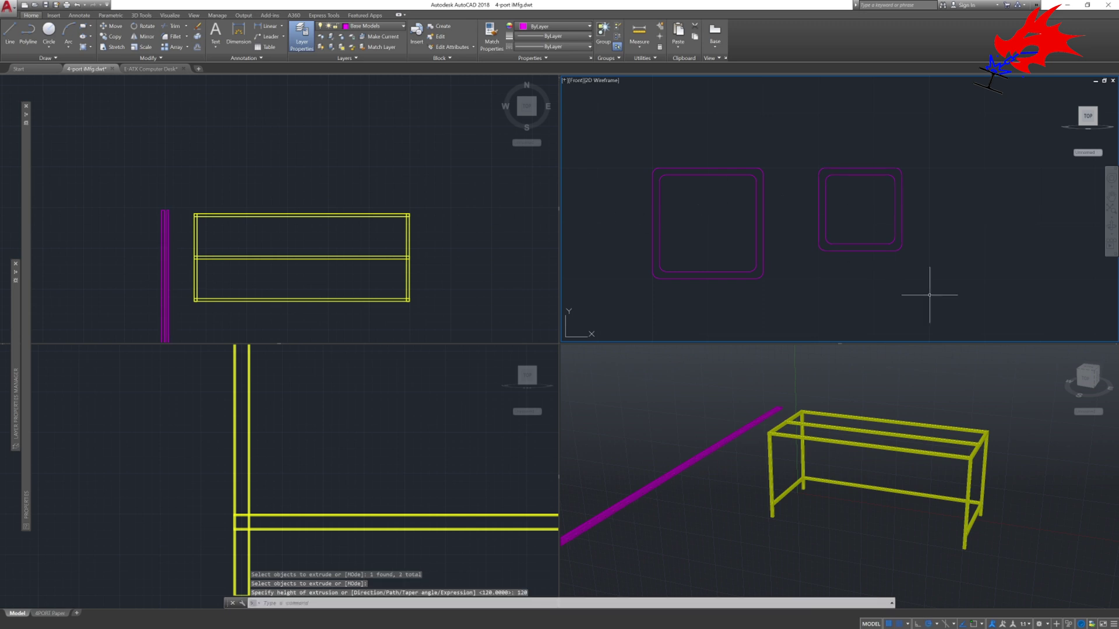
key(Escape)
key(Escape)
key(Escape)
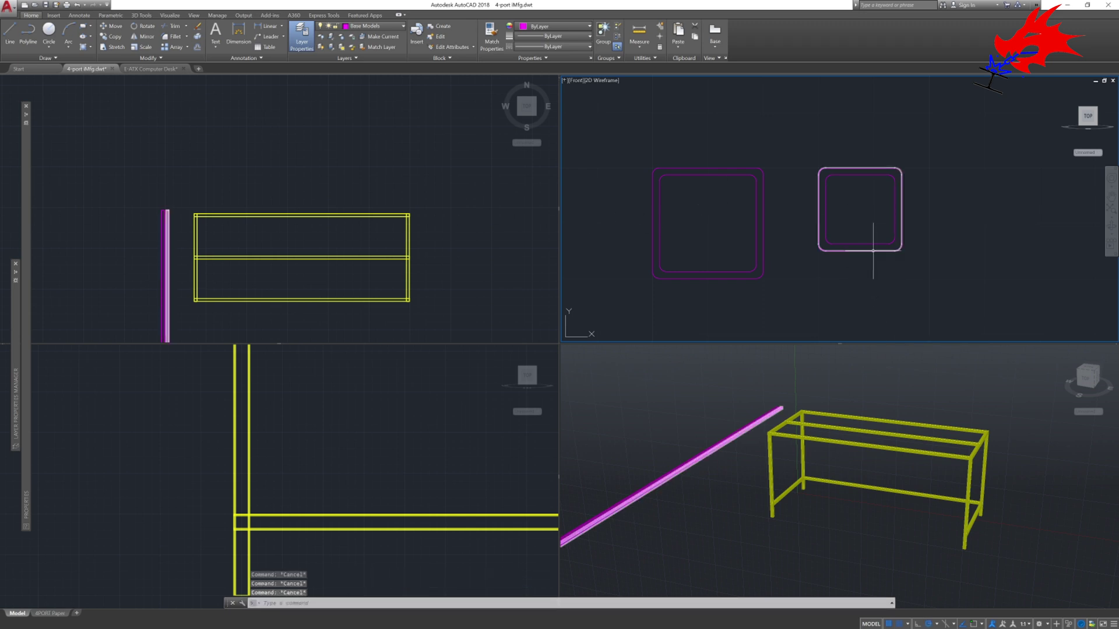
Examine the extruded smaller tube next to the existing base tube in the 3D view, looking at their near ends
click(869, 251)
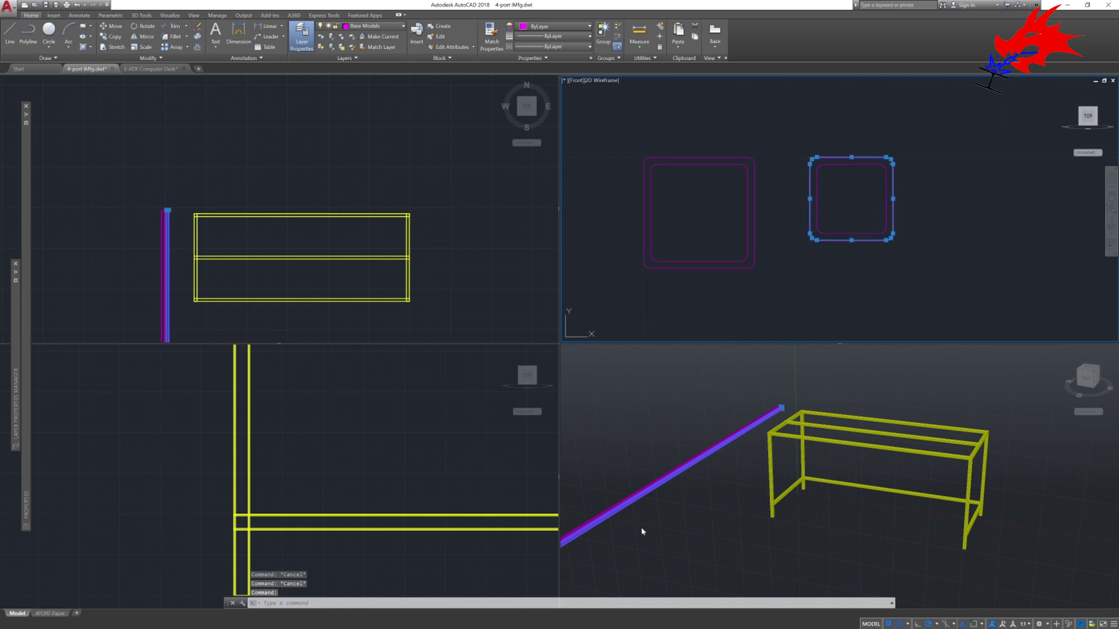
click(644, 530)
key(Escape)
key(Escape)
scroll(659, 539, up, 5)
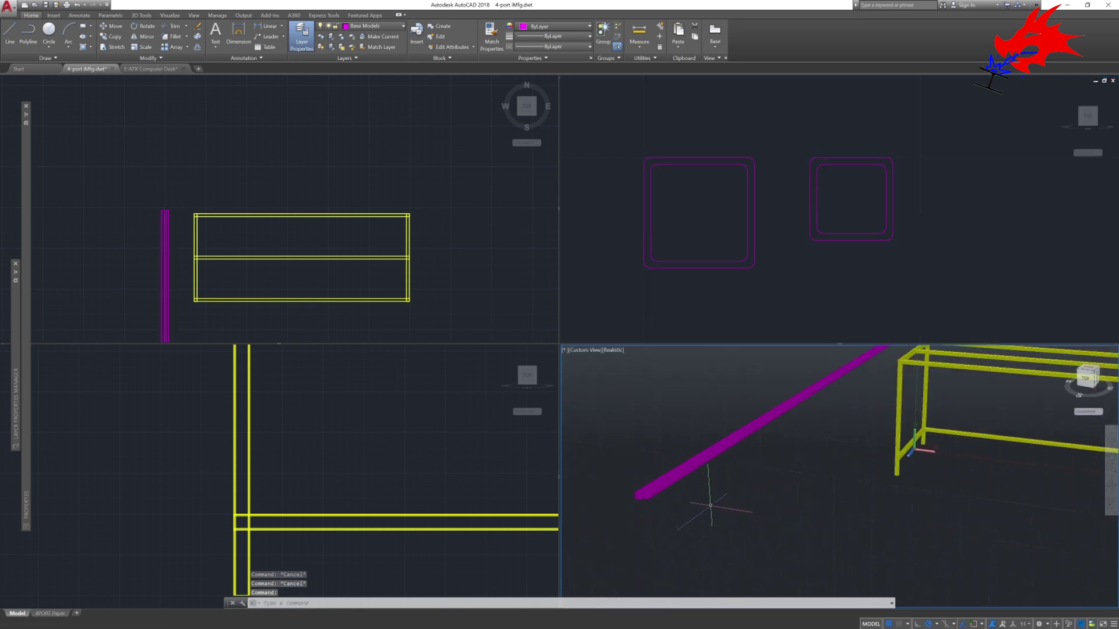
middle_drag(715, 495, 874, 502)
scroll(881, 488, down, 4)
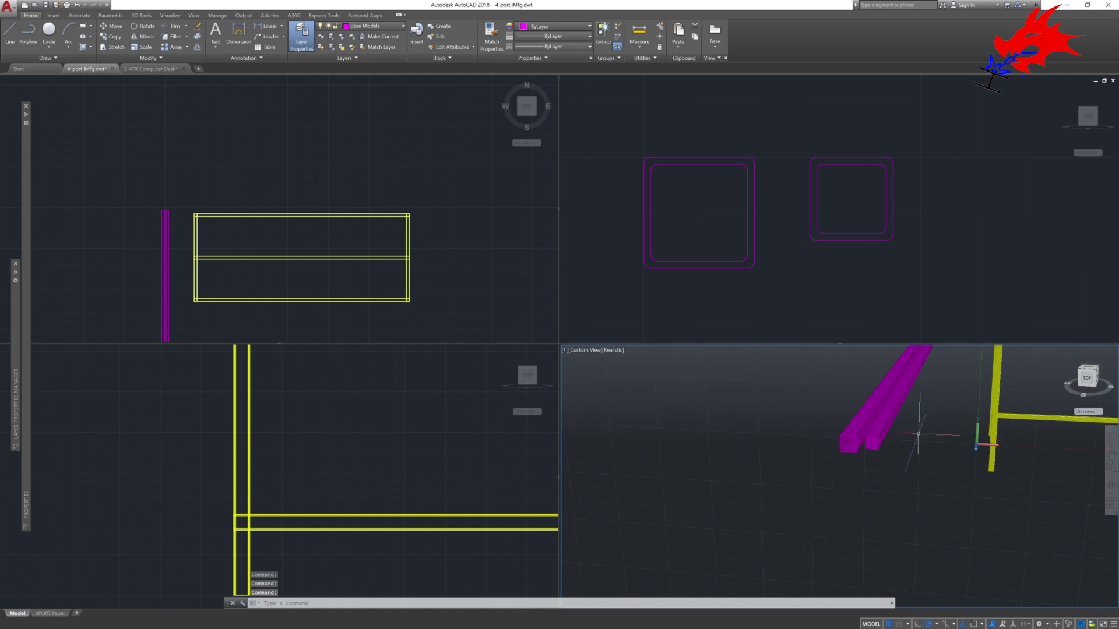
shift+middle_drag(926, 428, 832, 470)
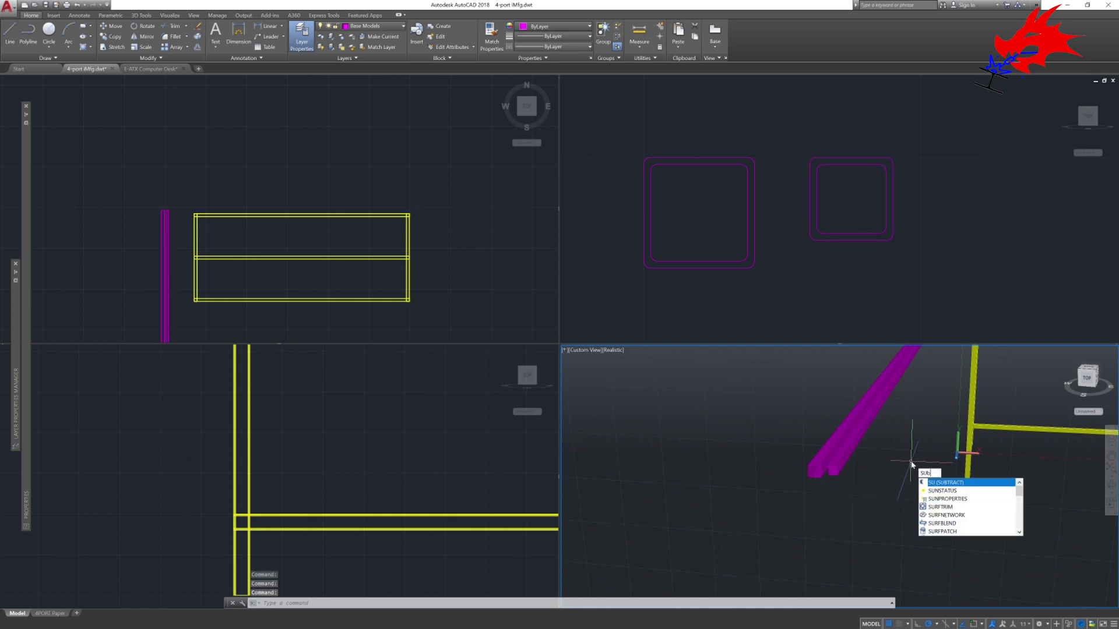
Subtract the inner extruded solid from the outer one to hollow out the 3/4 square tube
text(btr)
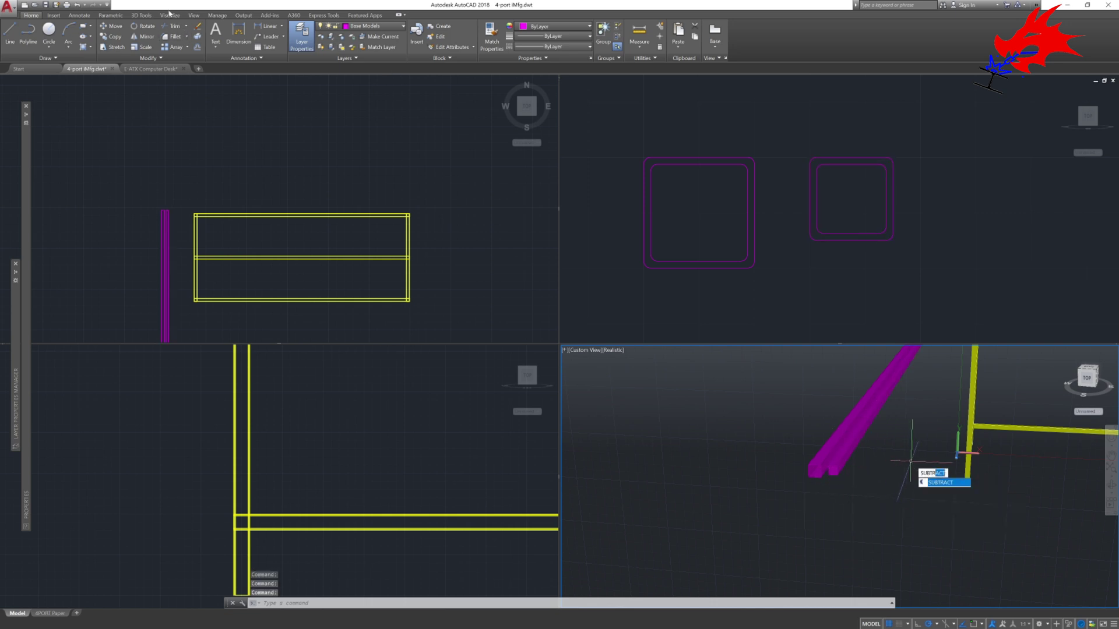
text(act)
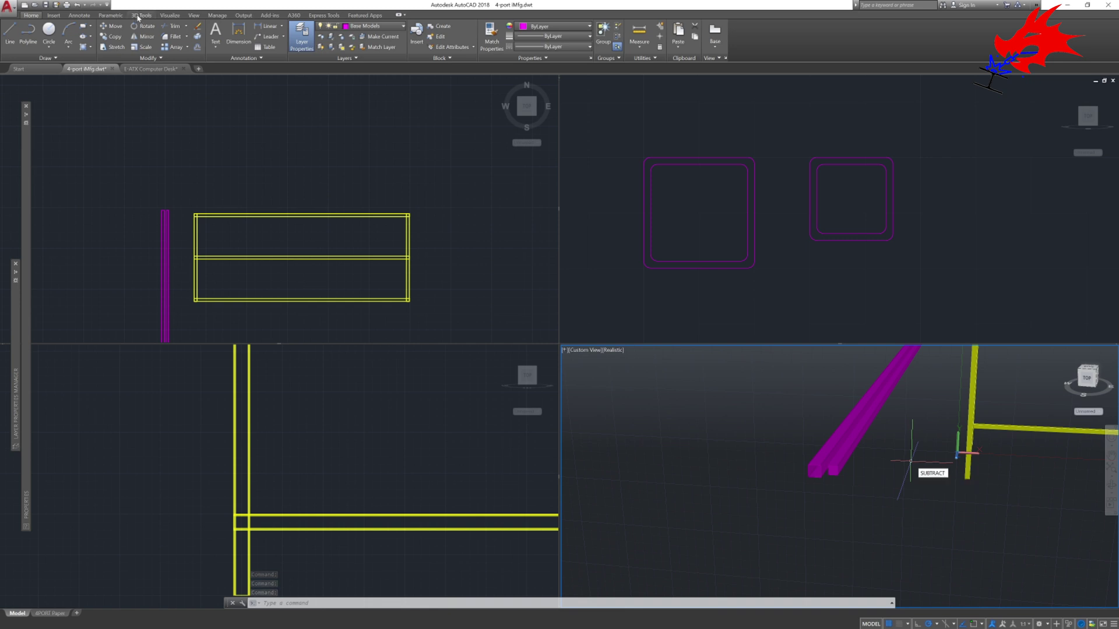
click(140, 19)
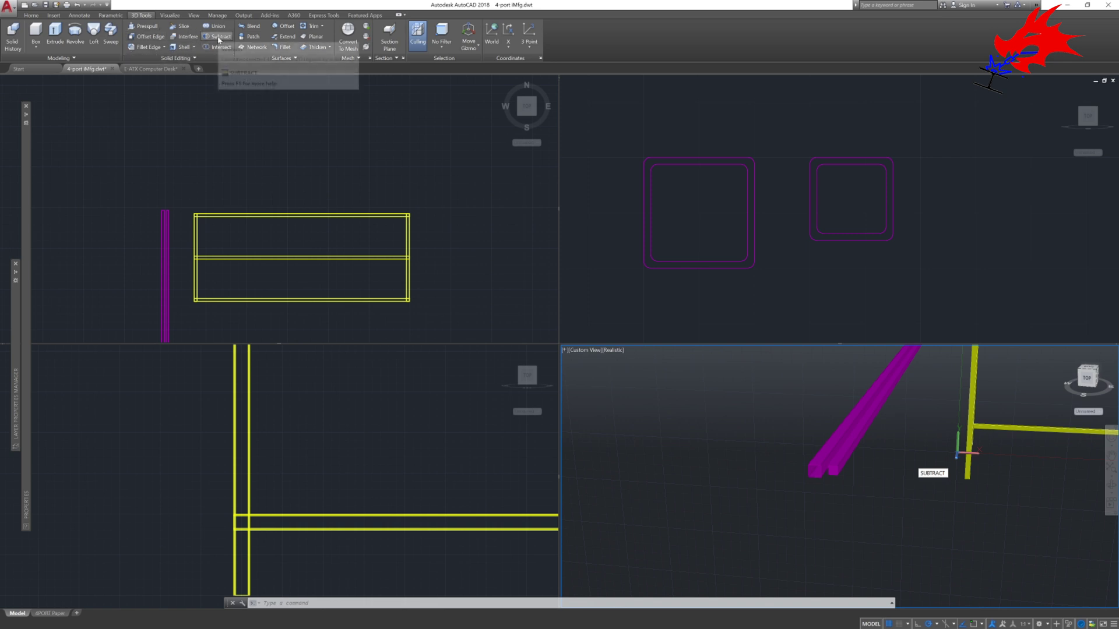
click(219, 38)
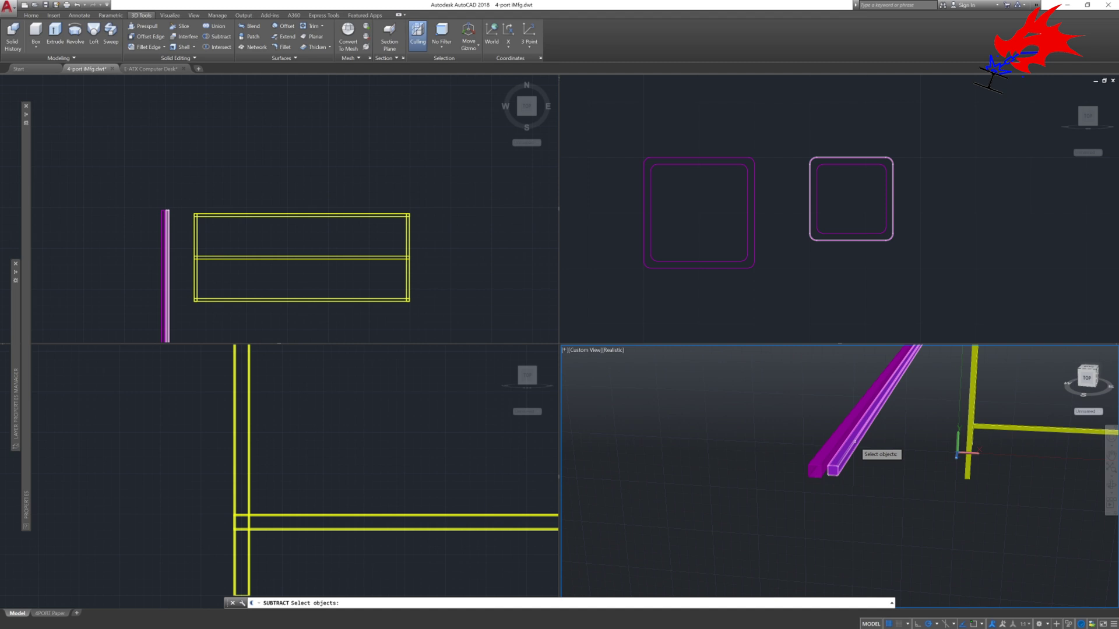
click(854, 441)
key(Return)
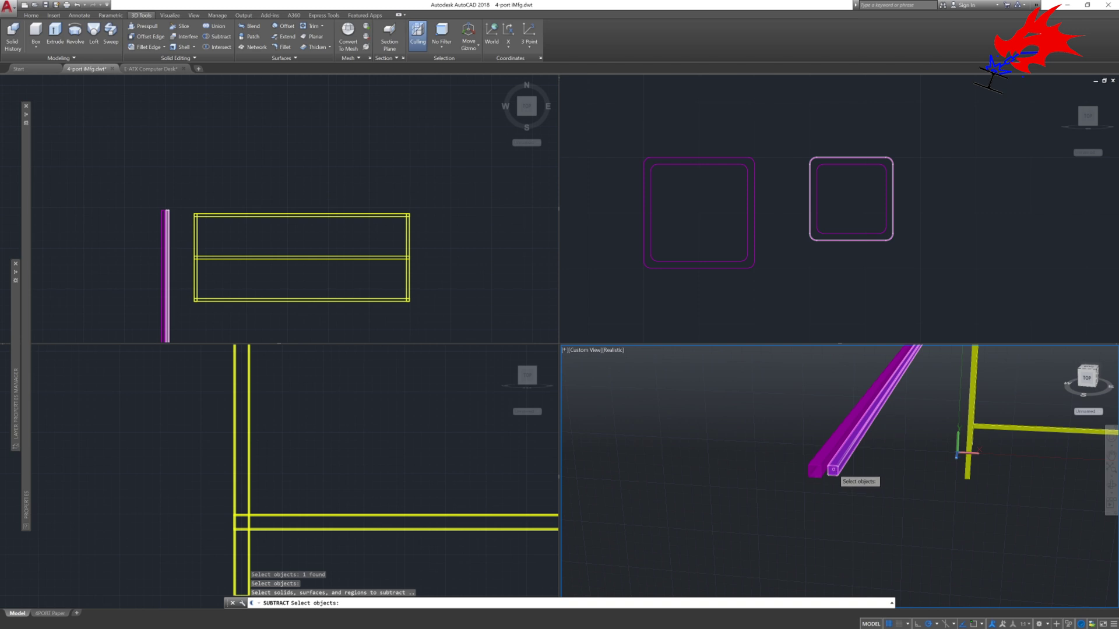
click(832, 470)
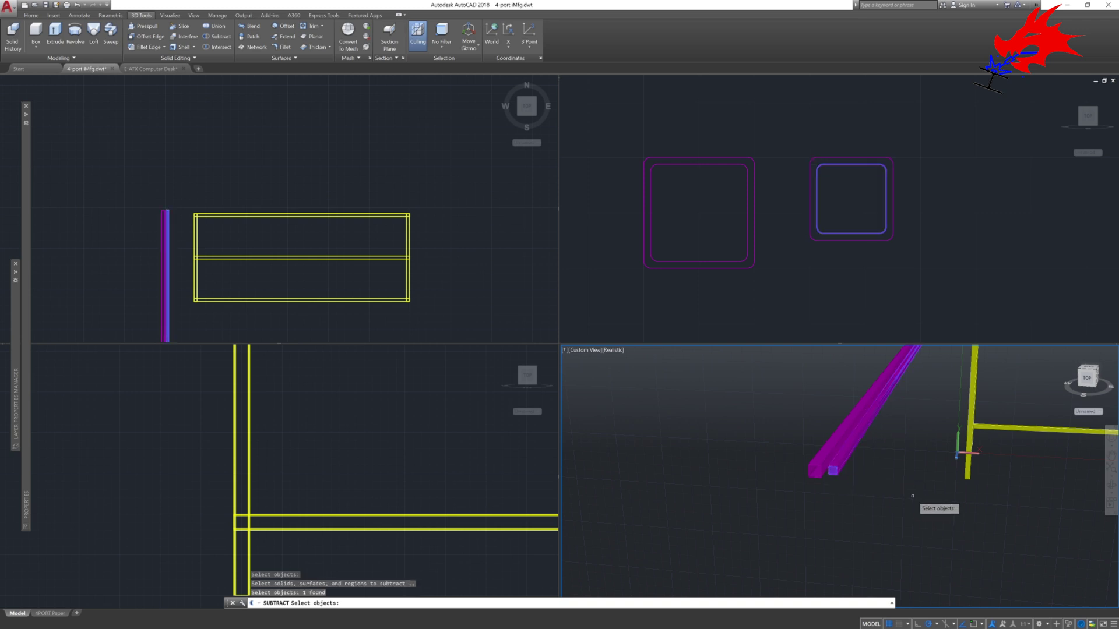
key(Return)
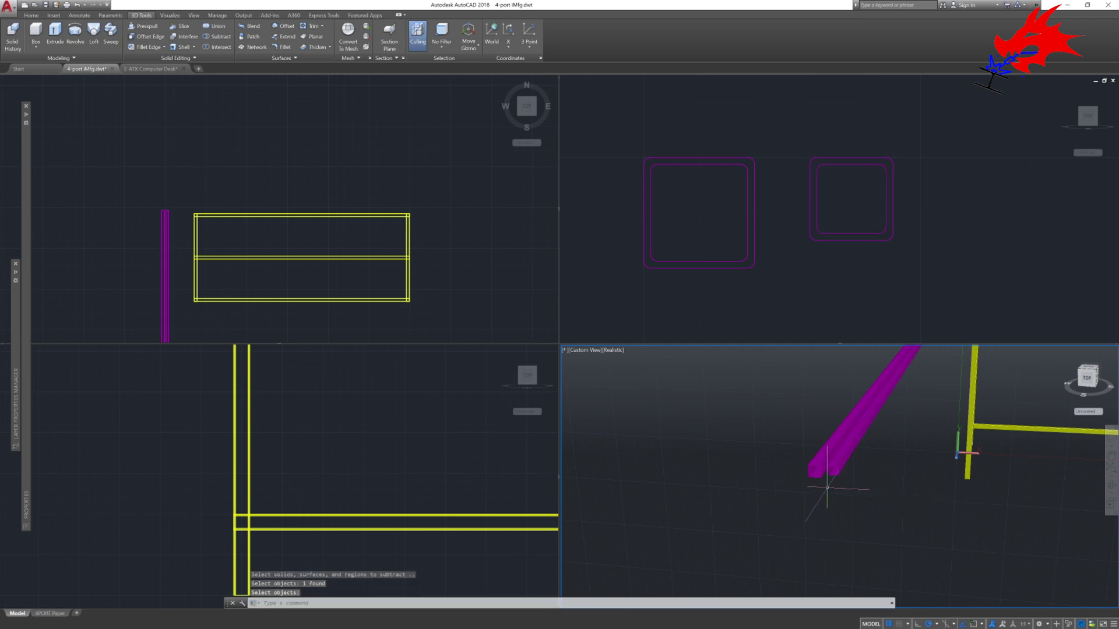
Inspect the hollow end of the 3/4 tube in the 3D view and its profile beside the frame in the front view
scroll(826, 484, up, 3)
click(829, 471)
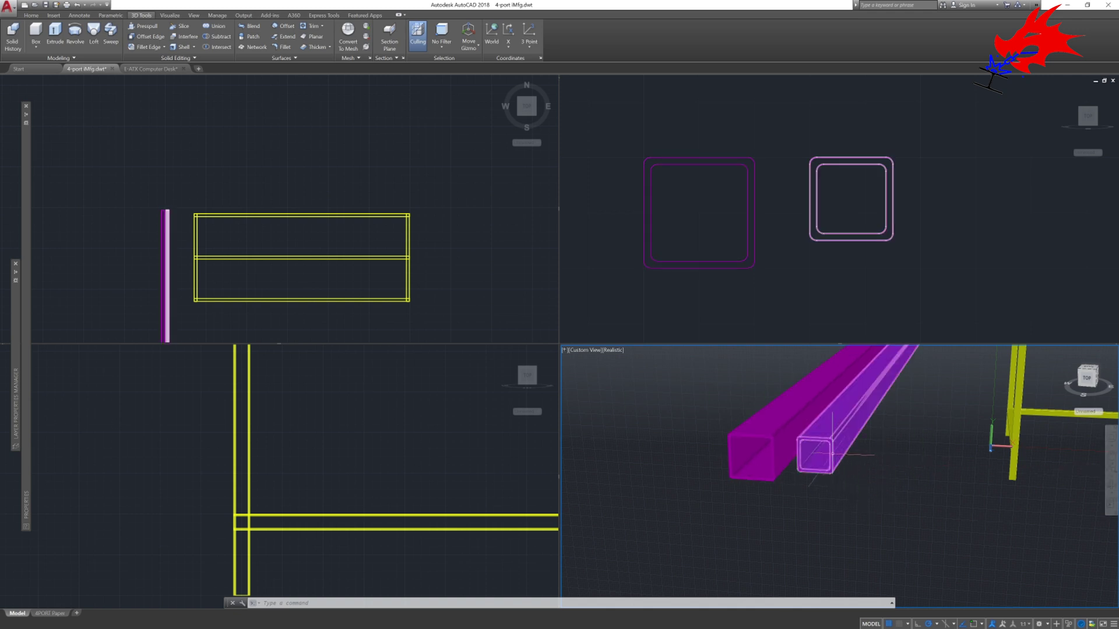
scroll(832, 452, down, 5)
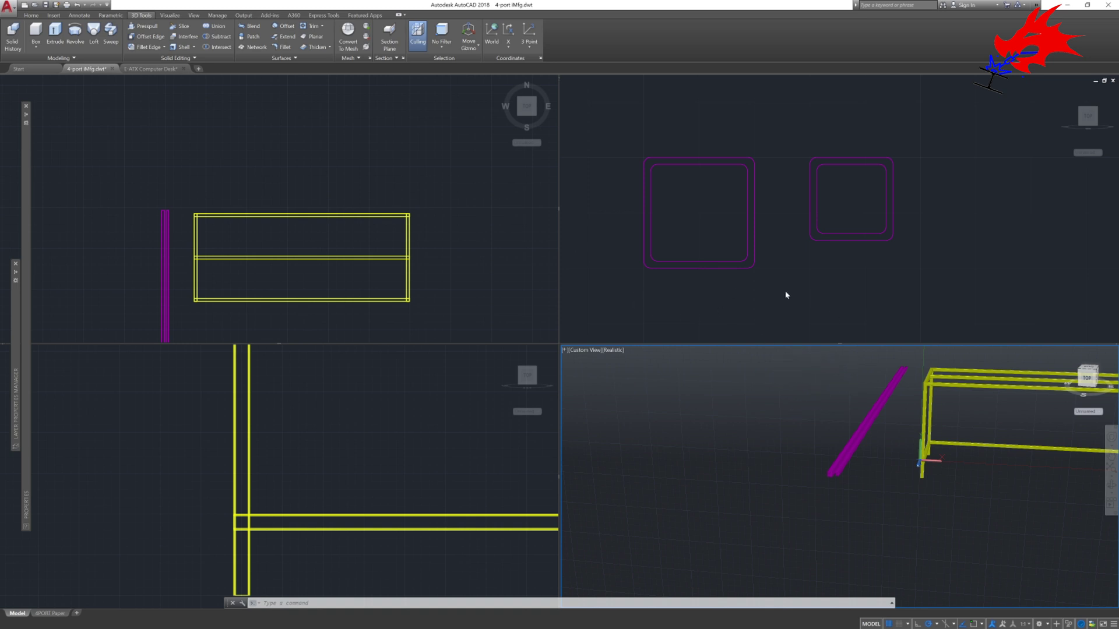
click(860, 248)
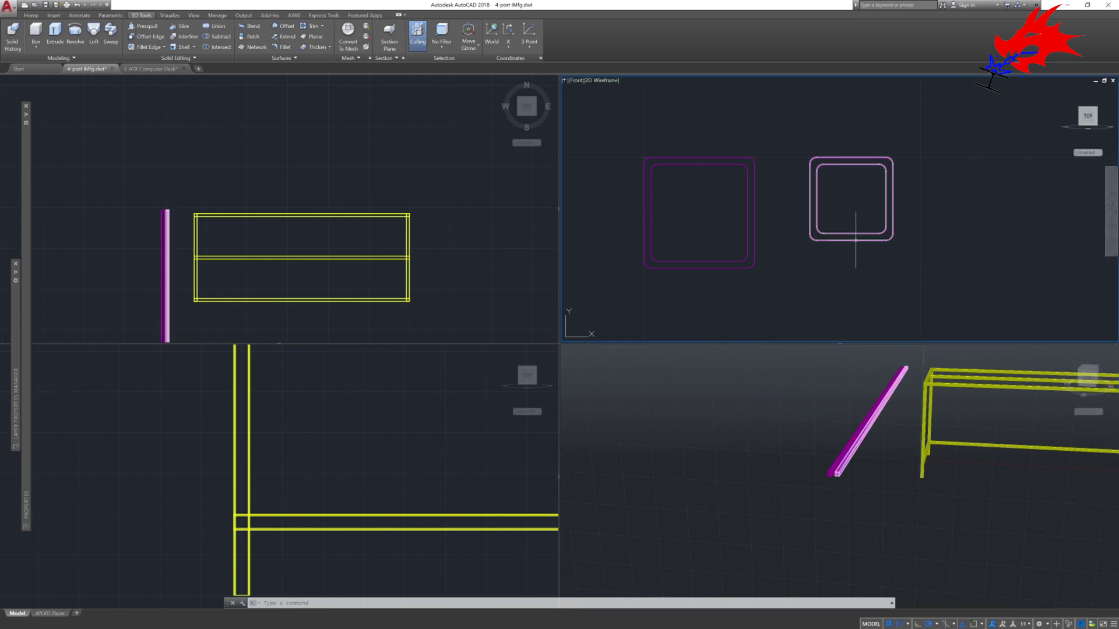
key(Escape)
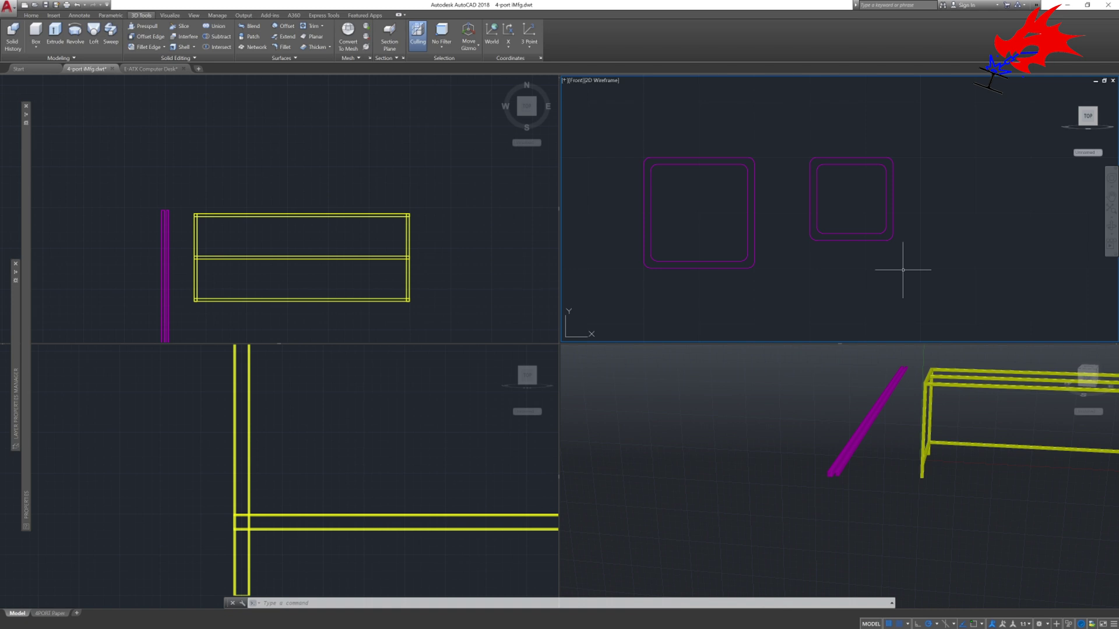
middle_drag(1001, 269, 831, 270)
scroll(906, 260, down, 3)
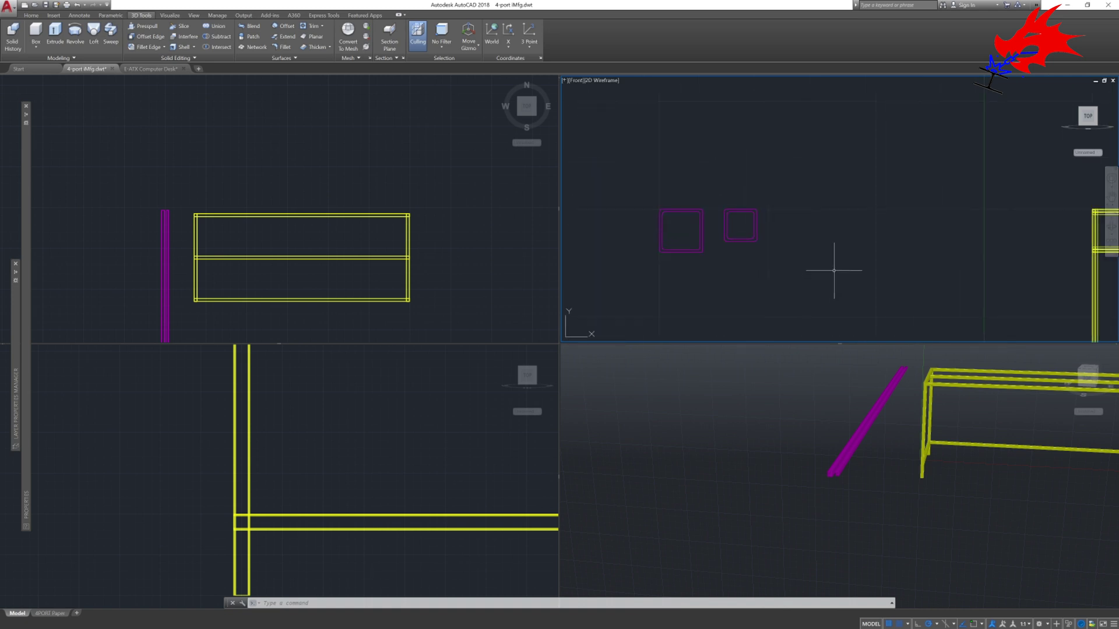
scroll(833, 270, down, 2)
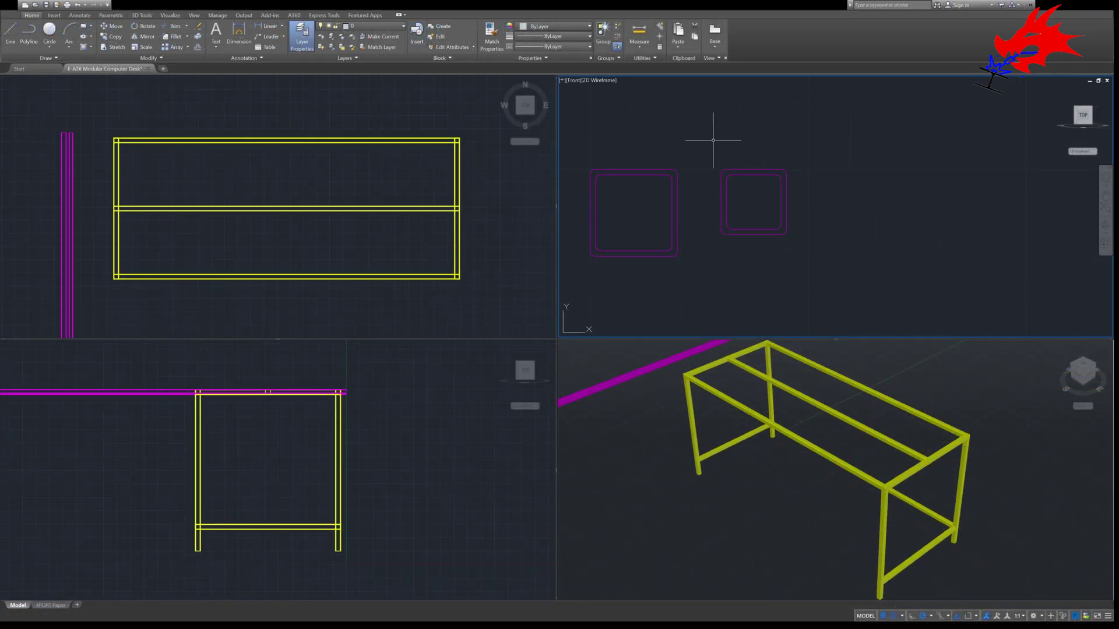
Copy the 3/4 tube in the front view by its lower-left corner and place it against the desk frame's right side, level with the frame top
drag(697, 158, 845, 304)
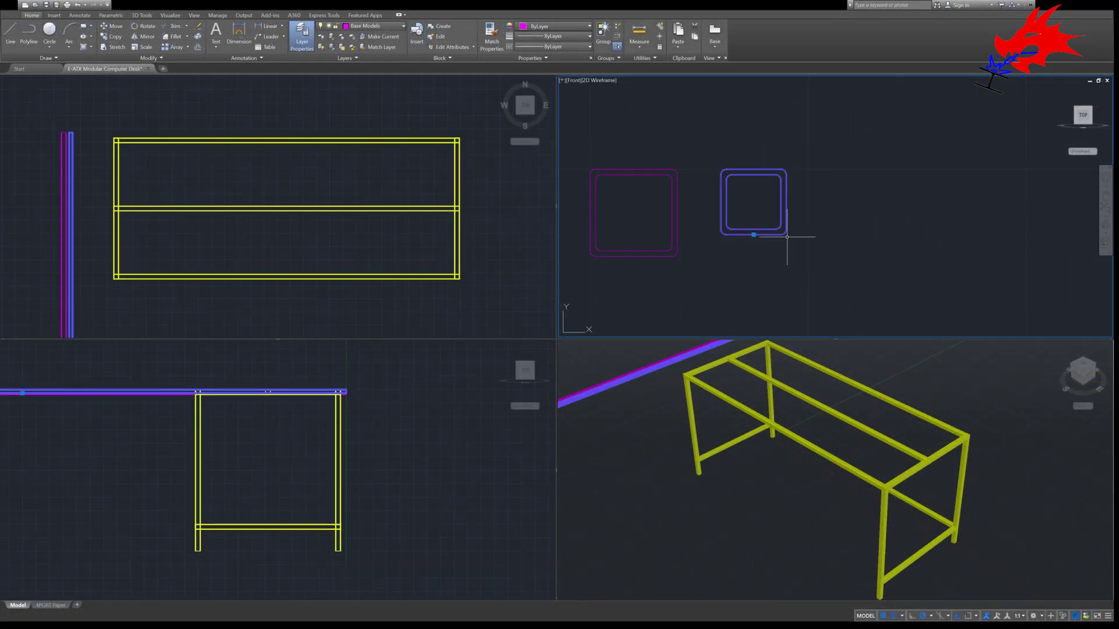
key(Escape)
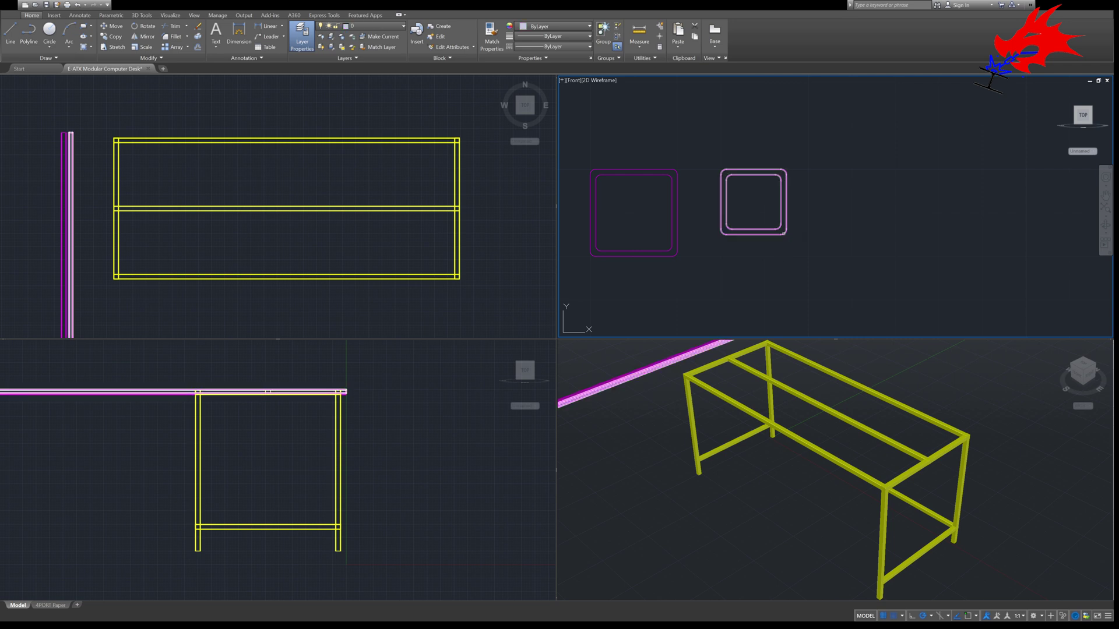
click(721, 230)
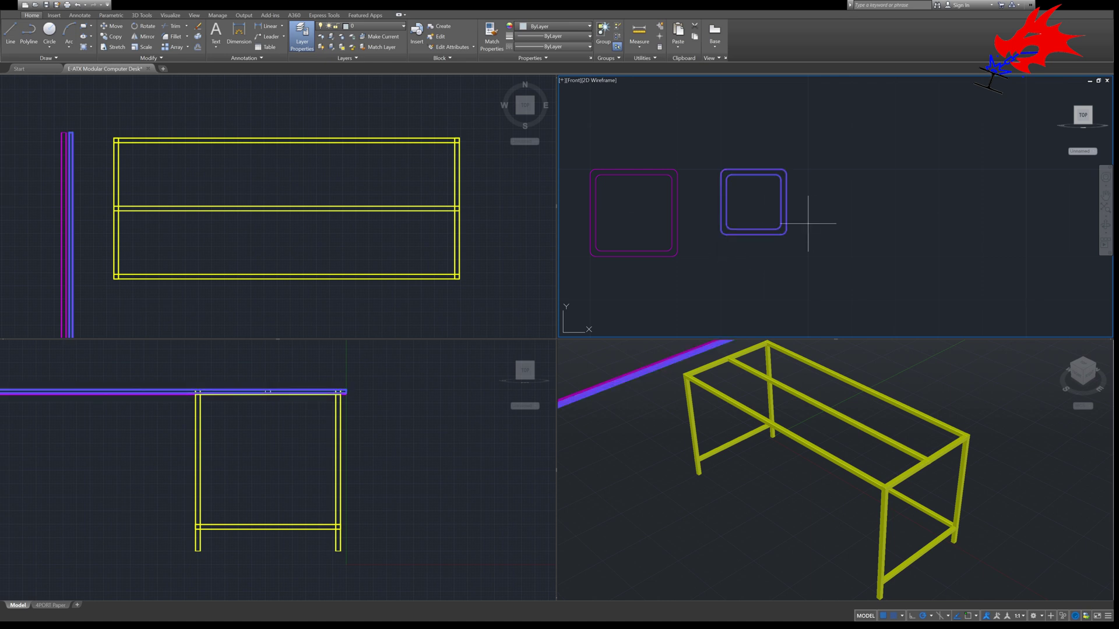
scroll(744, 232, up, 5)
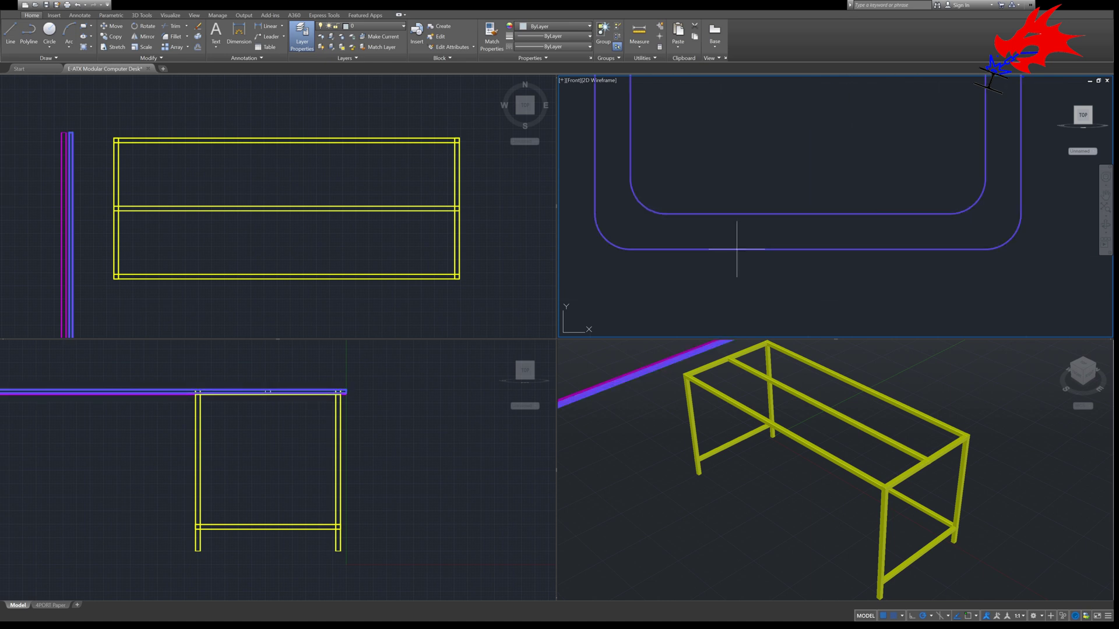
click(594, 250)
scroll(666, 214, down, 10)
click(849, 237)
scroll(635, 270, down, 5)
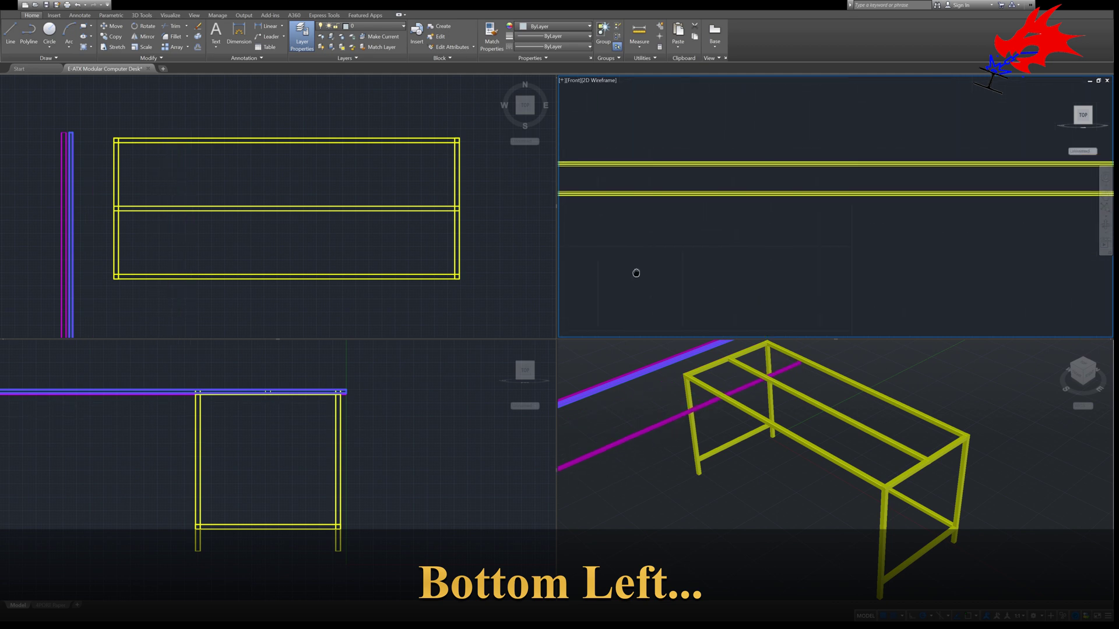
middle_drag(956, 250, 736, 264)
scroll(758, 259, up, 5)
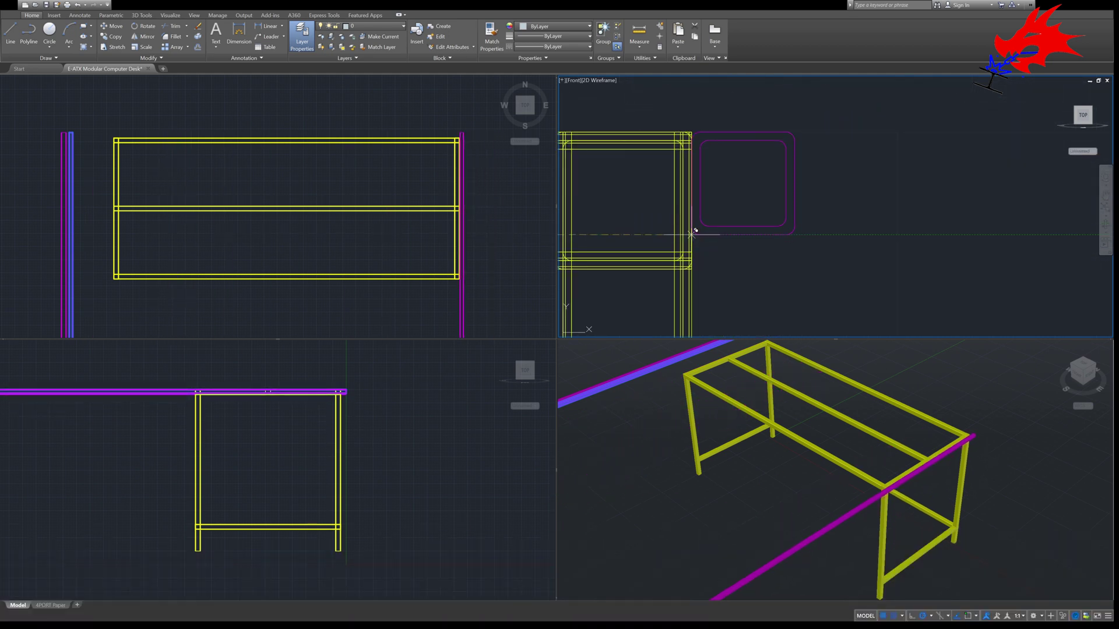
key(Escape)
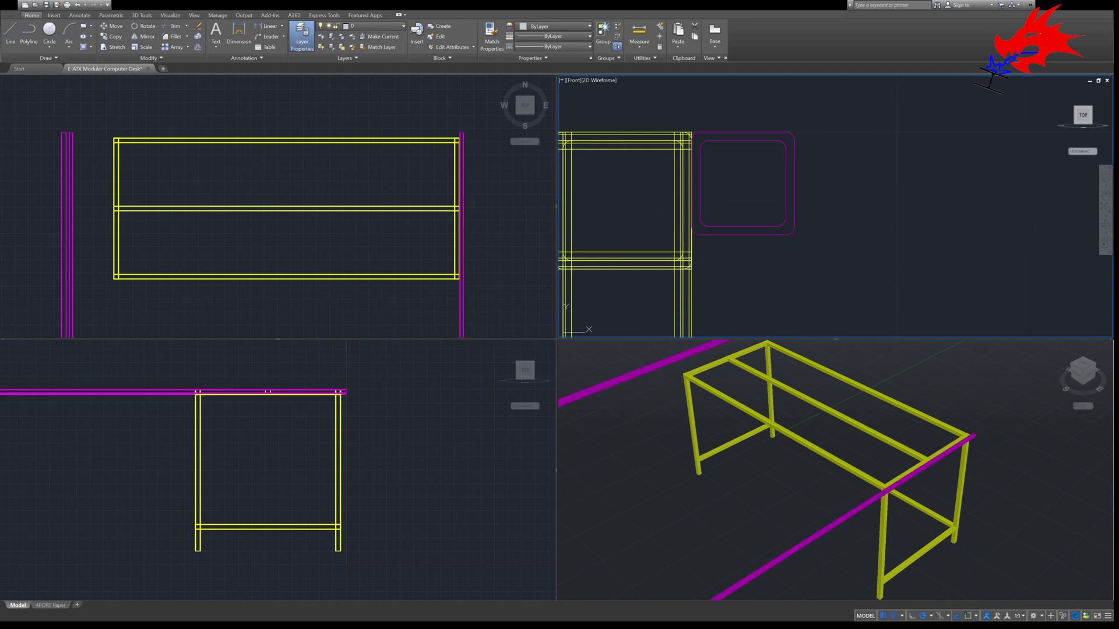
Try putting the copied tube beside the desk frame on the frame's yellow layer, and undo that change
click(785, 214)
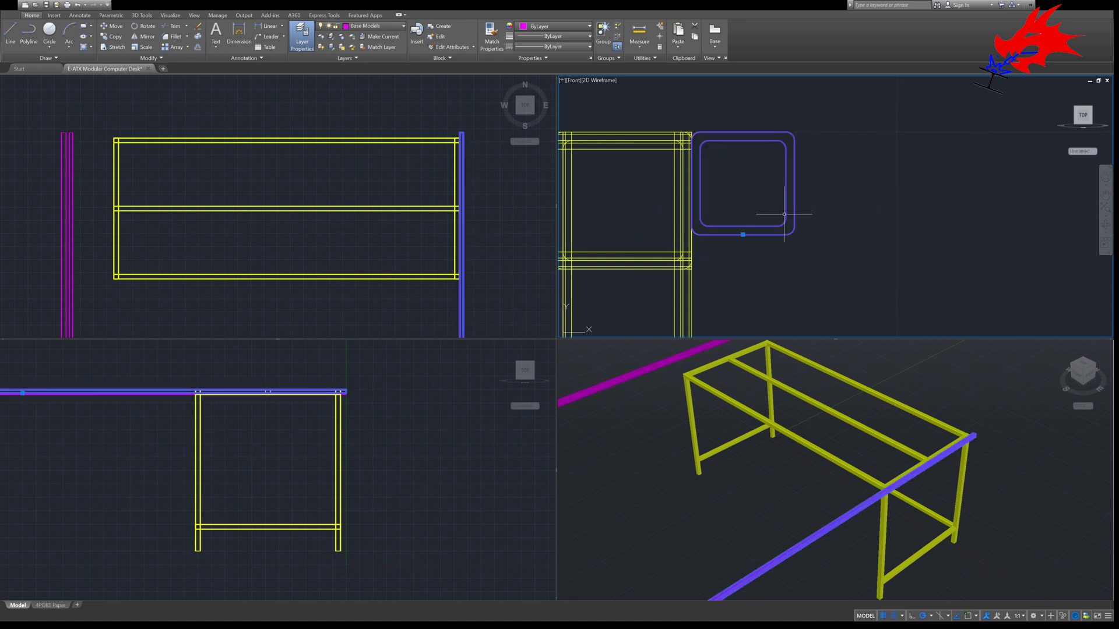
click(931, 443)
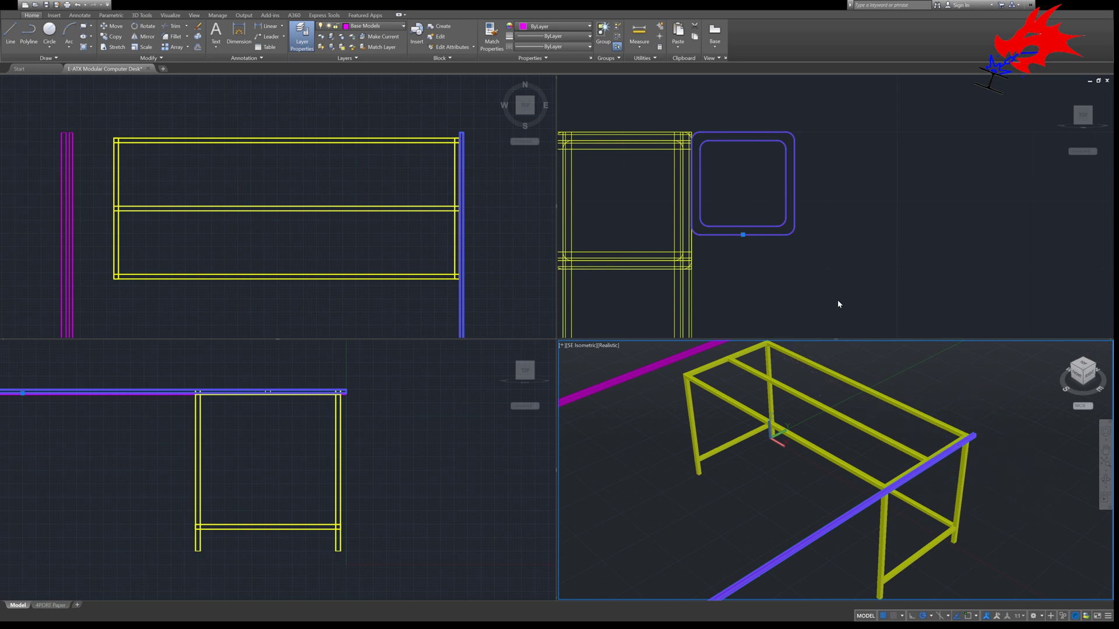
click(784, 266)
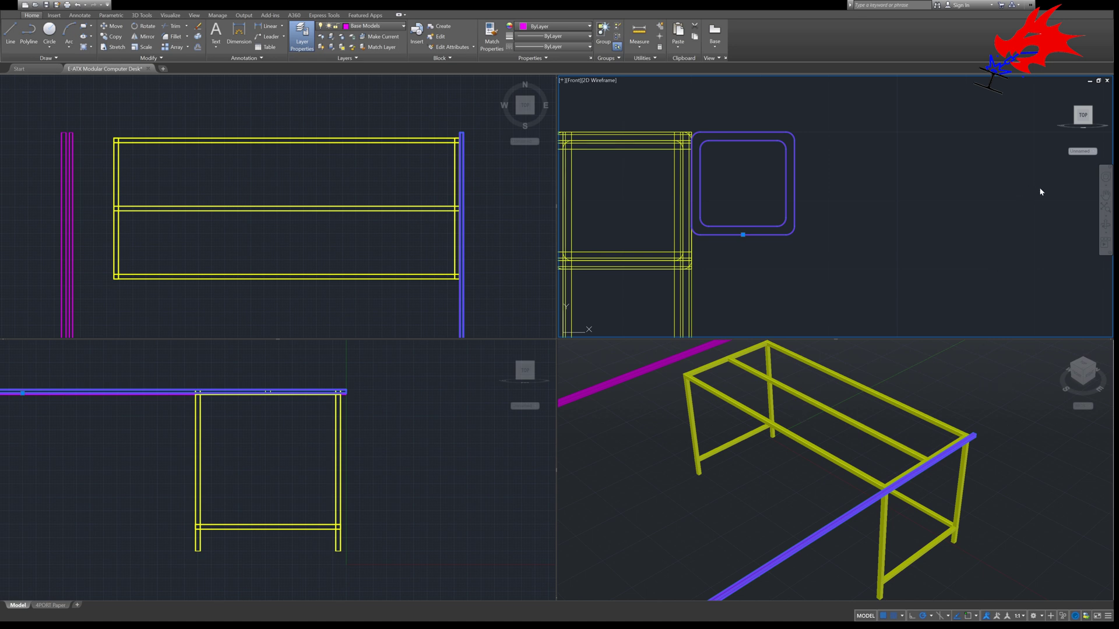
key(Escape)
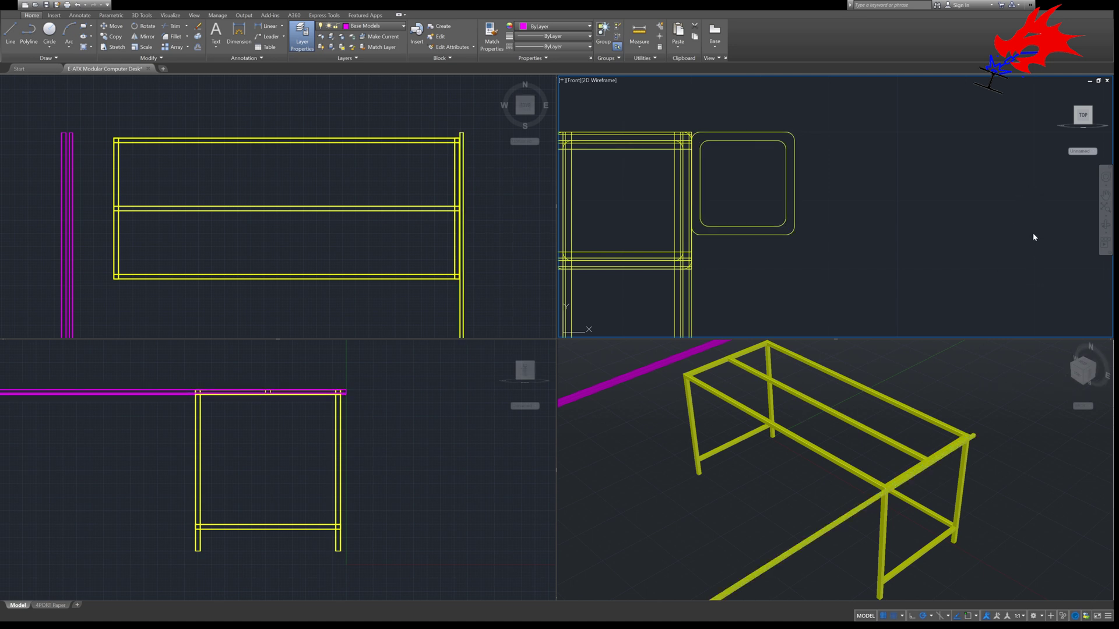
key(ctrl+z)
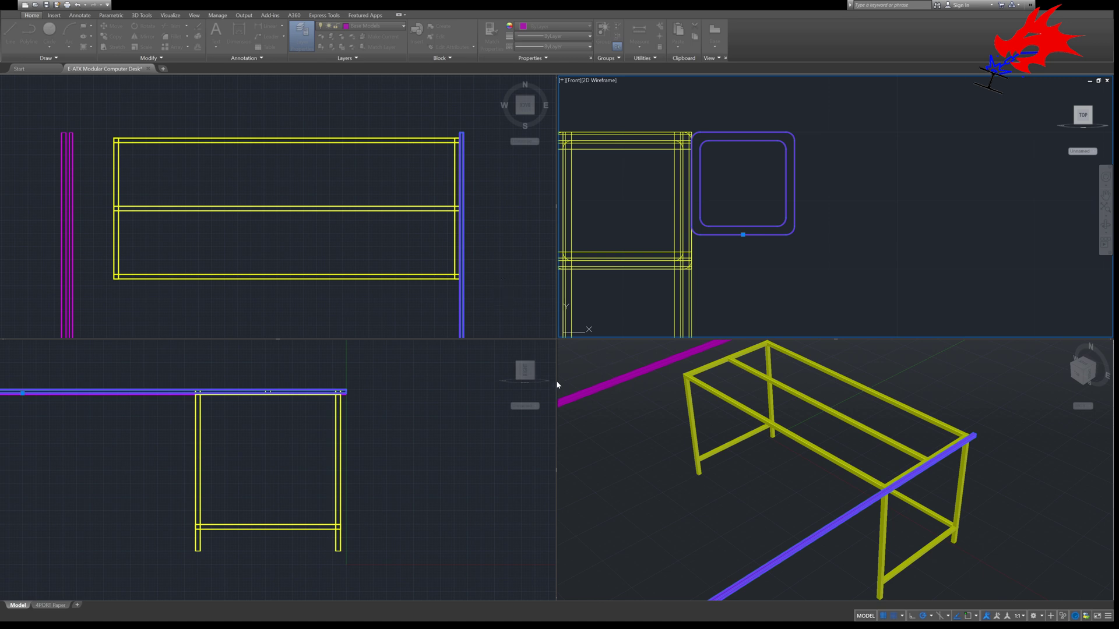
Assign the copied tube beside the desk frame to the Frame Towercase layer
key(Escape)
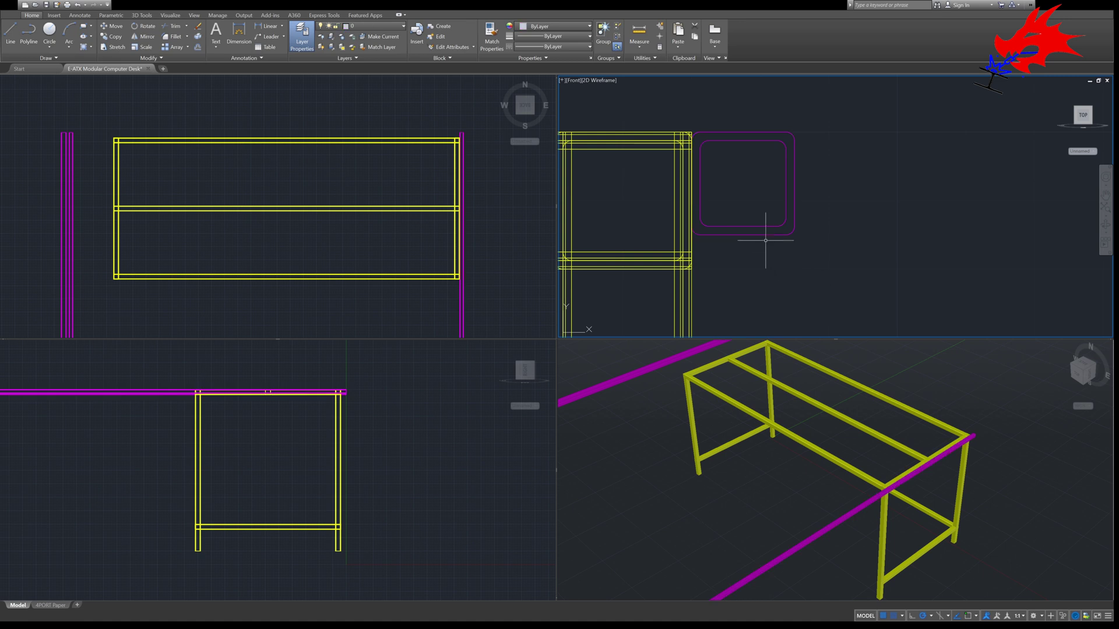
click(742, 233)
key(Escape)
key(ctrl+z)
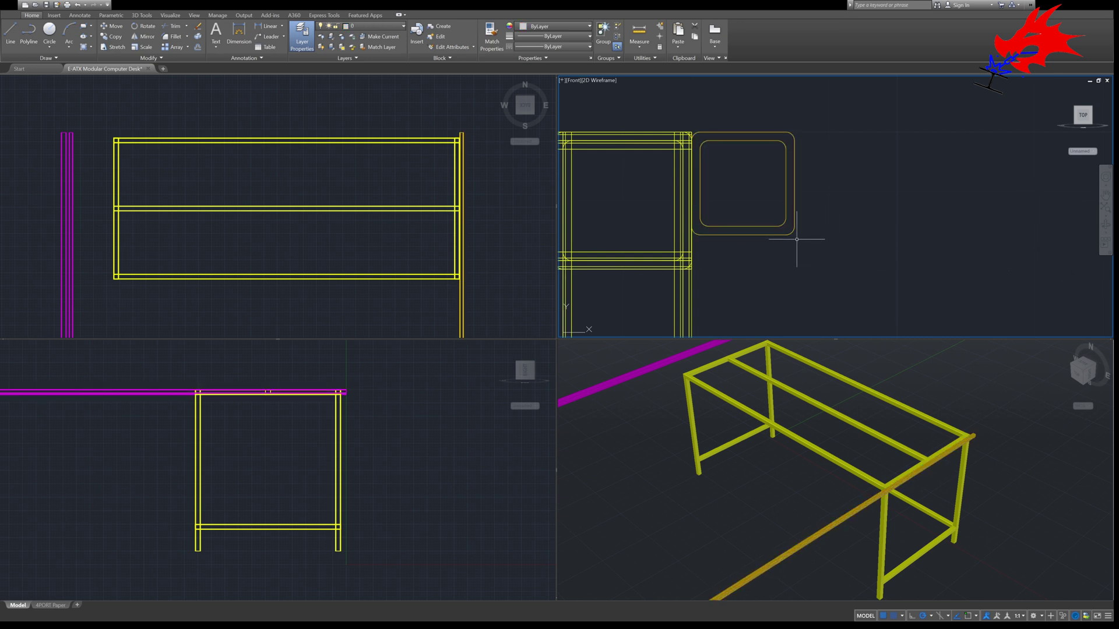
Move the Frame Towercase tube in the top view so its rear-left corner meets the desk frame's rear-right corner
click(792, 235)
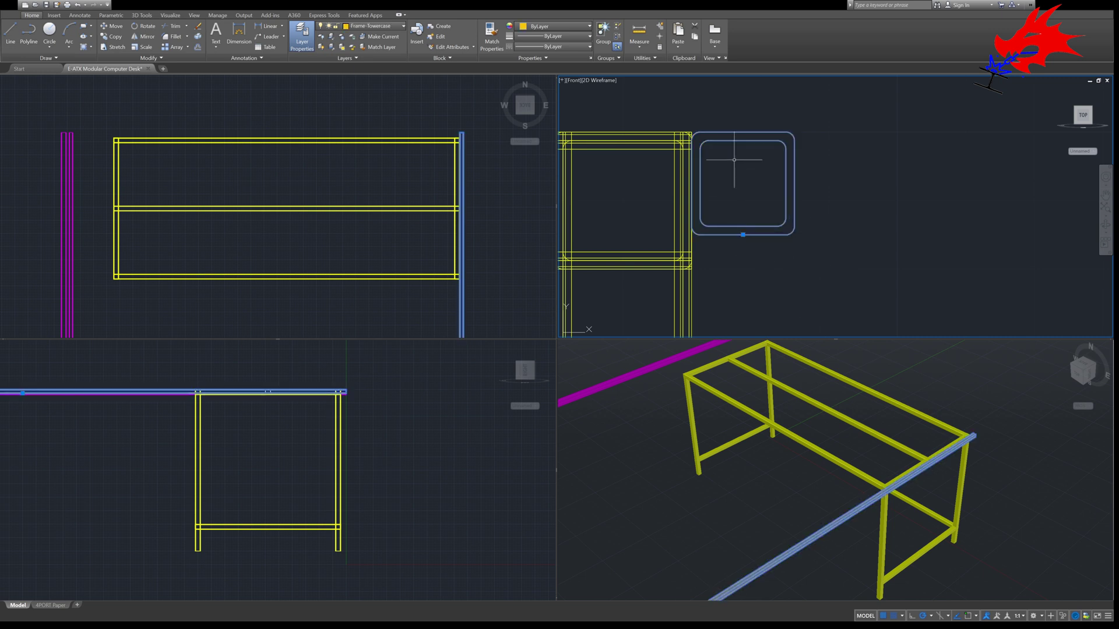
click(455, 129)
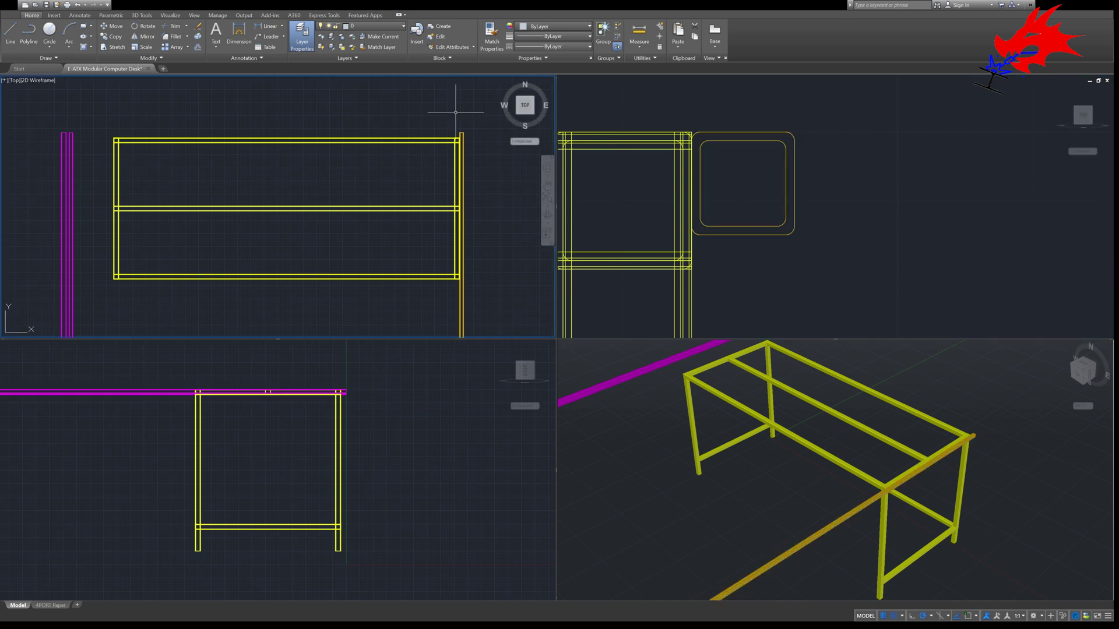
scroll(487, 143, up, 5)
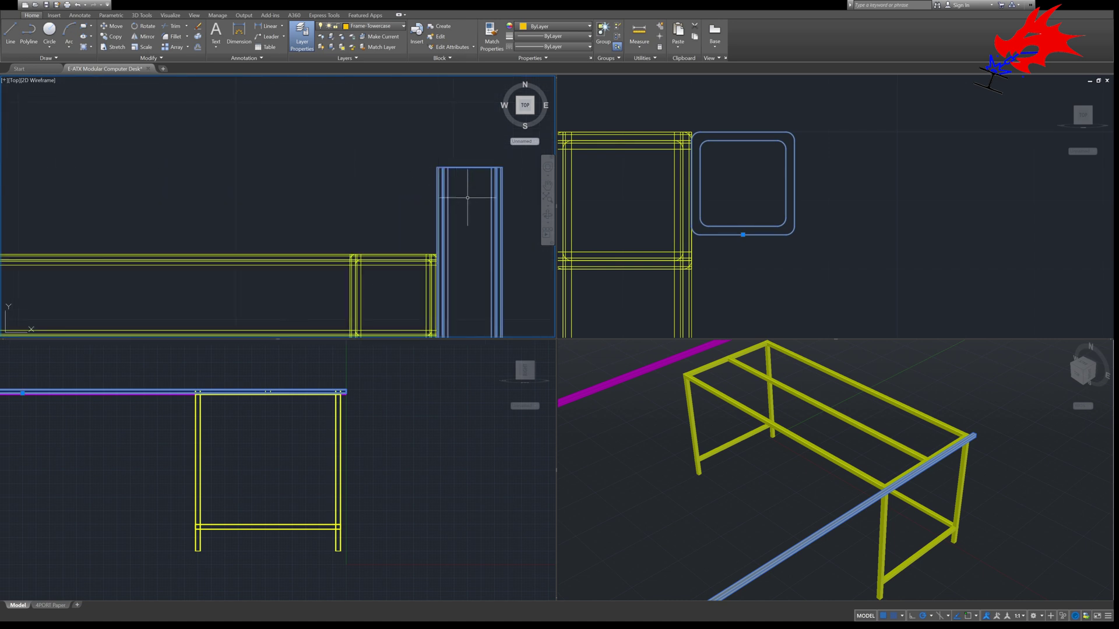
key(Escape)
scroll(446, 172, up, 2)
click(416, 159)
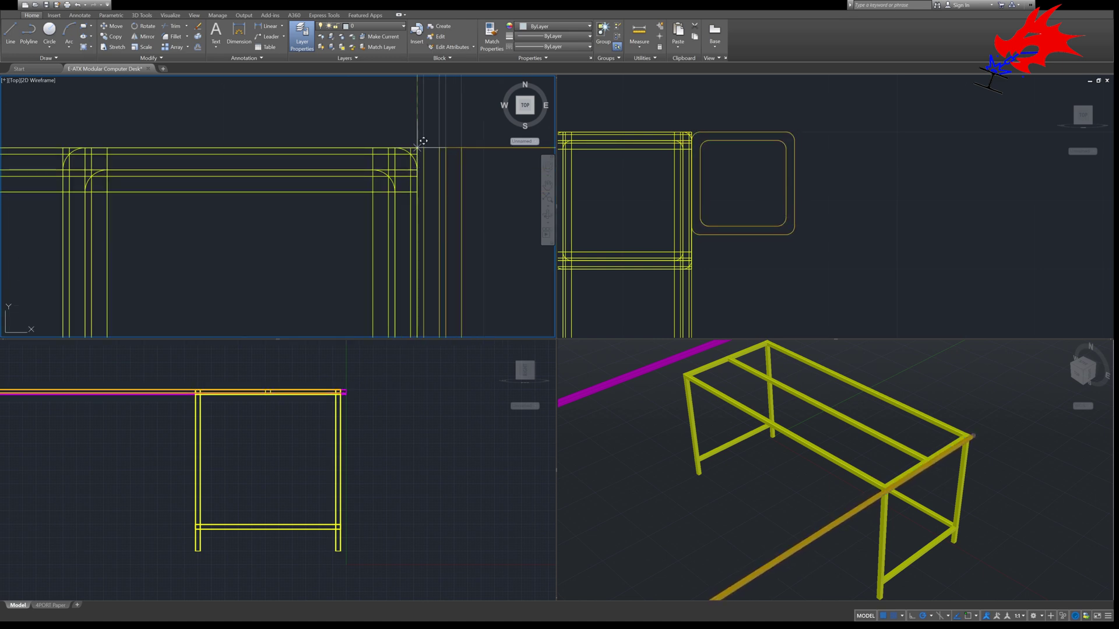
click(418, 148)
scroll(411, 127, down, 3)
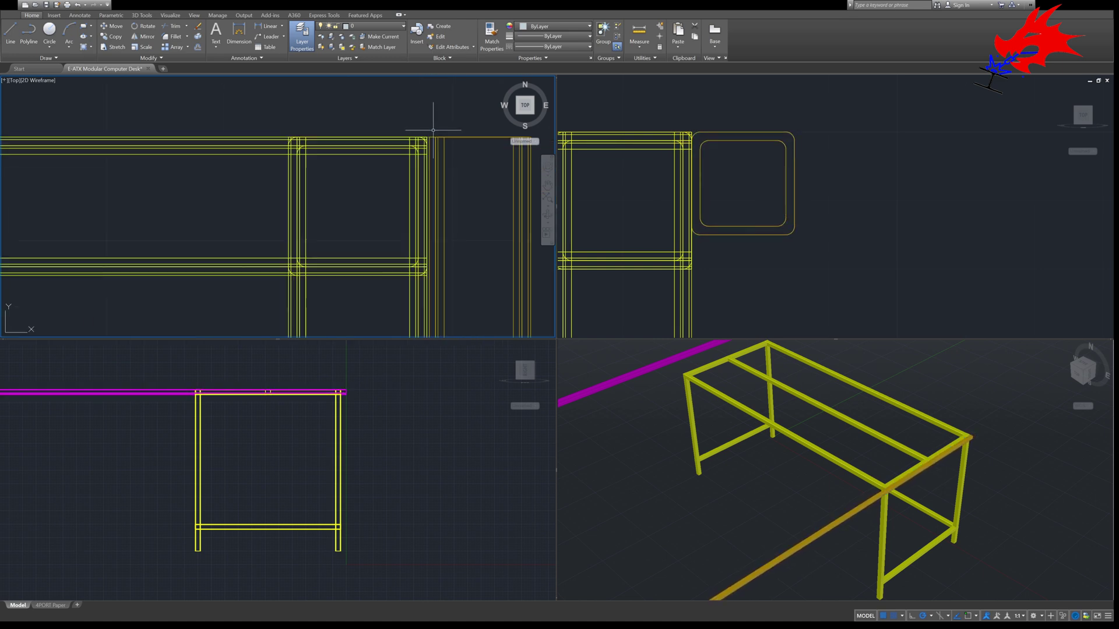
Copy the Frame Towercase tube a short distance forward along the desk frame's right side in the top view
click(359, 129)
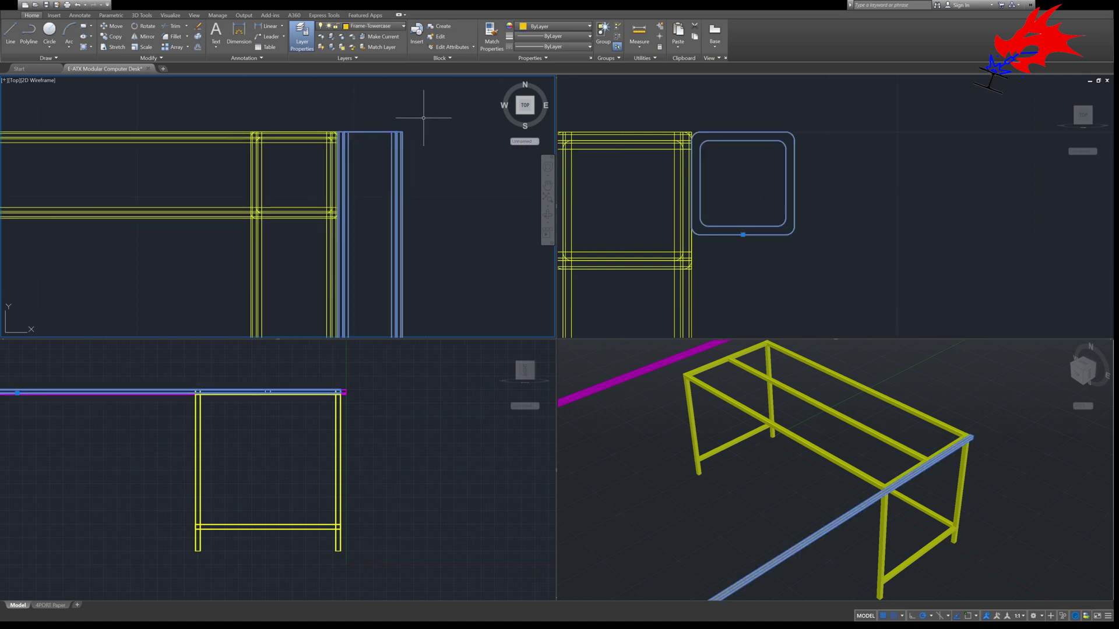
key(Escape)
scroll(371, 140, up, 3)
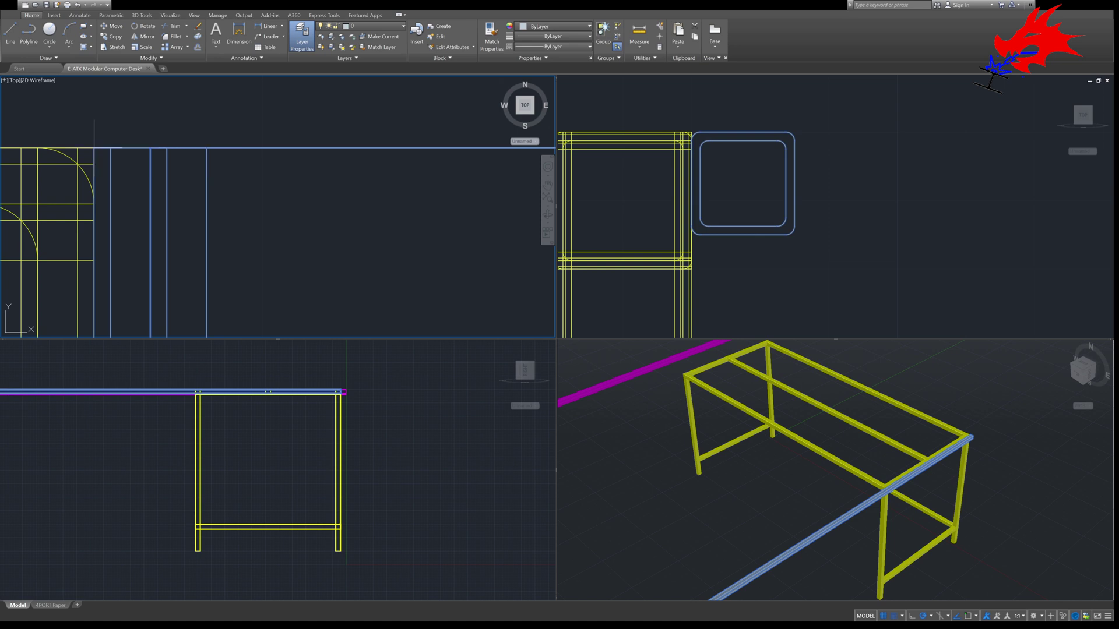
scroll(94, 147, down, 4)
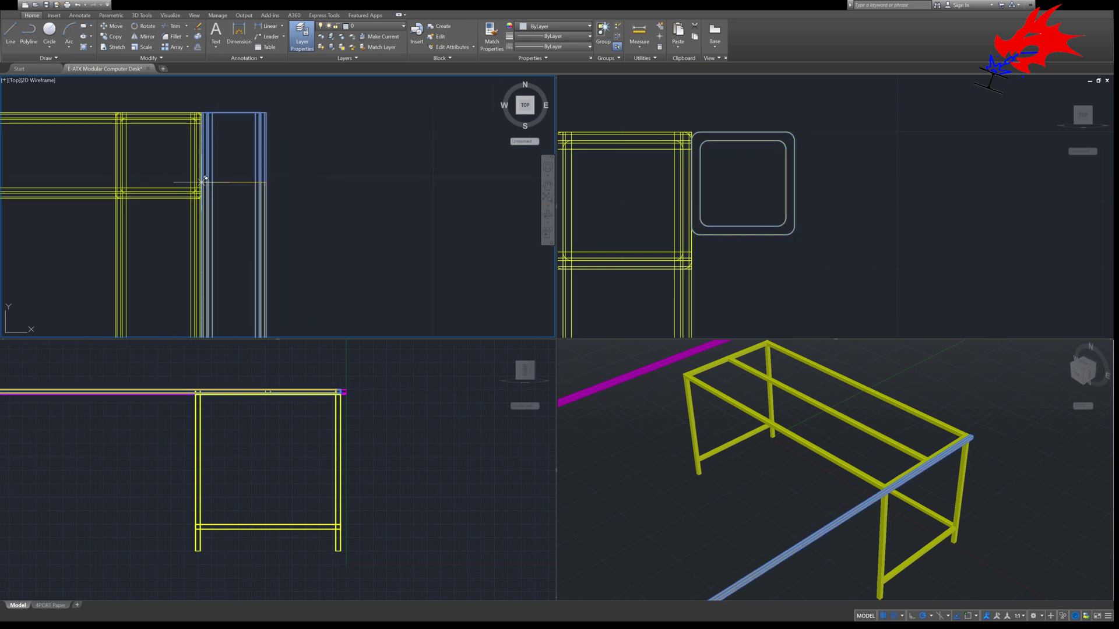
click(201, 177)
key(Escape)
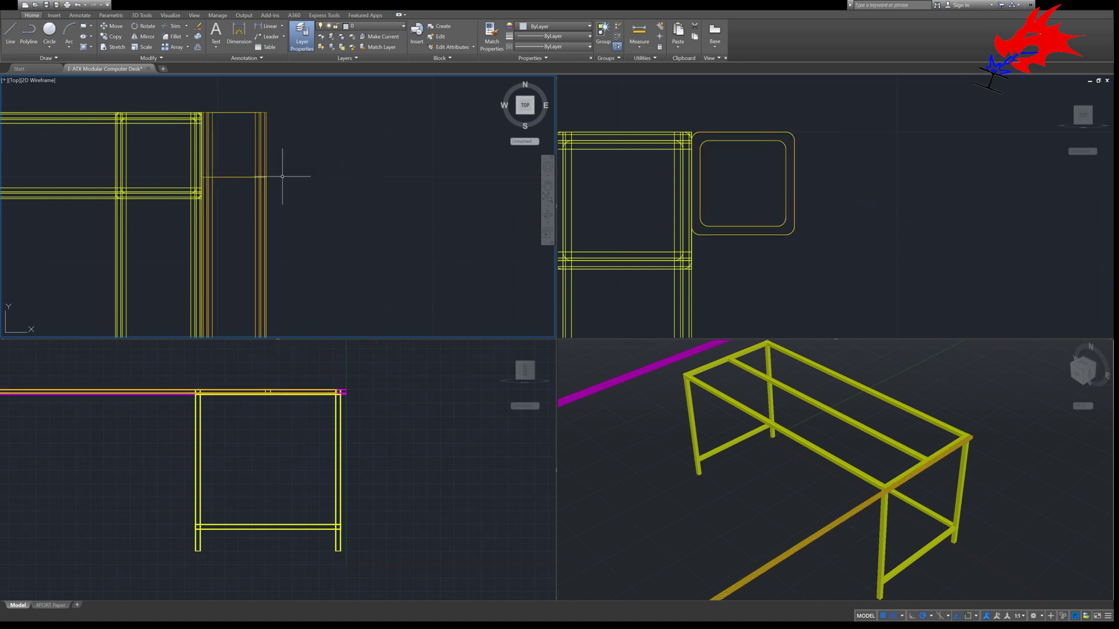
Rotate the forward tube copy 90 degrees counterclockwise in the top view so it runs horizontally away from the desk frame
click(232, 177)
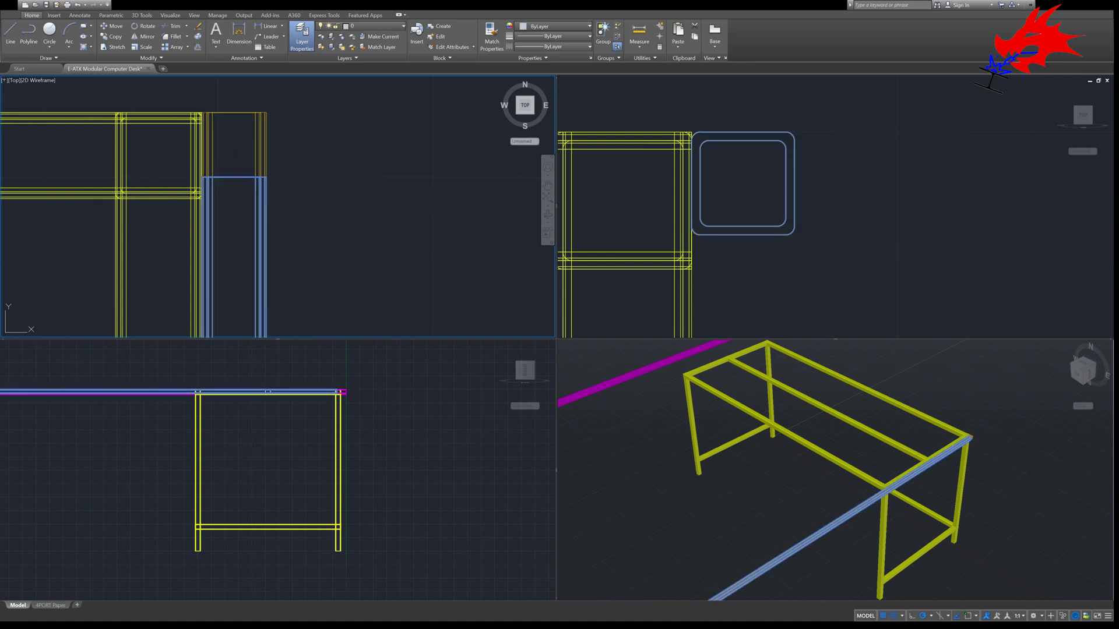
scroll(227, 190, up, 2)
click(177, 169)
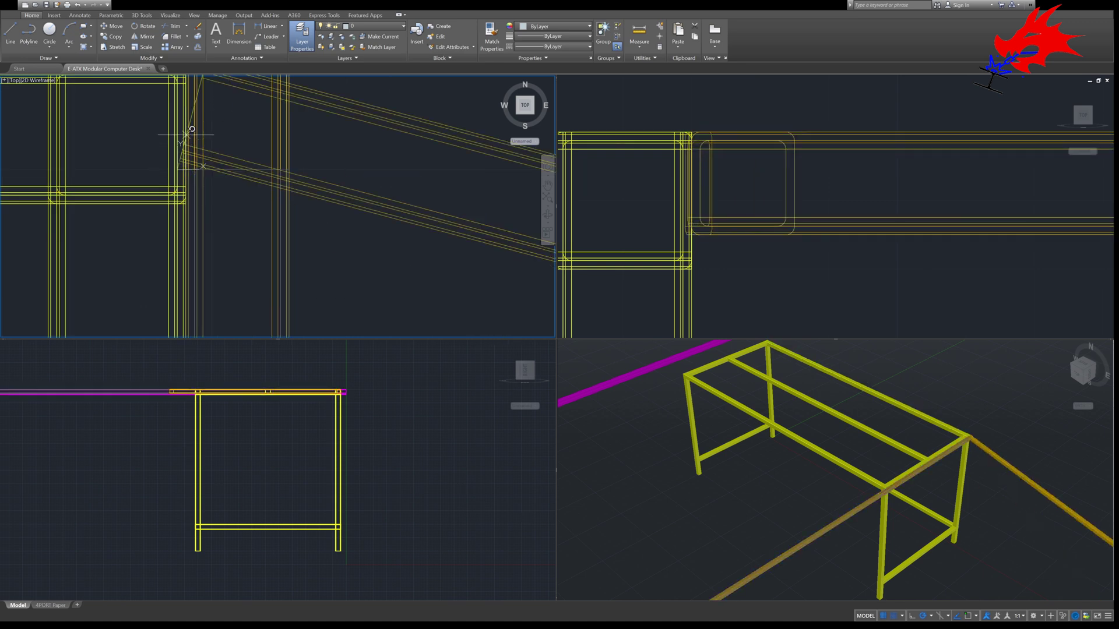
click(178, 117)
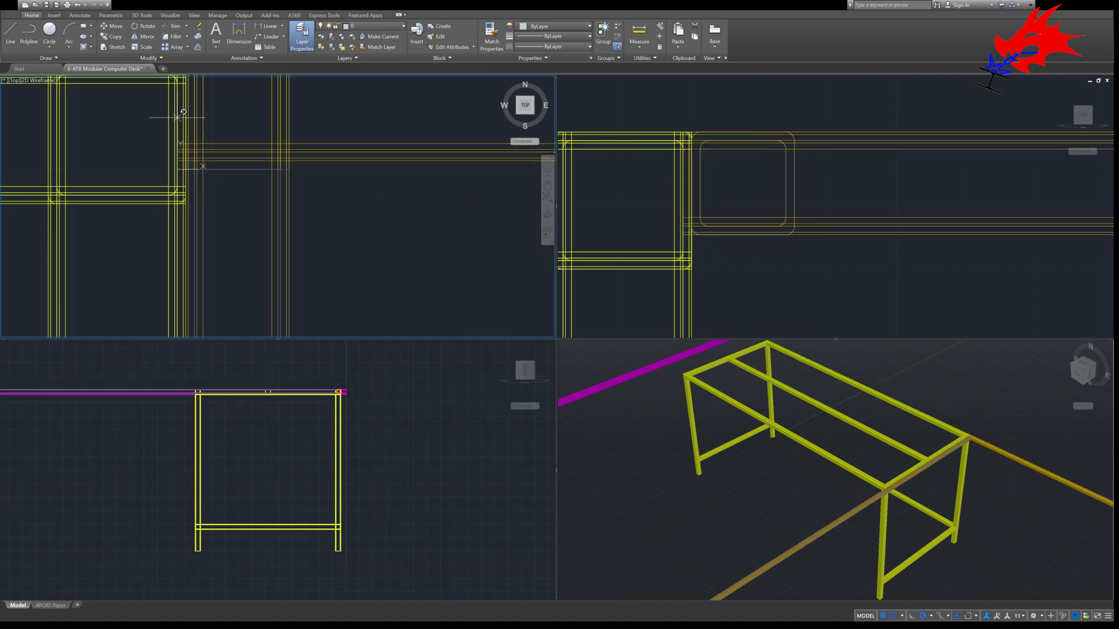
click(178, 118)
Examine the layout of the two perpendicular tubes, the desk frame and the base tubes in the top view
scroll(358, 232, down, 5)
click(358, 233)
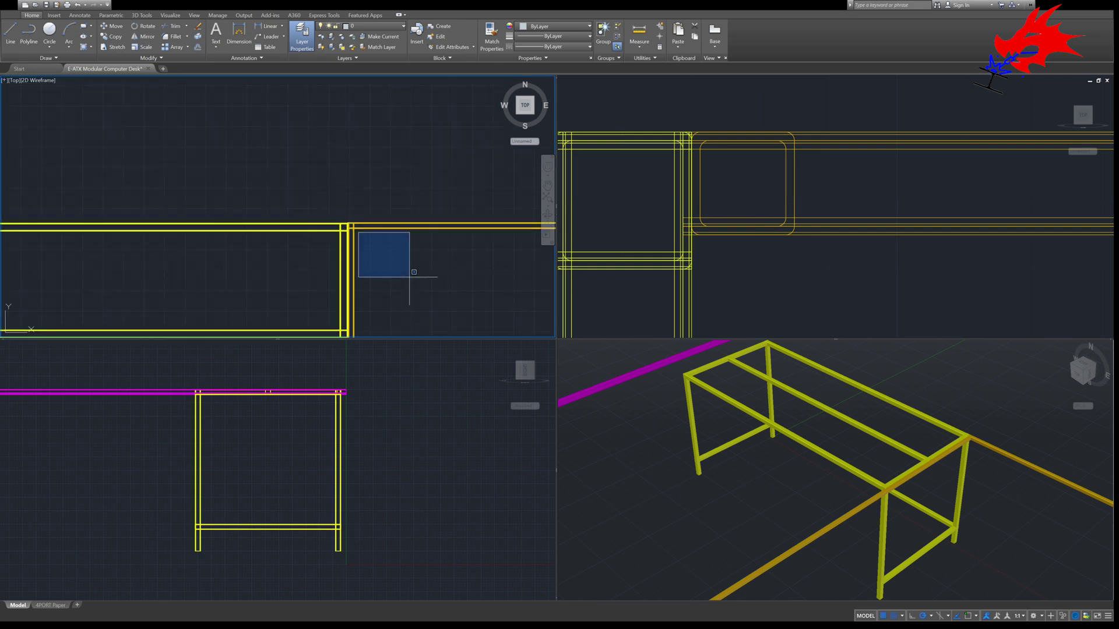
click(414, 291)
scroll(412, 204, down, 6)
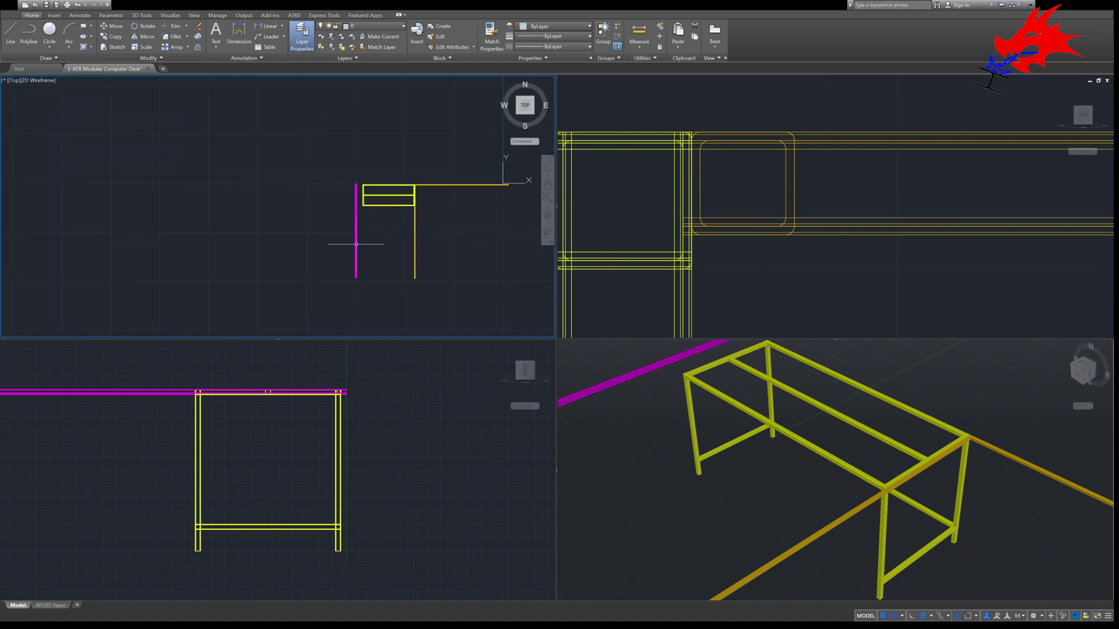
click(357, 226)
key(Escape)
middle_drag(429, 223, 367, 212)
scroll(365, 209, up, 2)
scroll(364, 204, up, 4)
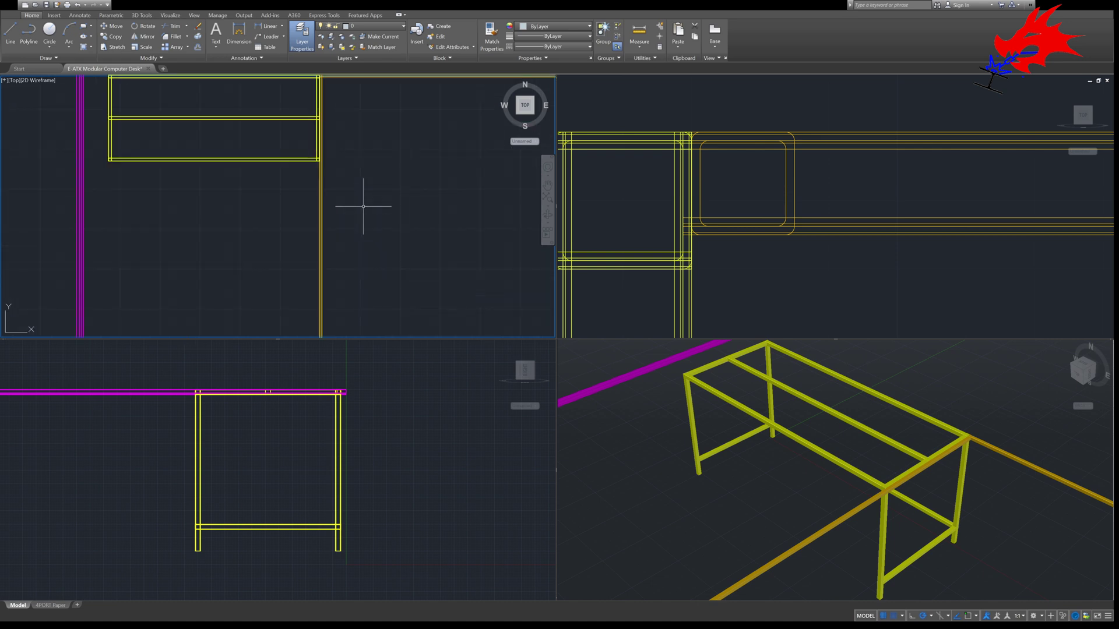
middle_drag(410, 182, 379, 220)
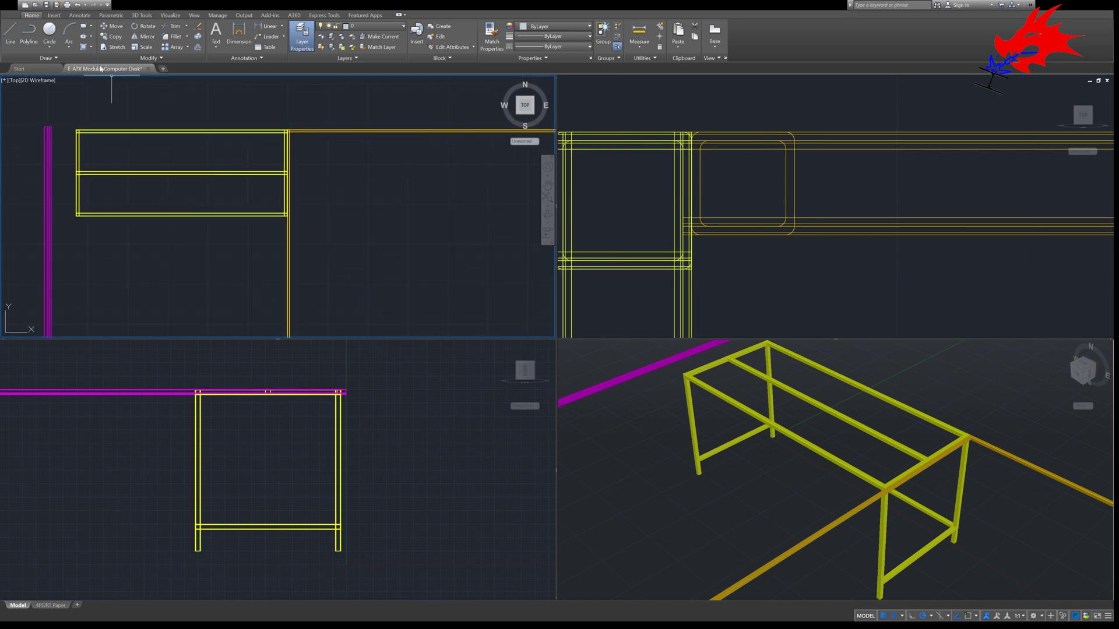
middle_drag(323, 172, 380, 237)
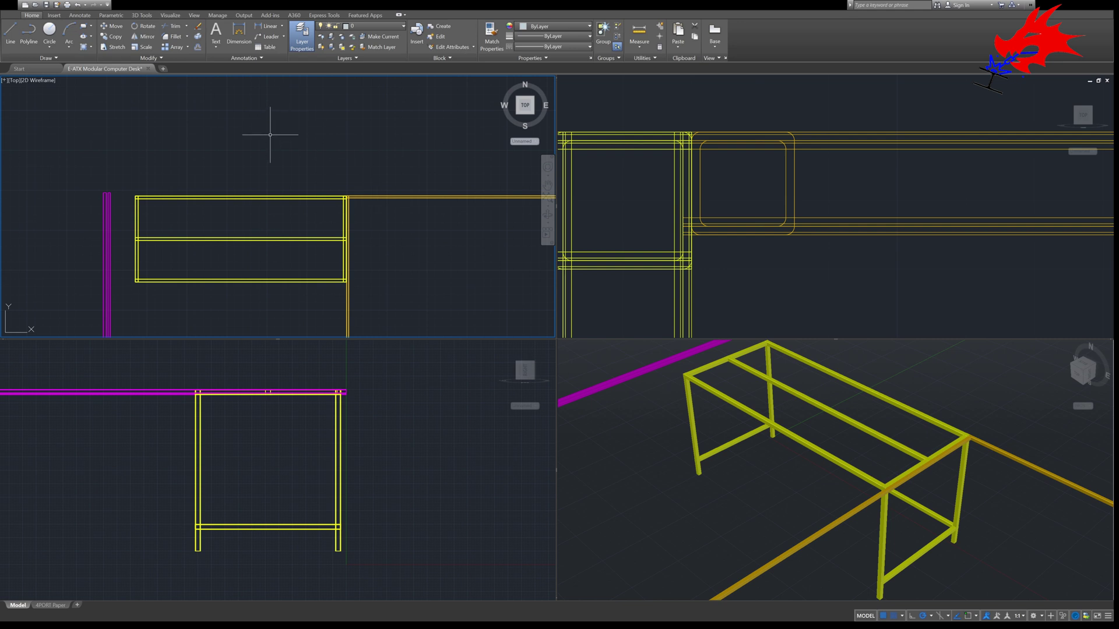
Draw a solid box for the tower case near the origin in the top view, entering 12 for its width
click(143, 15)
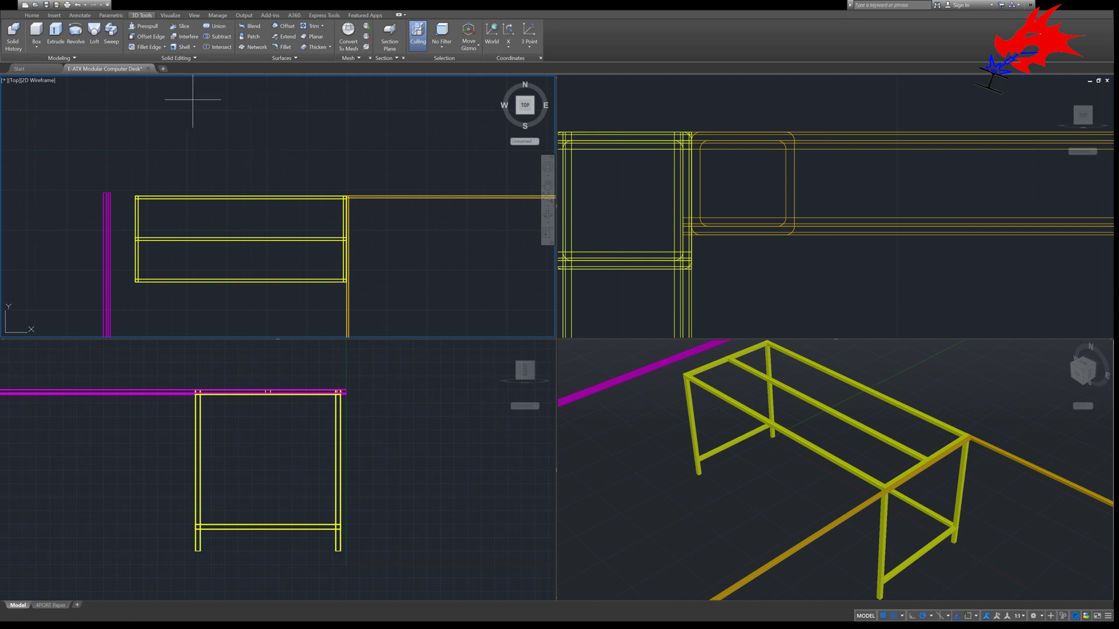
scroll(206, 111, down, 4)
mouse_move(171, 109)
middle_down()
mouse_move(272, 174)
mouse_move(434, 148)
middle_up()
scroll(238, 220, up, 4)
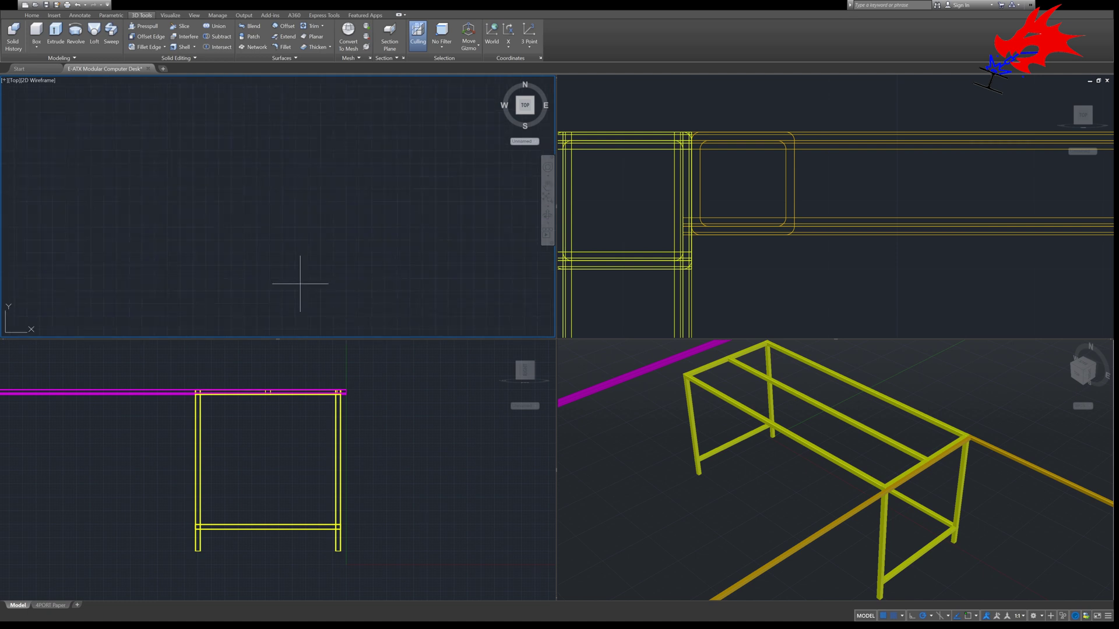
scroll(295, 271, down, 6)
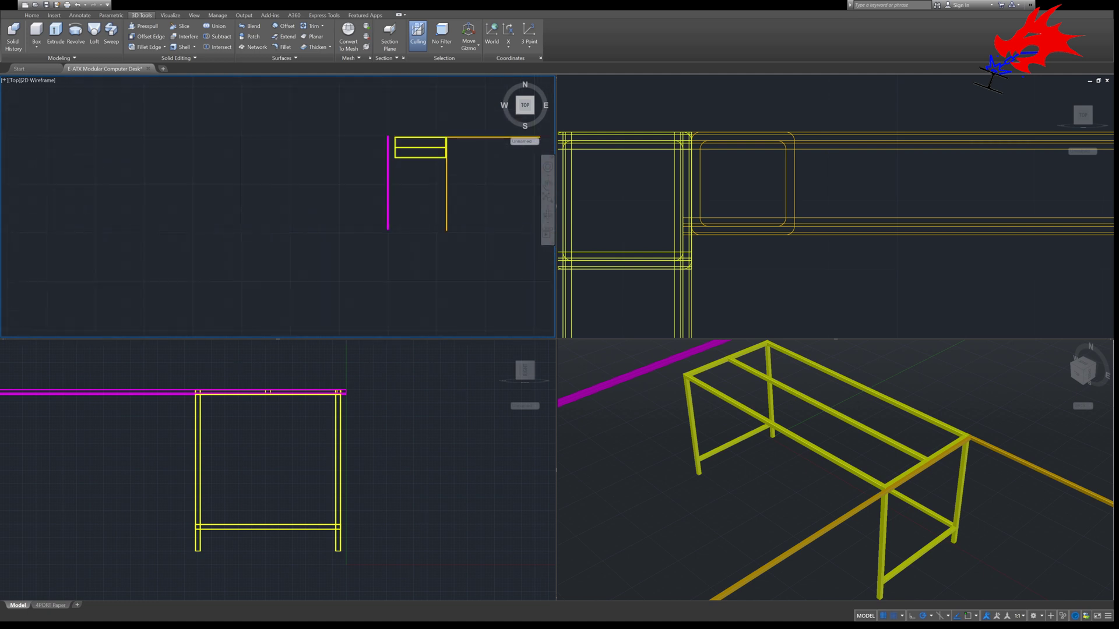
middle_drag(409, 154, 351, 224)
scroll(338, 212, up, 2)
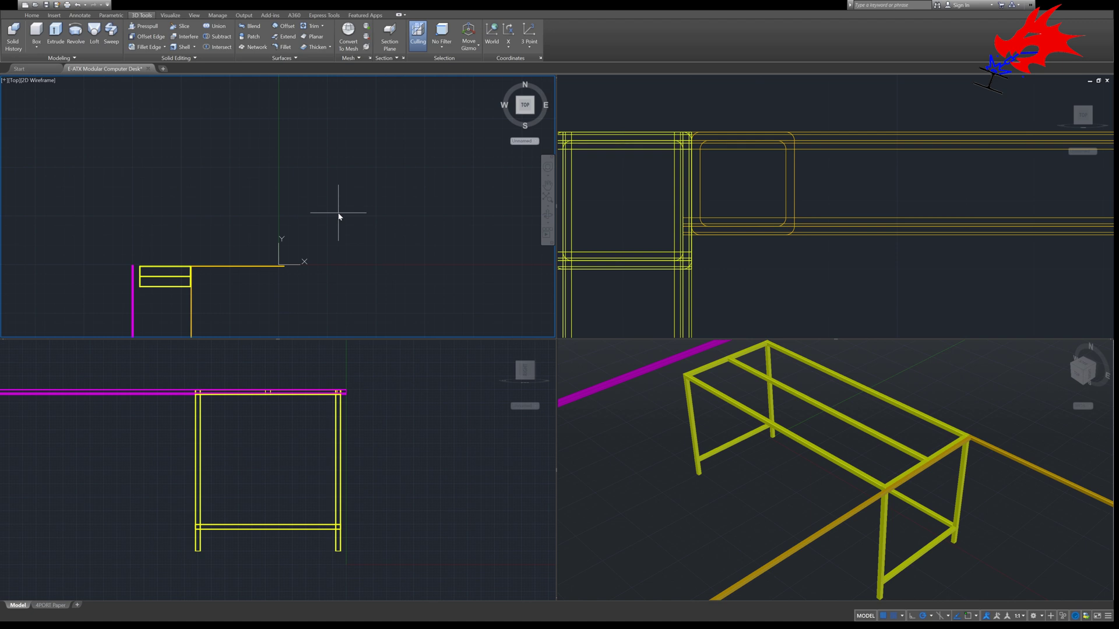
key(Return)
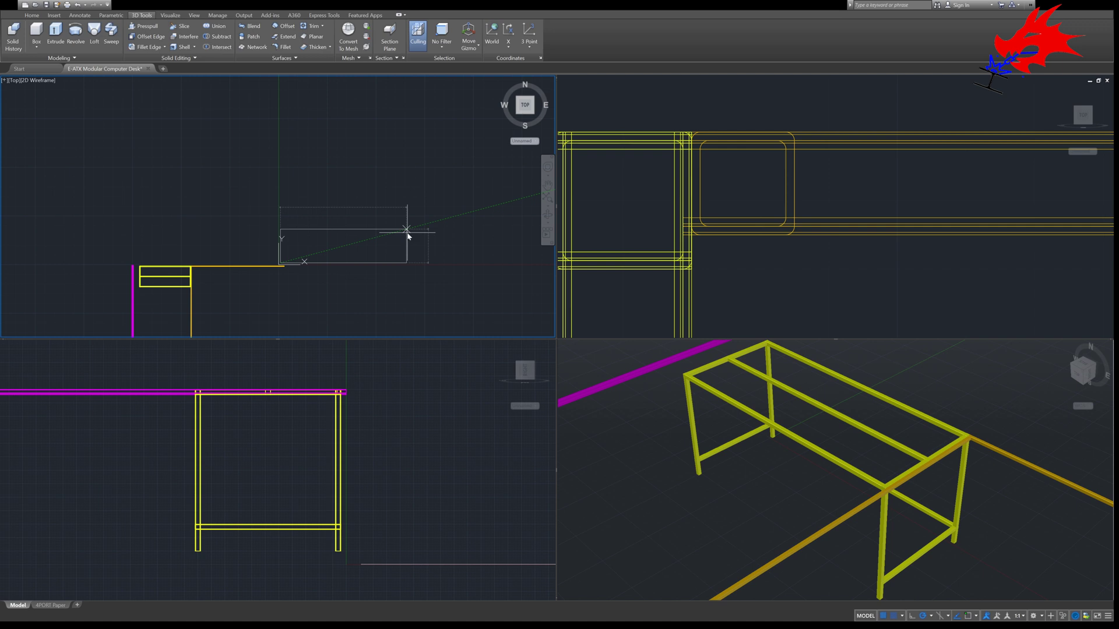
text(12)
key(Return)
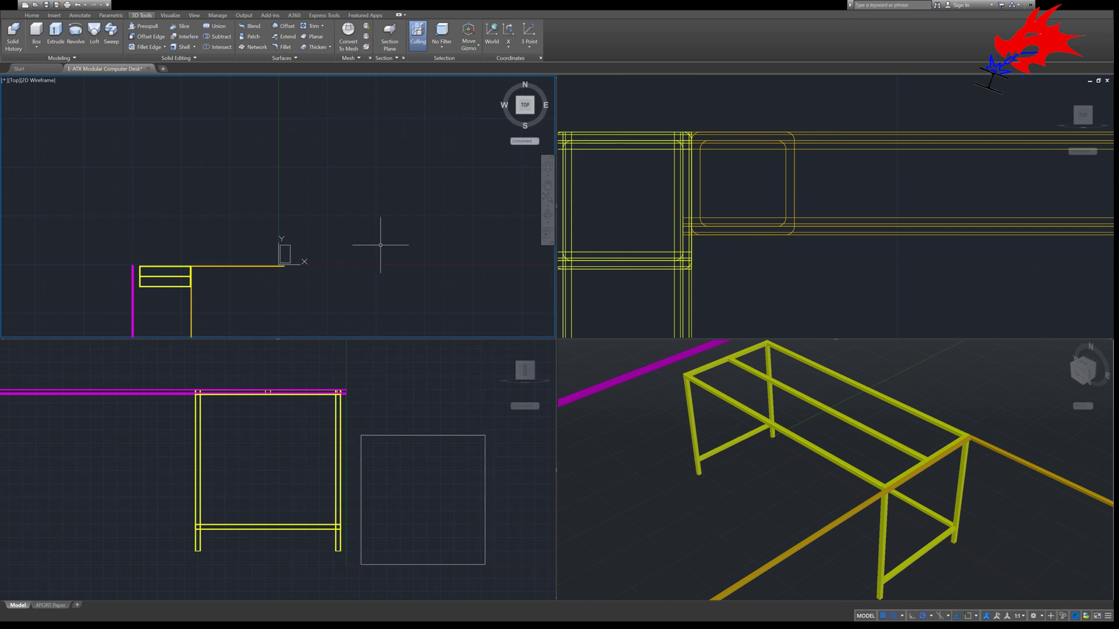
Move the box by its front-left corner in the top view to just outside the Frame Towercase tube at the desk frame's front-right corner
click(412, 471)
click(412, 435)
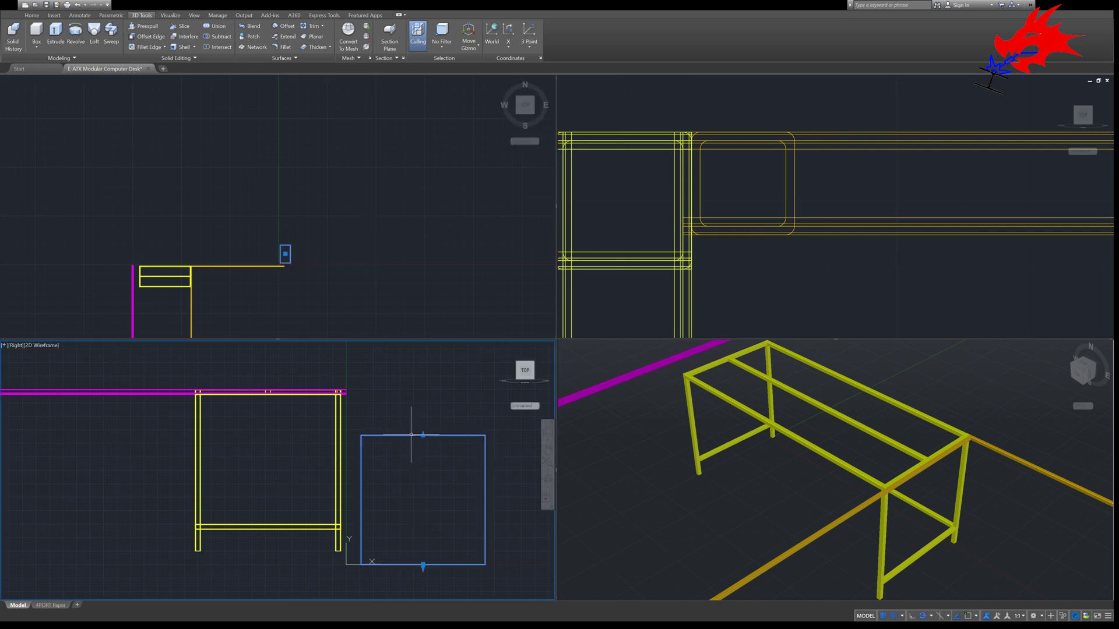
click(282, 295)
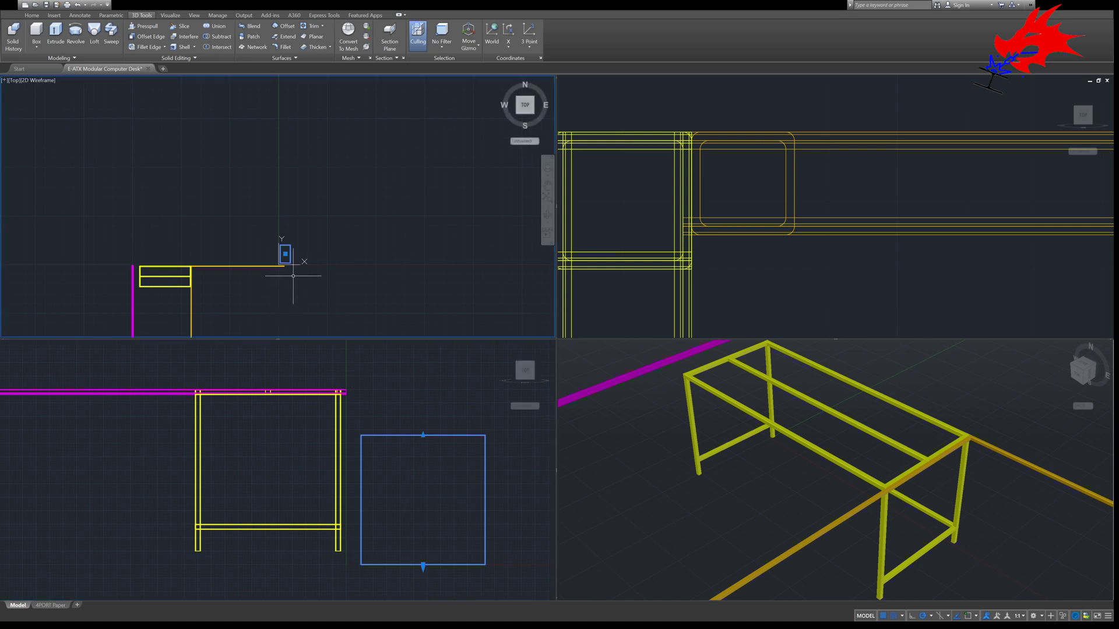
scroll(293, 276, up, 6)
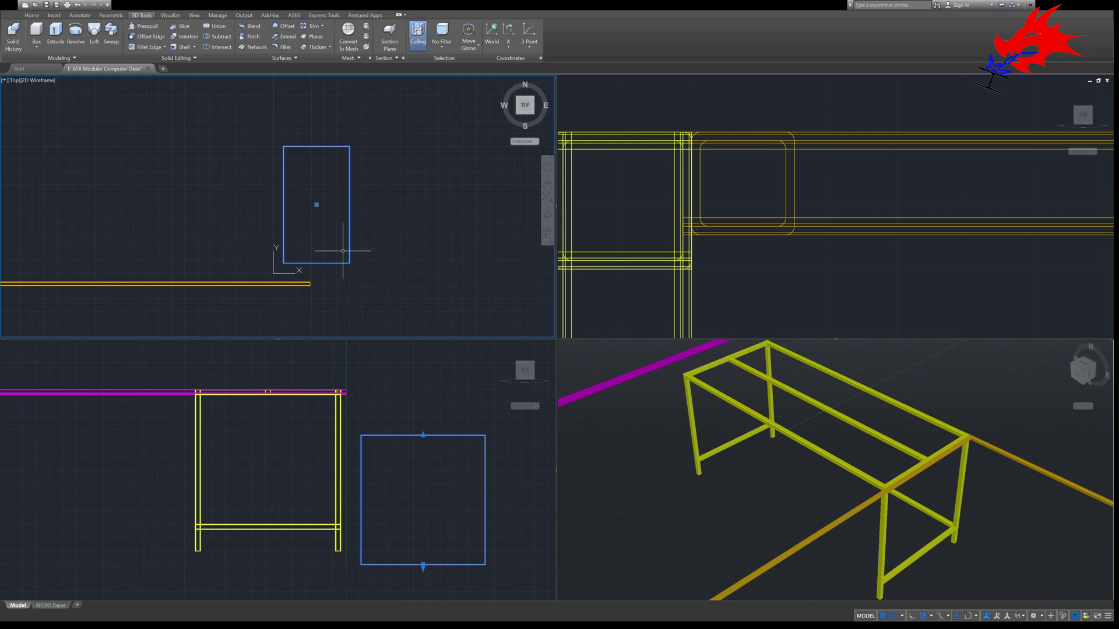
scroll(282, 254, up, 2)
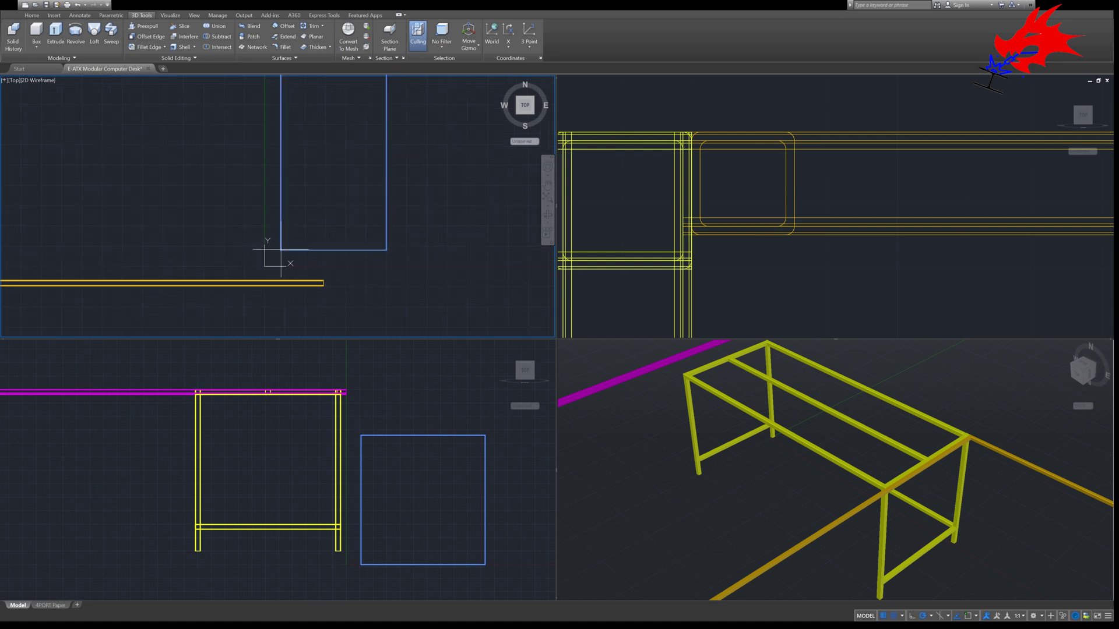
scroll(280, 251, up, 2)
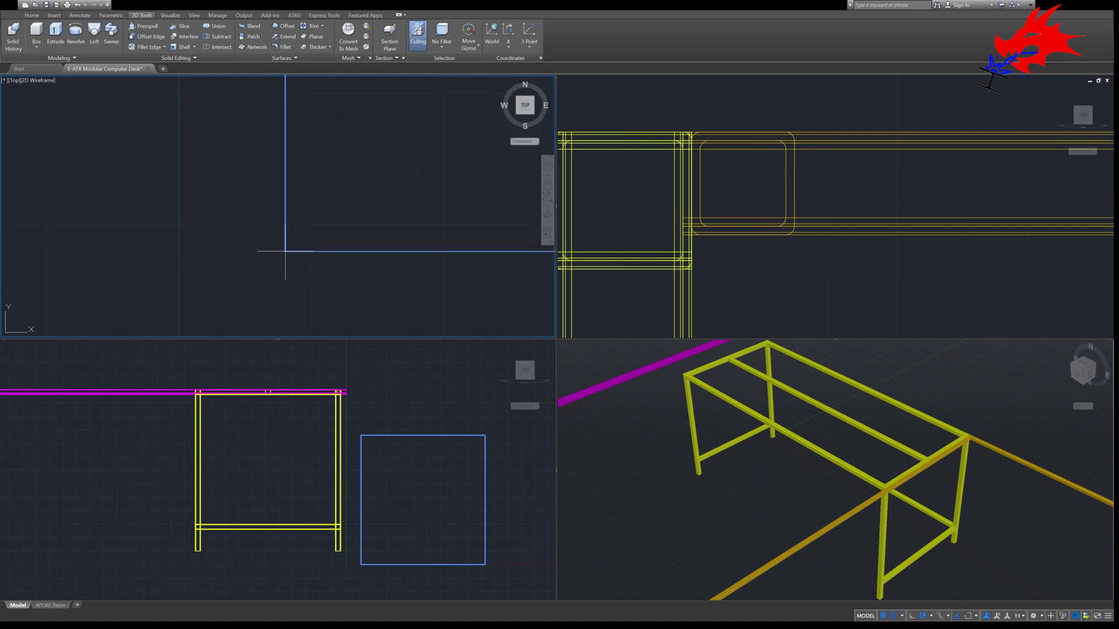
click(285, 251)
scroll(287, 250, down, 12)
middle_drag(120, 310, 187, 295)
scroll(210, 273, up, 9)
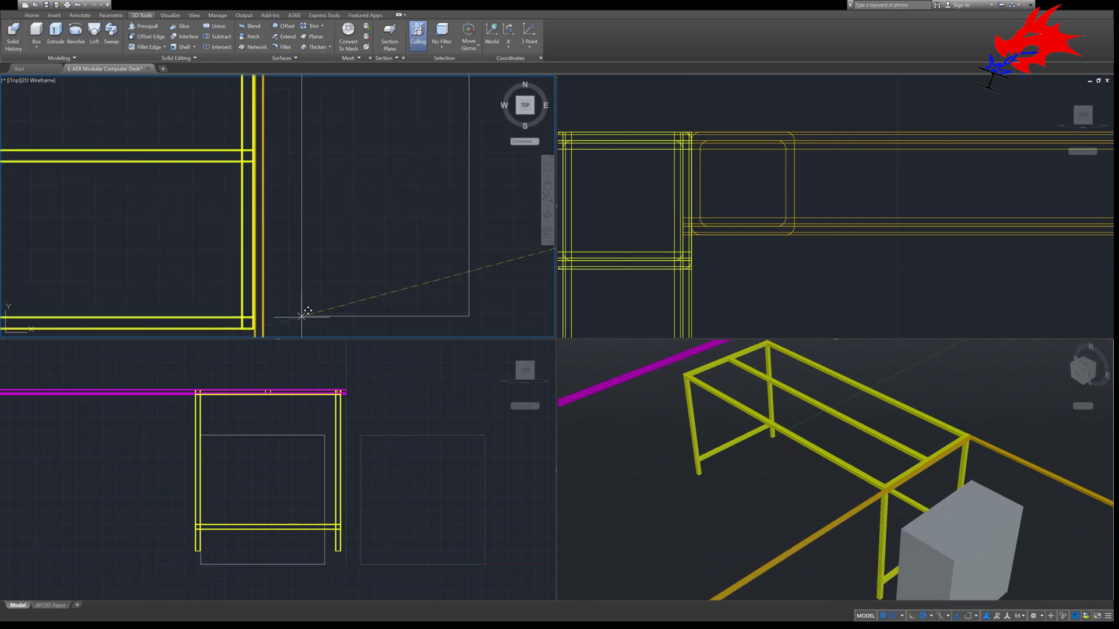
scroll(312, 228, down, 5)
scroll(313, 222, up, 6)
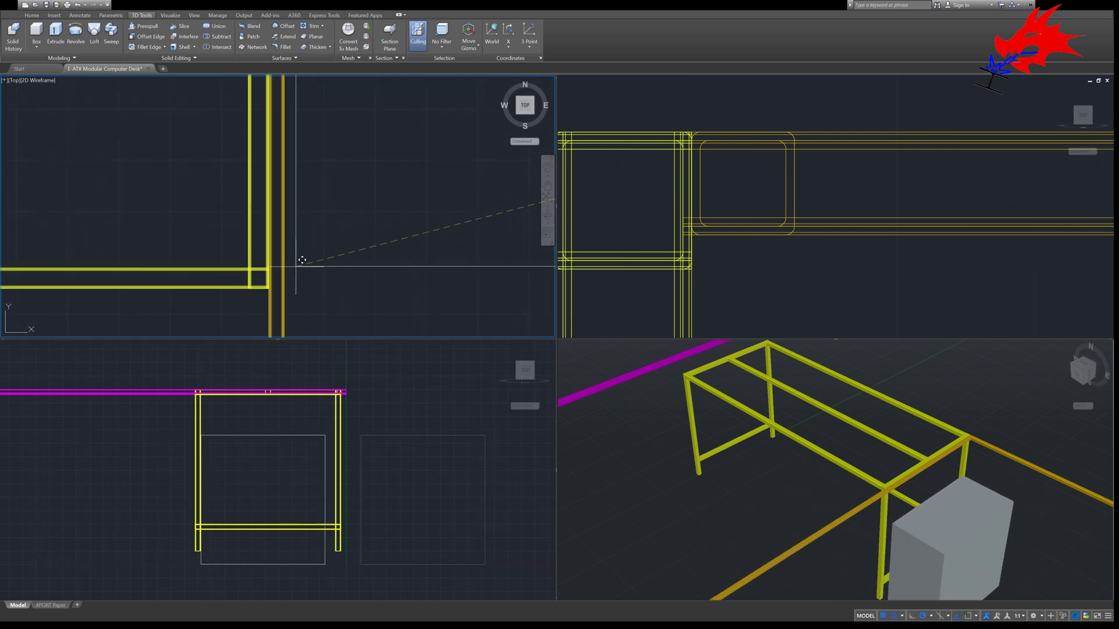
click(292, 265)
scroll(378, 260, down, 12)
scroll(387, 278, up, 2)
Raise the box in the right view so it sits between the desk frame's legs just below the top rail
click(972, 546)
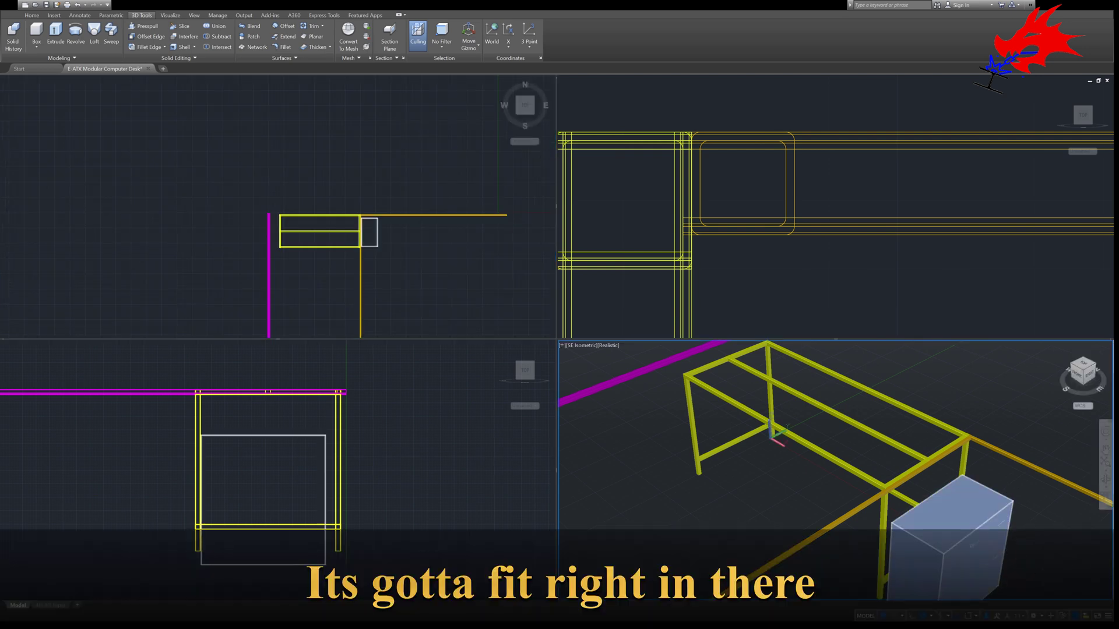
shift+middle_drag(972, 546, 980, 466)
click(980, 466)
click(274, 470)
scroll(275, 470, up, 4)
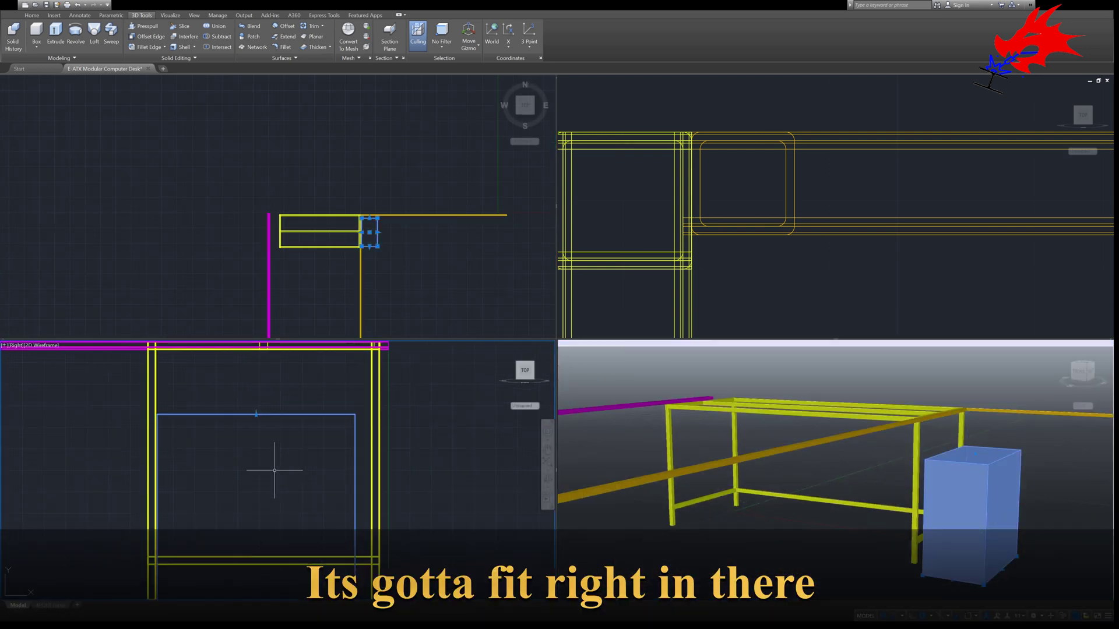
key(Escape)
scroll(415, 352, up, 8)
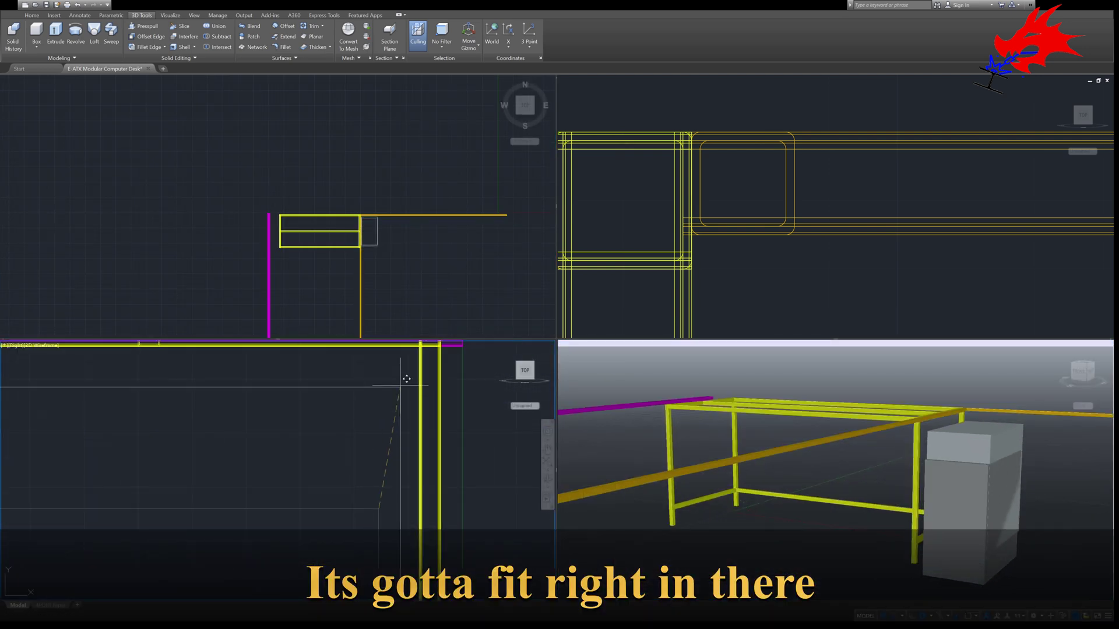
click(405, 364)
scroll(356, 448, down, 8)
click(978, 501)
click(827, 278)
scroll(828, 279, down, 10)
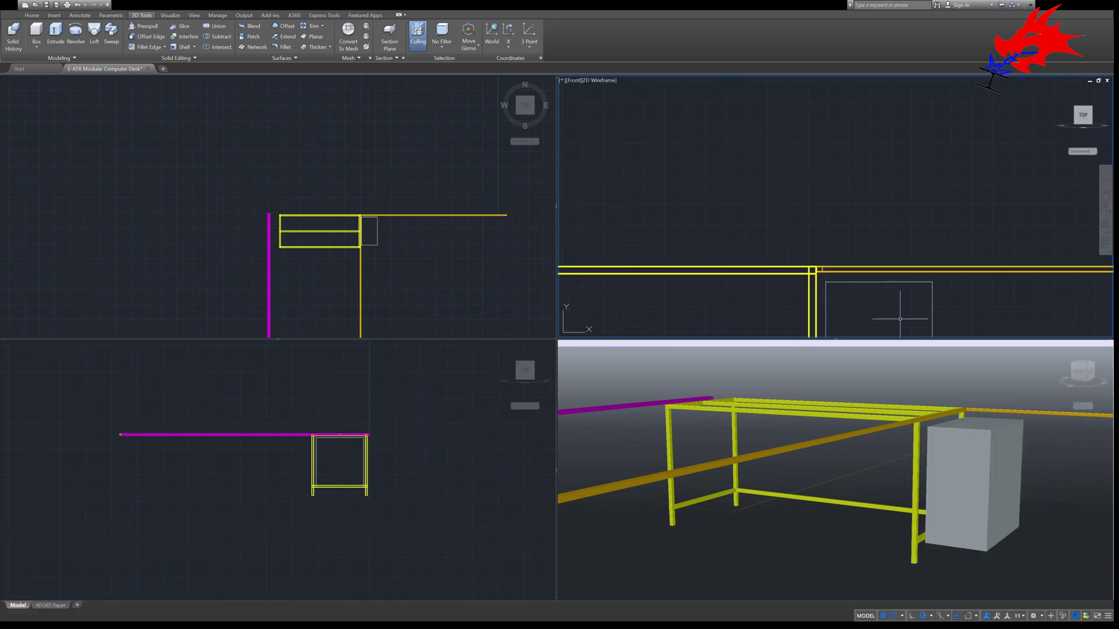
middle_drag(935, 288, 902, 228)
scroll(902, 228, up, 2)
click(902, 225)
key(m)
key(space)
scroll(901, 226, up, 6)
click(937, 226)
scroll(845, 233, down, 4)
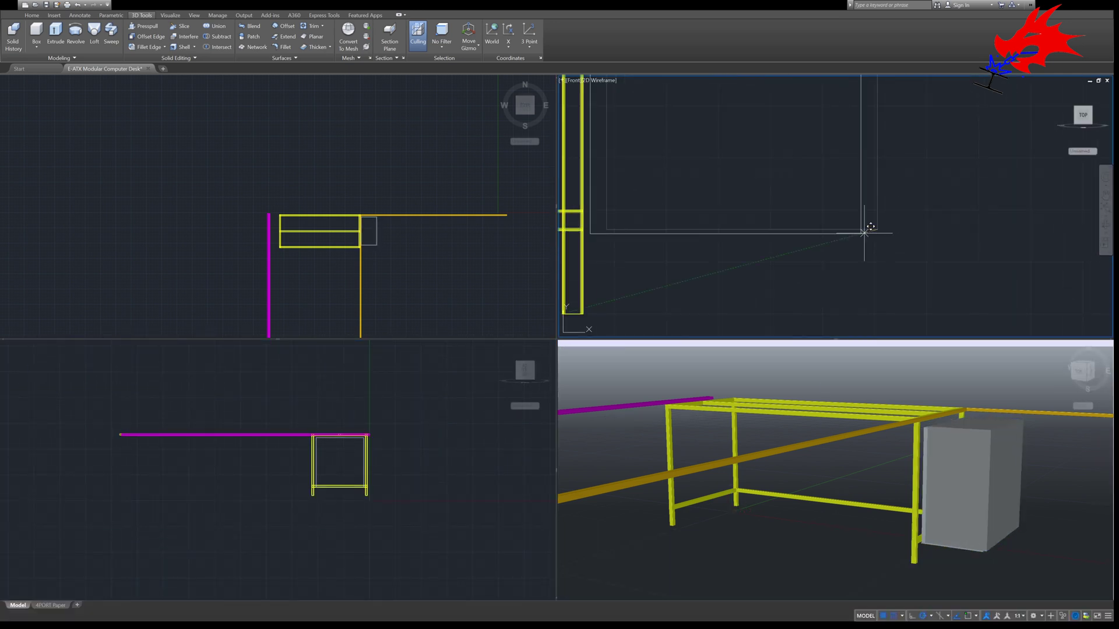
key(Escape)
Move the box by its lower-left corner closer to the desk frame's right leg in the front view
middle_drag(724, 237, 827, 238)
click(717, 230)
key(m)
key(space)
scroll(717, 230, up, 2)
click(704, 231)
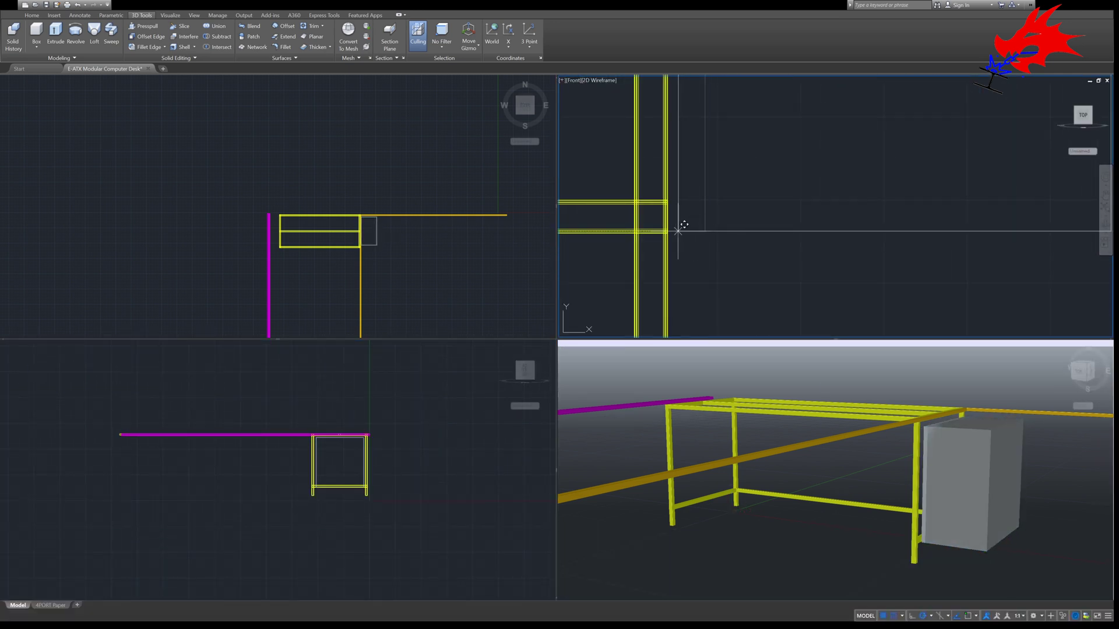
click(678, 230)
Move the box horizontally in the front view to meet the outer face of the desk frame's right leg
scroll(679, 231, down, 8)
middle_drag(751, 227, 778, 293)
click(774, 297)
key(m)
key(space)
scroll(773, 300, up, 8)
middle_drag(637, 279, 909, 282)
click(649, 231)
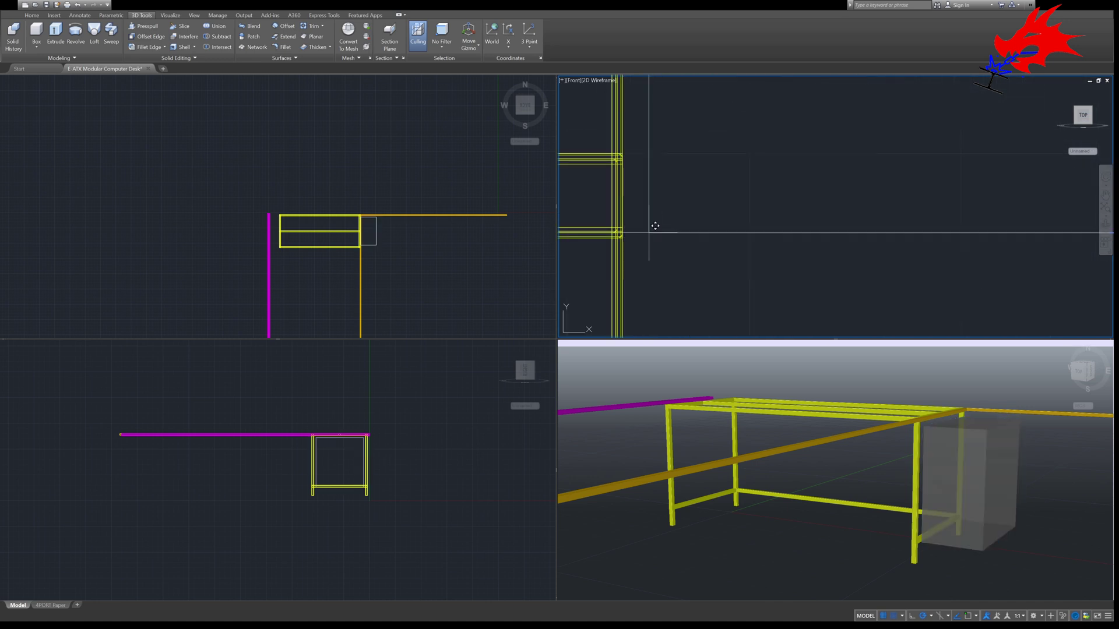
click(623, 232)
Shift the box horizontally away from the right leg in the front view, leaving slightly more than one tube width between them
click(643, 232)
key(m)
key(space)
click(622, 233)
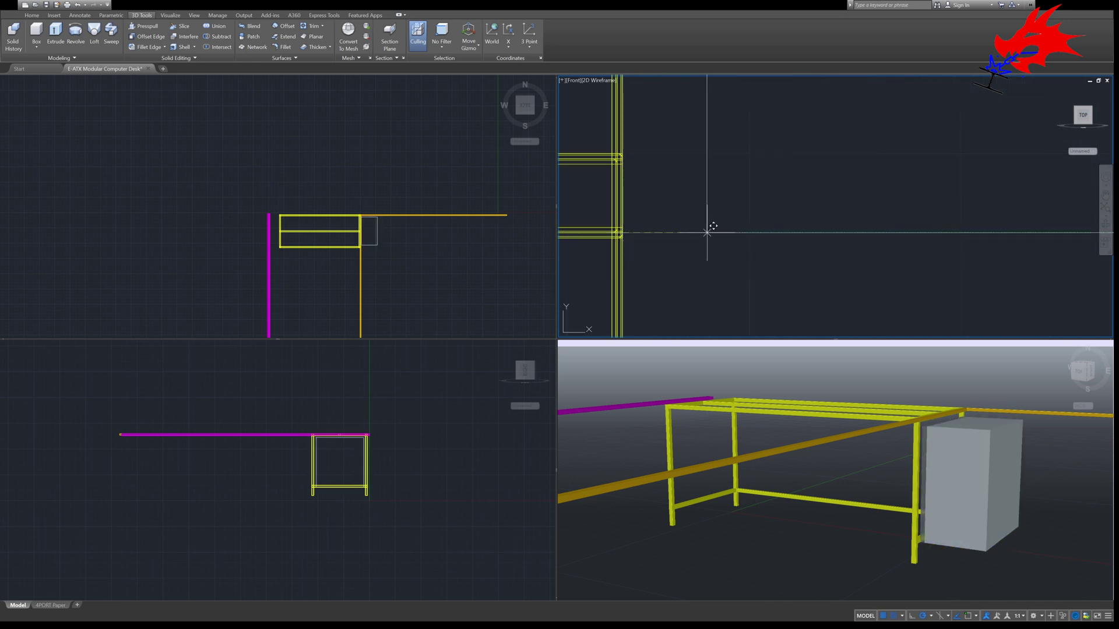
click(708, 233)
scroll(766, 240, down, 9)
scroll(810, 181, up, 8)
Rotate the box 90 degrees in the right view to correct its orientation
click(798, 218)
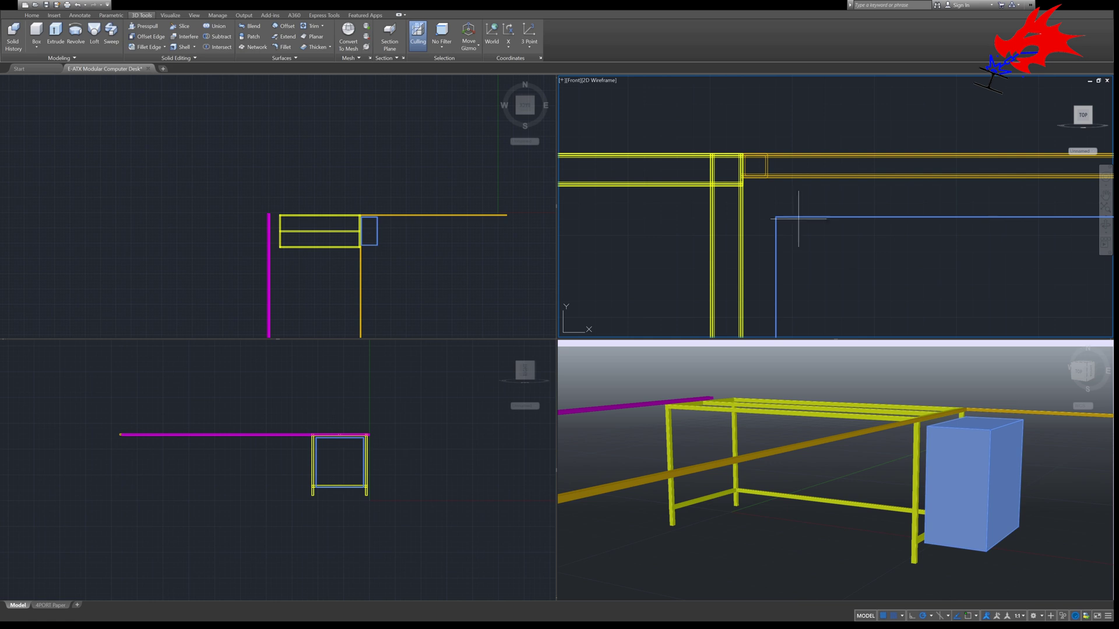
key(Escape)
shift+middle_drag(909, 519, 946, 519)
click(839, 484)
scroll(306, 327, up, 2)
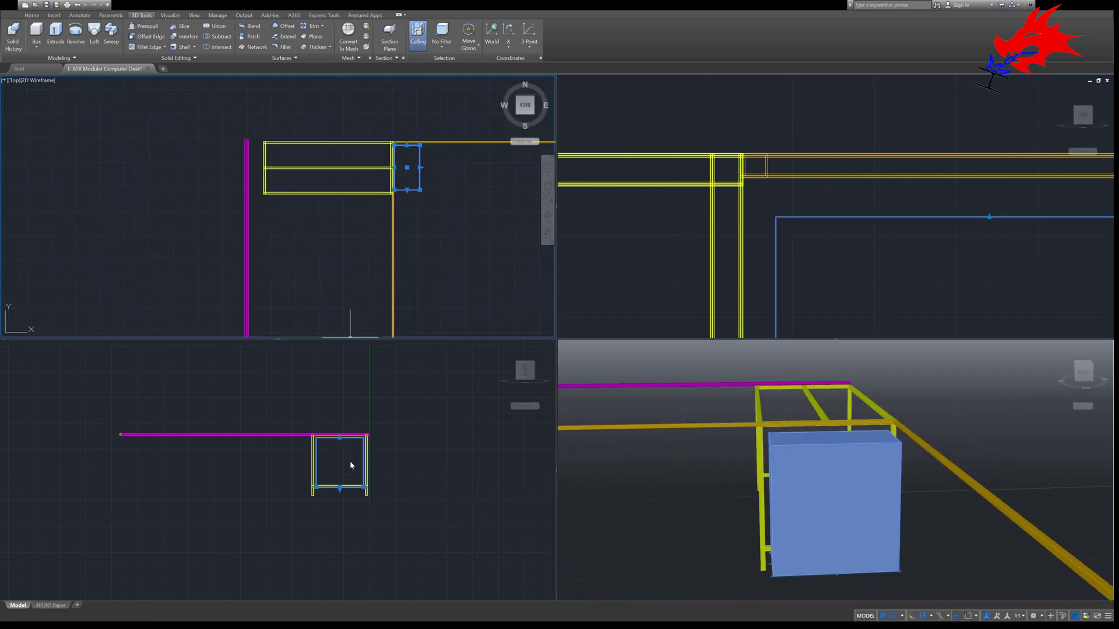
scroll(351, 464, up, 6)
shift+middle_drag(349, 438, 388, 411)
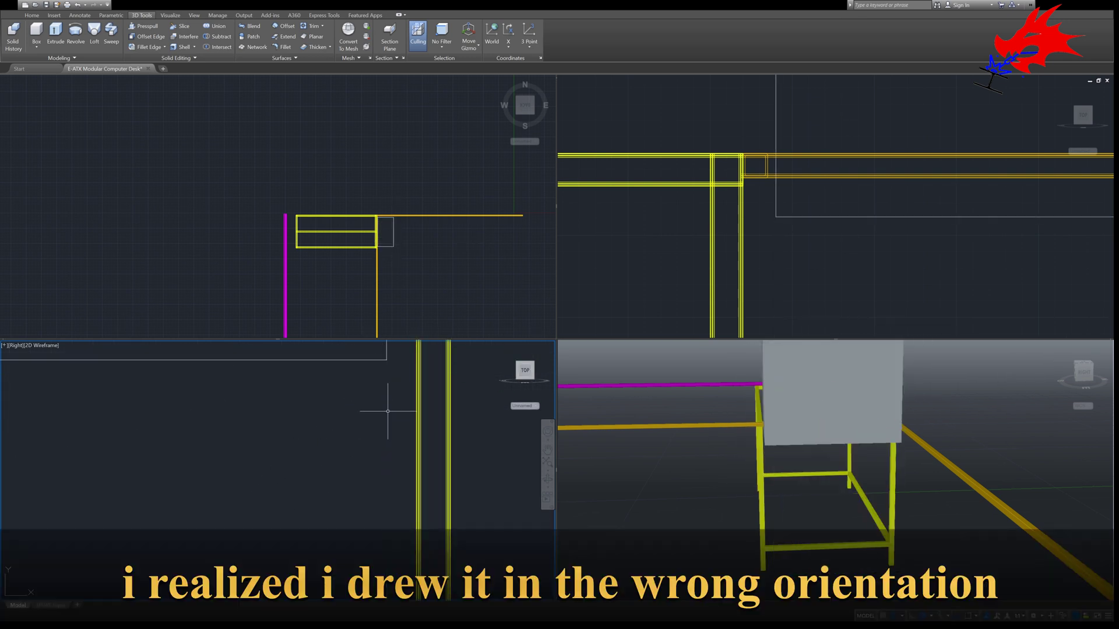
Lower the rotated box in the right view until it sits between the legs below the desk frame's top rail
scroll(383, 362, up, 8)
click(312, 417)
text(m)
key(Return)
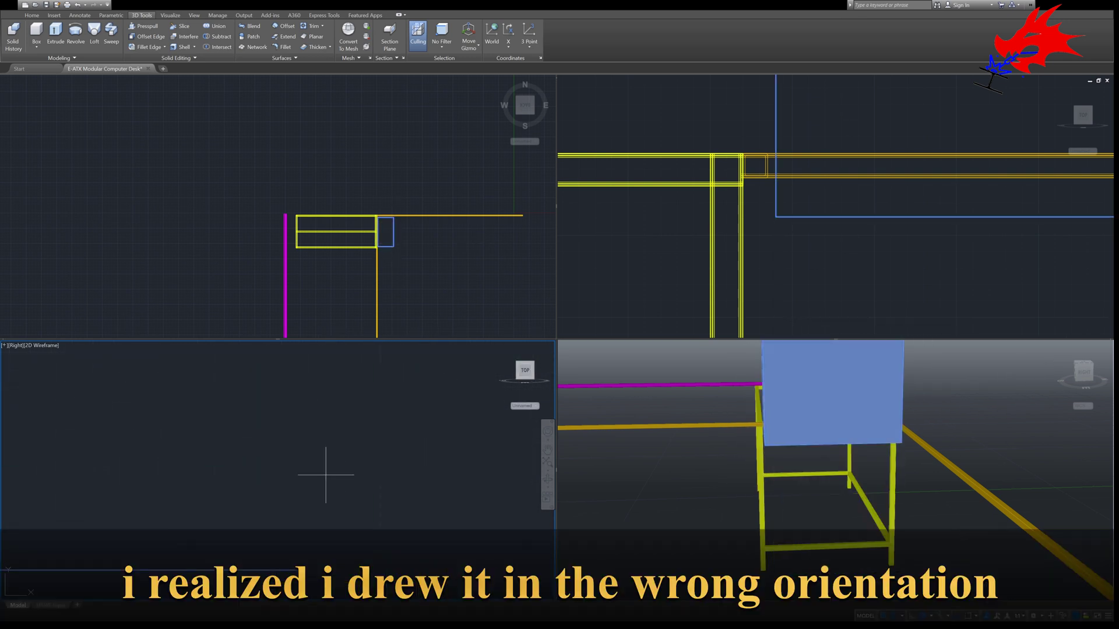
click(312, 417)
scroll(324, 474, down, 10)
middle_drag(367, 549, 430, 435)
scroll(323, 507, up, 6)
scroll(435, 391, up, 4)
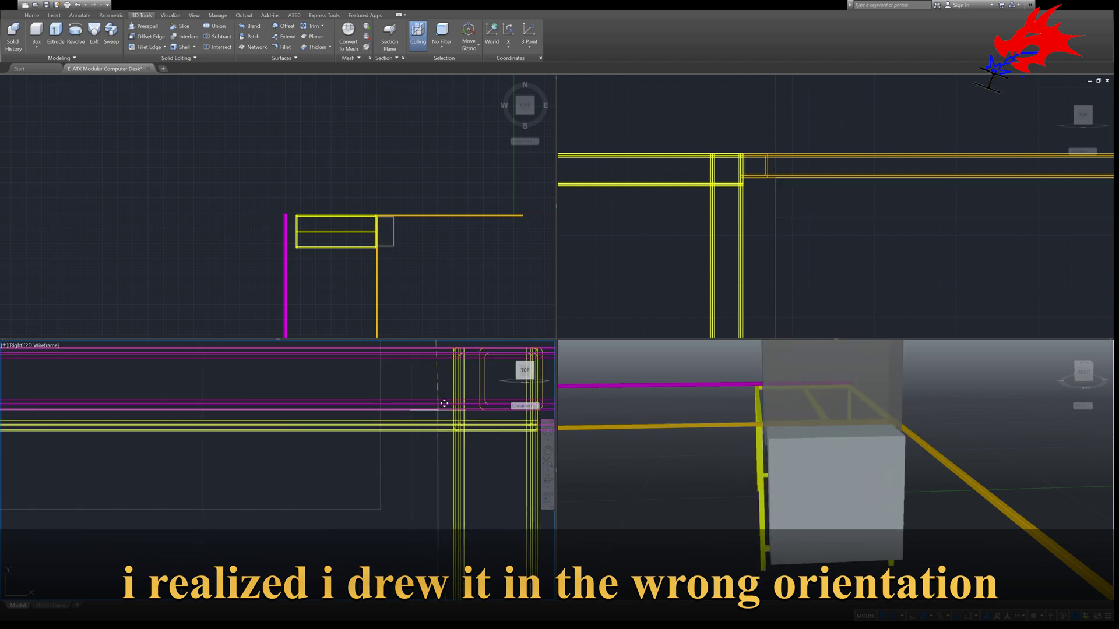
click(380, 411)
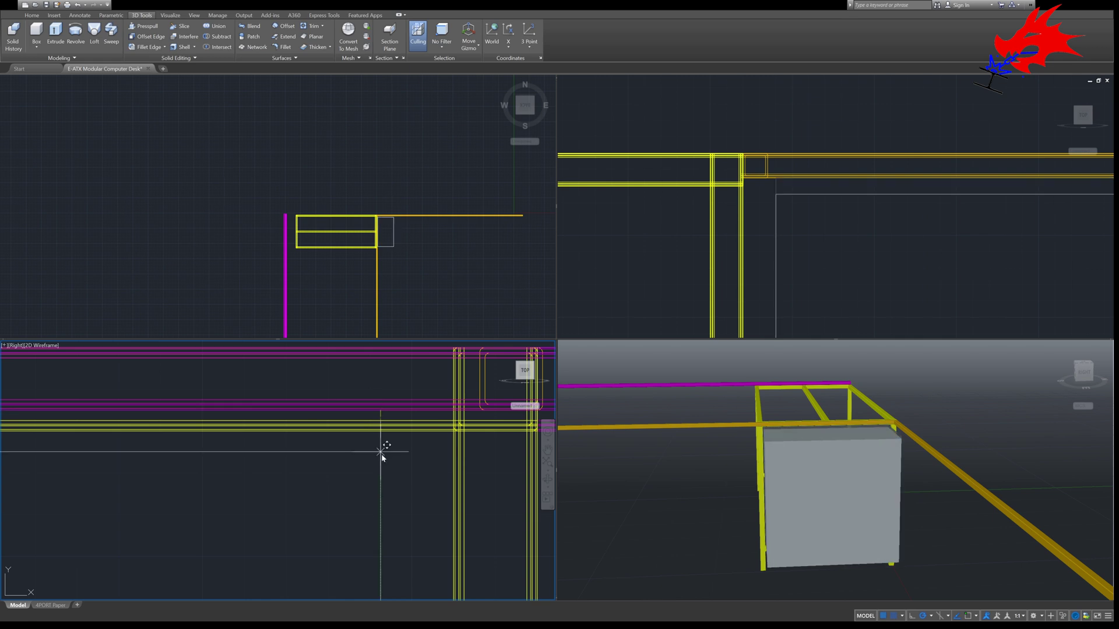
click(808, 488)
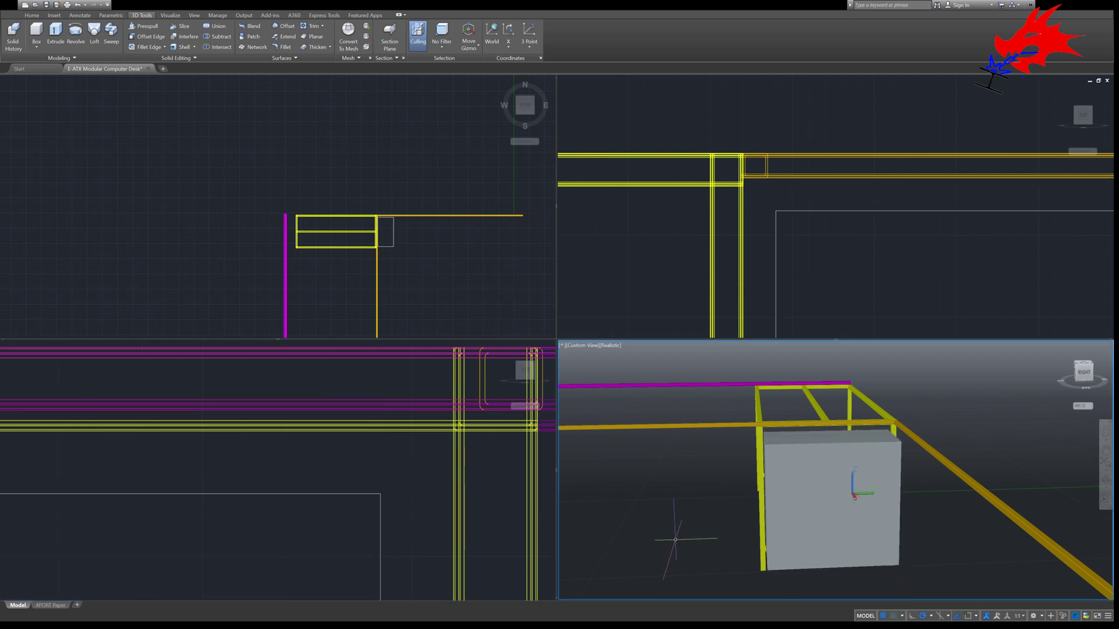
Move the box horizontally in the right view to leave even clearance to the desk frame's front and rear legs
shift+middle_drag(674, 530, 758, 463)
scroll(314, 473, down, 2)
scroll(313, 474, down, 6)
middle_drag(225, 491, 356, 444)
click(188, 428)
scroll(195, 443, up, 2)
middle_drag(177, 436, 228, 438)
scroll(184, 423, up, 4)
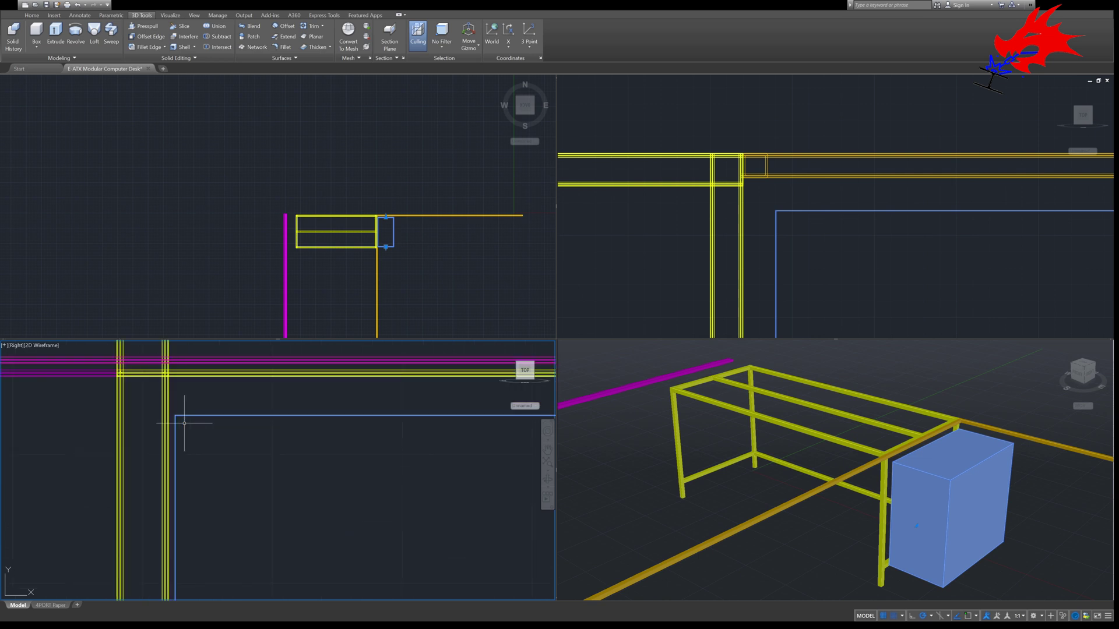
key(Escape)
scroll(180, 438, up, 4)
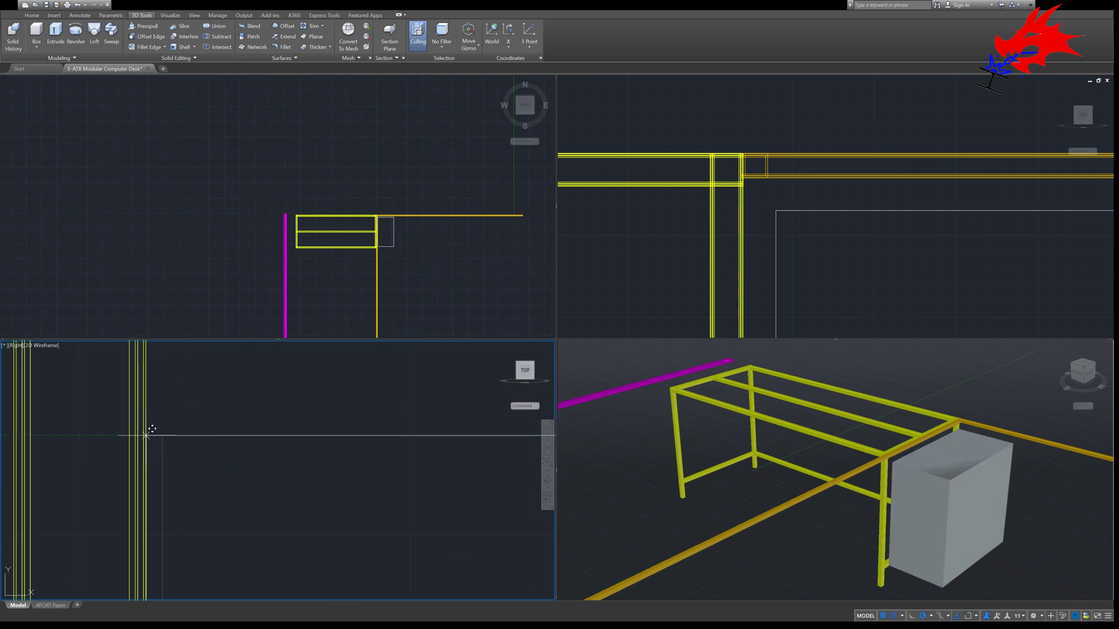
middle_drag(158, 429, 311, 435)
scroll(350, 455, down, 5)
scroll(300, 509, up, 8)
scroll(310, 492, down, 8)
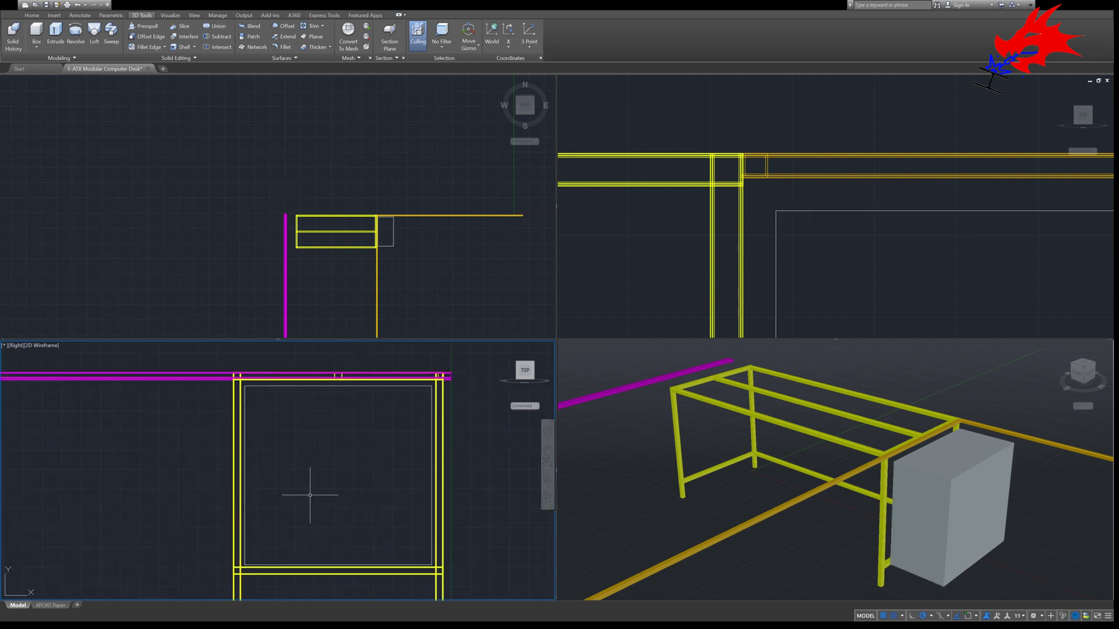
Delete the magenta base tube beside the desk frame
key(ctrl+r)
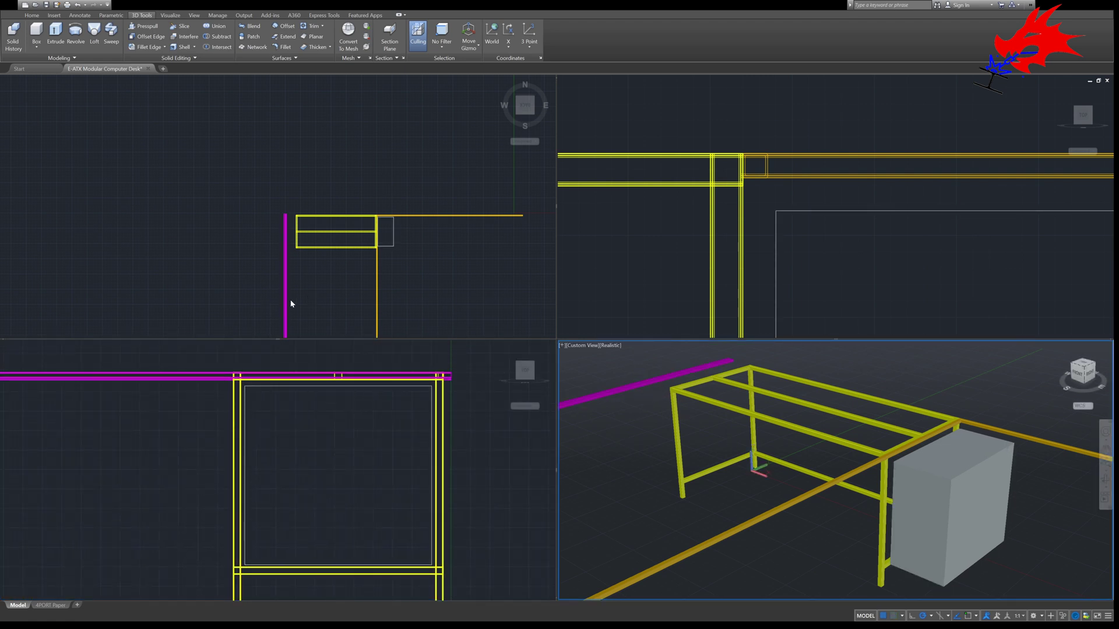
key(Delete)
click(511, 487)
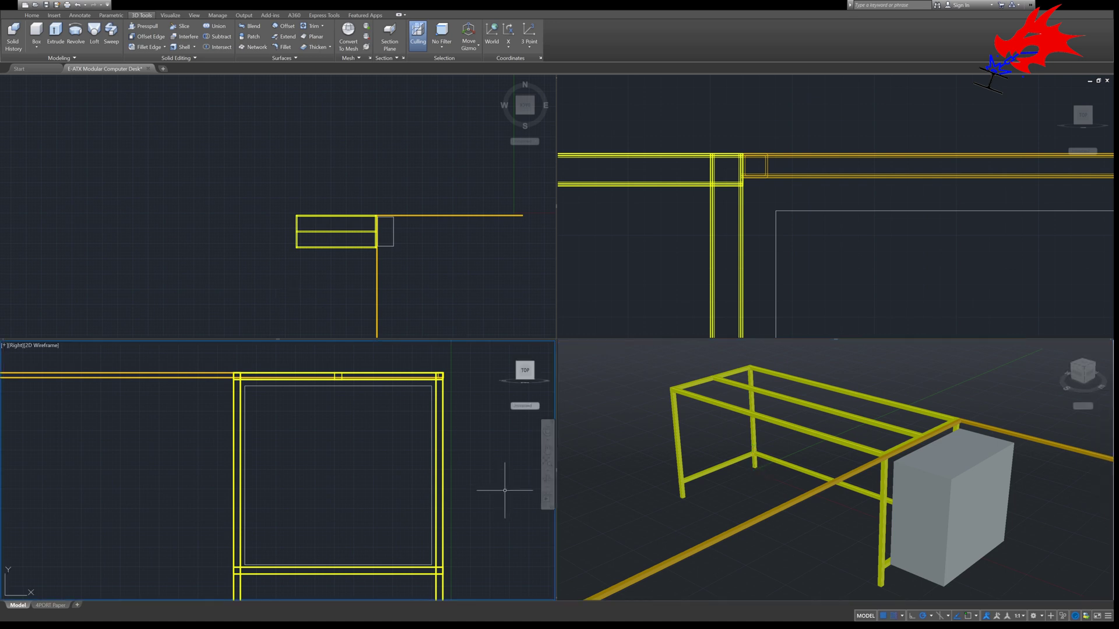
Align the end of the long rear tube with the desk frame's outer rear corner in the top view
click(950, 513)
click(428, 224)
scroll(283, 216, up, 5)
click(283, 217)
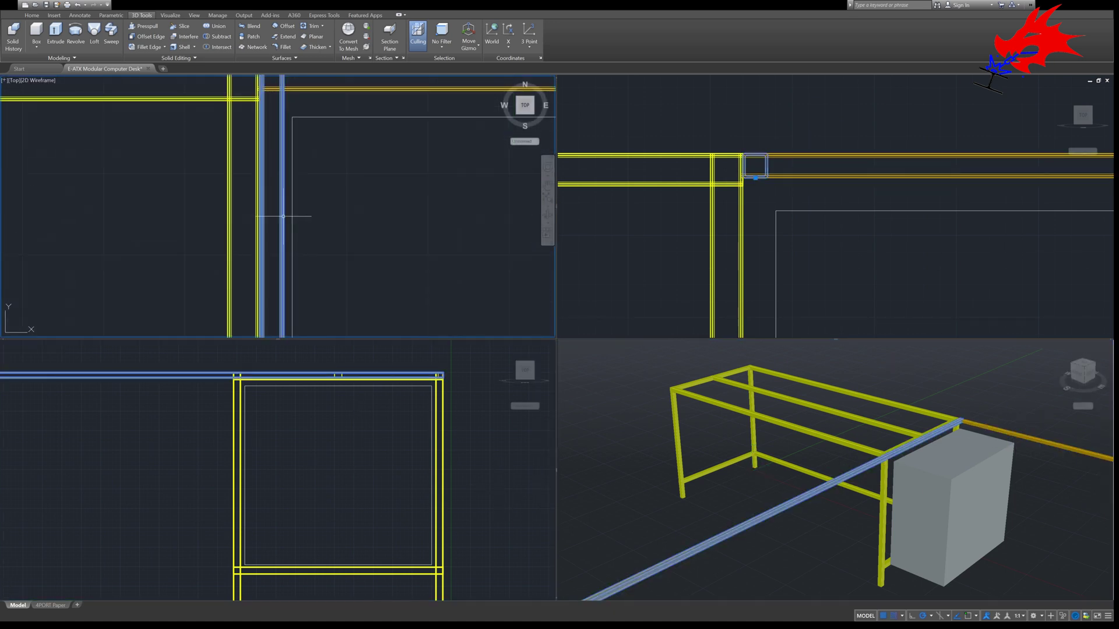
scroll(284, 216, down, 3)
key(Escape)
click(306, 182)
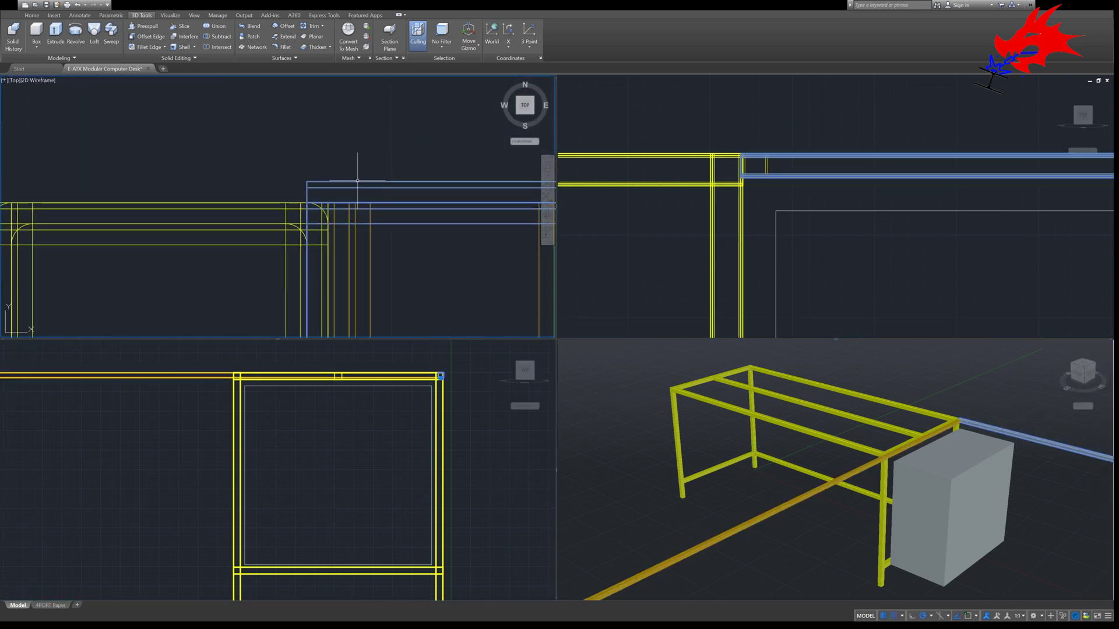
key(Escape)
scroll(385, 246, up, 2)
click(385, 246)
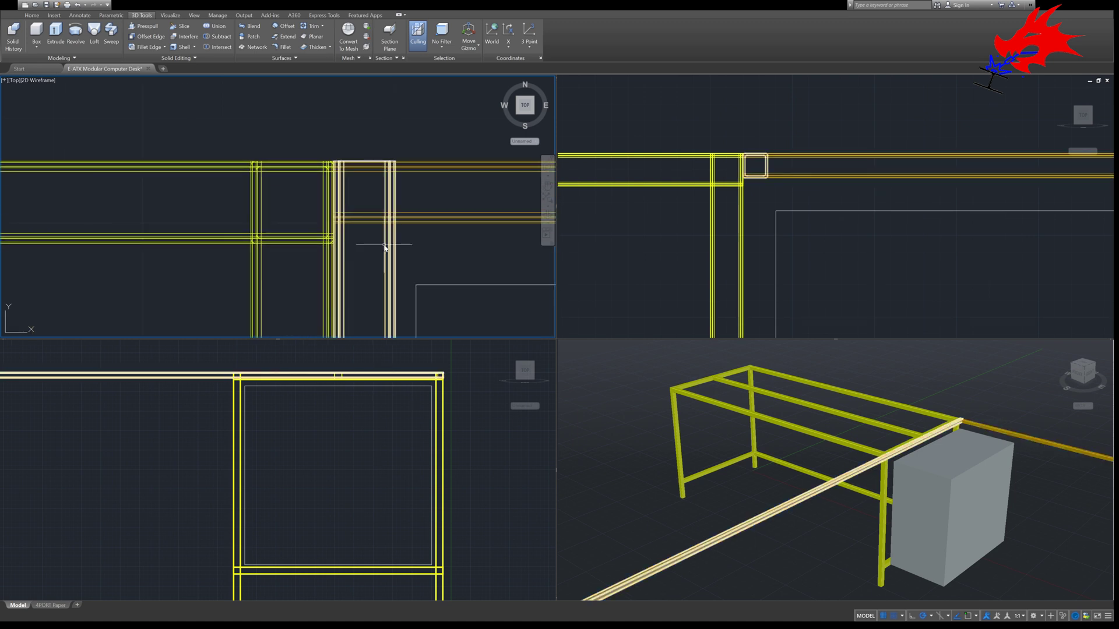
key(Escape)
Try copying the long rear tube to the desk frame's front corner in the top view
scroll(384, 245, down, 2)
scroll(315, 193, up, 4)
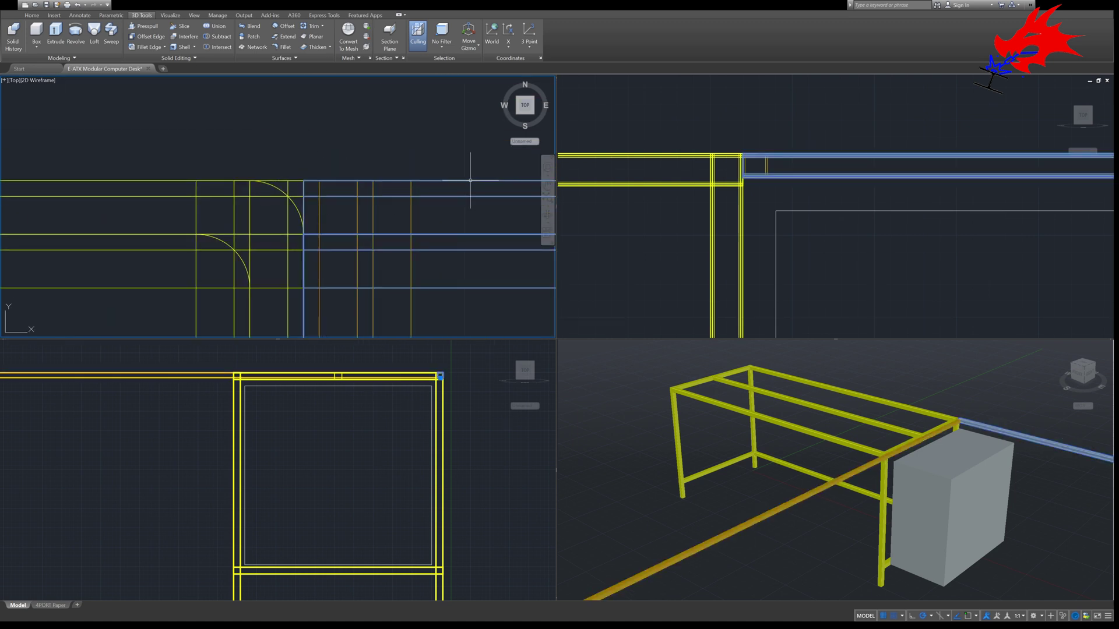
scroll(315, 192, up, 1)
scroll(354, 217, down, 3)
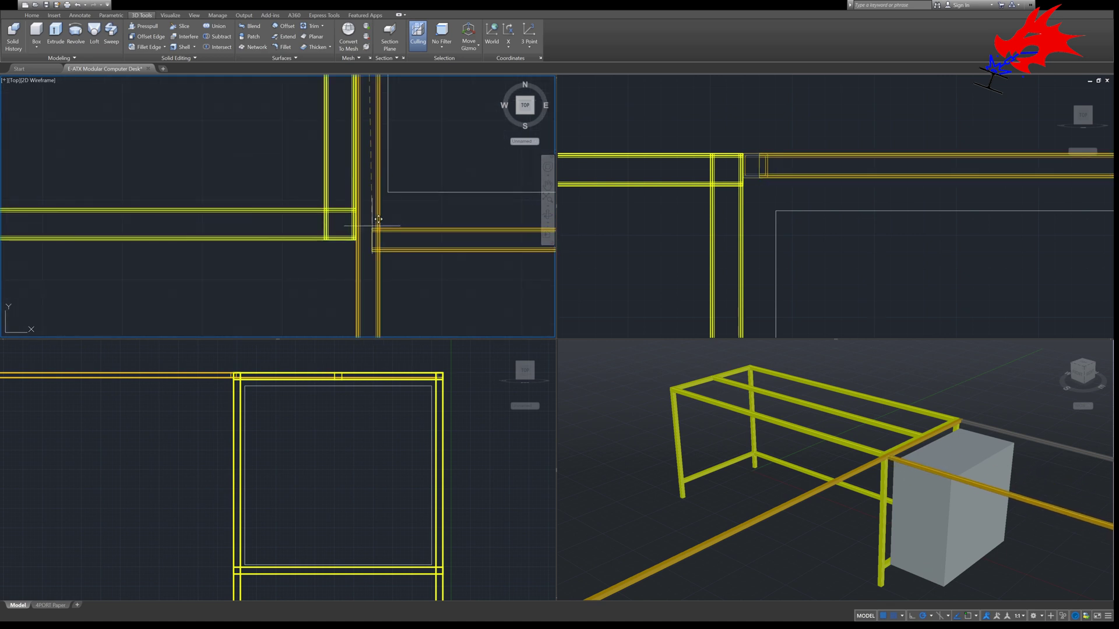
scroll(355, 218, down, 5)
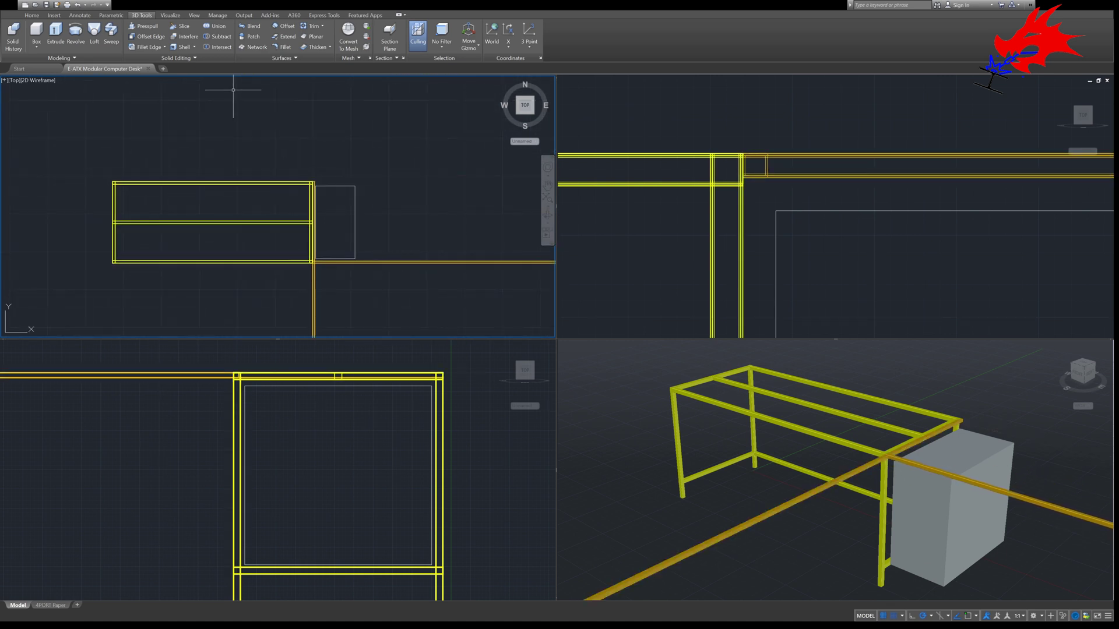
Copy the rear tube from its outer end corner to the desk frame's front corner, parallel to the original
scroll(318, 265, up, 5)
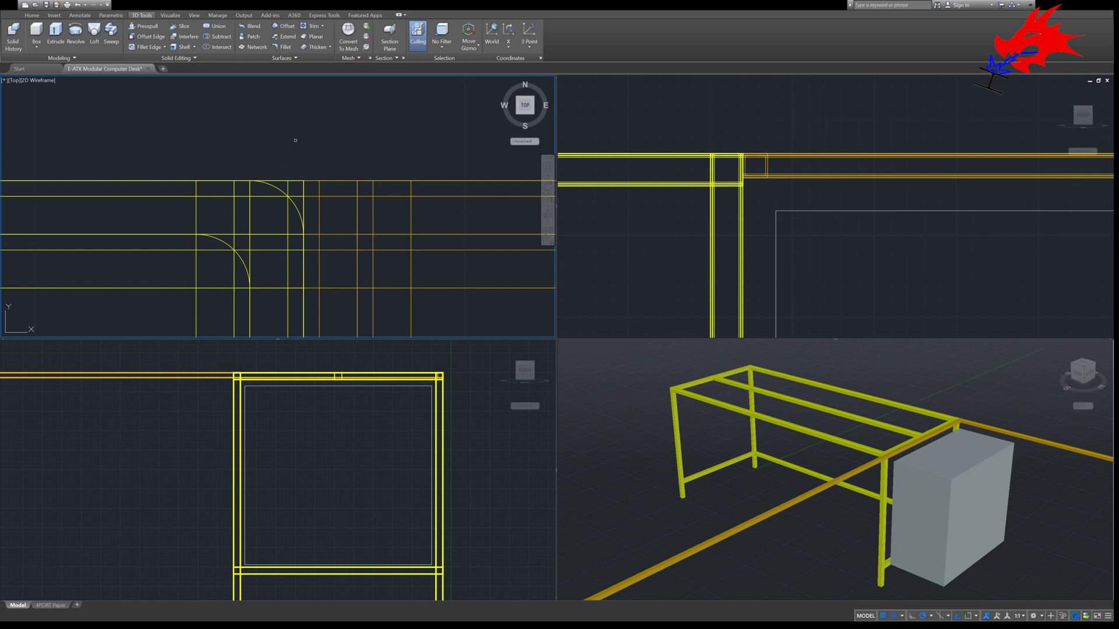
click(447, 182)
shift+click(465, 180)
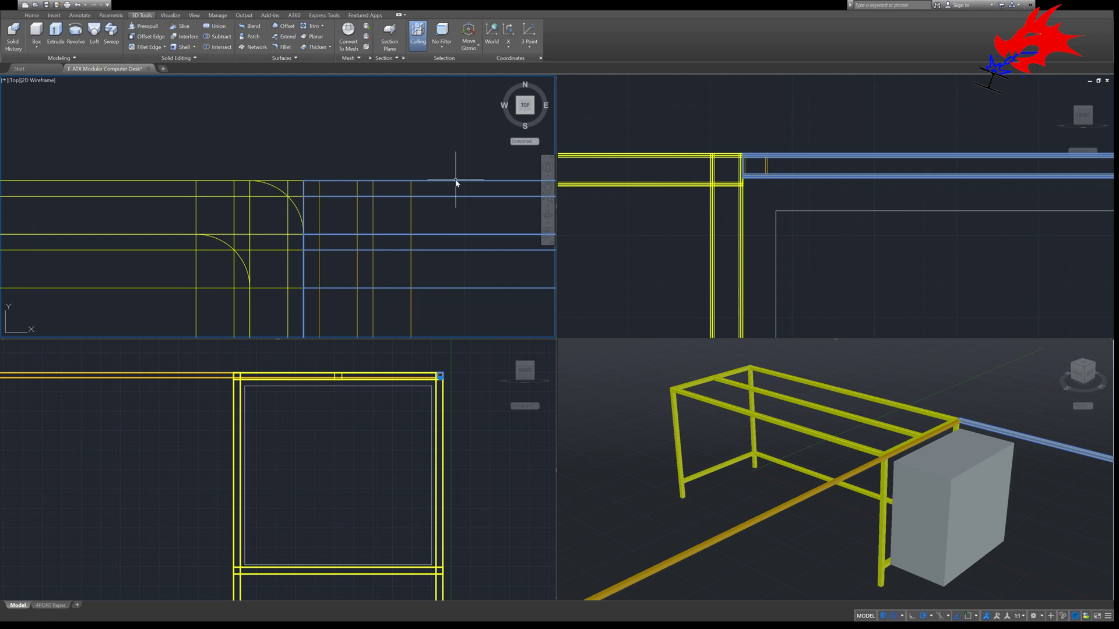
click(303, 181)
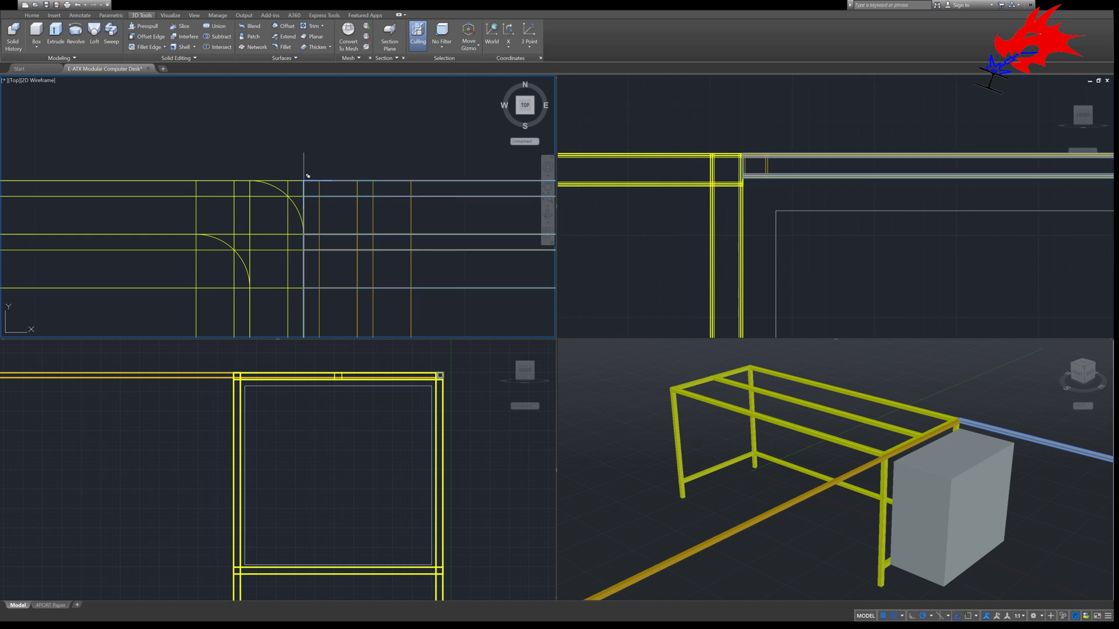
scroll(373, 262, down, 5)
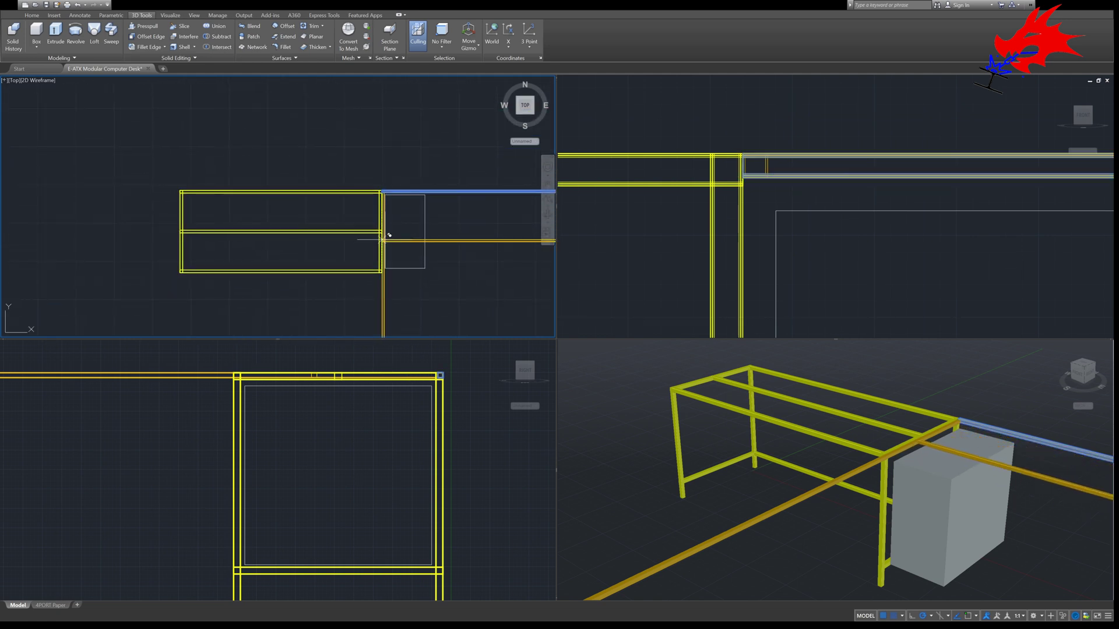
scroll(382, 236, up, 6)
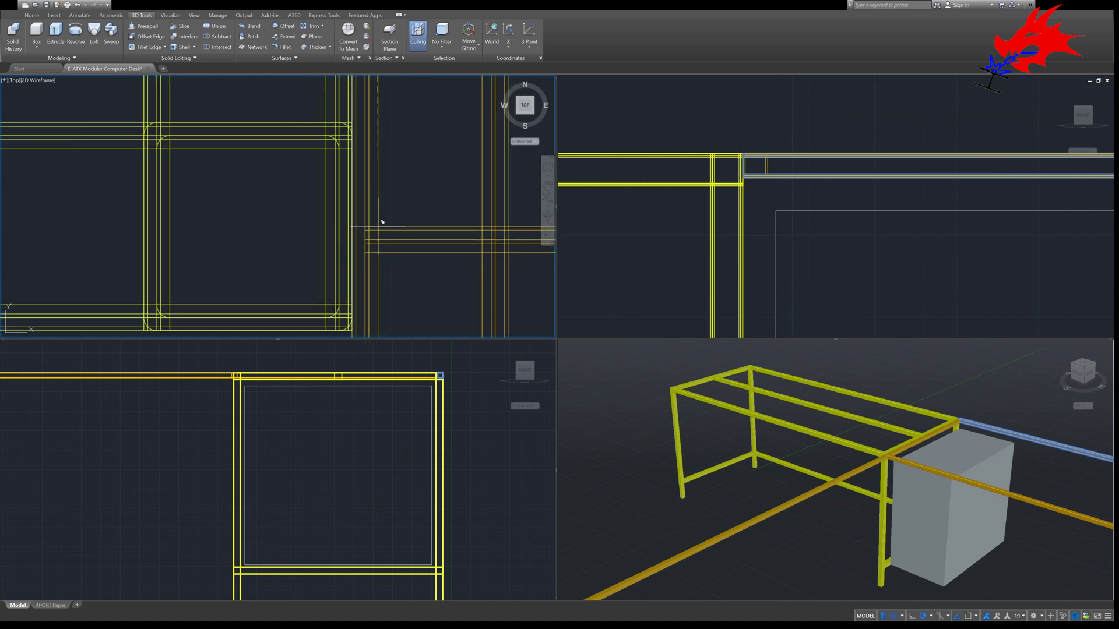
middle_drag(380, 222, 392, 150)
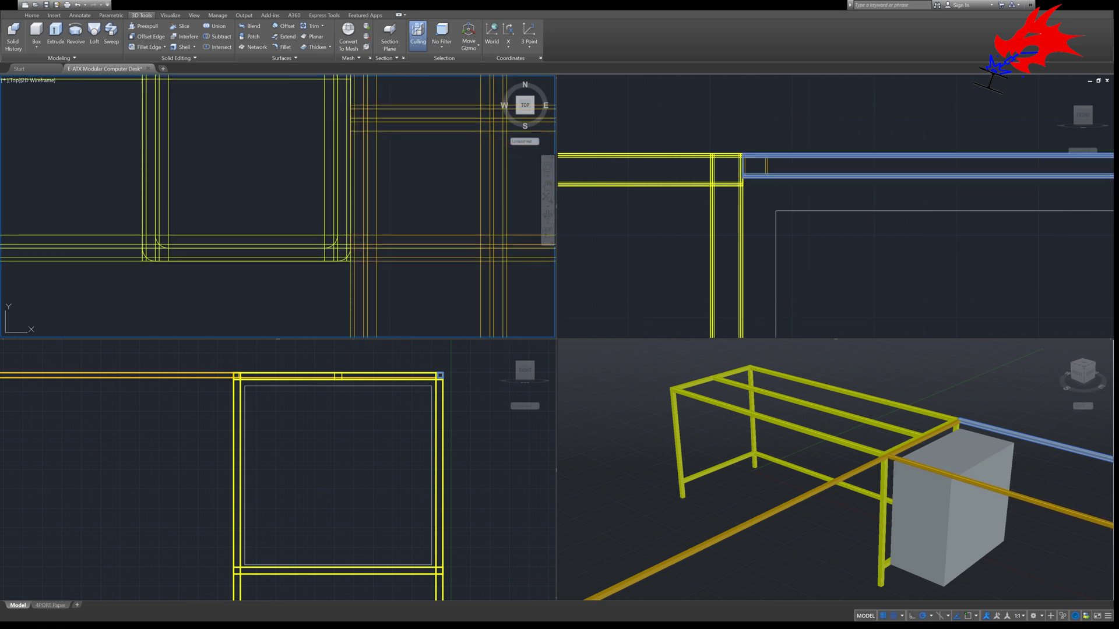
scroll(344, 163, down, 3)
scroll(396, 208, down, 2)
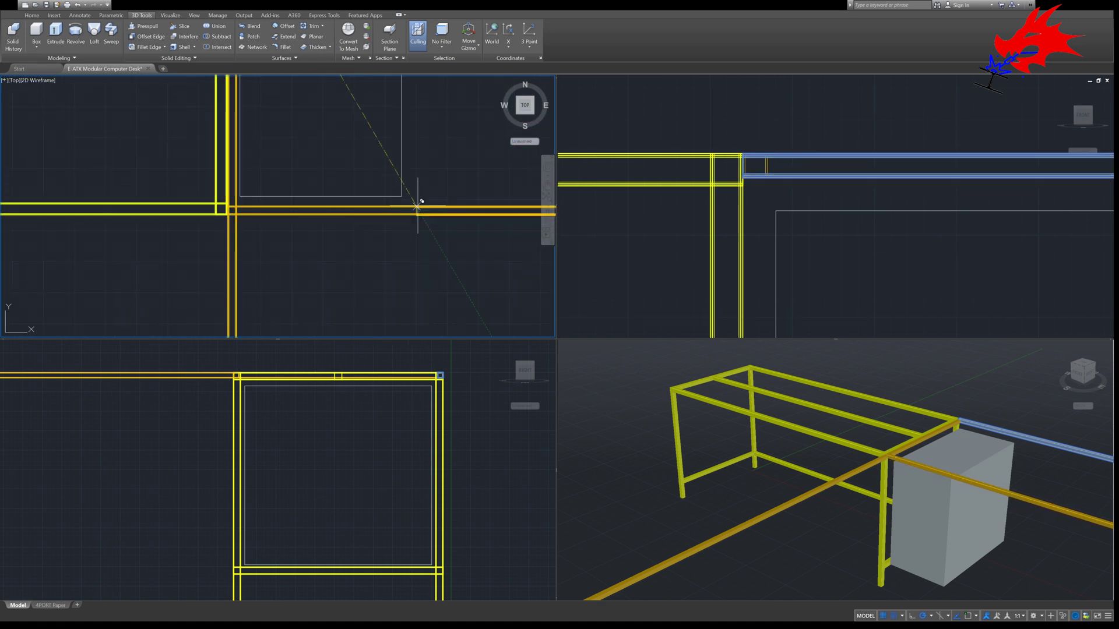
scroll(420, 205, down, 2)
key(Escape)
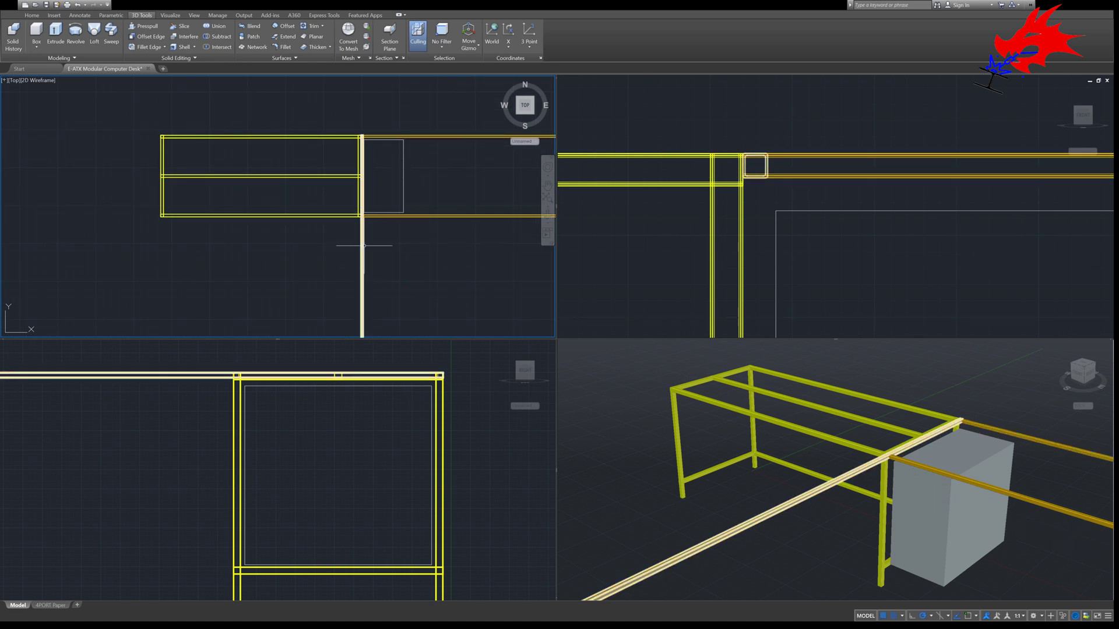
Copy the cross tube along the desk's end to the far side of the box, flush with the rear tube's outer edge
click(361, 245)
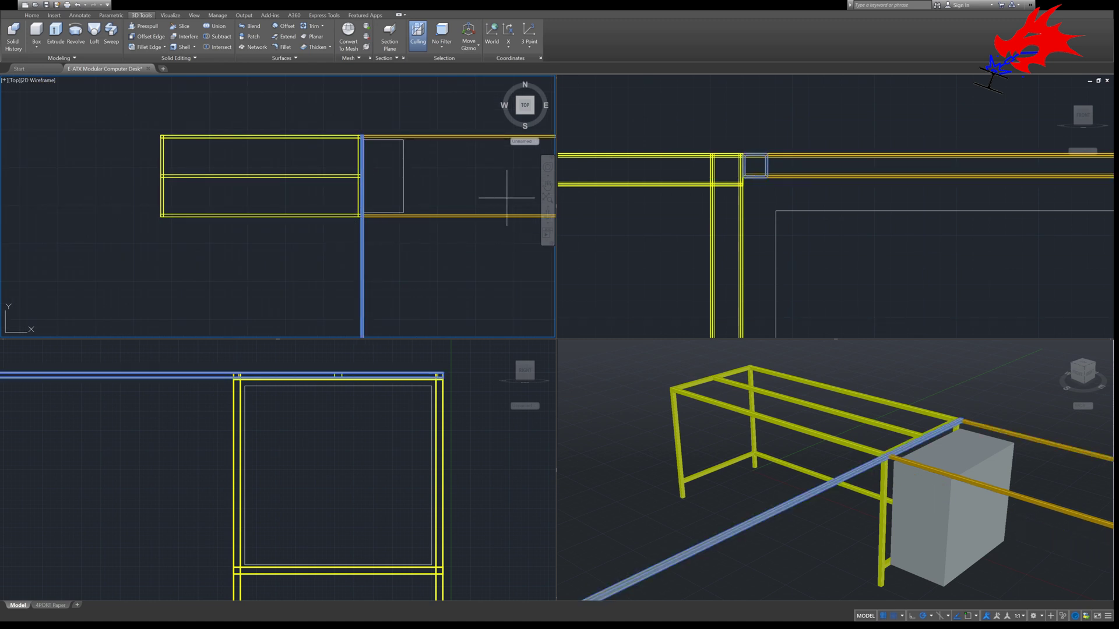
scroll(379, 138, up, 5)
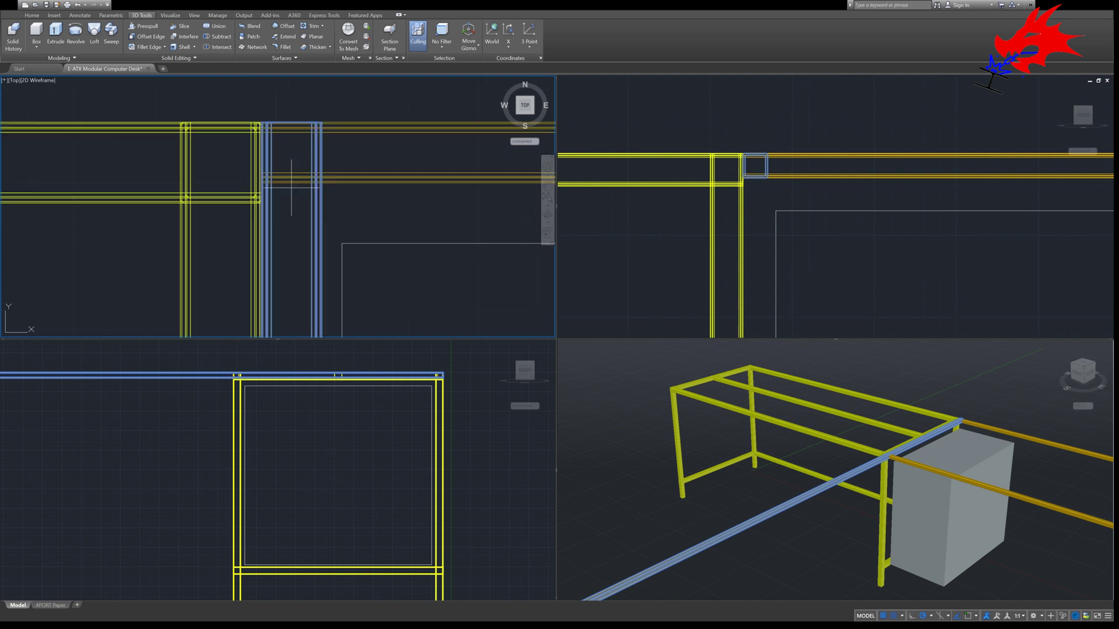
click(261, 122)
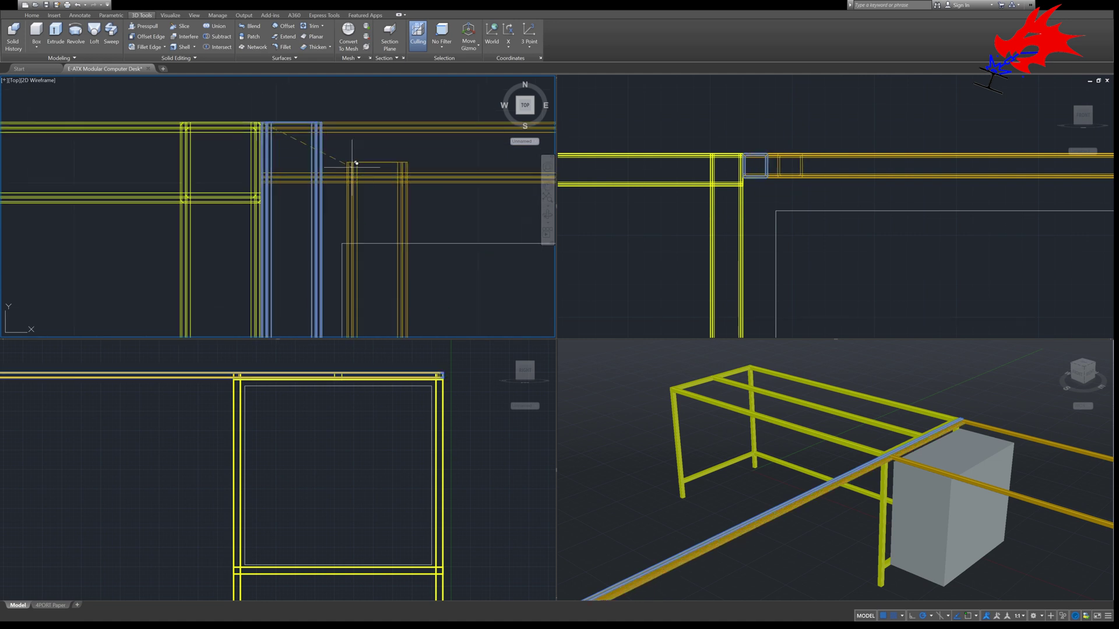
scroll(384, 166, up, 2)
middle_drag(460, 172, 376, 172)
scroll(406, 169, up, 4)
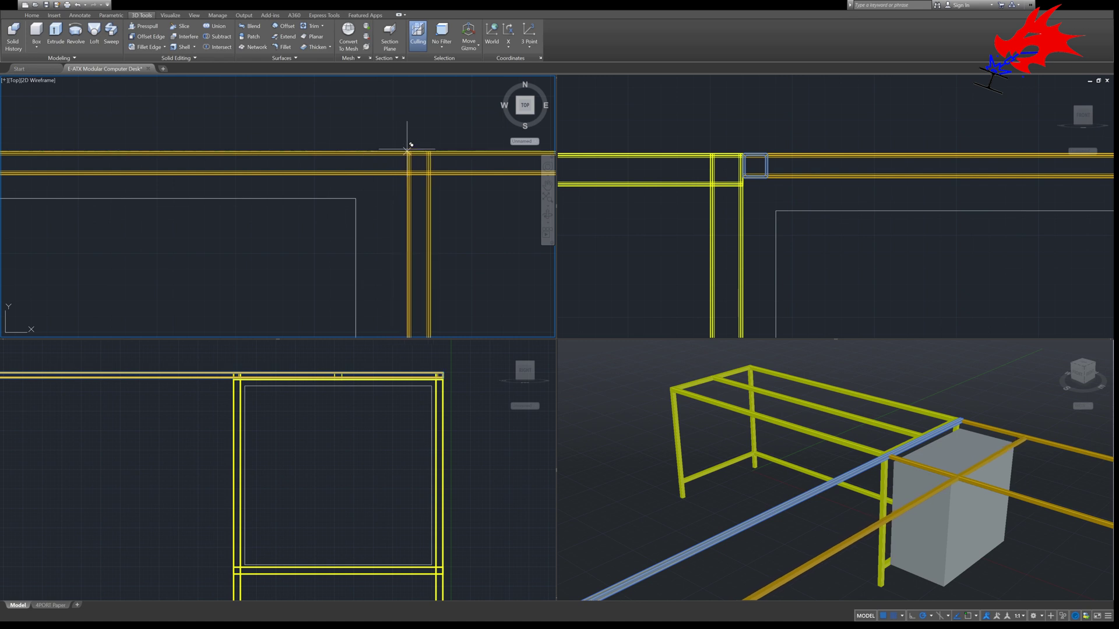
middle_drag(437, 191, 404, 170)
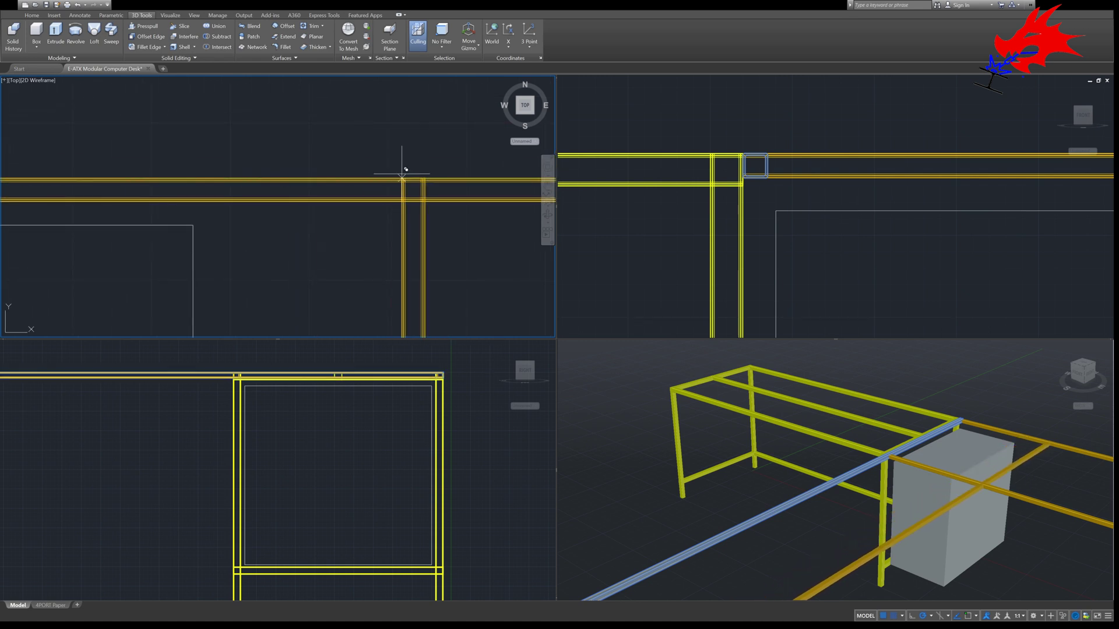
drag(402, 172, 322, 173)
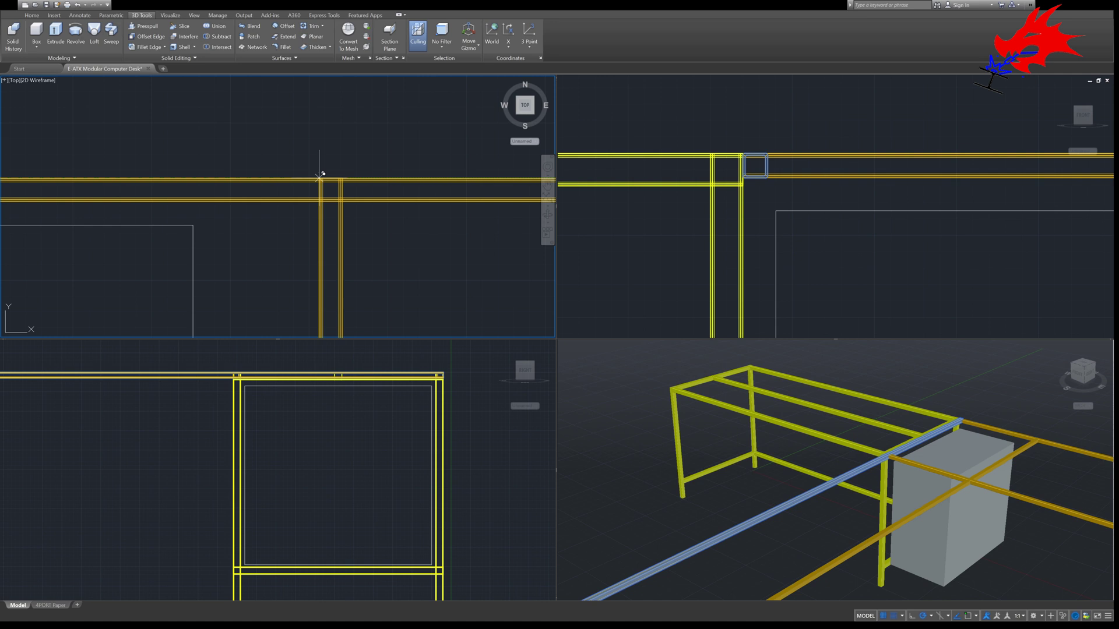
click(319, 177)
scroll(285, 247, down, 10)
middle_drag(242, 280, 296, 216)
key(Escape)
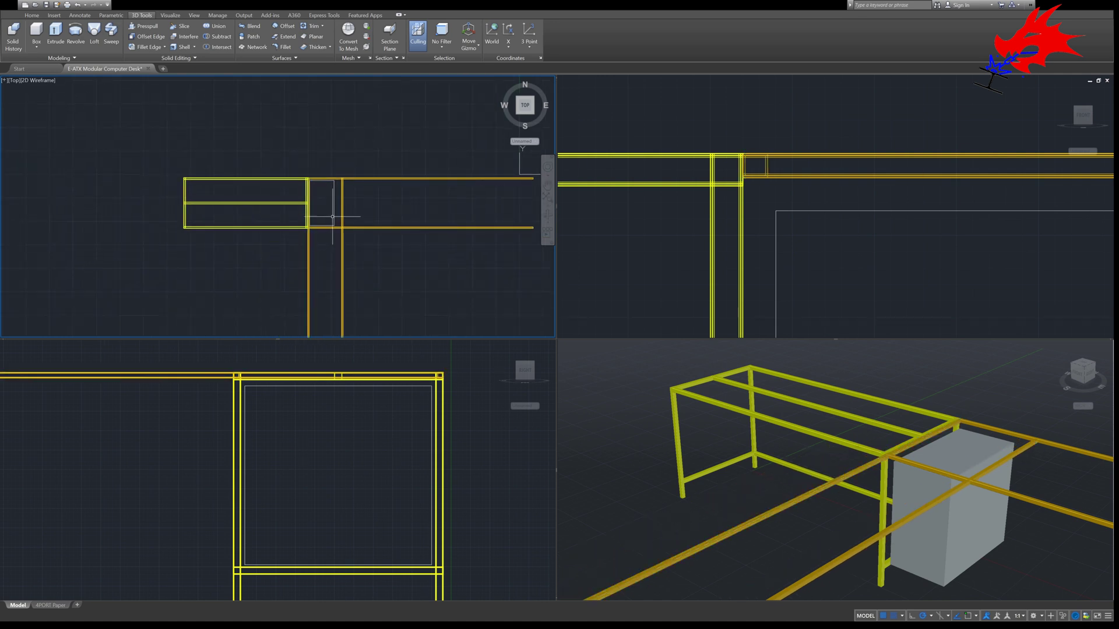
Move the box horizontally in the top view so it sits between the two cross tubes with similar clearance on both sides
click(332, 216)
scroll(326, 178, up, 10)
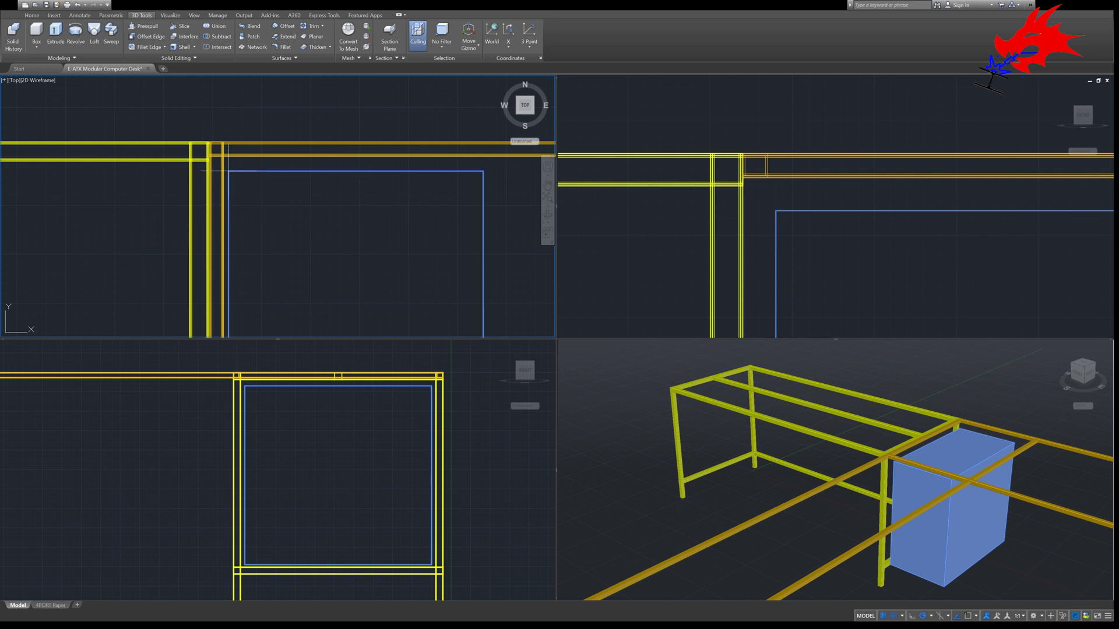
key(Escape)
scroll(380, 218, down, 2)
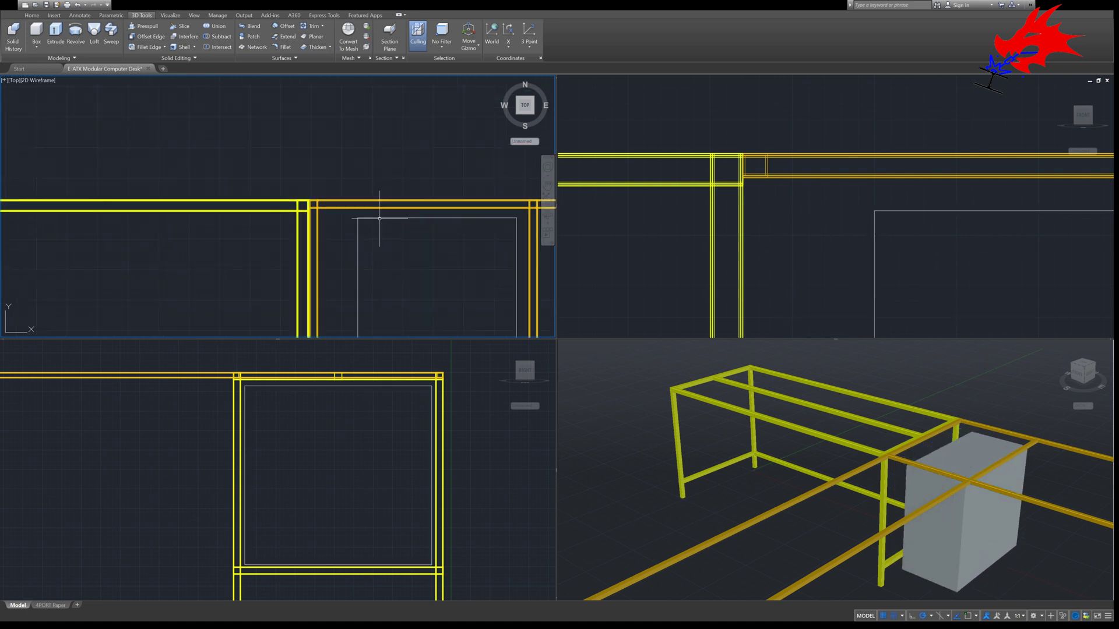
click(358, 228)
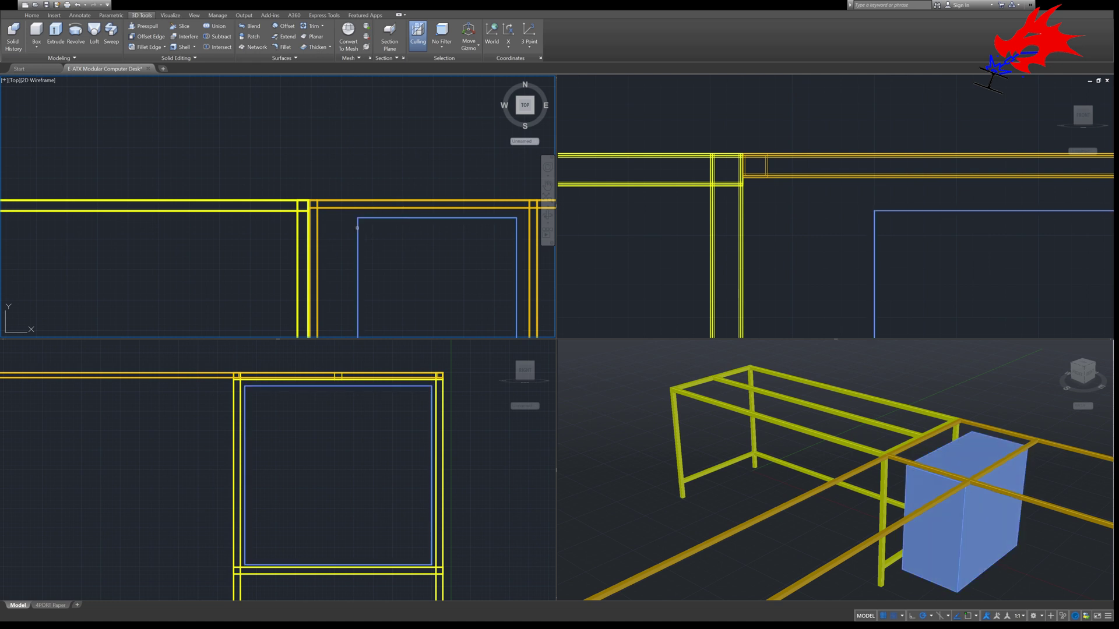
key(space)
scroll(359, 226, up, 2)
click(356, 207)
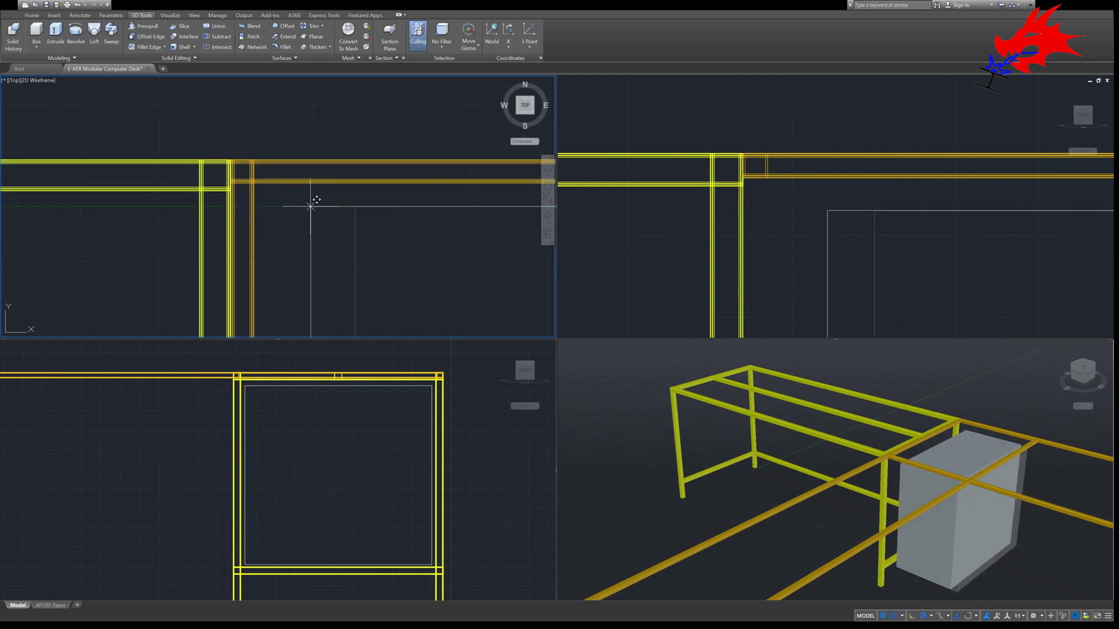
click(313, 206)
scroll(409, 280, up, 3)
Orbit the 3D viewport to inspect the box between the tubes and set it to the SE Isometric view
click(947, 526)
shift+middle_drag(947, 526, 954, 452)
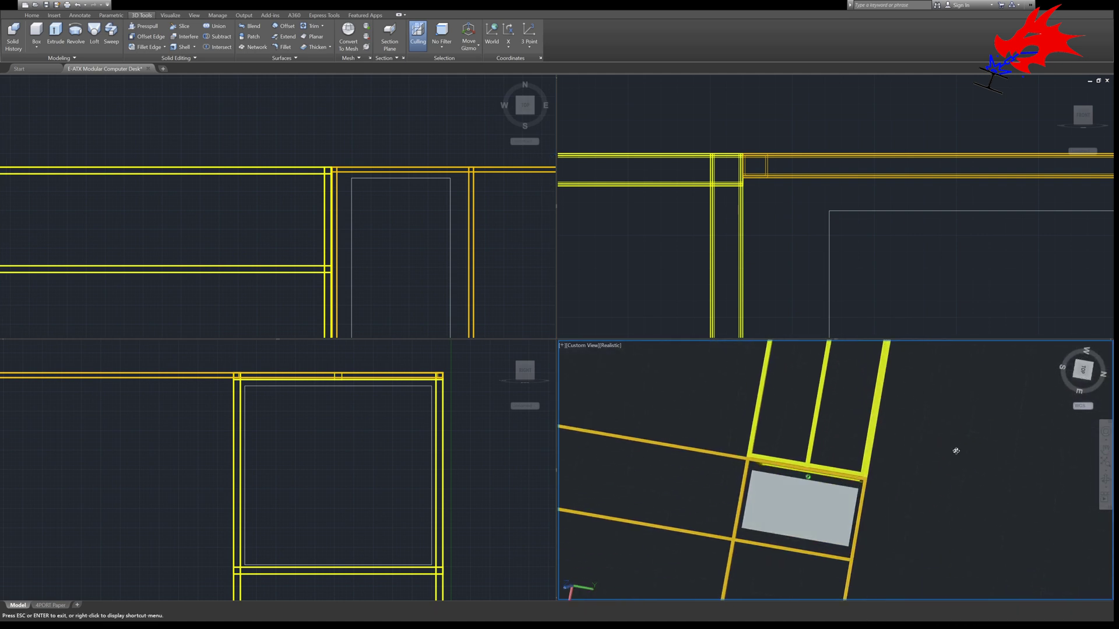
click(589, 346)
click(612, 440)
Zoom out the top, front, 3D and right viewports to view the desk frame together with the long tubes
click(440, 278)
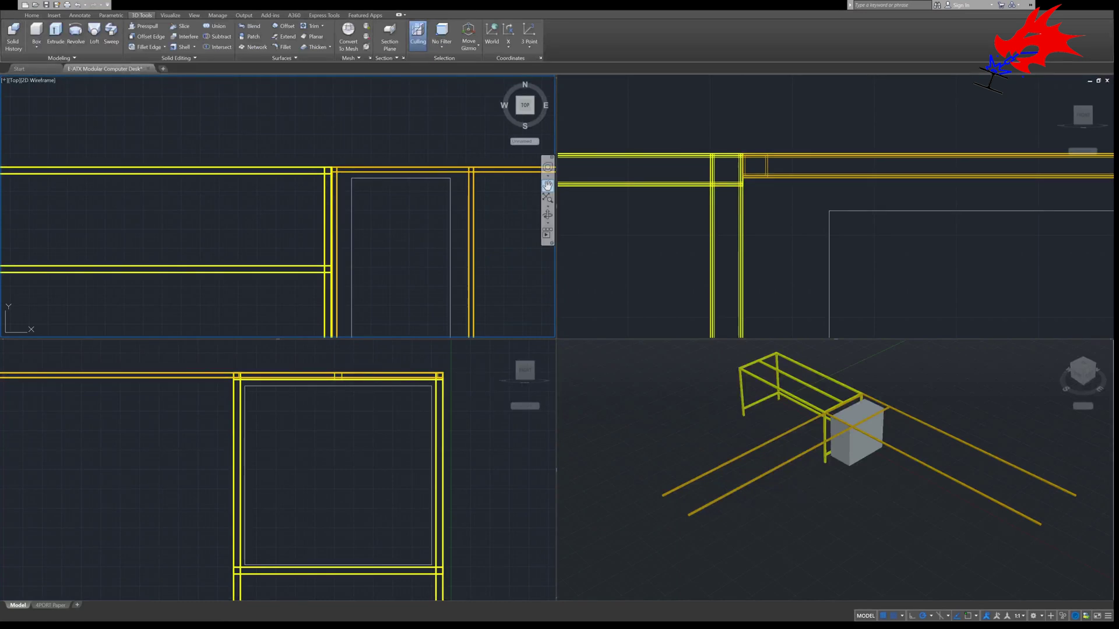
click(548, 200)
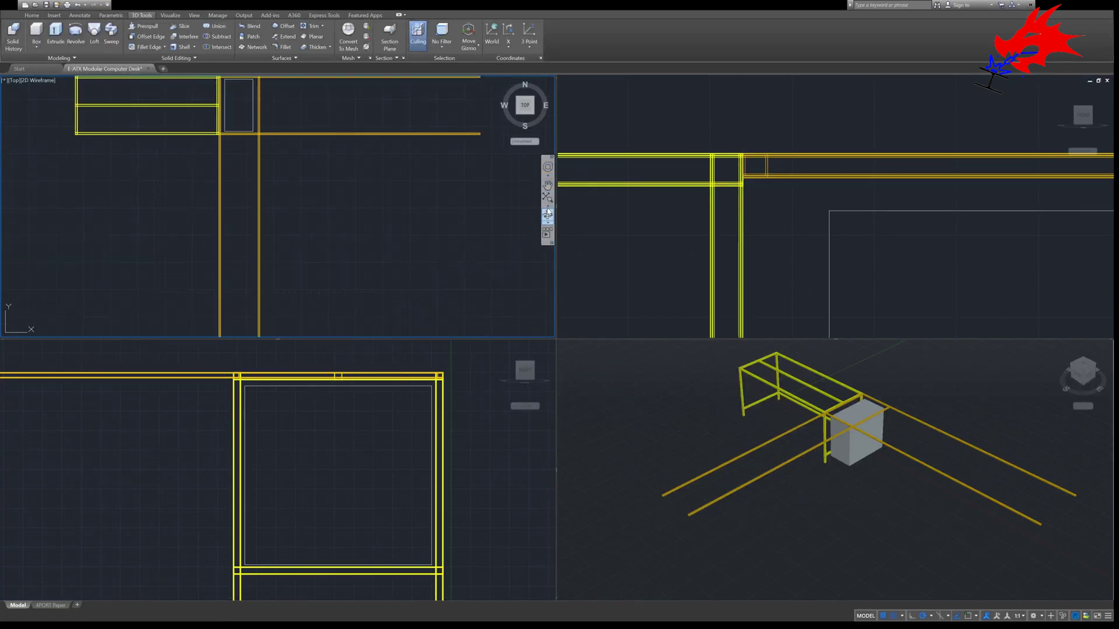
click(915, 201)
click(1106, 208)
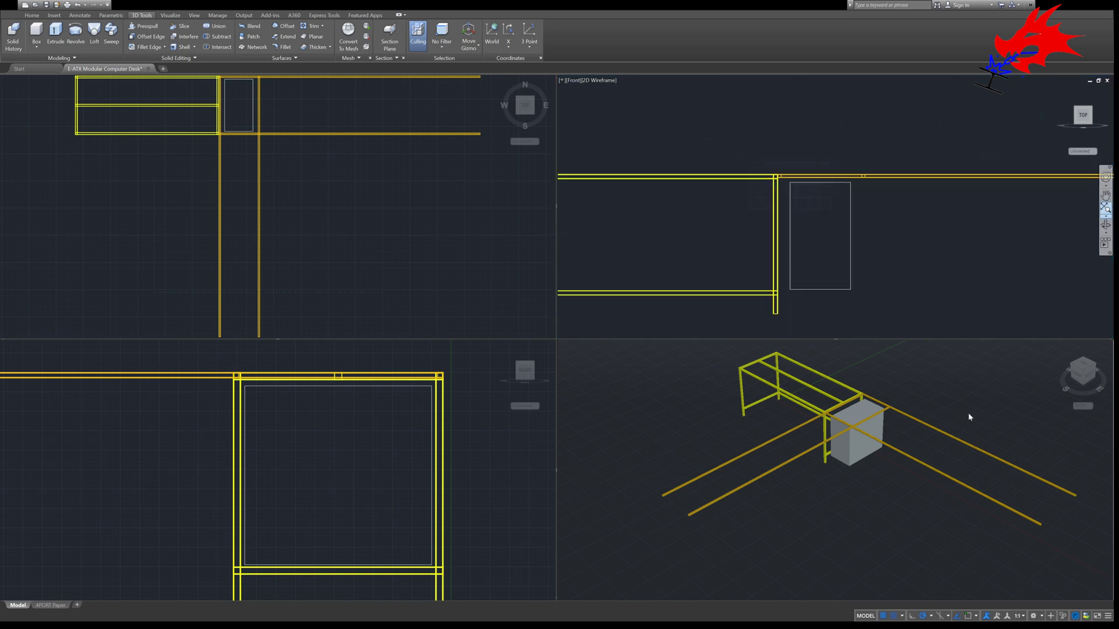
click(1004, 417)
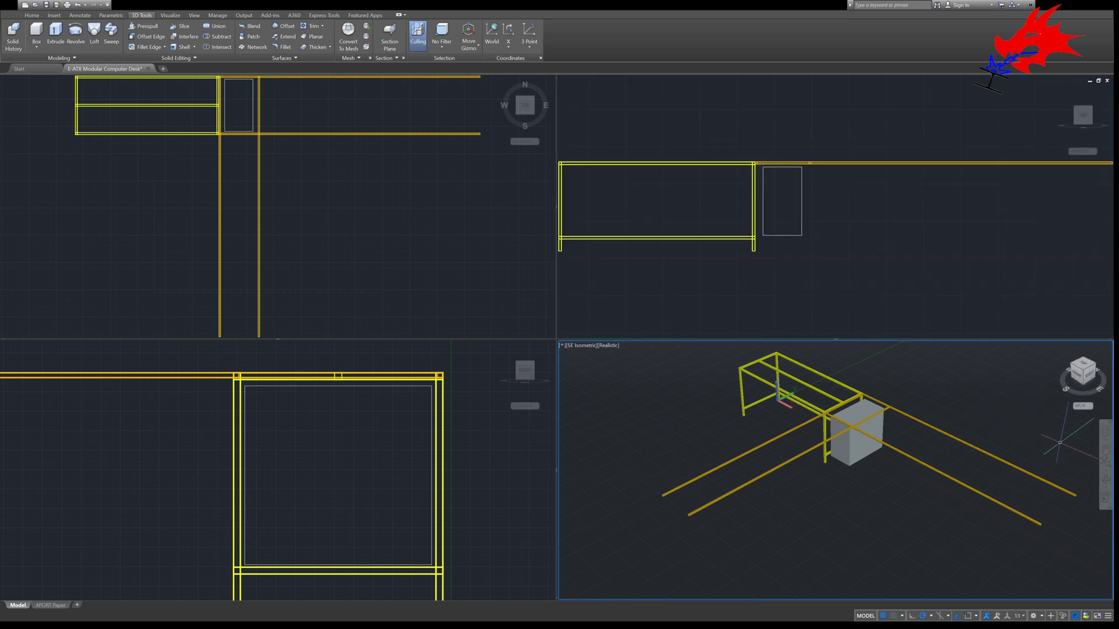
click(1105, 463)
click(519, 462)
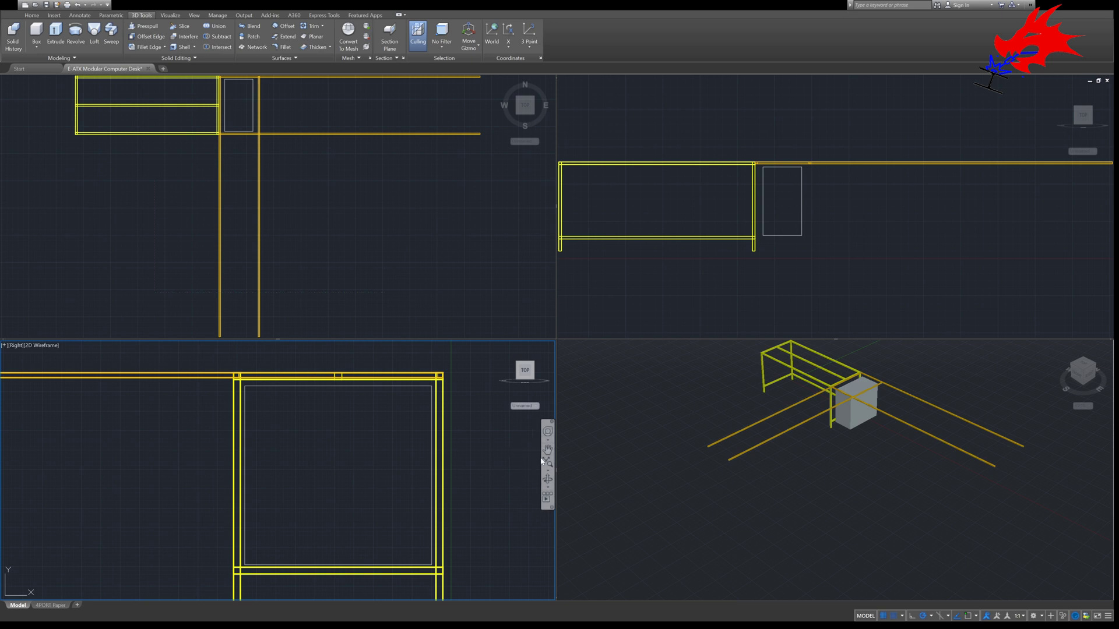
click(542, 461)
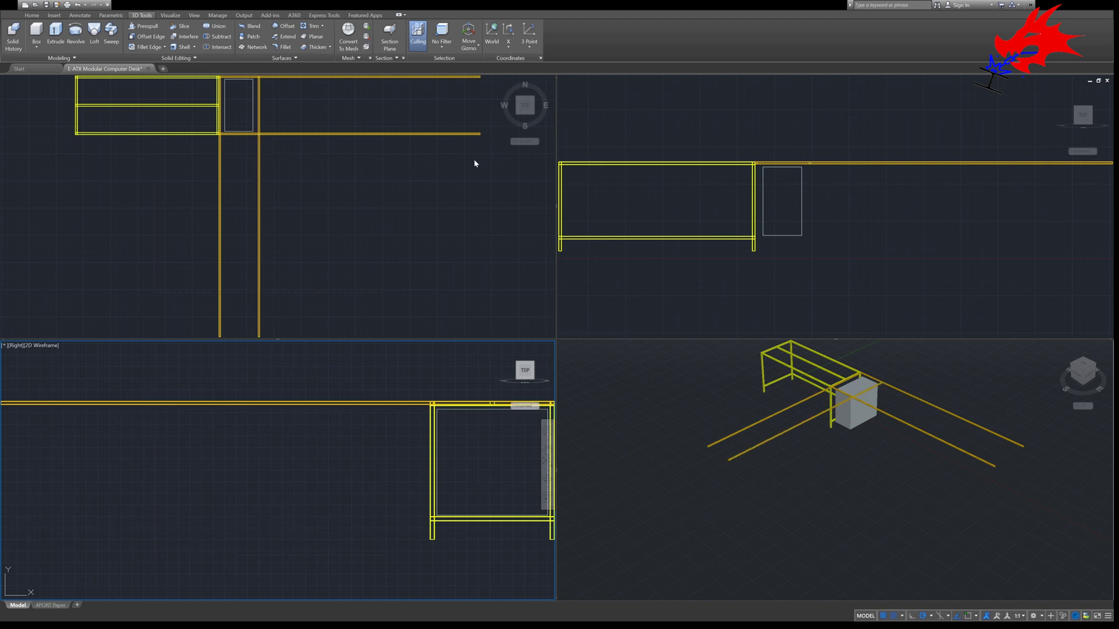
click(312, 220)
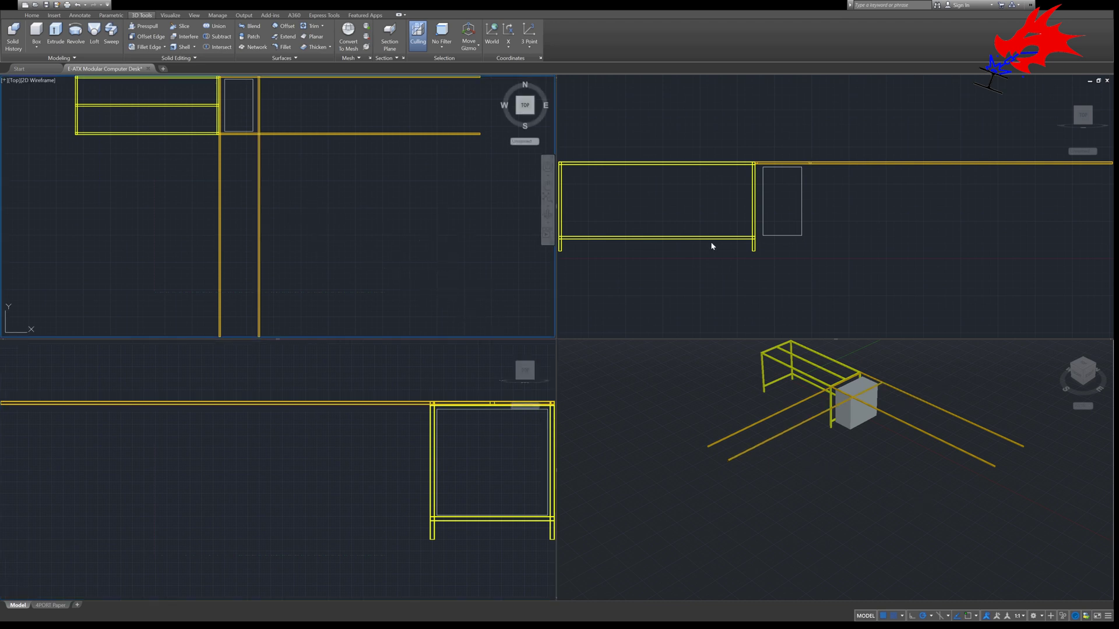
Copy the rear long horizontal tube in the front view so its end sits against the outer side of the nearest cross tube
click(773, 270)
scroll(763, 245, up, 4)
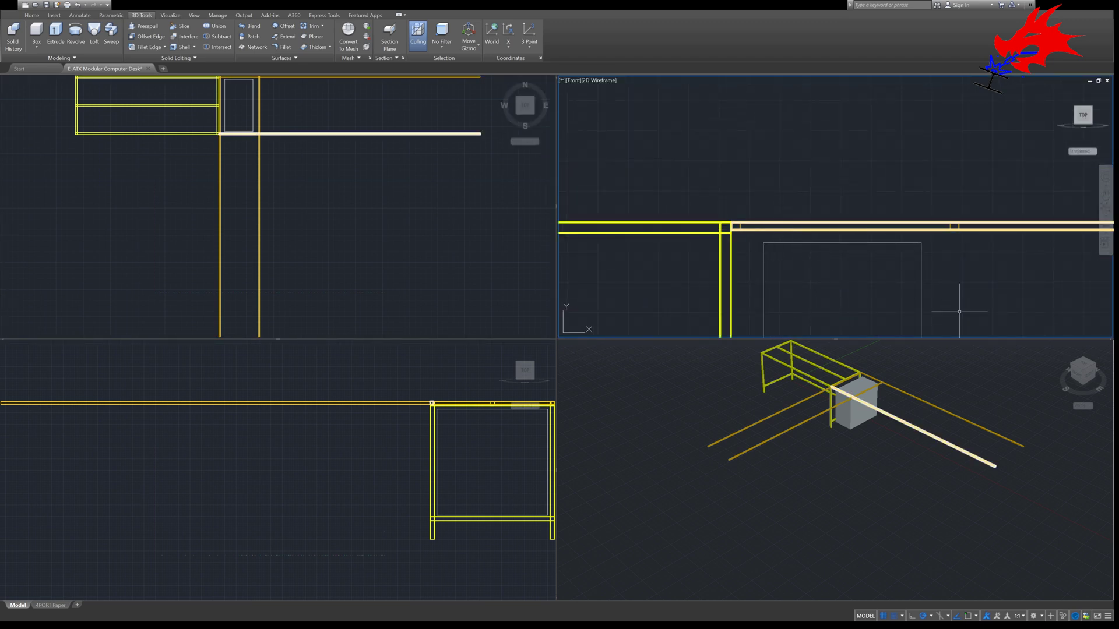
click(960, 404)
click(958, 417)
click(811, 209)
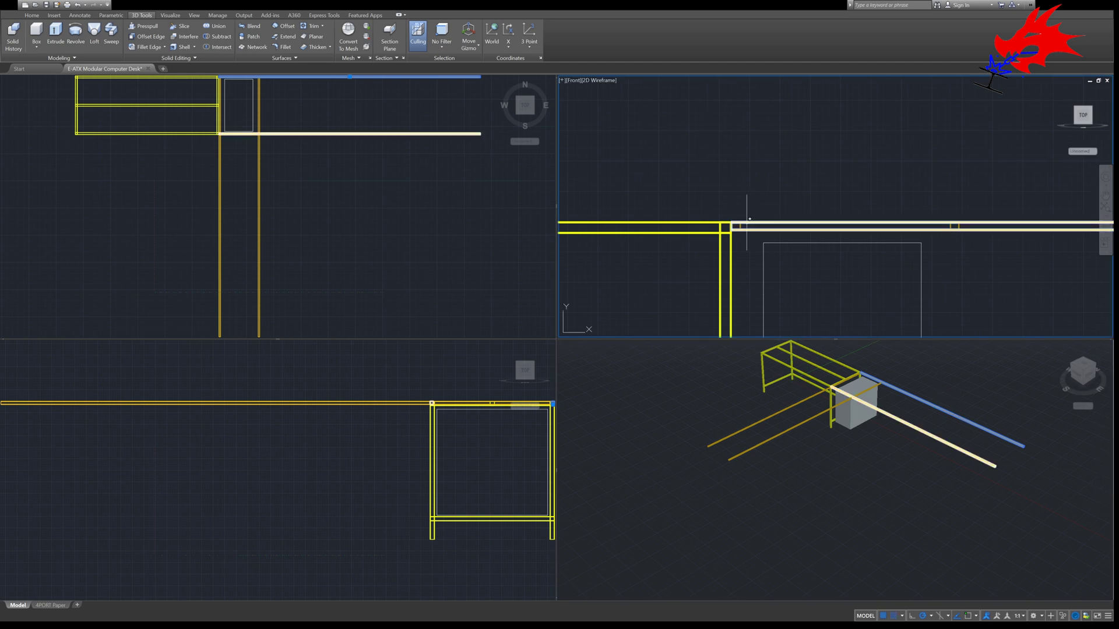
scroll(747, 222, up, 4)
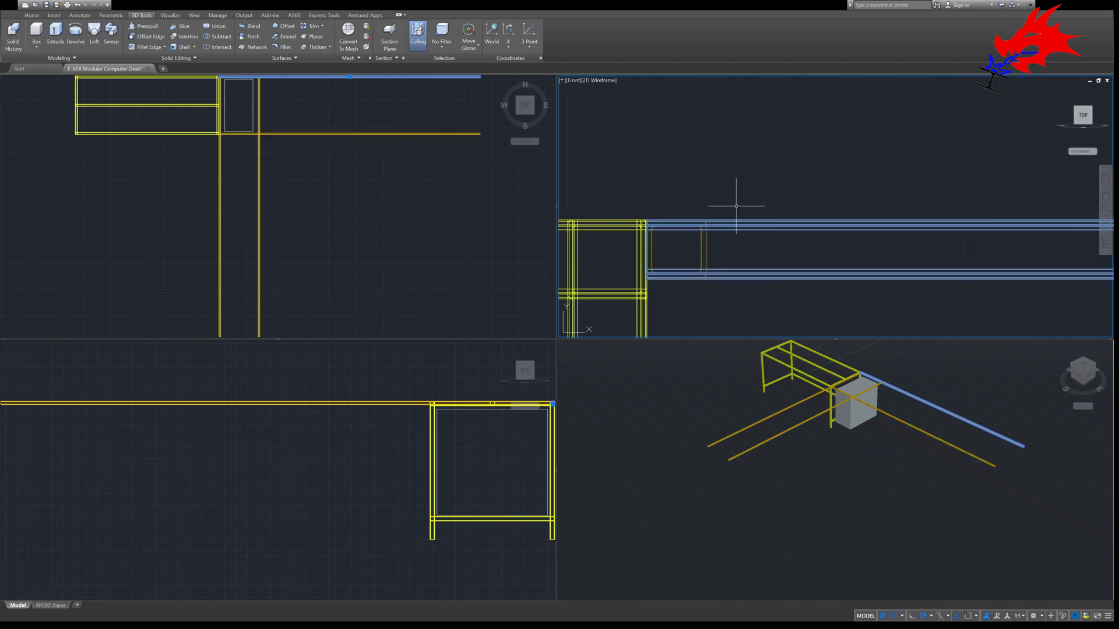
scroll(652, 204, up, 3)
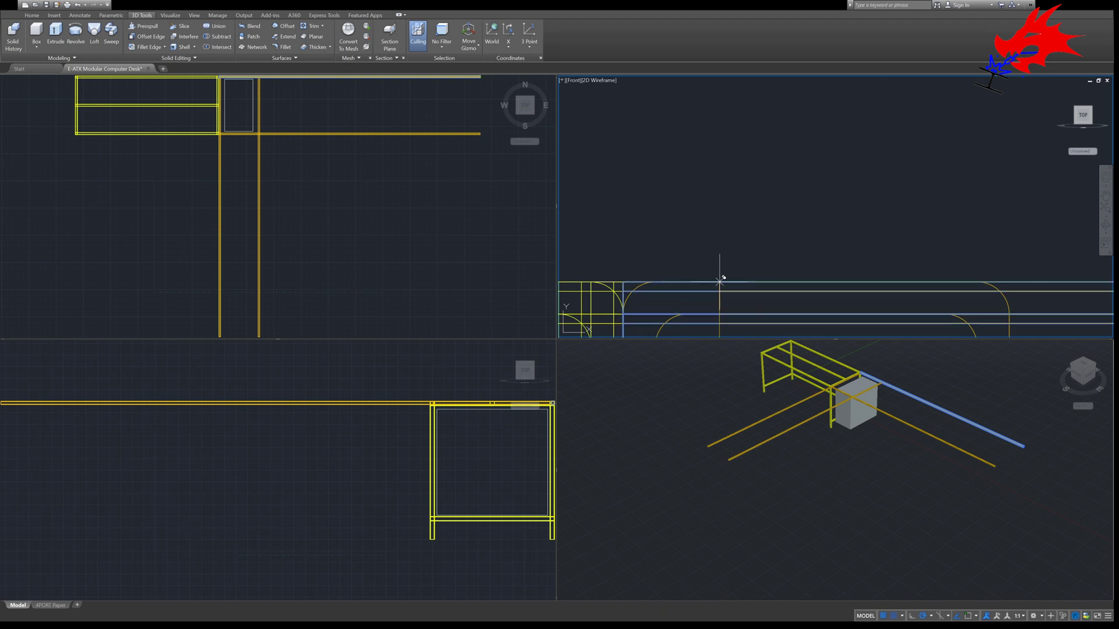
scroll(749, 167, down, 3)
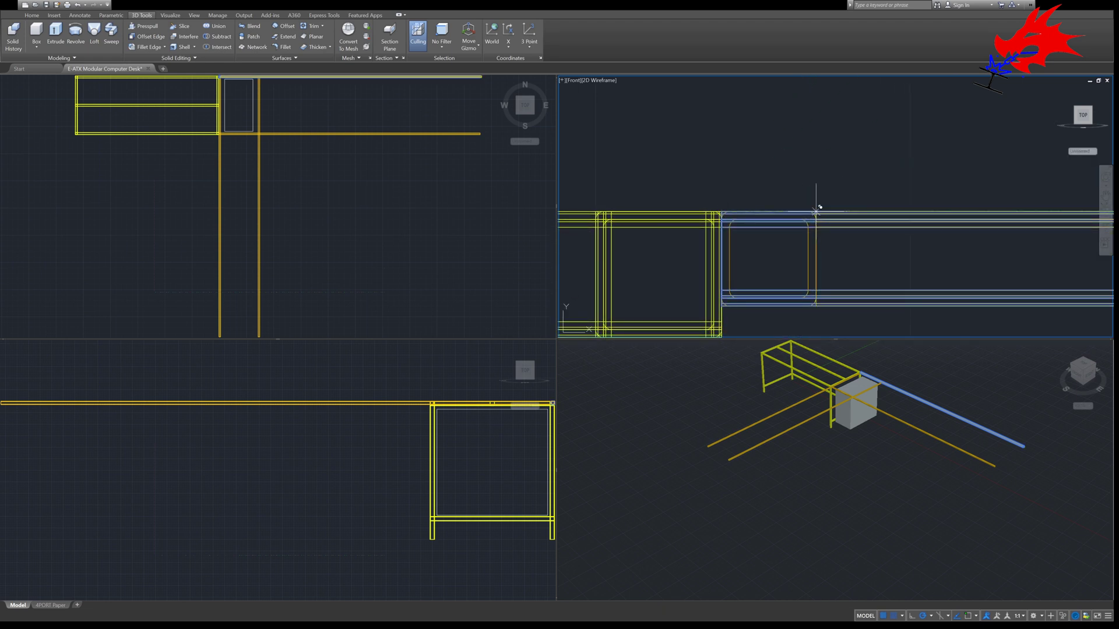
click(783, 163)
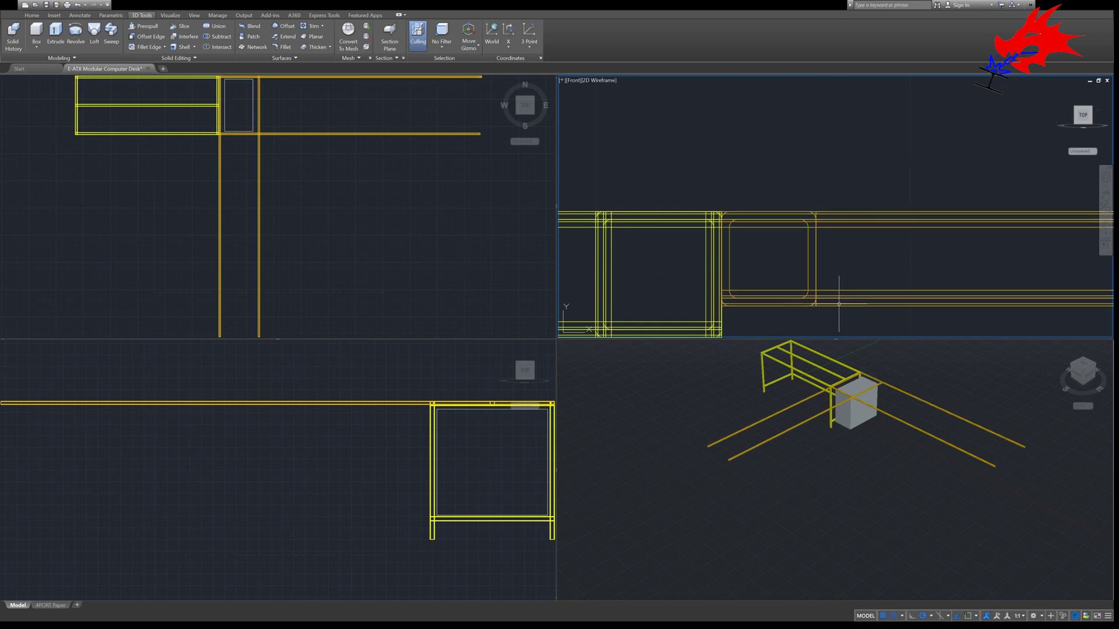
Rotate the copied tube about its lower end corner in the front view so it hangs vertically downward
click(826, 290)
click(876, 445)
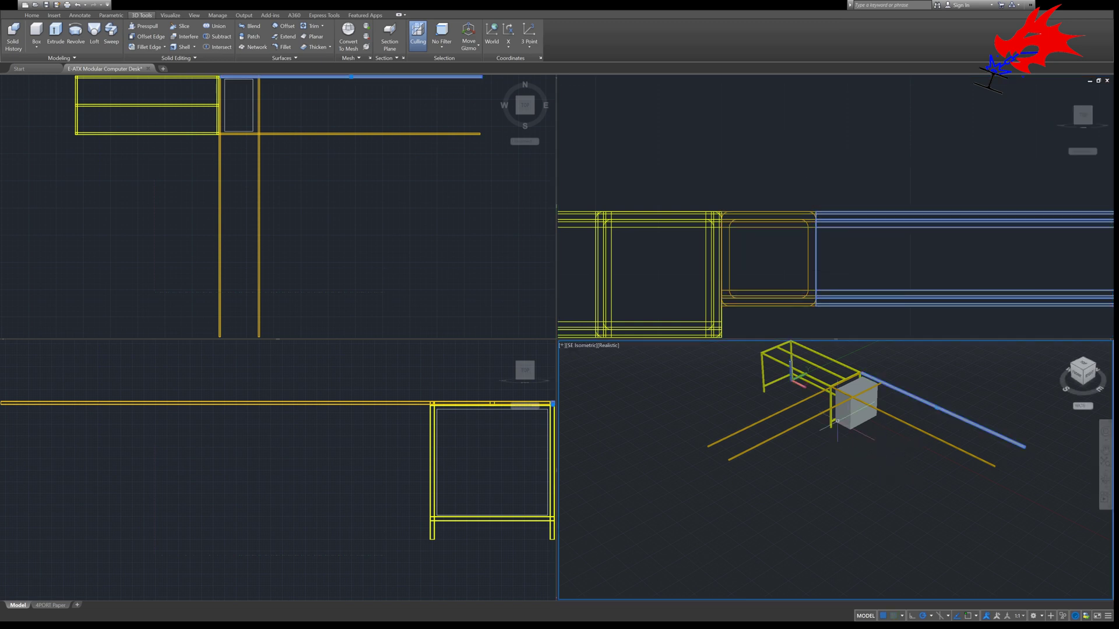
scroll(836, 405, up, 4)
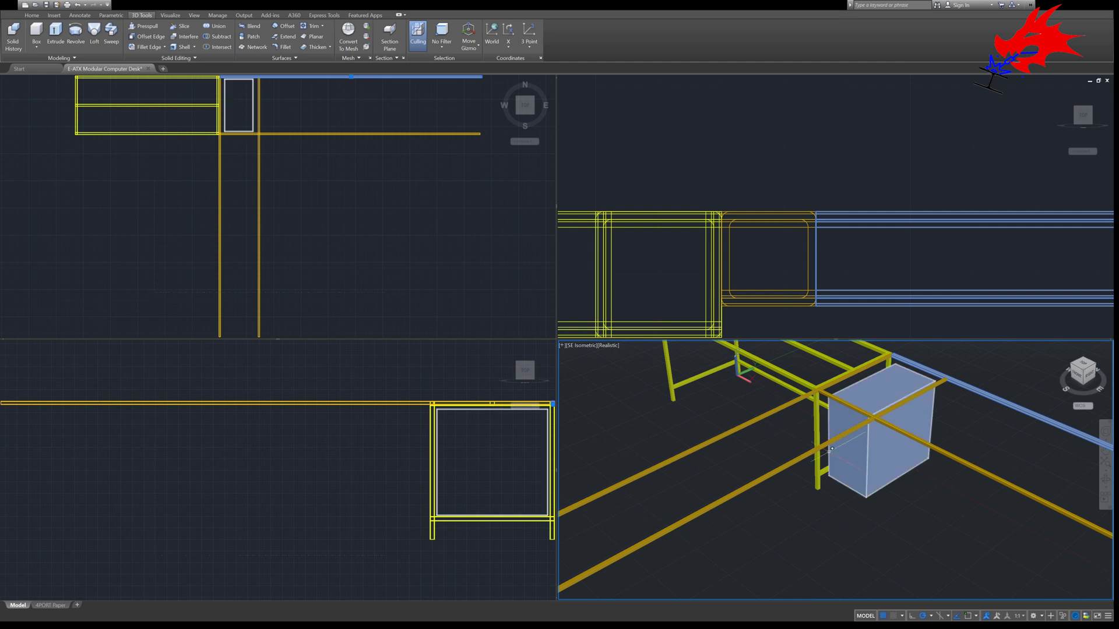
click(751, 155)
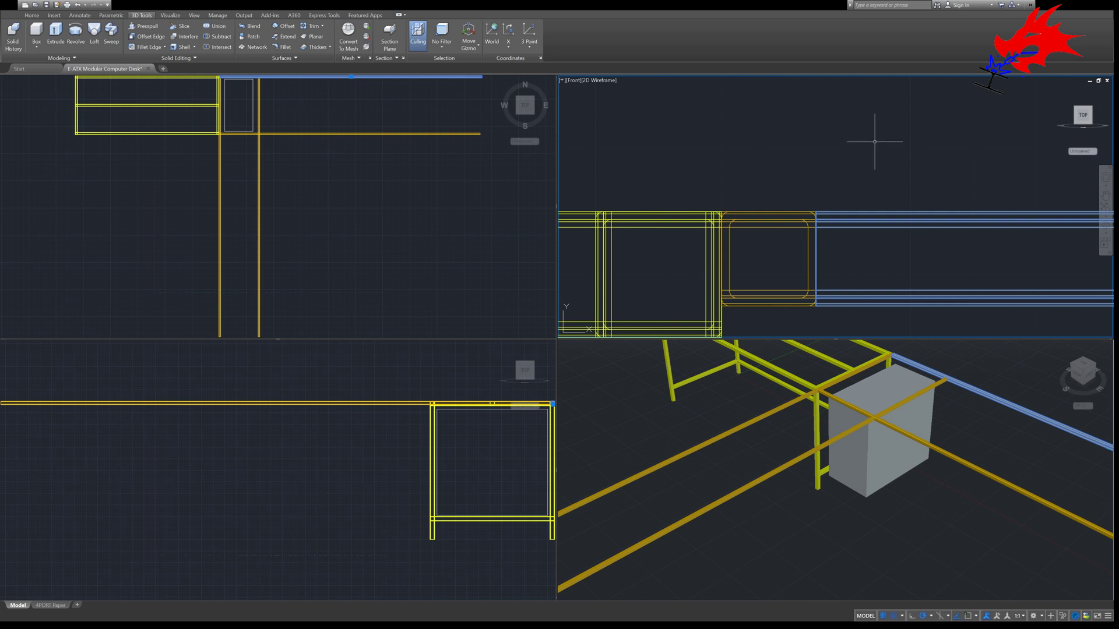
middle_drag(963, 150, 832, 110)
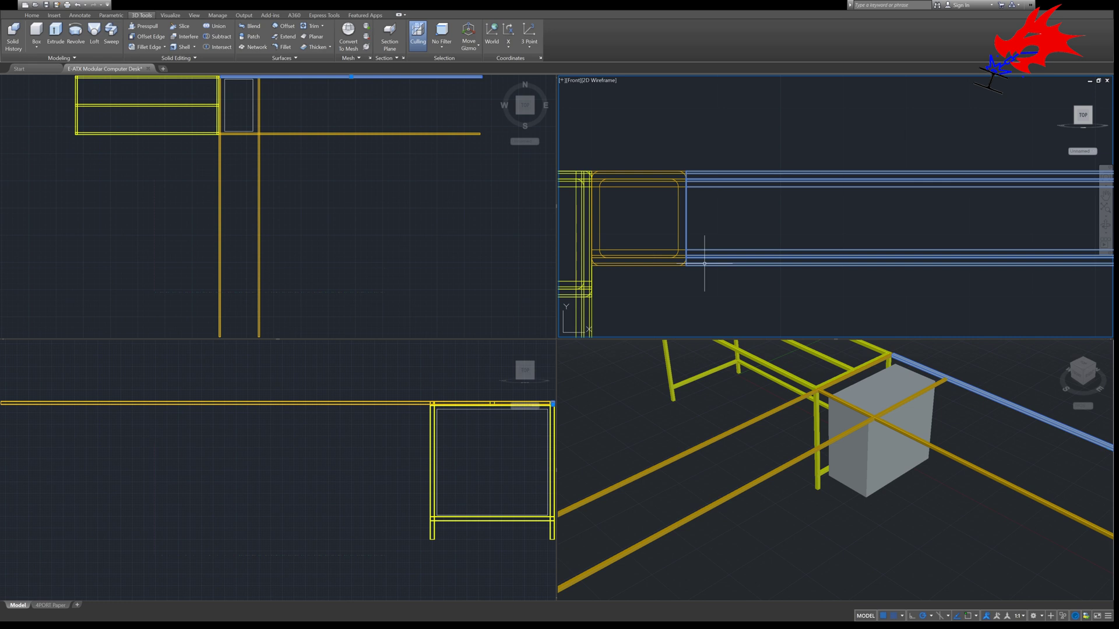
text(m)
key(Return)
click(687, 266)
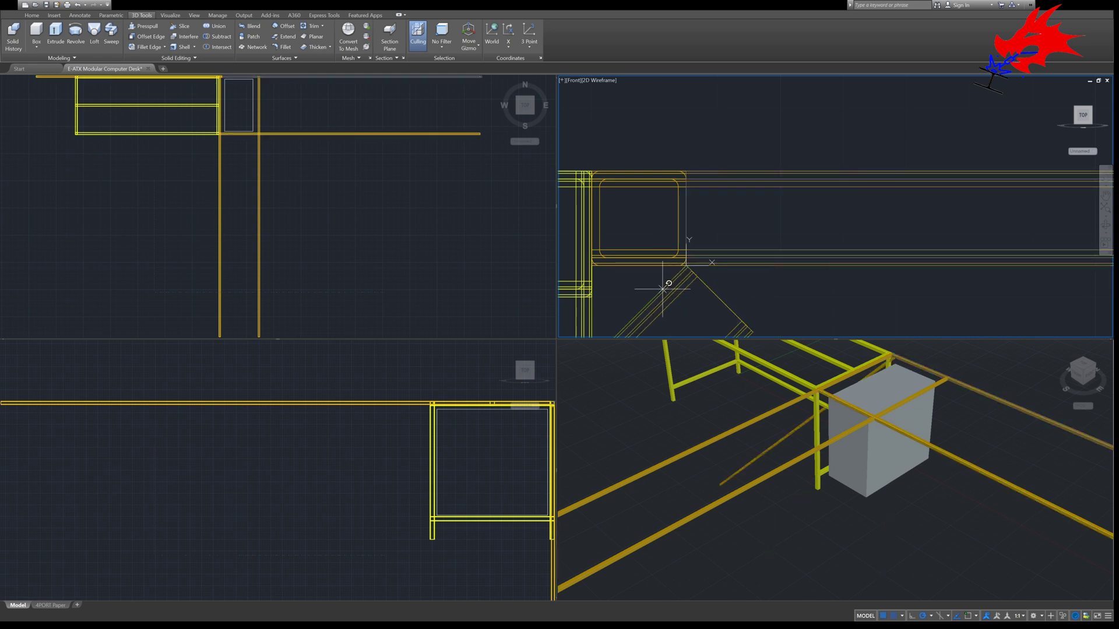
click(689, 287)
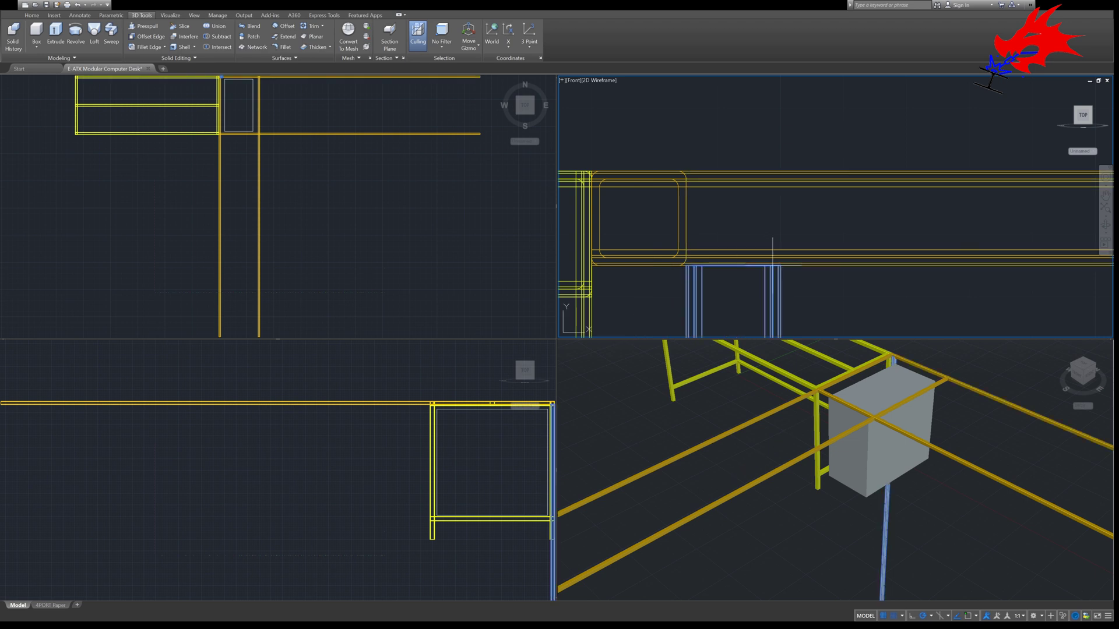
Move the vertical tube directly beneath the cross tube, with its top corner flush against the desk leg's outer edge
scroll(698, 243, up, 3)
click(657, 259)
scroll(651, 269, down, 8)
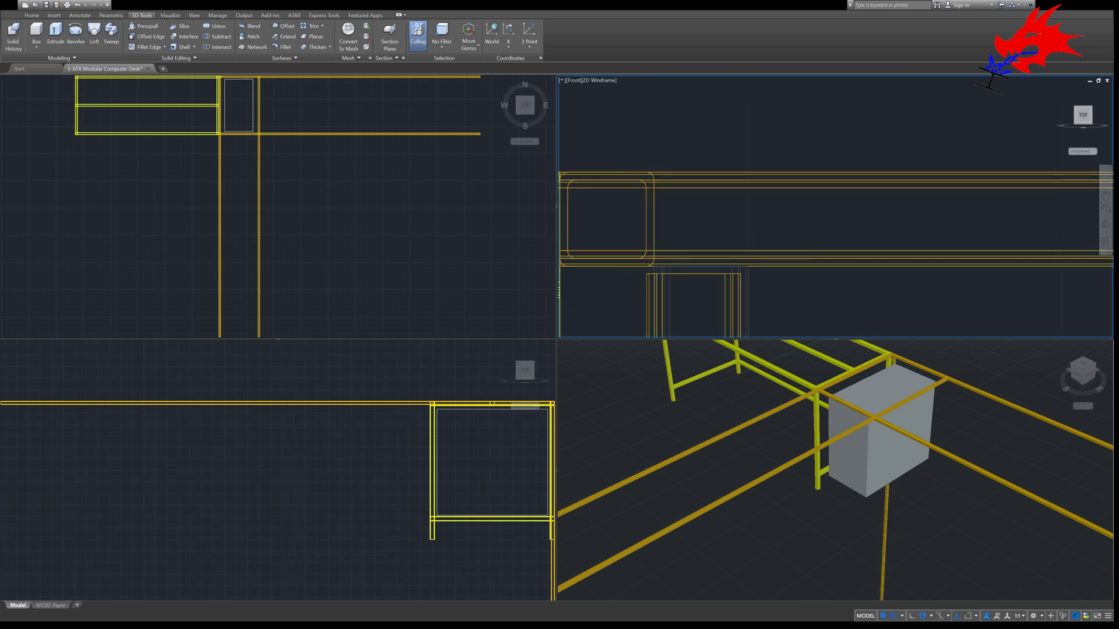
scroll(647, 275, up, 8)
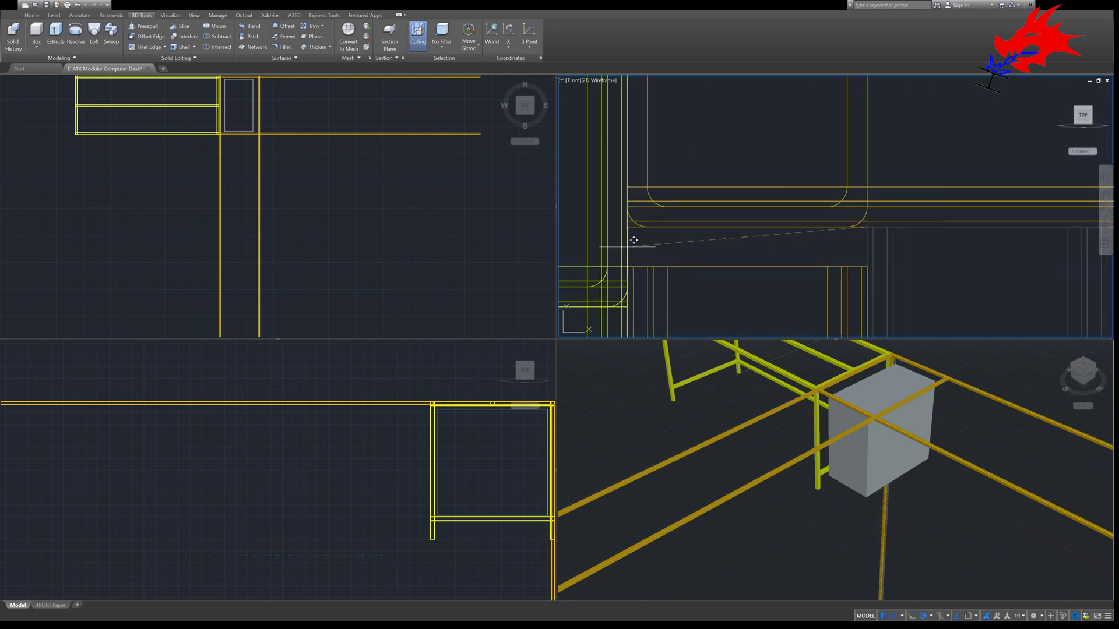
click(627, 226)
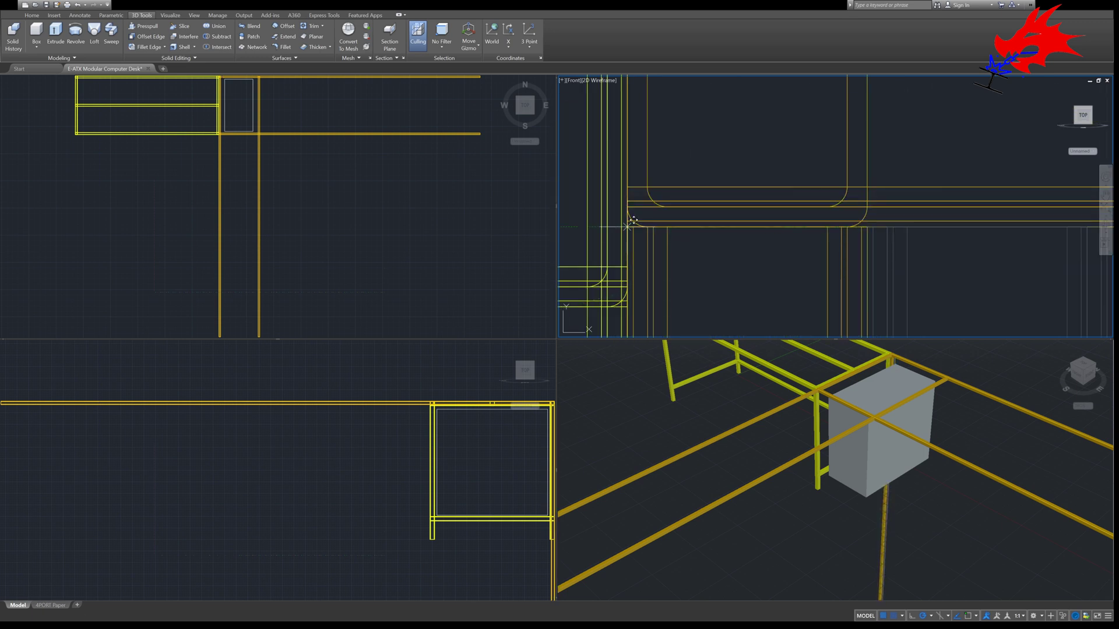
scroll(647, 178, up, 2)
middle_drag(647, 178, 670, 183)
scroll(643, 261, down, 2)
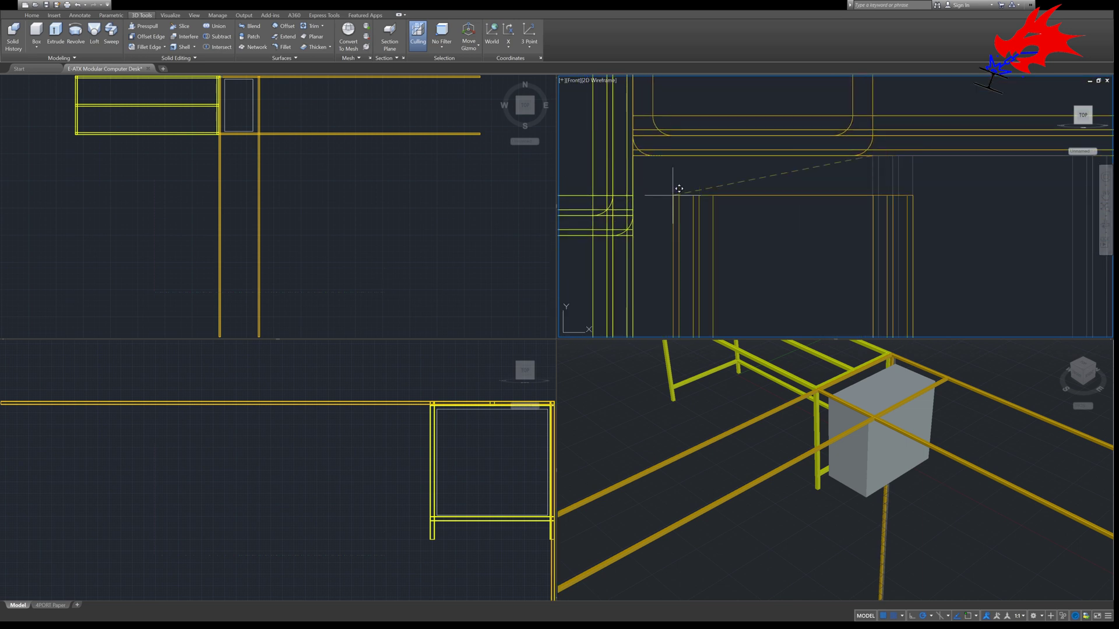
click(639, 169)
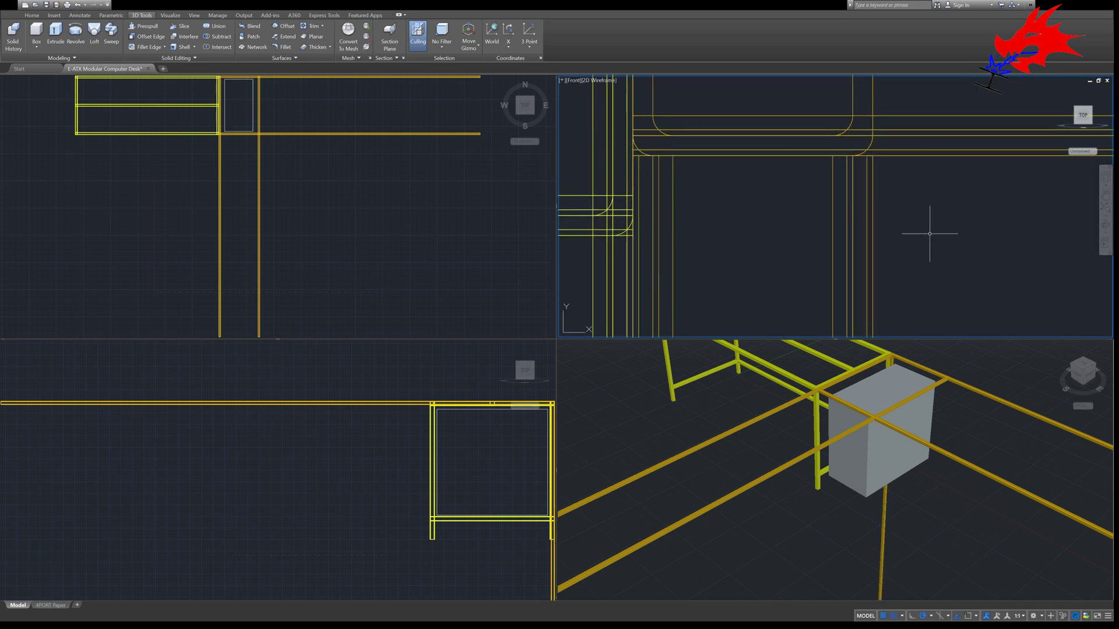
Slice the vertical tube level with the bottom of the adjacent desk leg and keep only the upper part
scroll(929, 233, down, 1)
scroll(929, 292, down, 2)
middle_drag(927, 291, 841, 163)
click(912, 499)
click(880, 446)
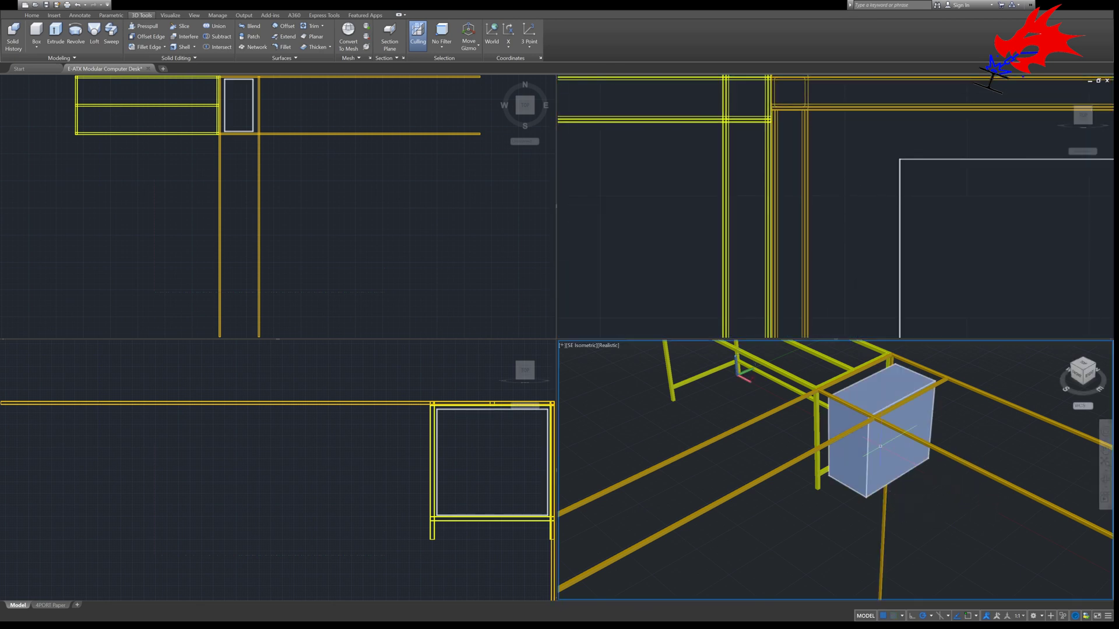
scroll(844, 268, down, 4)
middle_drag(851, 289, 821, 167)
click(843, 279)
scroll(843, 281, down, 6)
middle_drag(806, 323, 731, 252)
scroll(790, 268, up, 8)
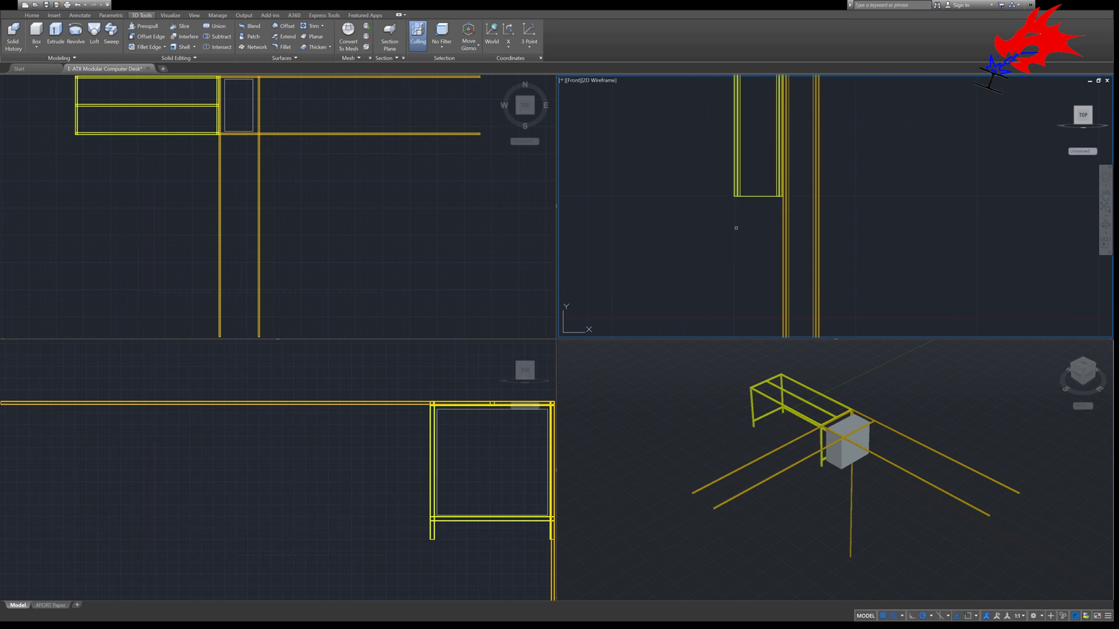
key(Return)
scroll(739, 200, up, 5)
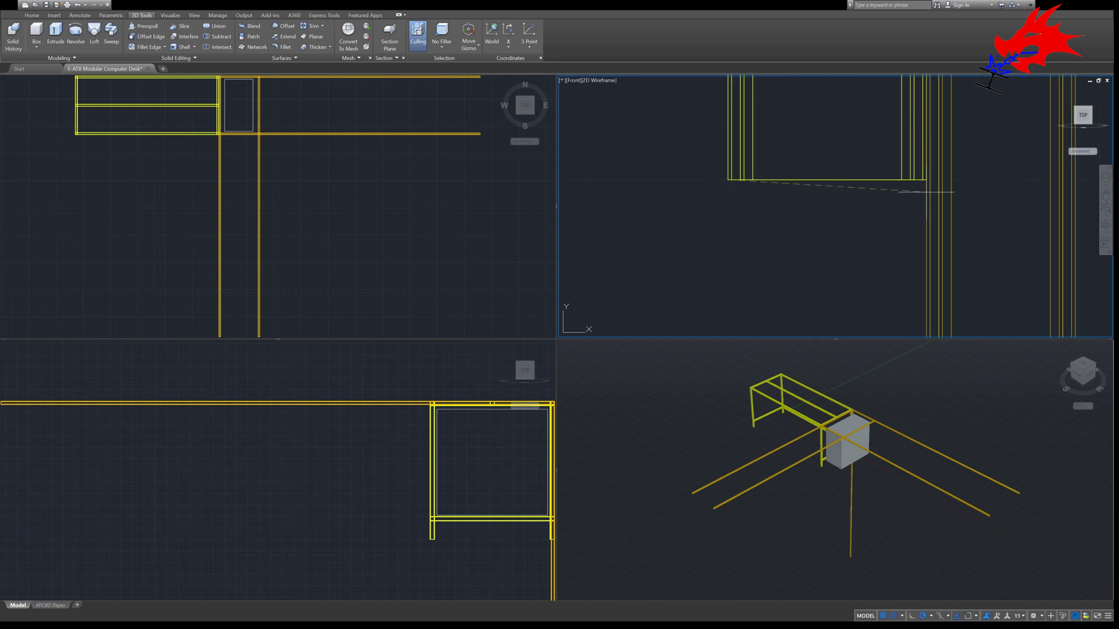
click(997, 117)
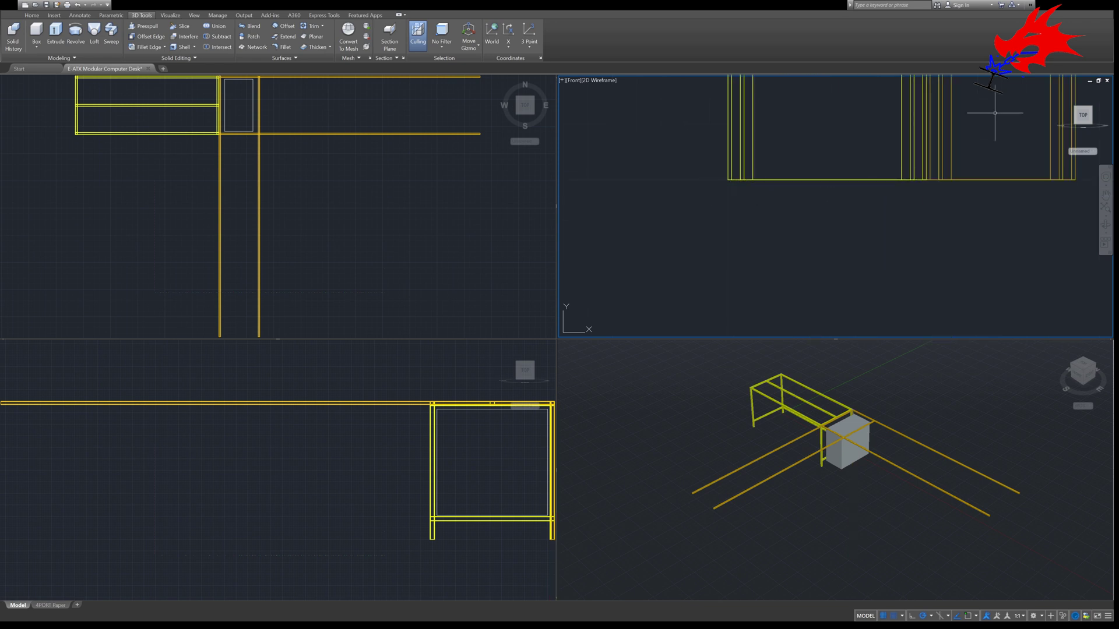
Copy the shortened leg from its top corner to the underside of the far cross tube, aligned with that tube's edge
scroll(934, 183, down, 5)
middle_drag(977, 247, 838, 283)
click(820, 222)
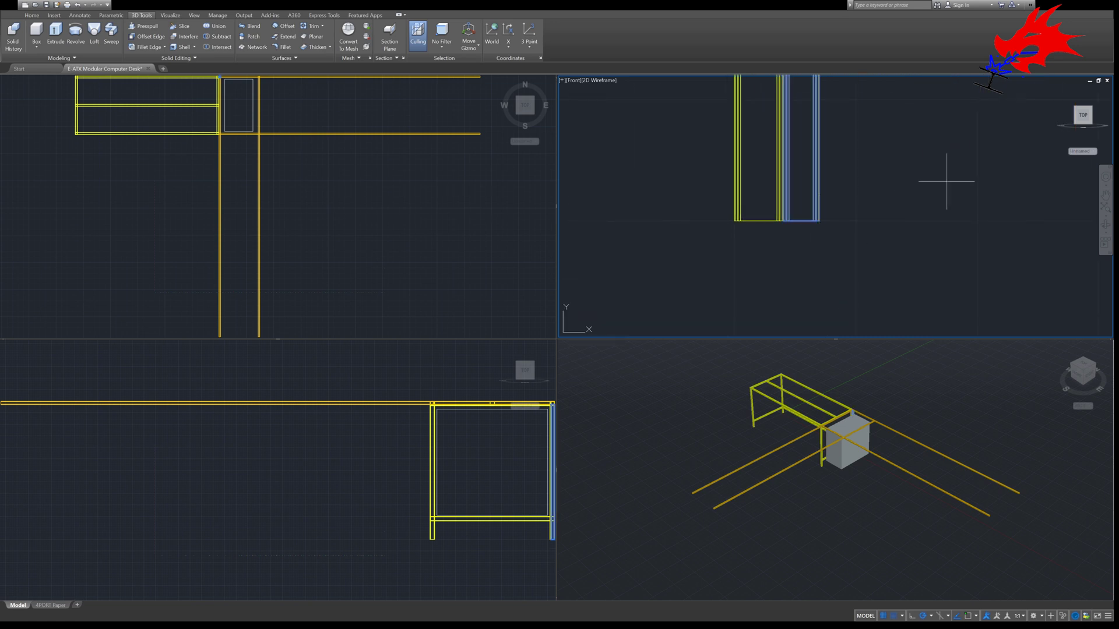
scroll(877, 223, up, 5)
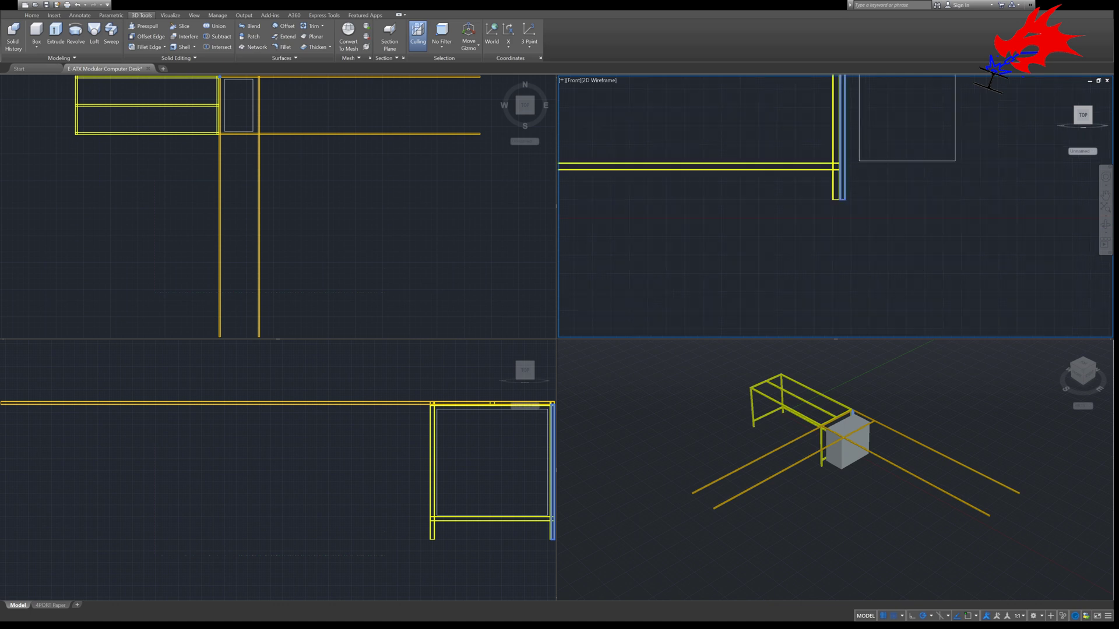
scroll(841, 210, down, 4)
middle_drag(850, 147, 824, 288)
scroll(824, 287, up, 3)
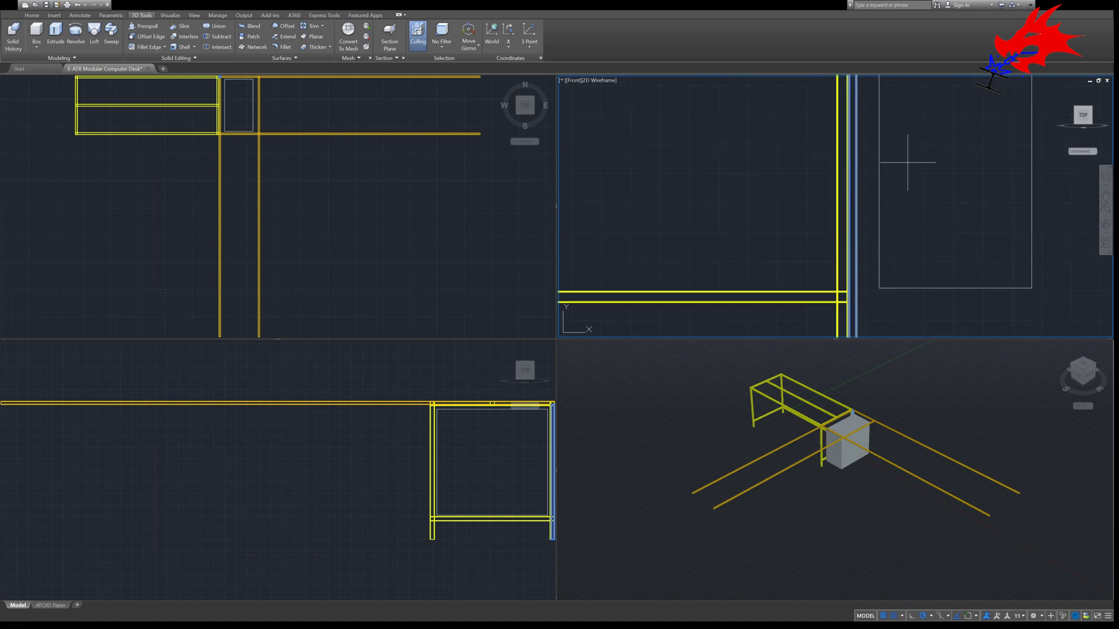
scroll(848, 206, down, 3)
scroll(847, 206, up, 6)
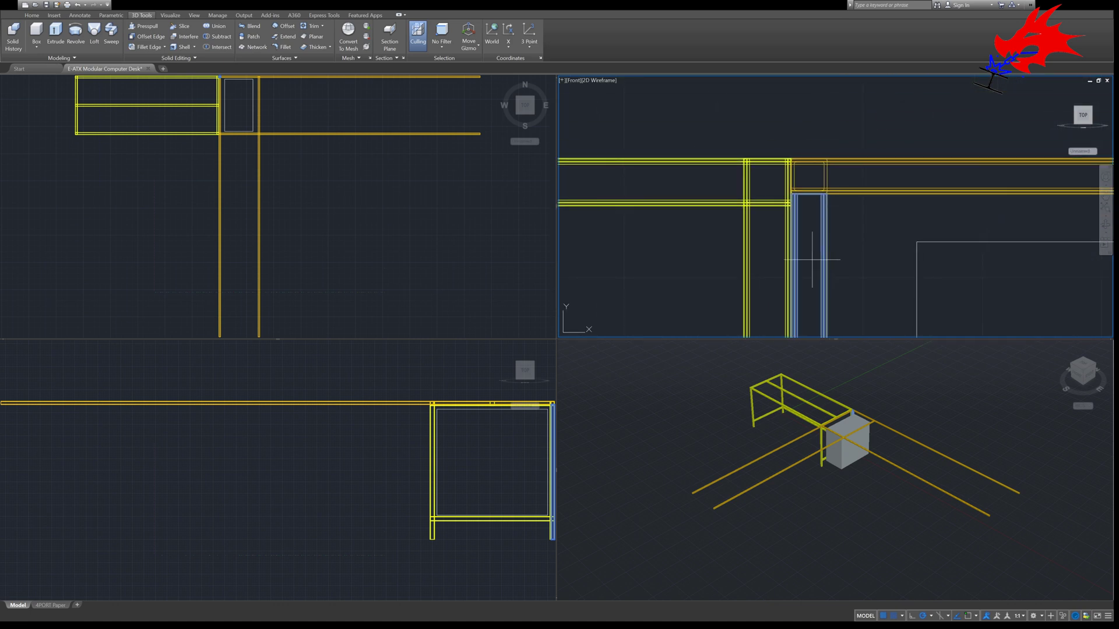
middle_drag(765, 155, 779, 205)
scroll(755, 181, down, 6)
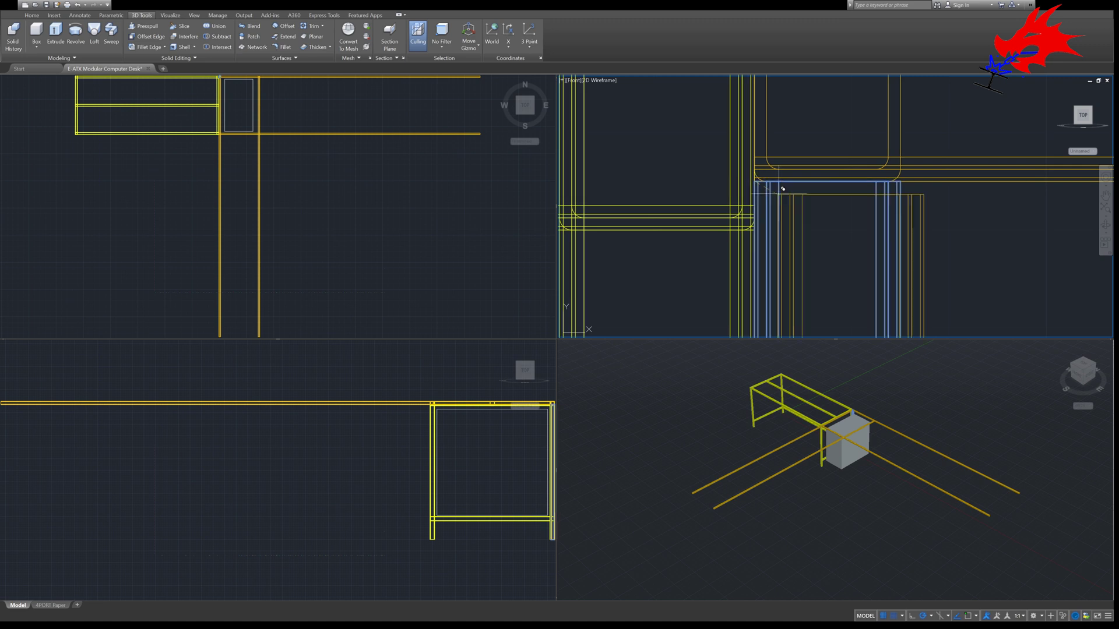
scroll(758, 255, up, 5)
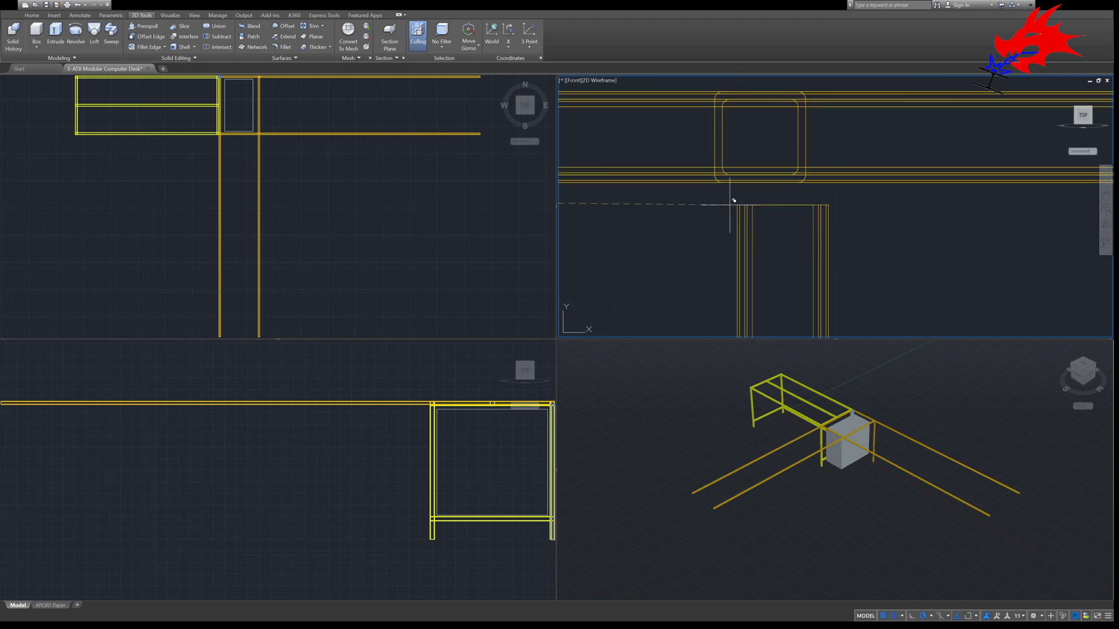
click(715, 181)
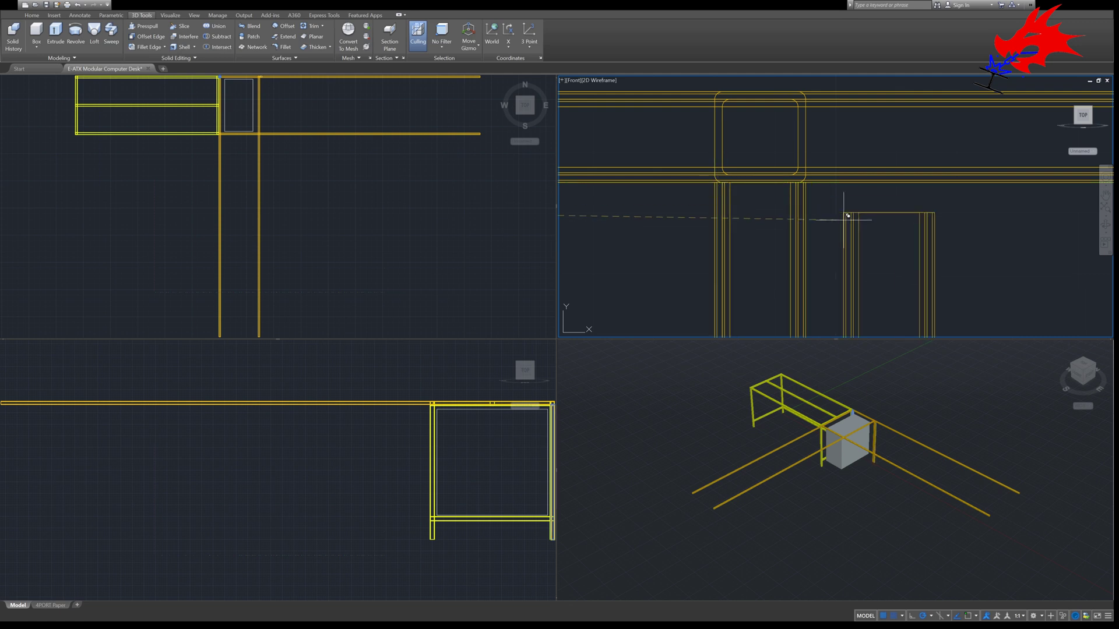
scroll(823, 305, down, 2)
scroll(834, 297, up, 2)
key(Escape)
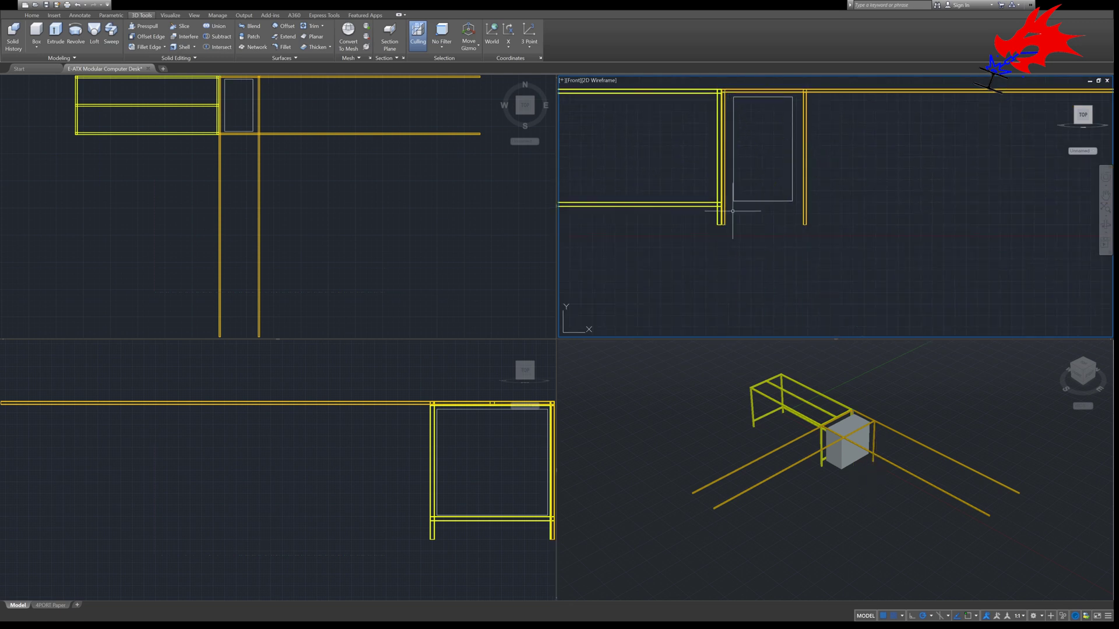
Copy the two rear tower frame legs to the front, placing their tops under the front horizontal tube, flush with its edge
click(868, 449)
click(873, 443)
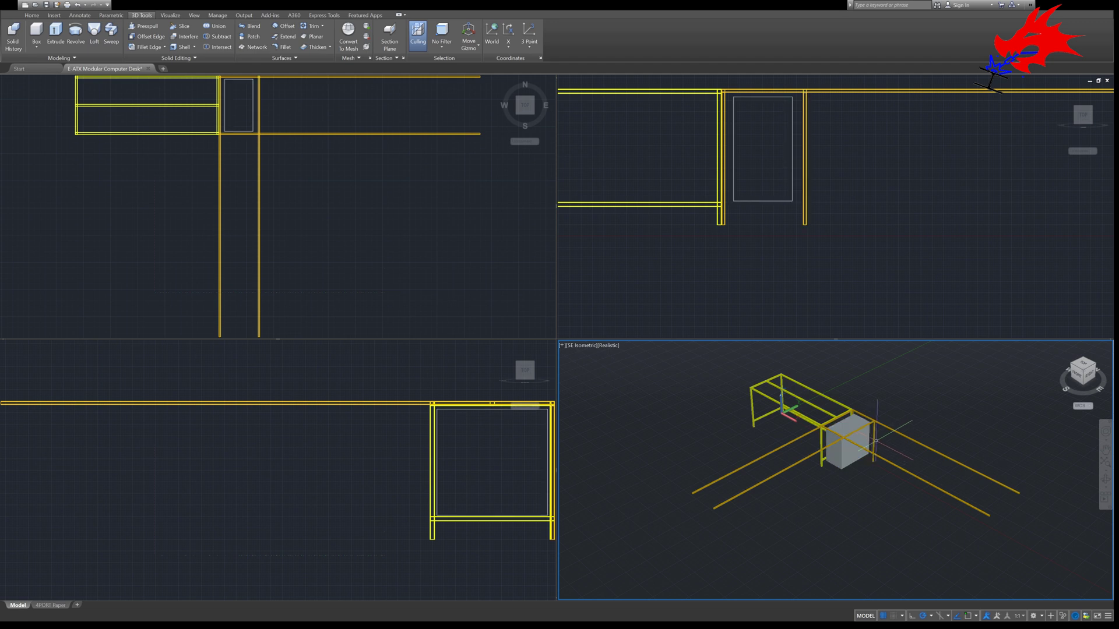
key(Escape)
click(414, 469)
middle_drag(499, 501, 398, 466)
click(842, 473)
click(872, 443)
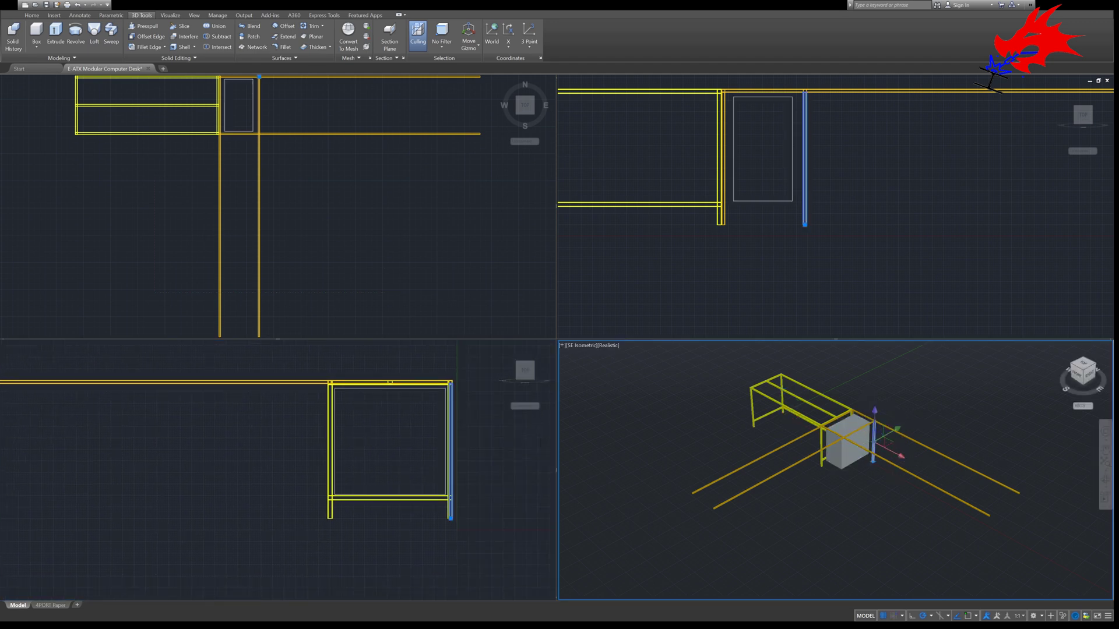
scroll(872, 443, up, 1)
scroll(865, 424, up, 5)
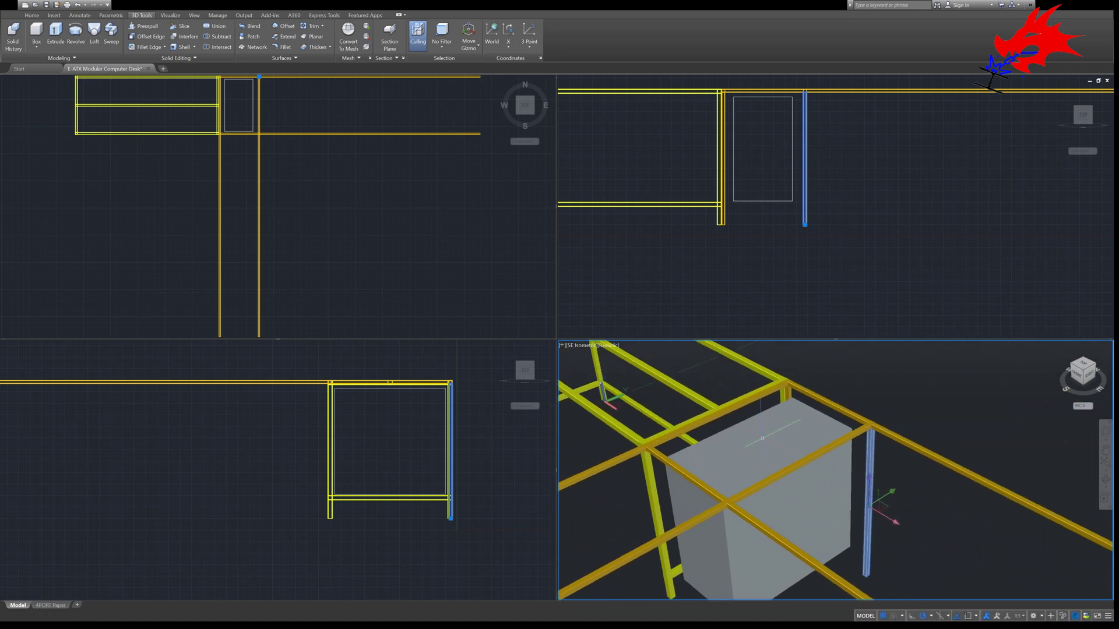
click(787, 393)
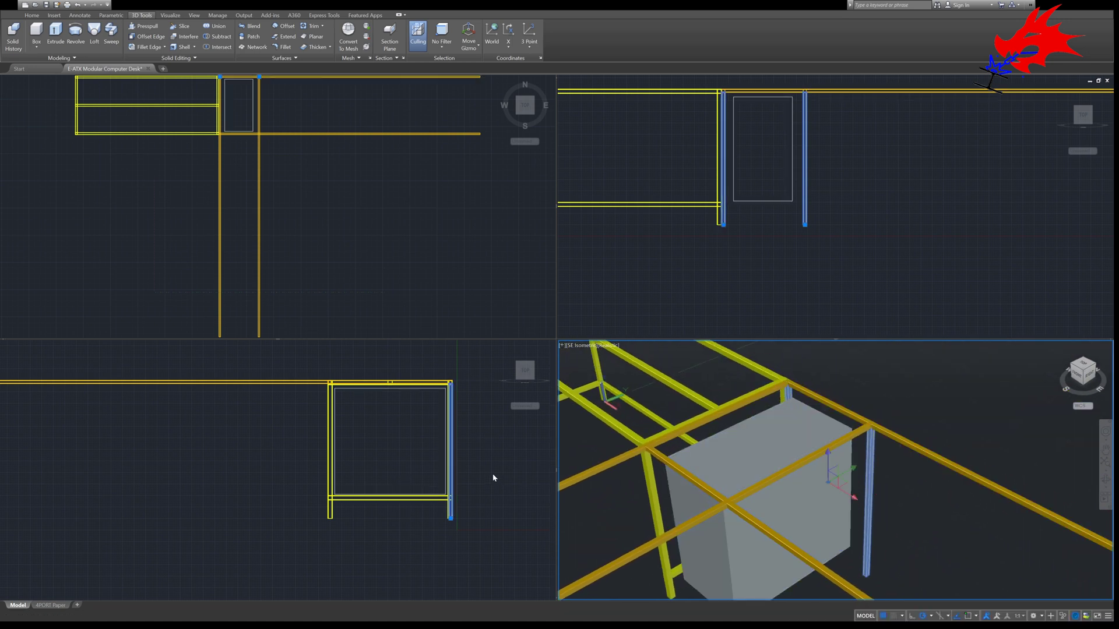
click(406, 461)
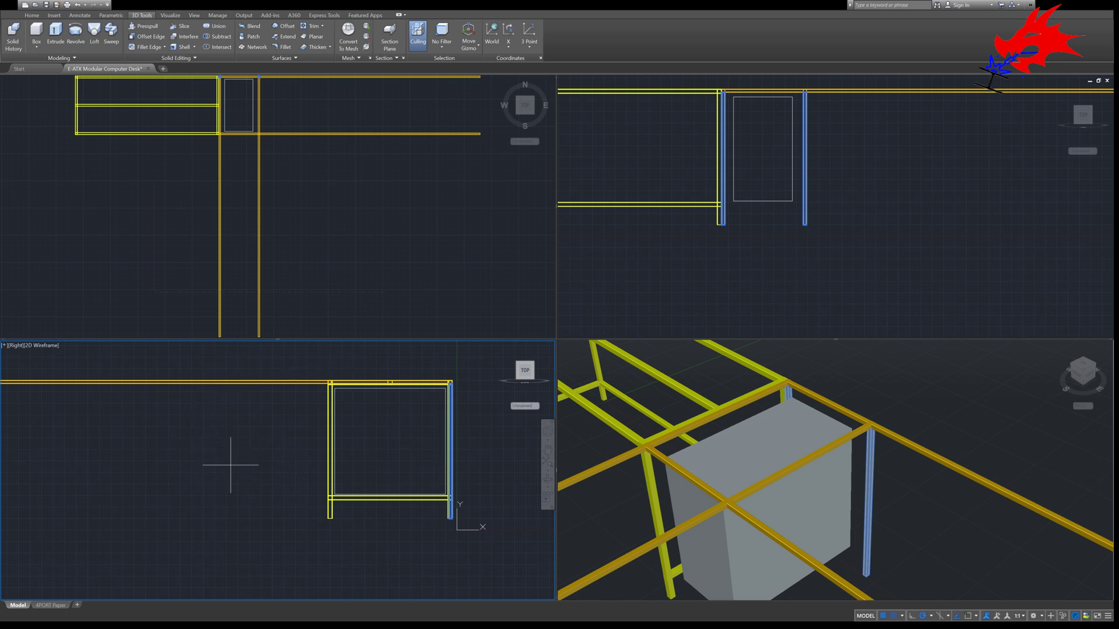
scroll(336, 438, up, 6)
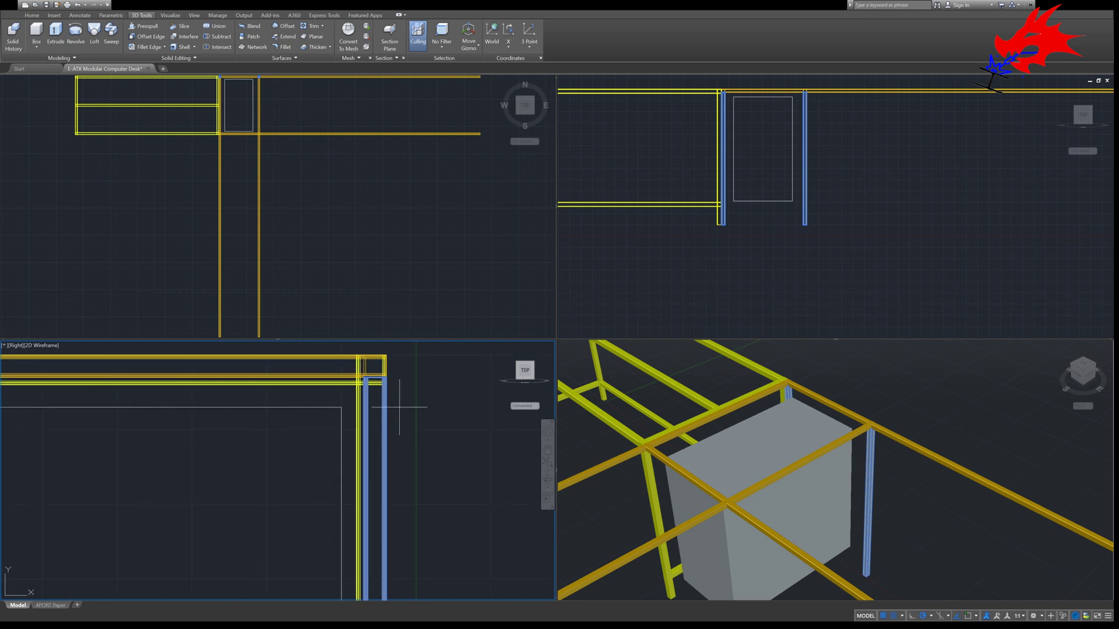
scroll(382, 378, up, 3)
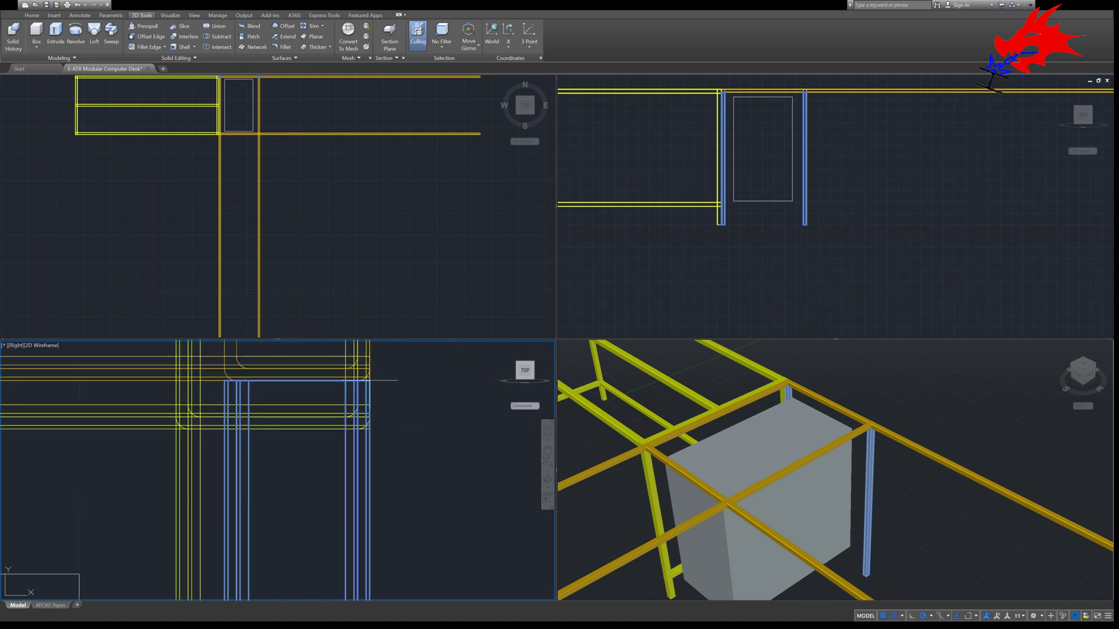
scroll(368, 380, down, 4)
scroll(331, 392, up, 4)
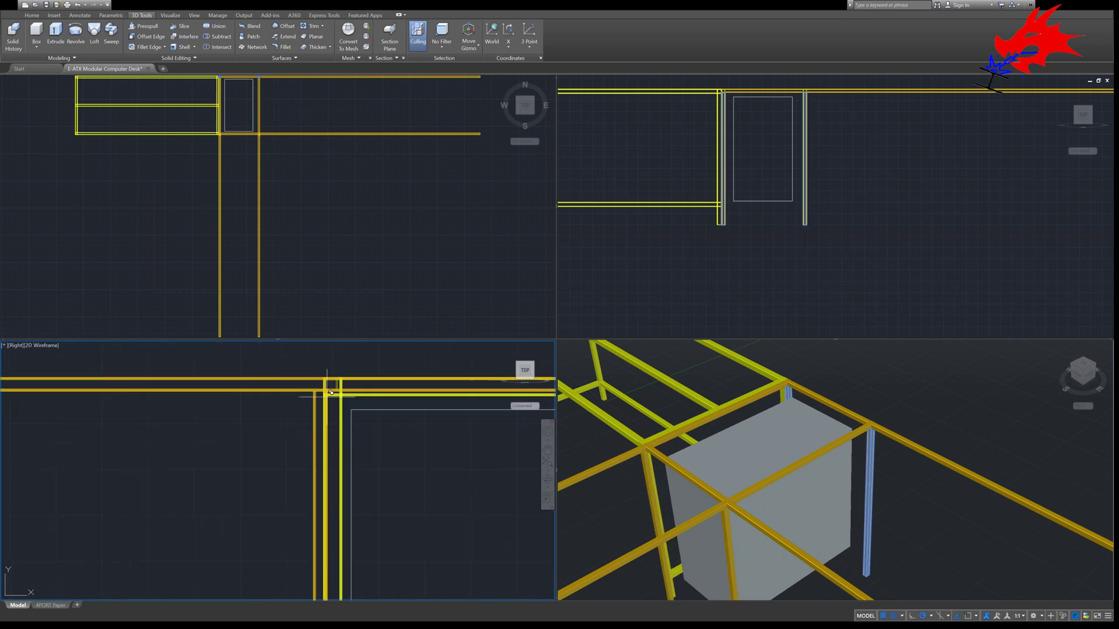
scroll(331, 392, up, 5)
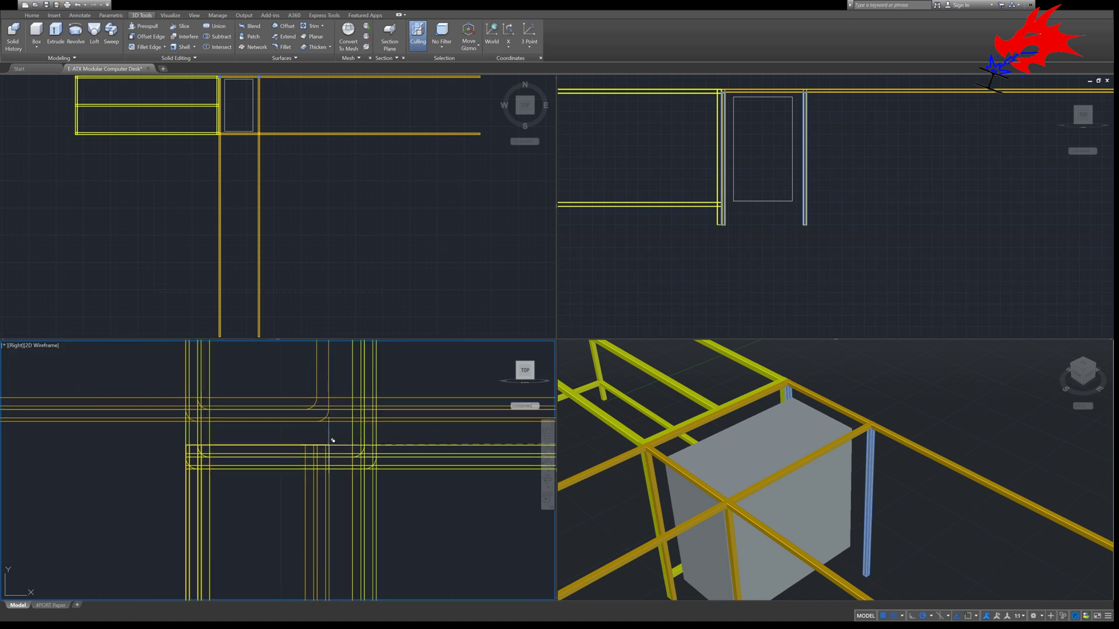
click(331, 418)
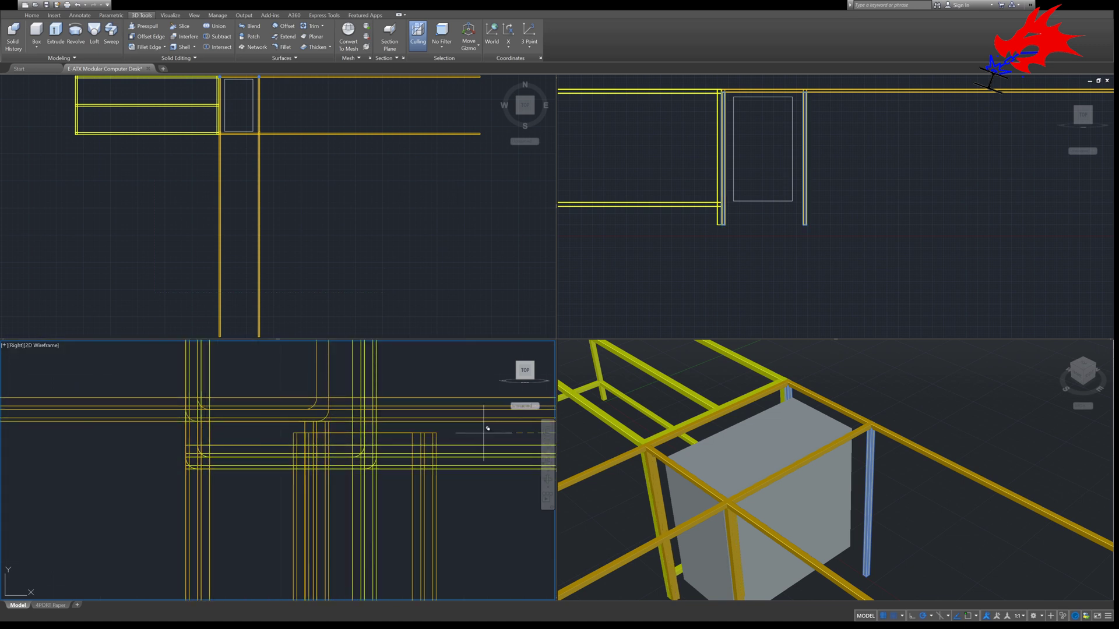
click(662, 488)
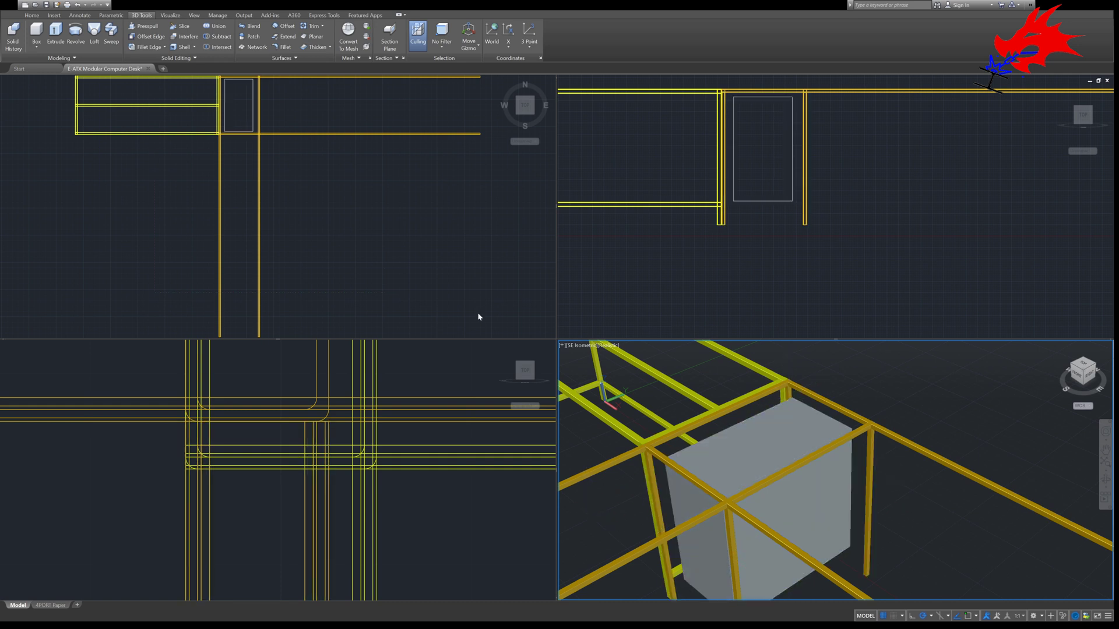
Slice the two long tubes extending beyond the tower case box flush with the far cross tube's outer edge, keeping the portions beside the box
click(343, 254)
scroll(335, 252, down, 4)
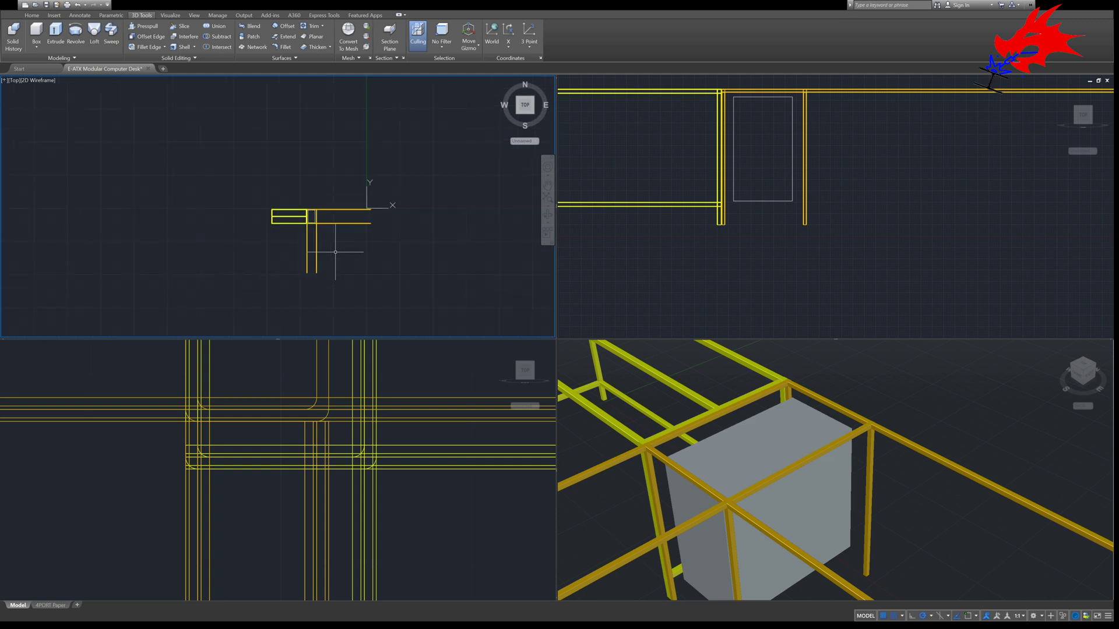
click(663, 408)
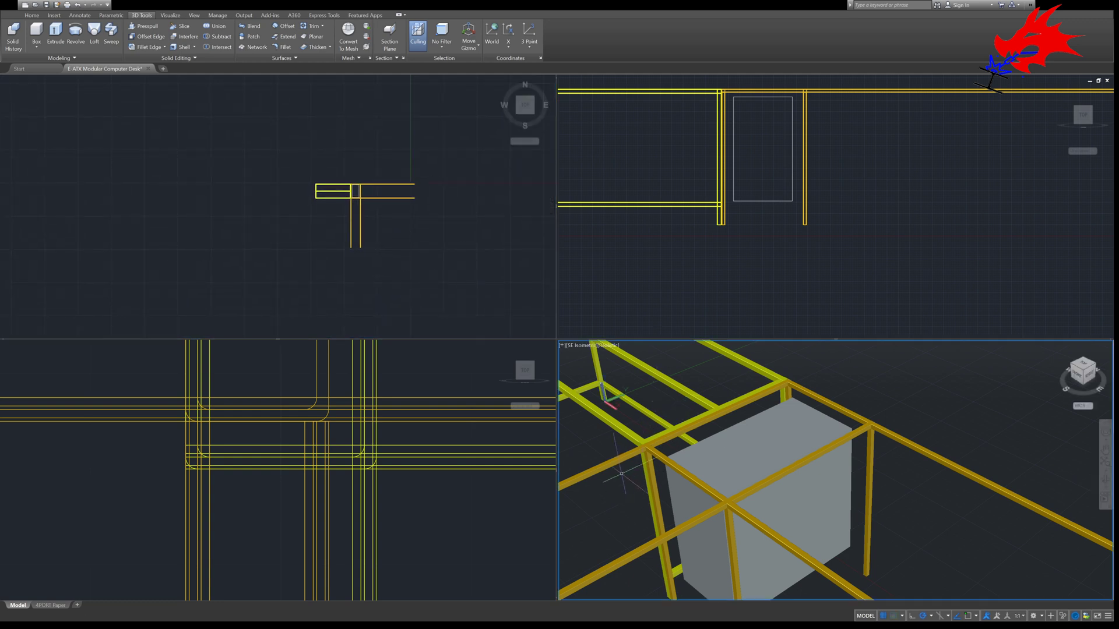
click(789, 252)
middle_drag(881, 172, 871, 274)
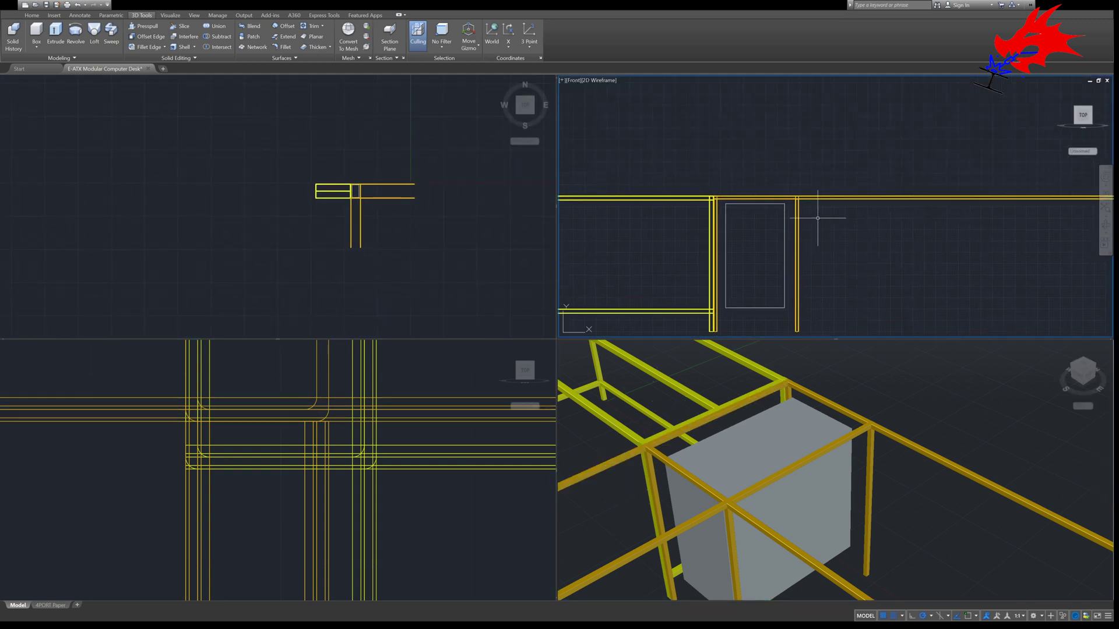
click(369, 234)
scroll(363, 188, up, 6)
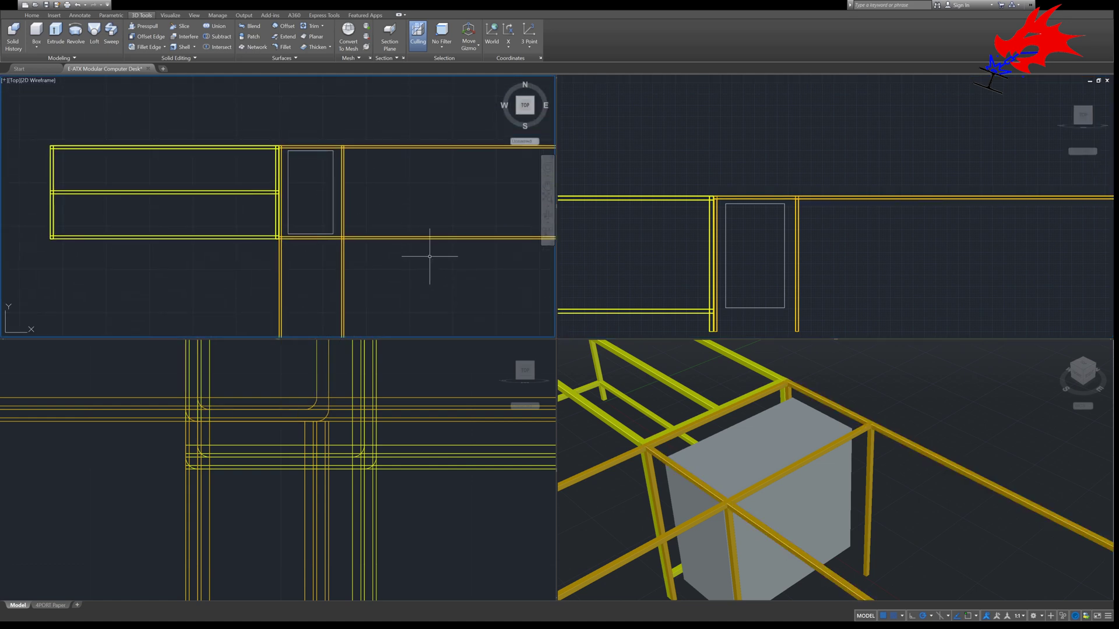
key(Return)
click(369, 147)
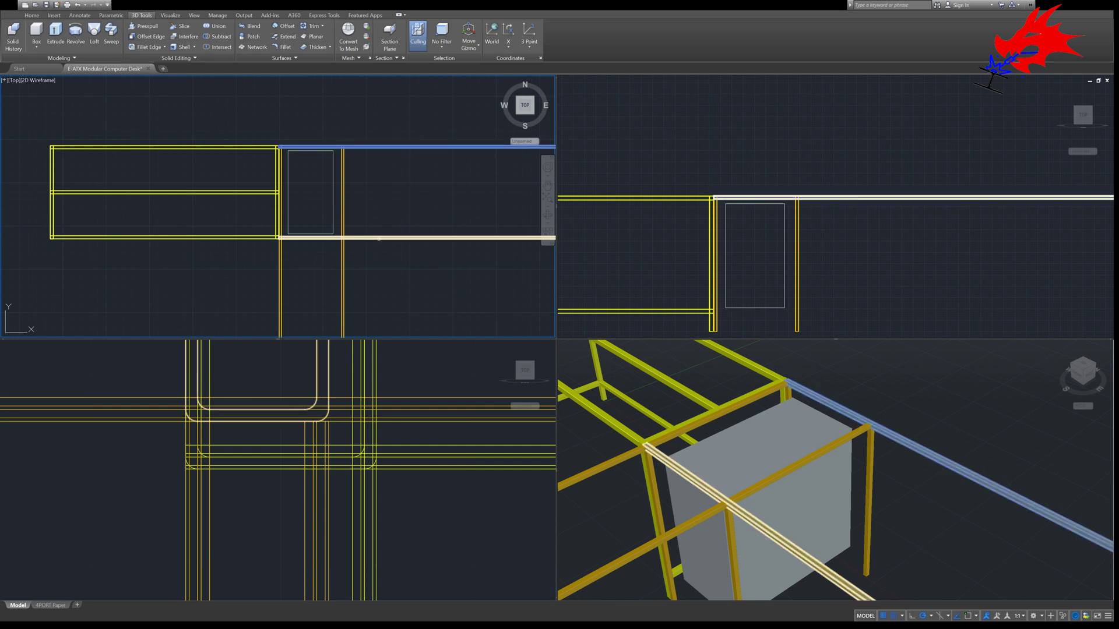
click(400, 236)
key(Return)
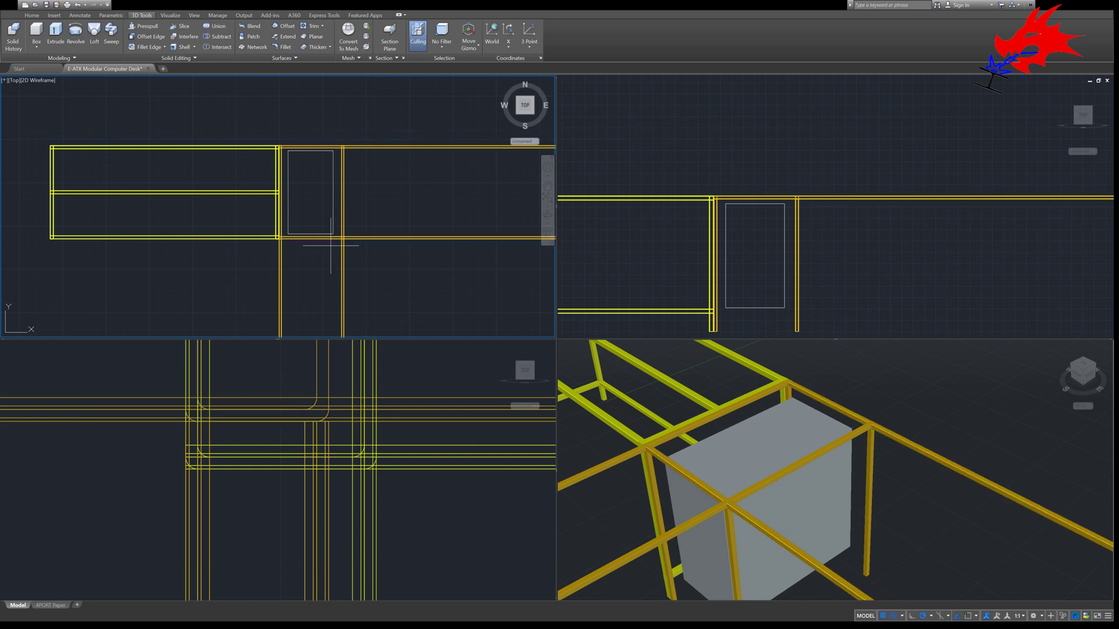
scroll(382, 173, up, 8)
middle_drag(254, 80, 435, 255)
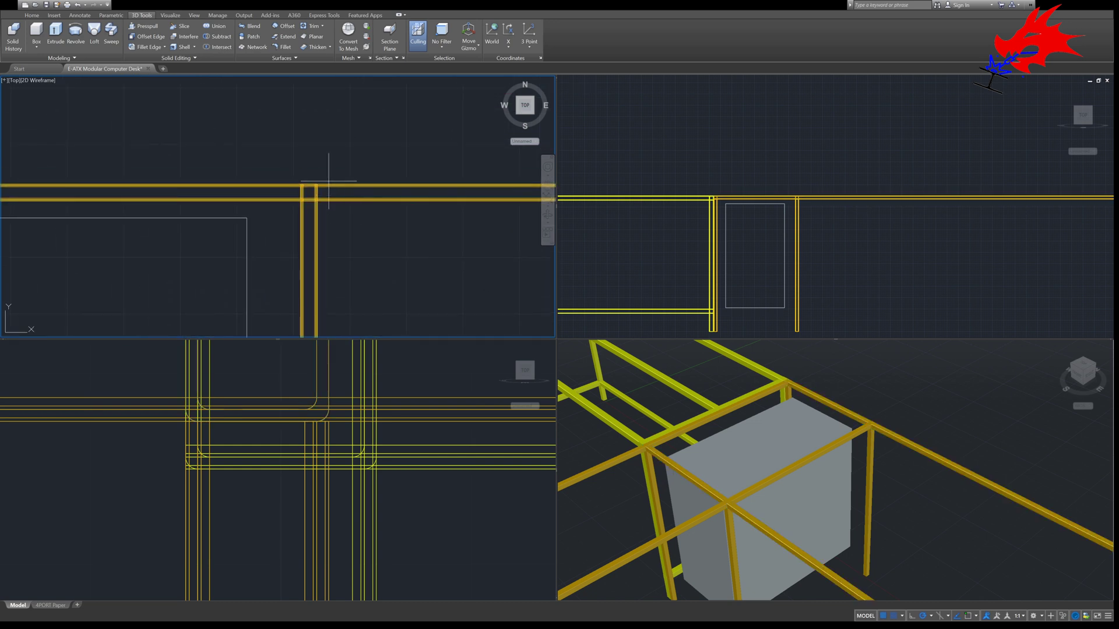
scroll(322, 182, up, 4)
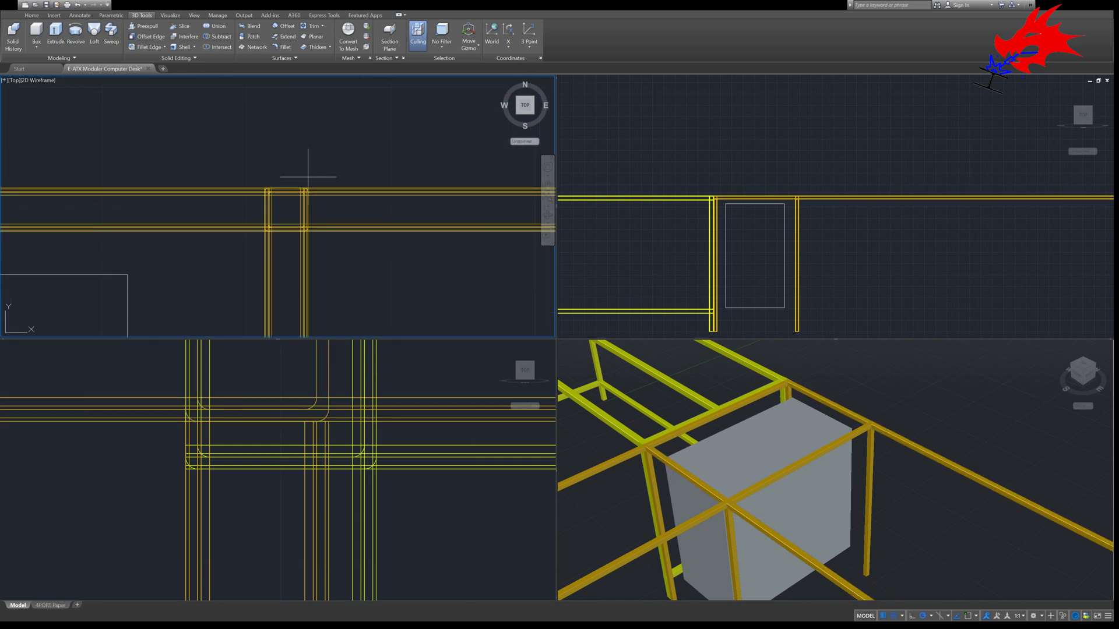
scroll(308, 176, up, 4)
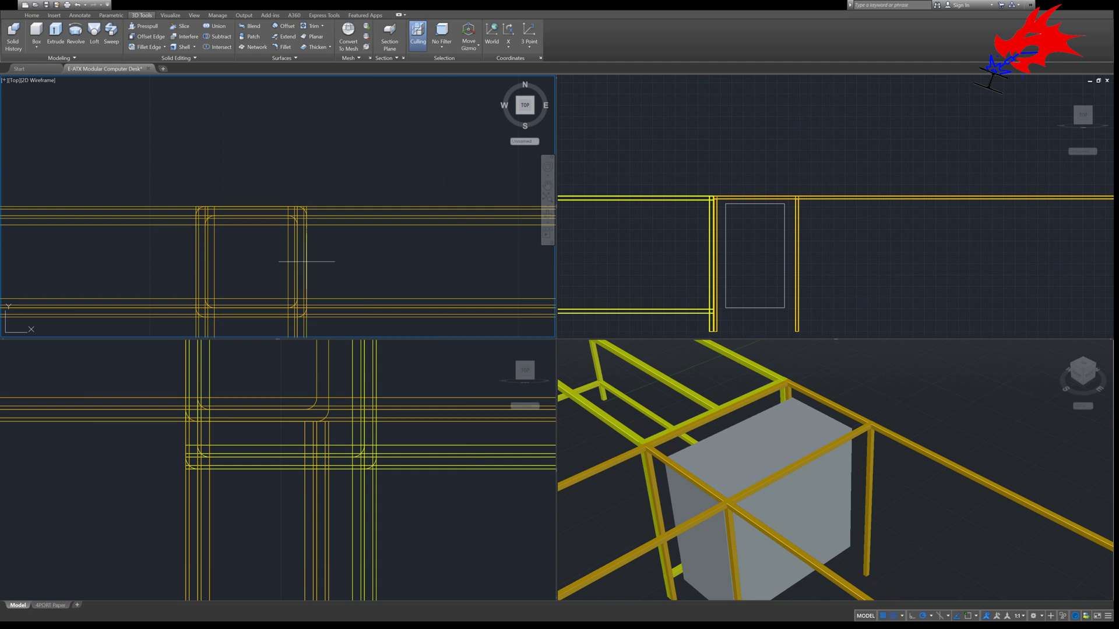
scroll(305, 257, down, 6)
middle_drag(262, 300, 343, 117)
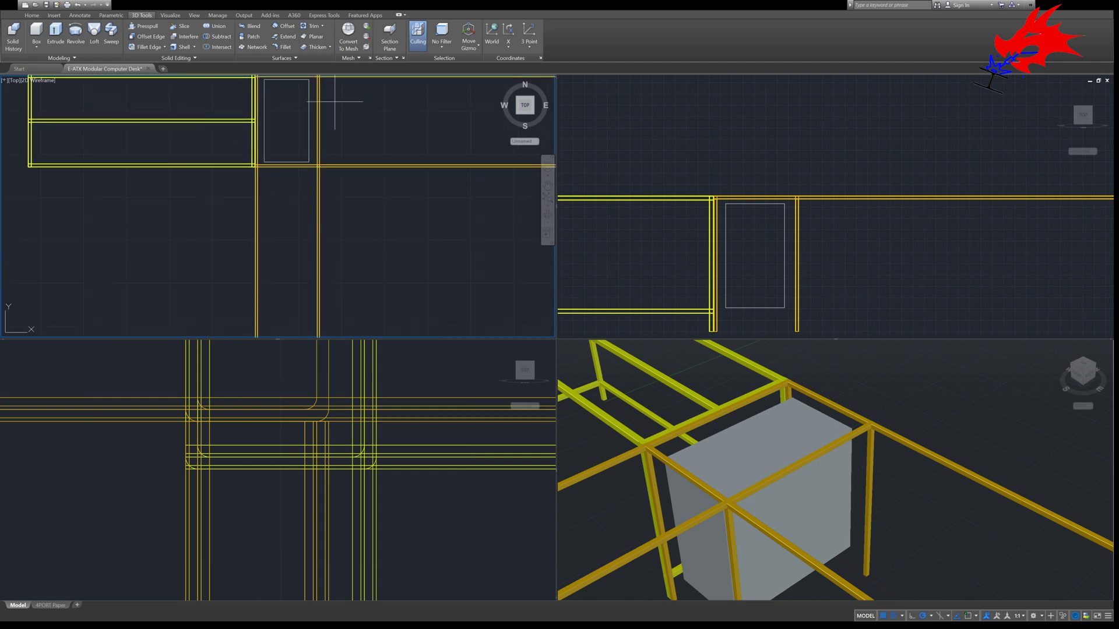
scroll(359, 169, down, 2)
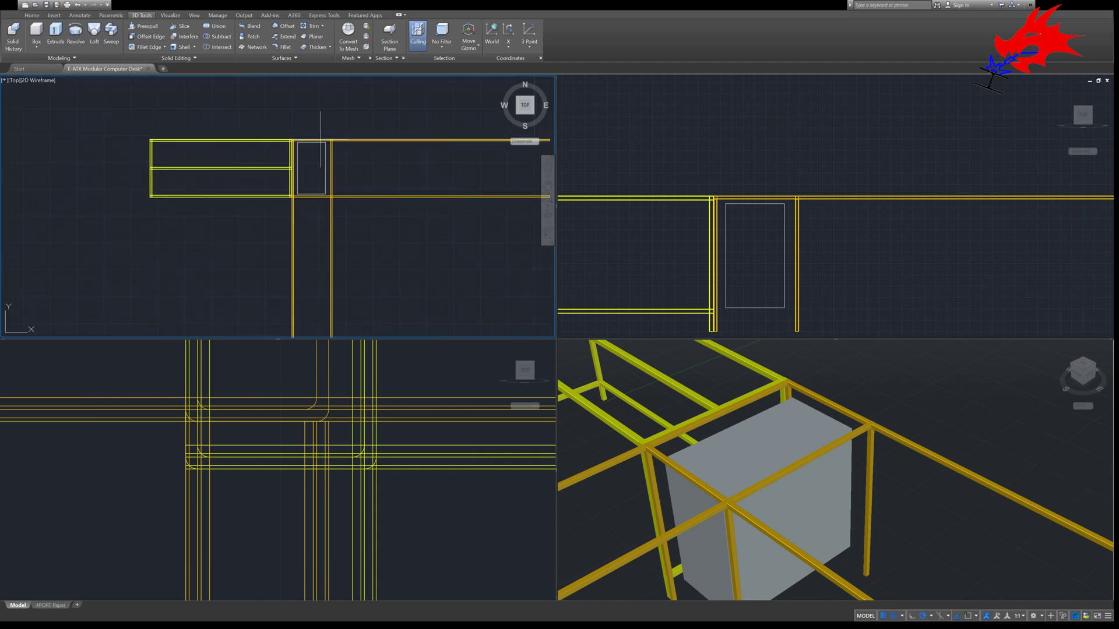
click(320, 140)
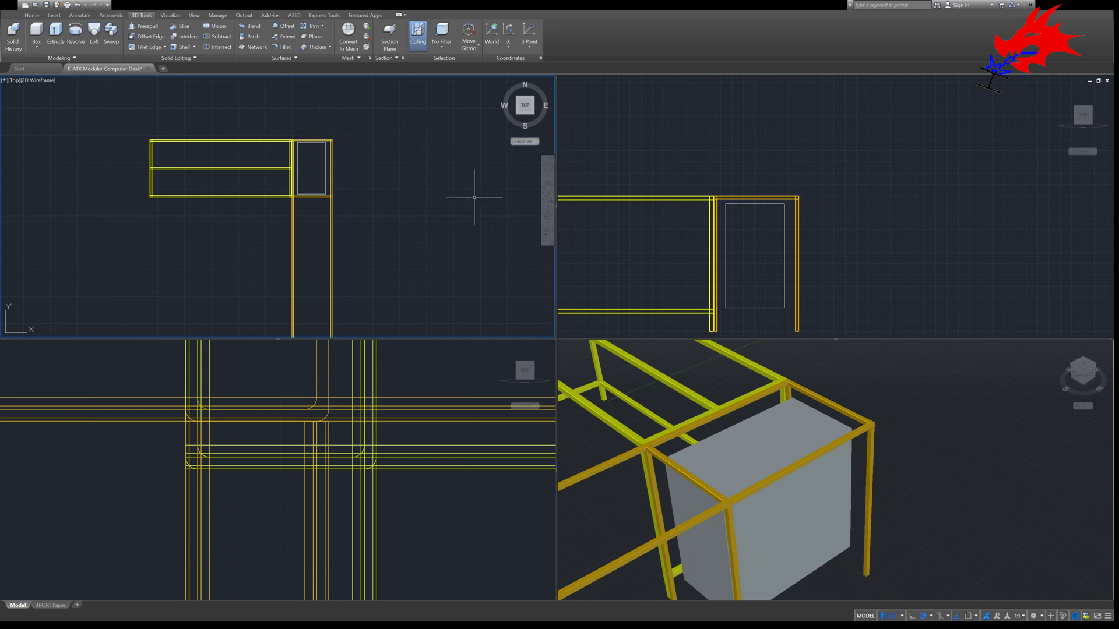
Slice the two overlong cross tubes flush with the front tube's outer edge, keeping only the portions beside the tower case box
scroll(316, 207, up, 4)
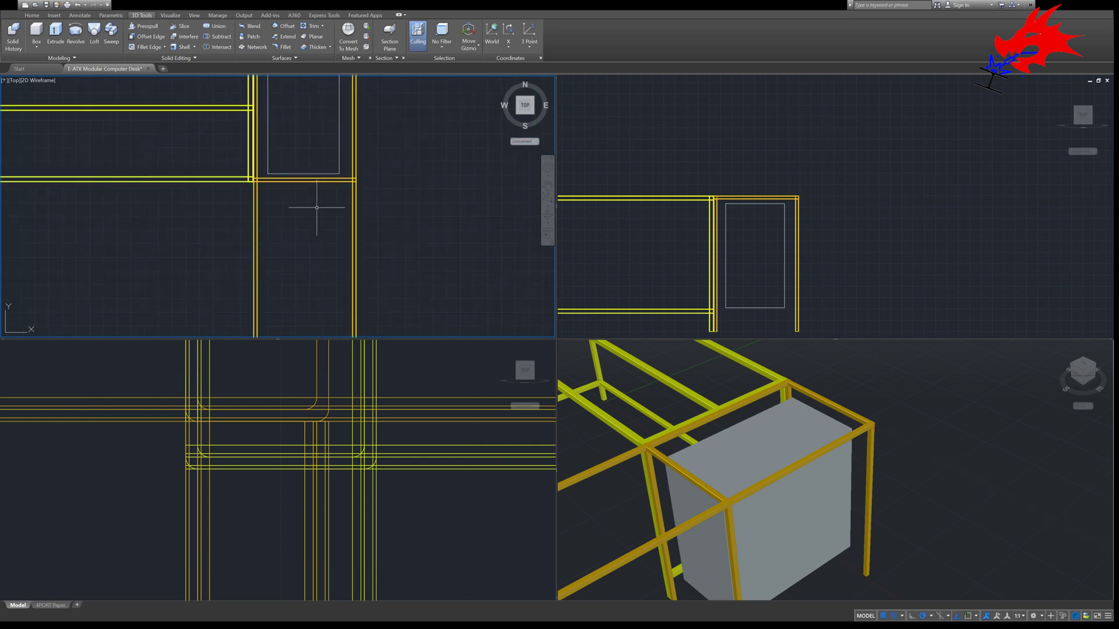
key(space)
click(255, 215)
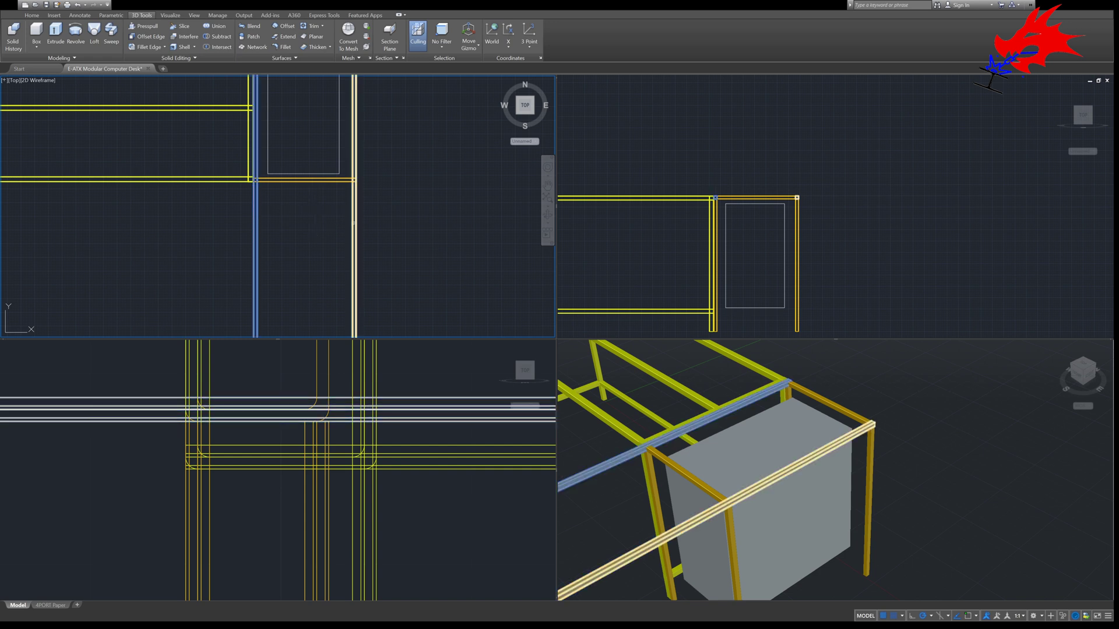
click(354, 222)
key(Return)
scroll(267, 174, up, 4)
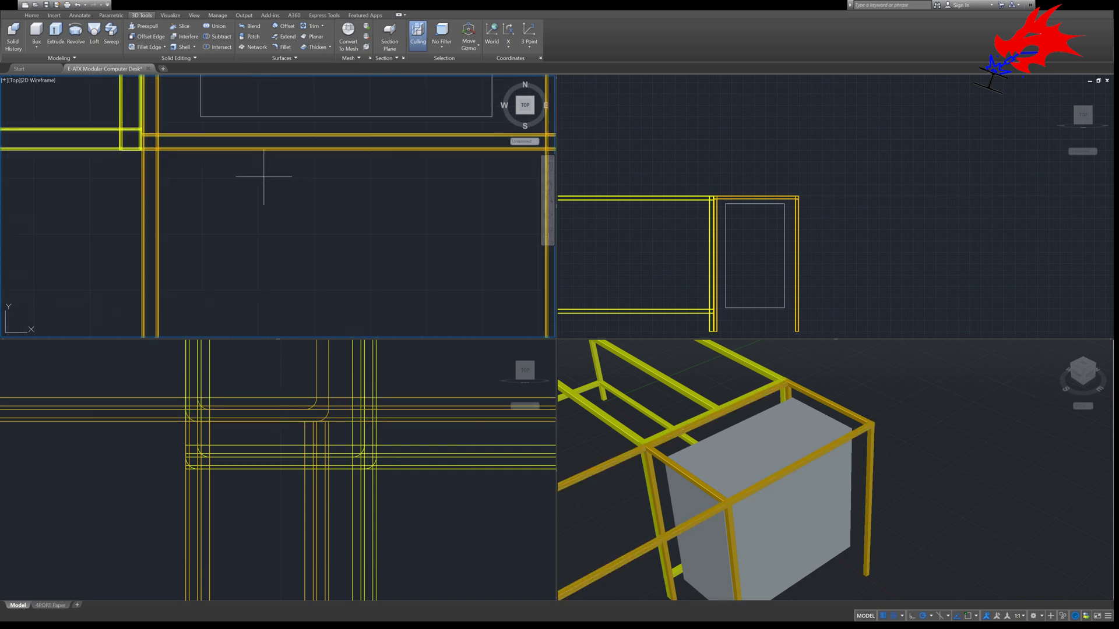
scroll(142, 153, up, 2)
scroll(142, 153, down, 2)
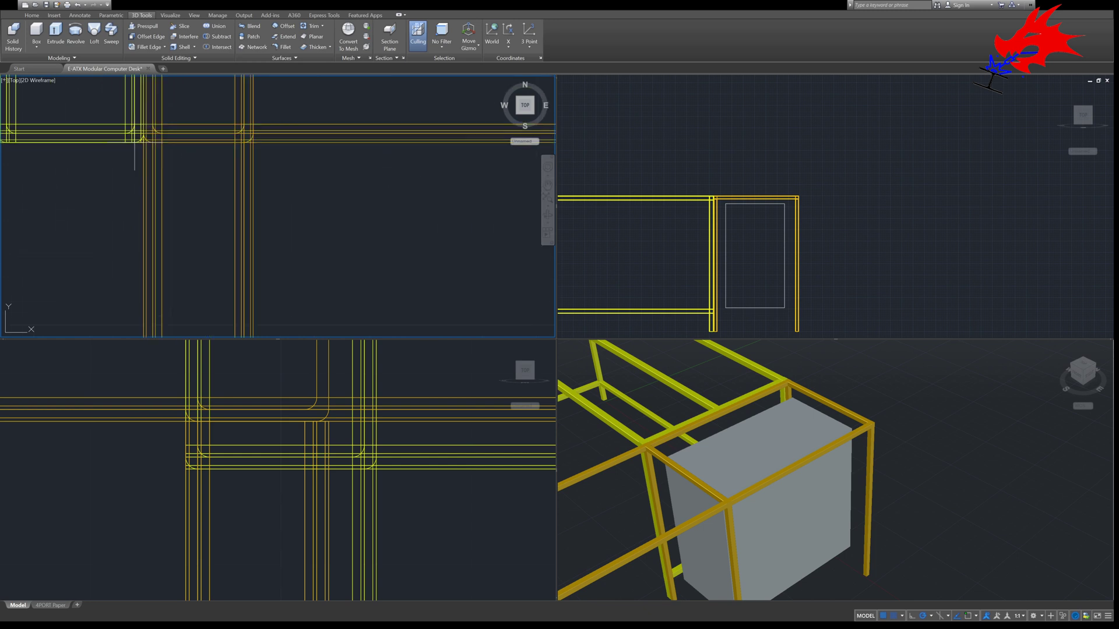
scroll(349, 156, down, 3)
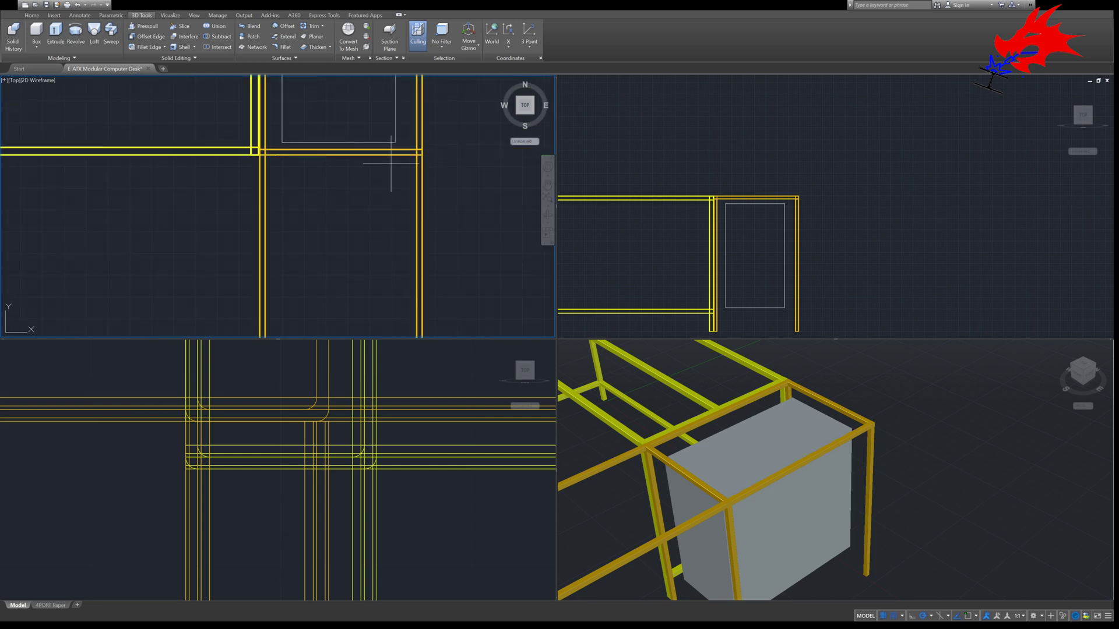
key(ctrl+z)
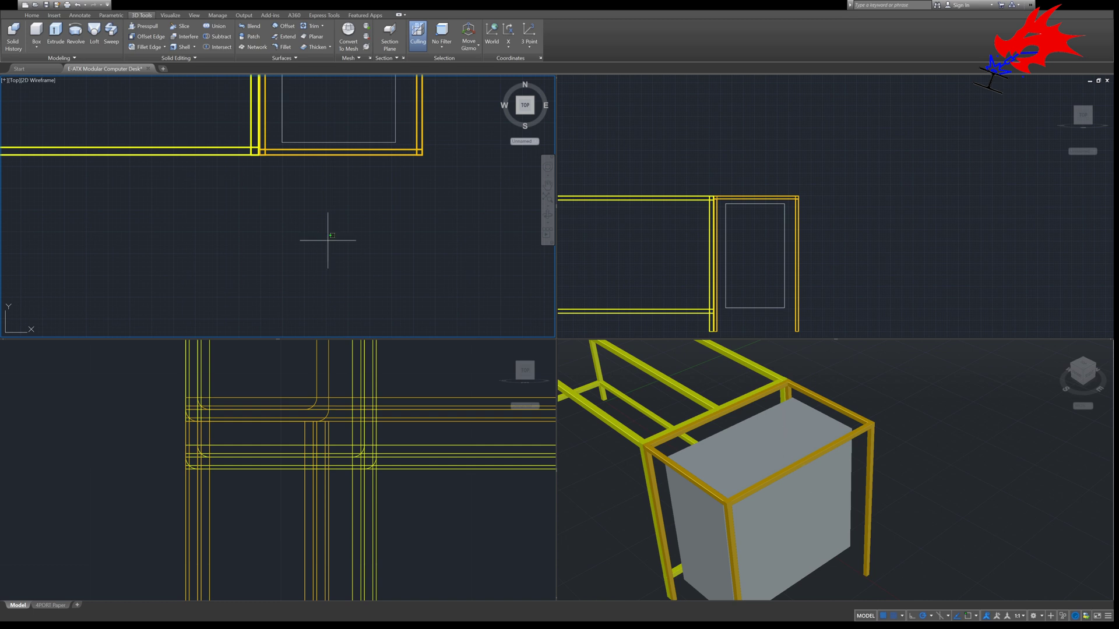
Copy the four top tubes of the tower case frame down to form lower rails, flush with the underside of the desk's lower tube
middle_drag(310, 168, 258, 345)
click(796, 466)
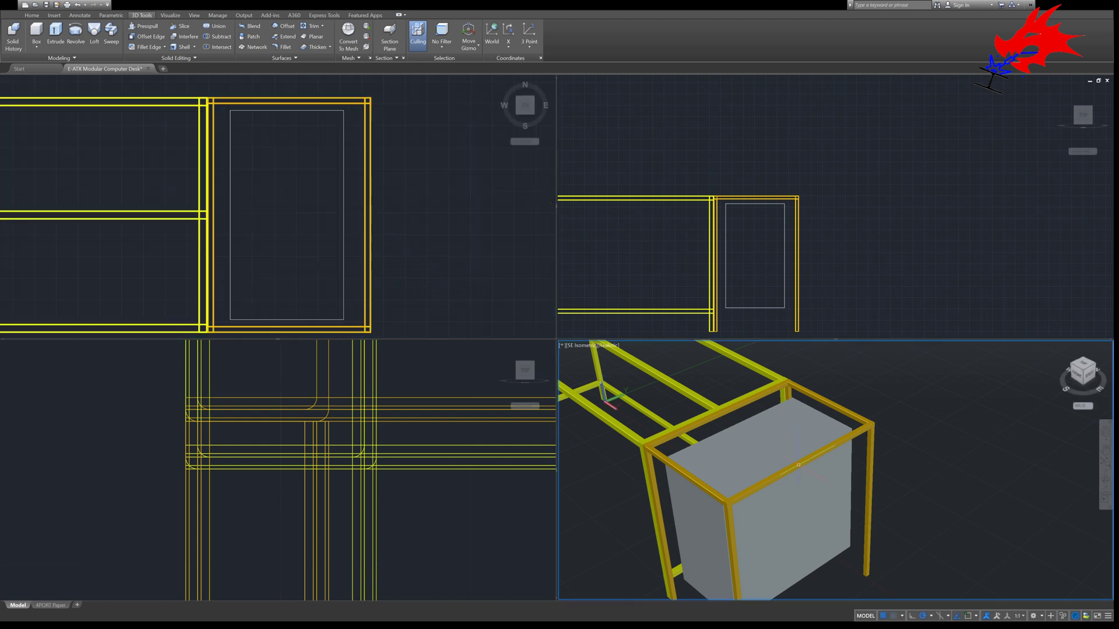
click(797, 466)
click(834, 404)
click(734, 405)
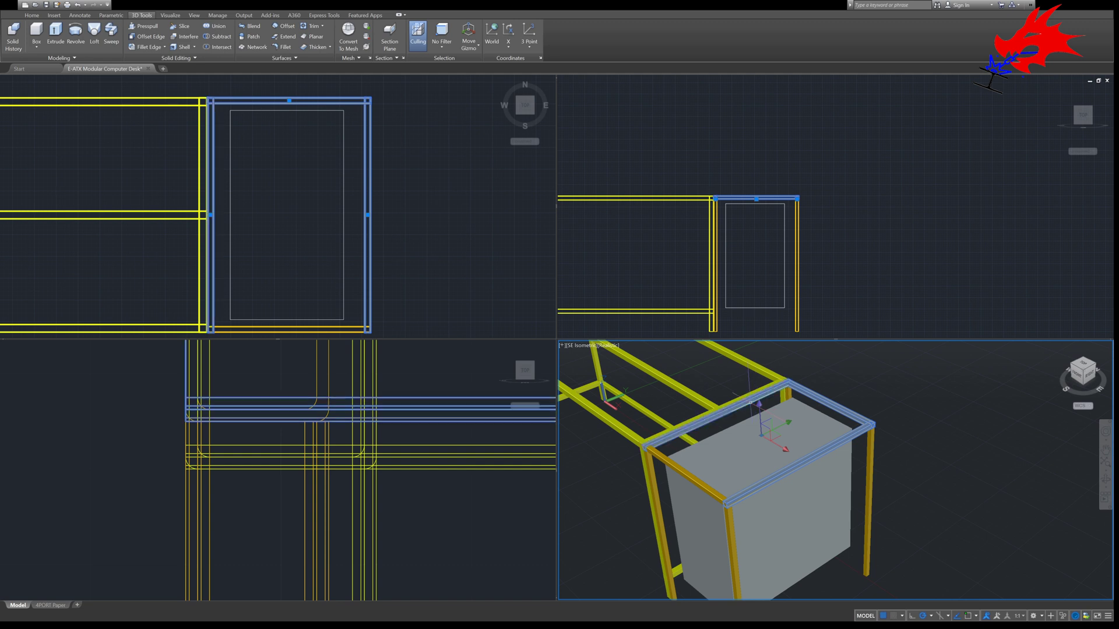
click(674, 465)
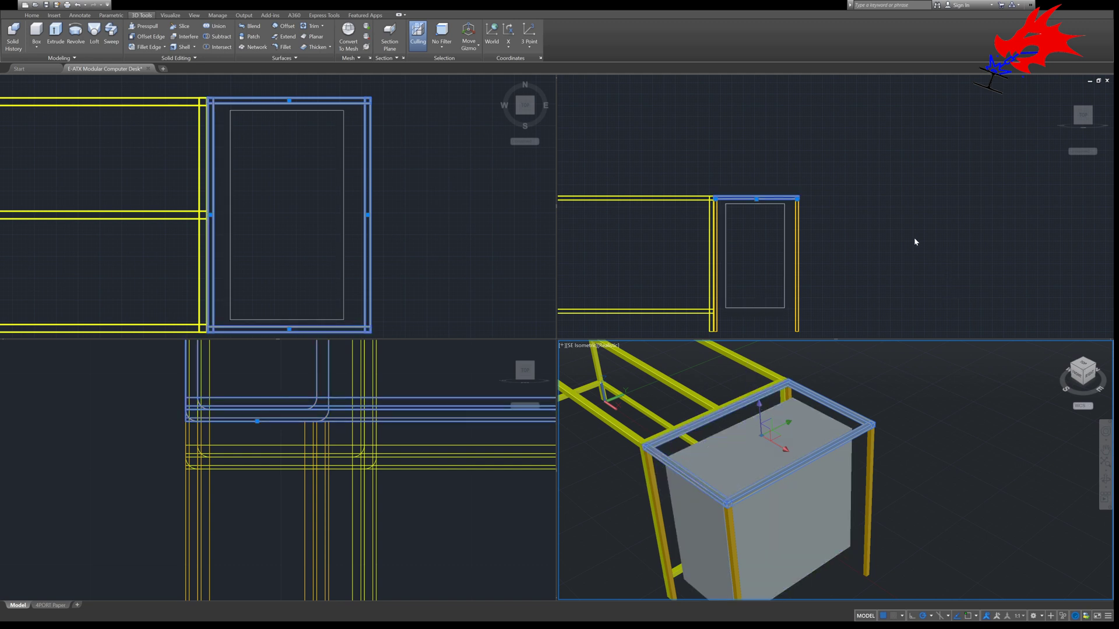
click(733, 145)
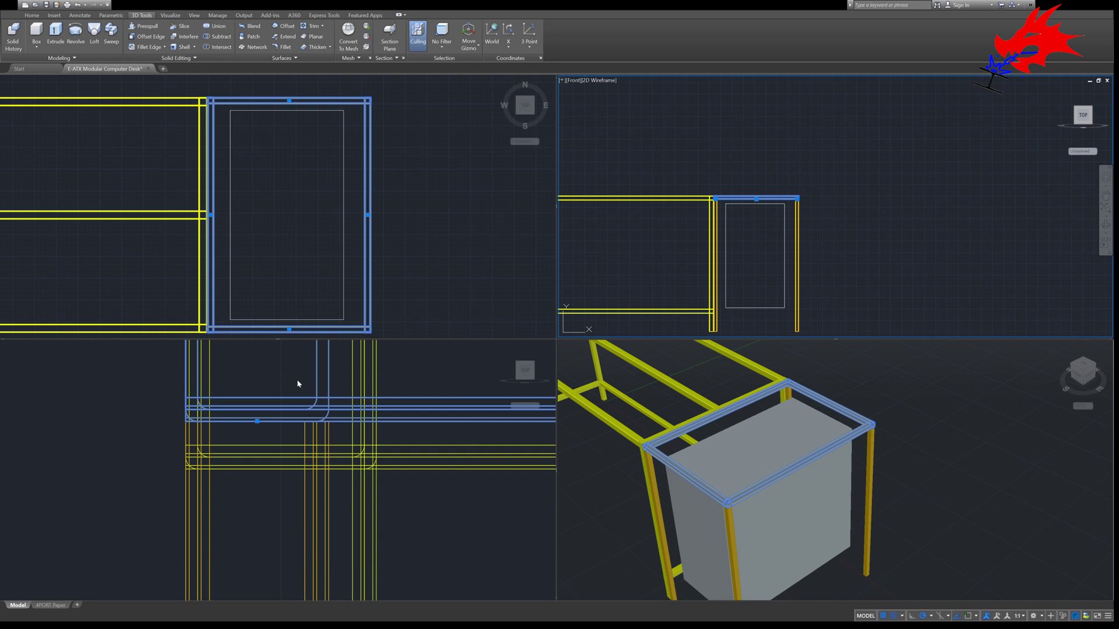
scroll(758, 200, up, 6)
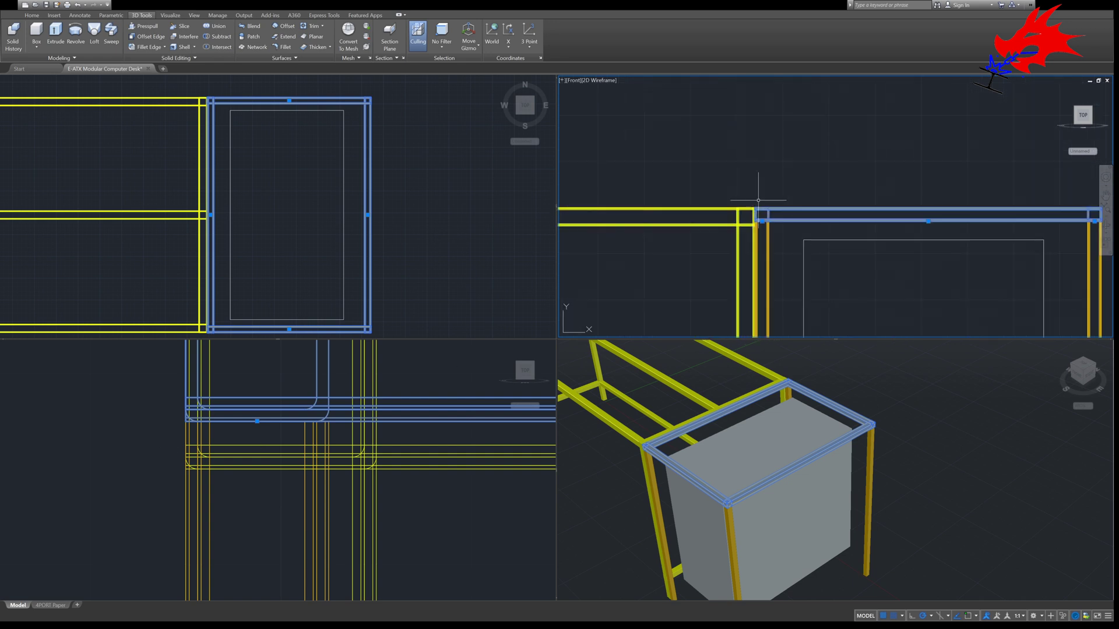
scroll(776, 236, up, 2)
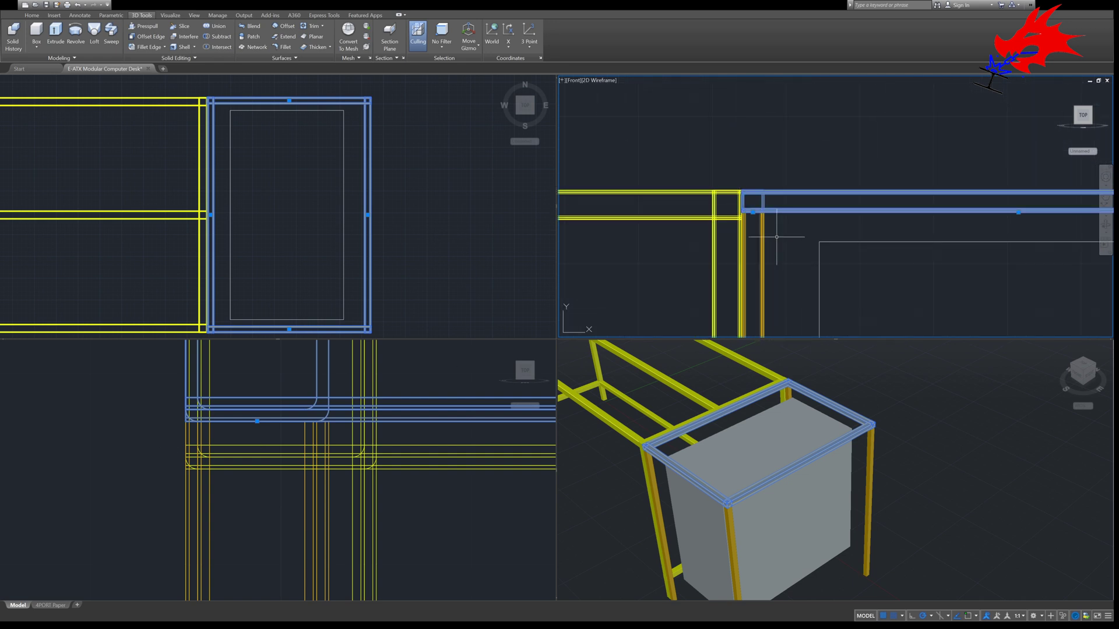
scroll(776, 236, down, 5)
click(729, 192)
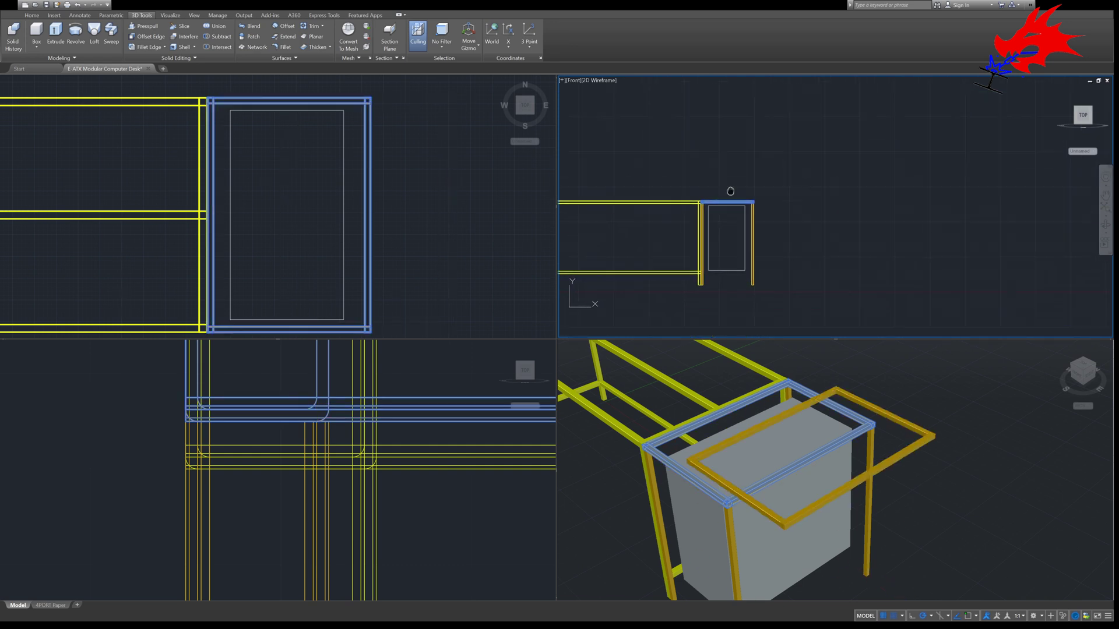
scroll(727, 197, up, 5)
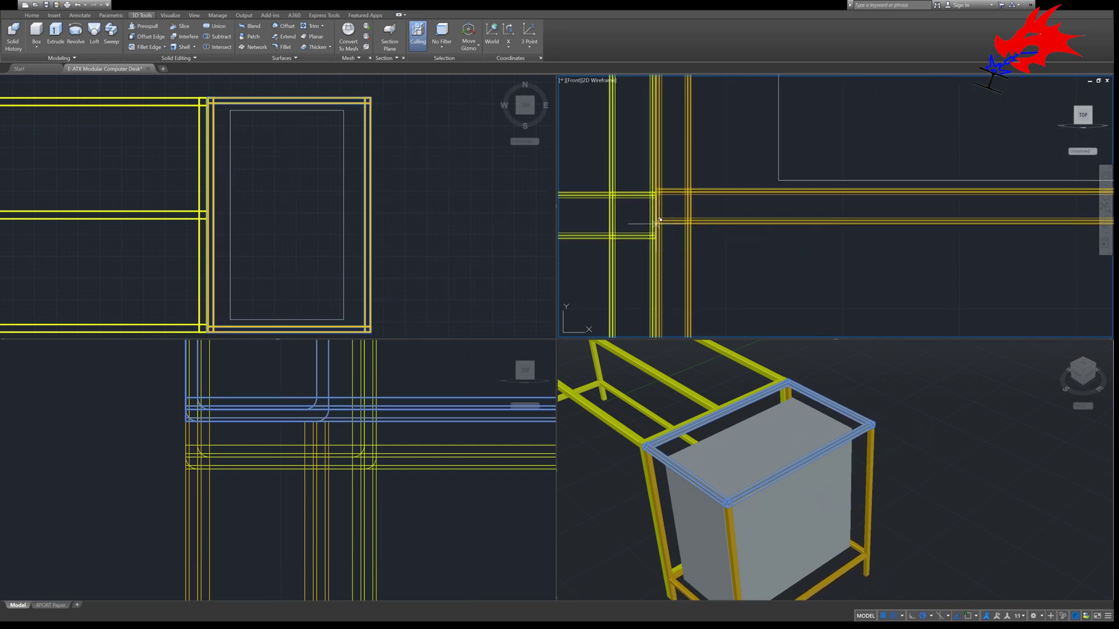
scroll(660, 223, down, 3)
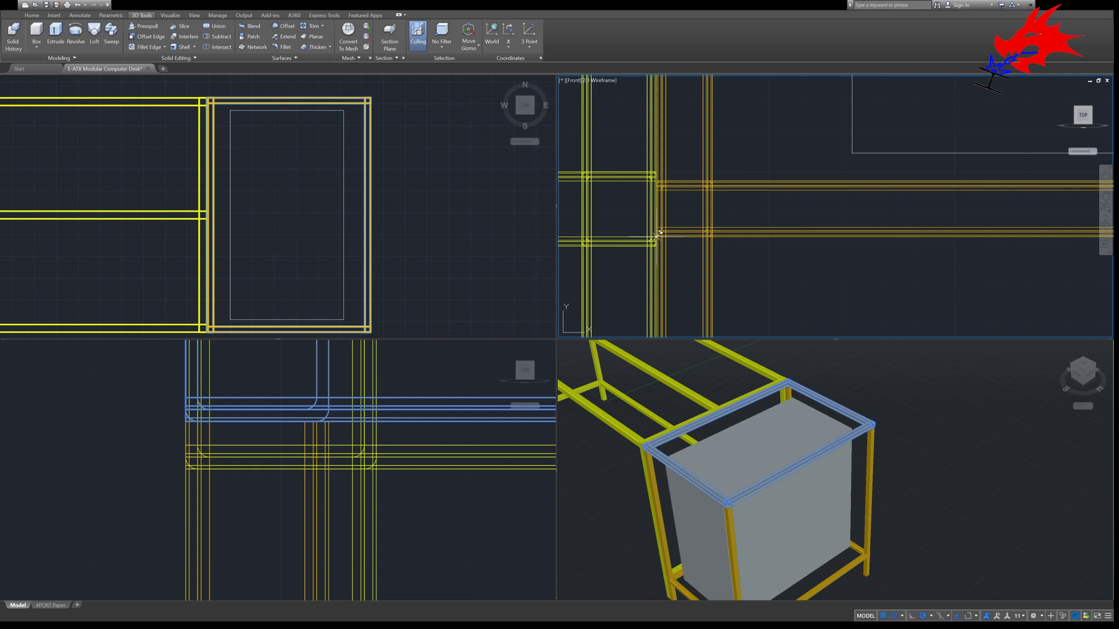
click(657, 227)
key(Escape)
scroll(849, 263, down, 10)
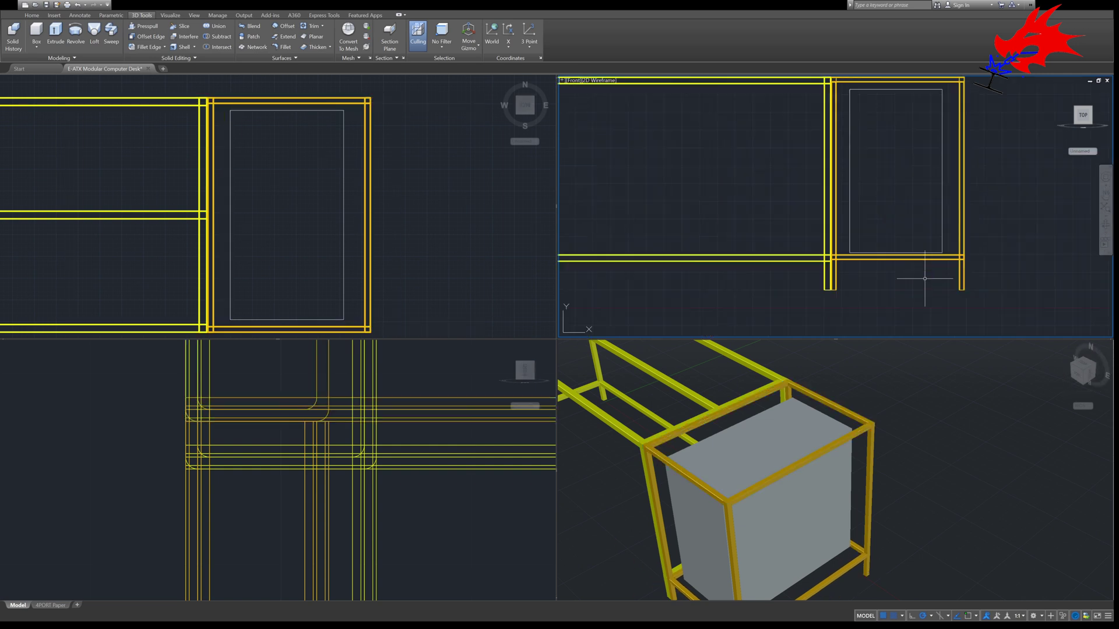
Change the color of the tower case box inside the frame to black
scroll(946, 260, up, 4)
scroll(901, 253, down, 4)
click(947, 481)
scroll(947, 481, down, 3)
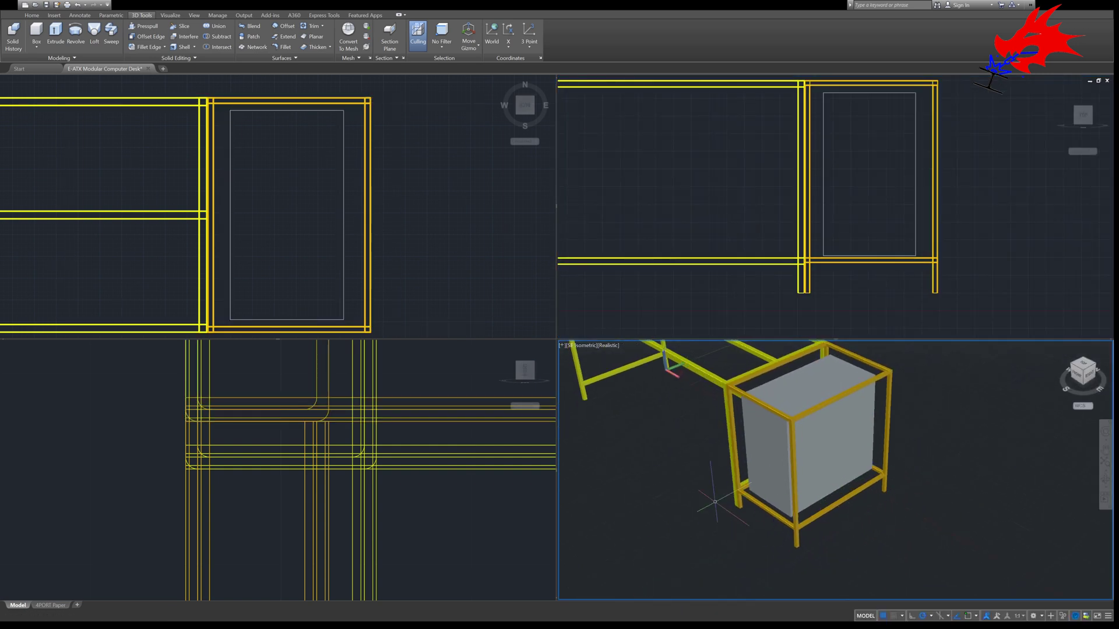
shift+middle_drag(699, 493, 811, 468)
click(811, 468)
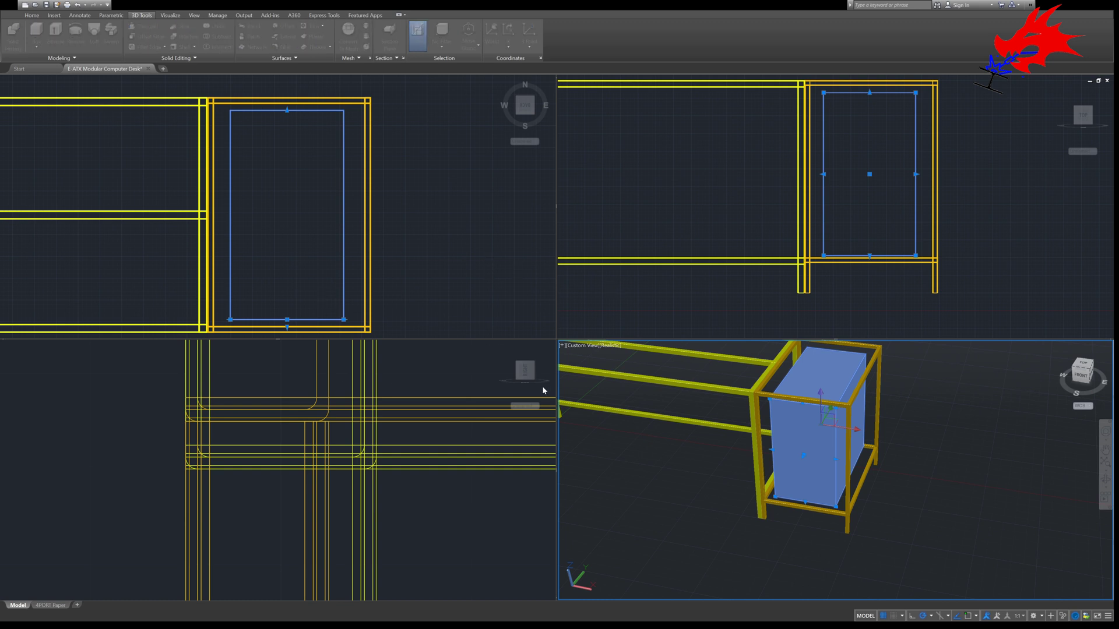
click(31, 16)
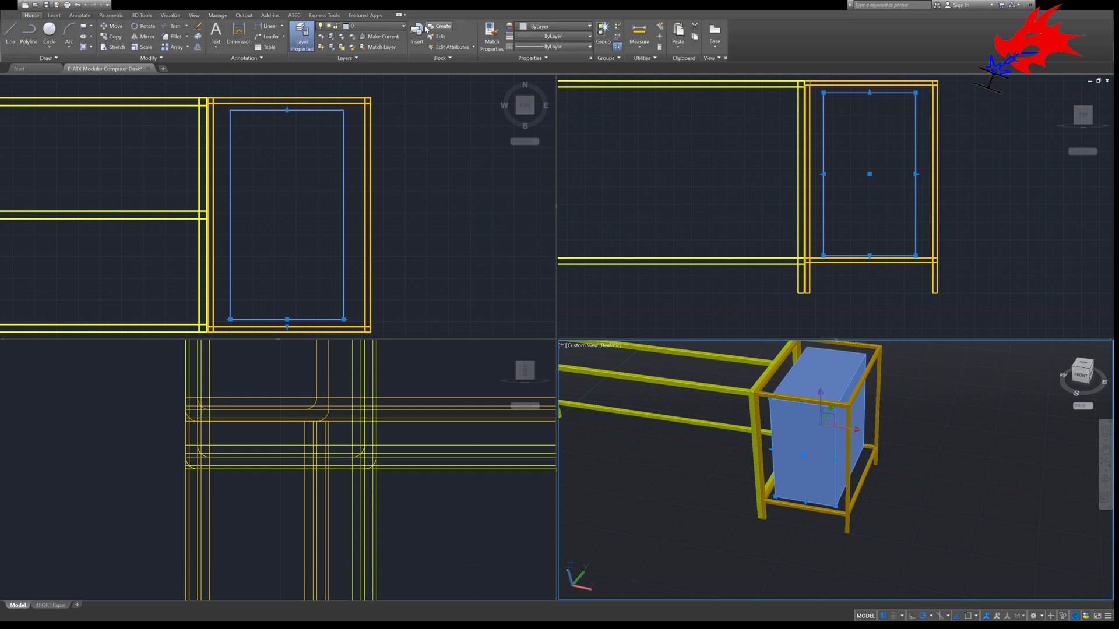
key(Escape)
click(805, 446)
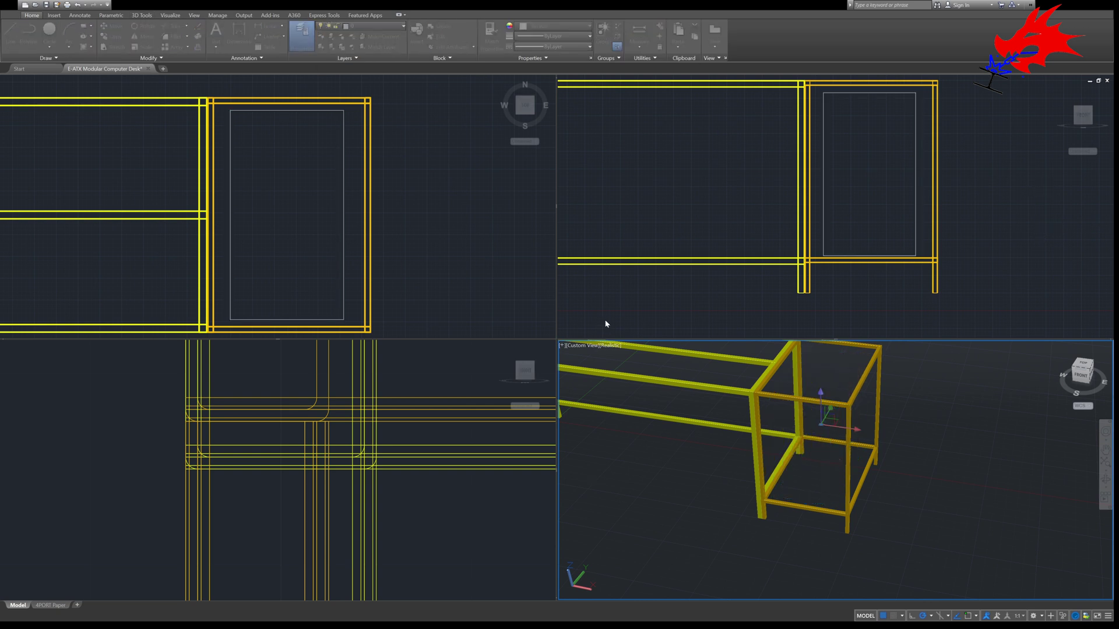
key(Escape)
Fit the desk and tower case frames in every viewport and examine the whole assembly
shift+middle_drag(621, 499, 670, 477)
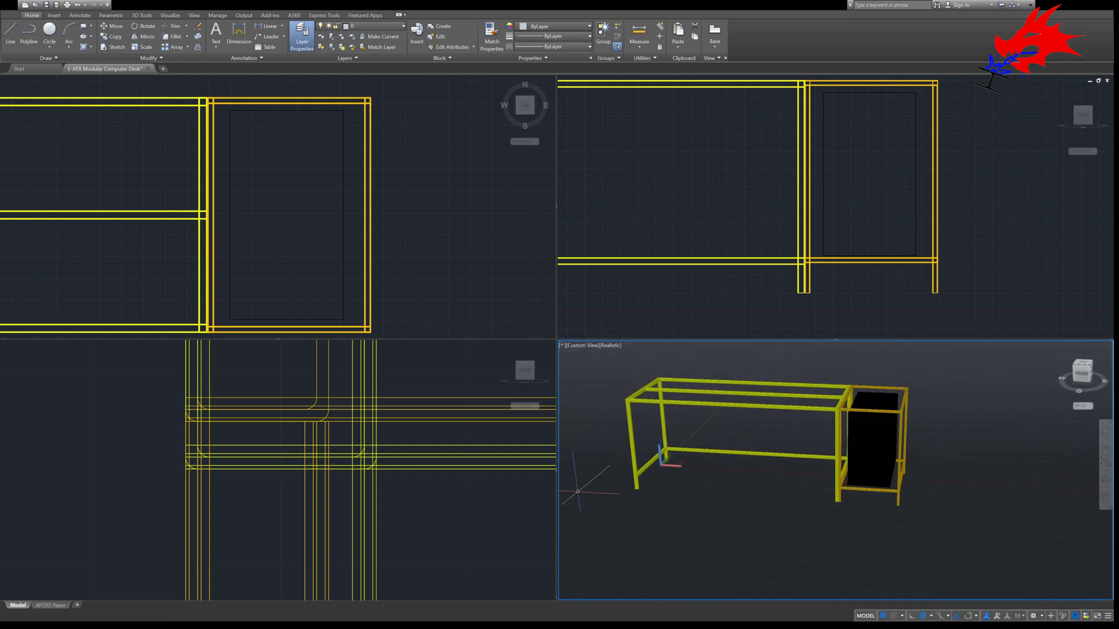
click(535, 204)
click(546, 197)
click(1090, 208)
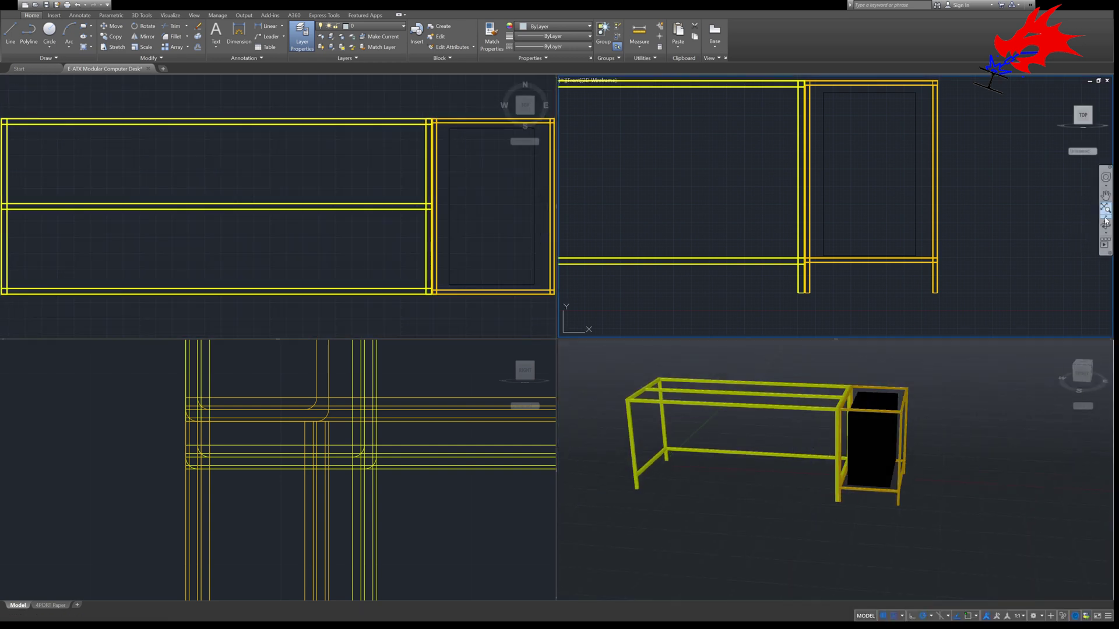
click(1105, 208)
click(537, 457)
click(546, 461)
click(1090, 462)
click(1106, 461)
Display the Base Models layer with the square tube stock and return the 3D view to SE Isometric
click(909, 485)
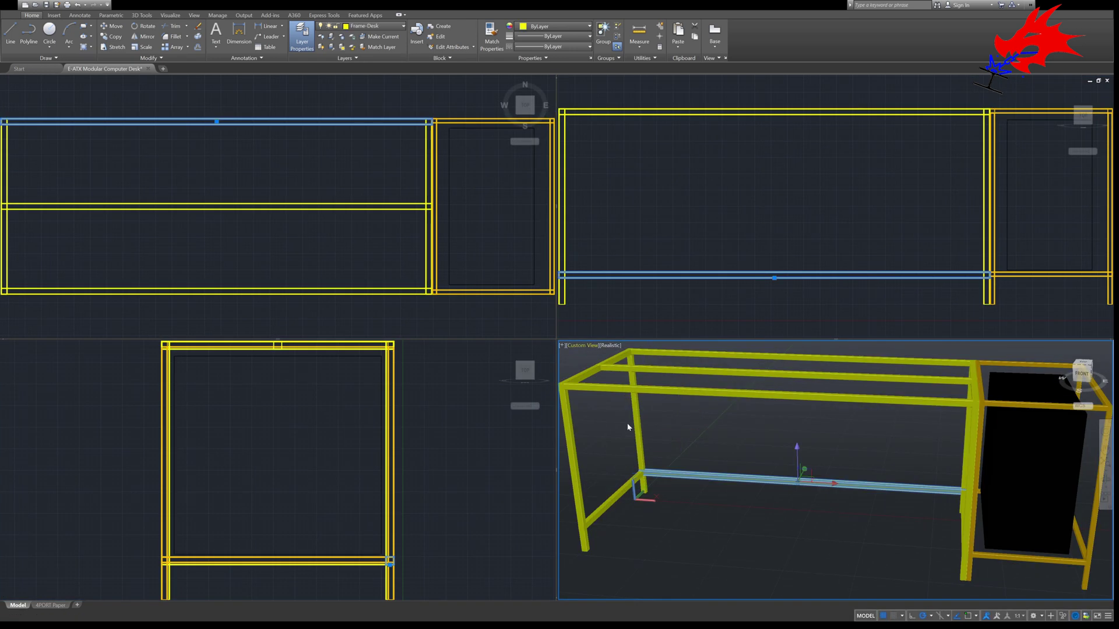
key(Escape)
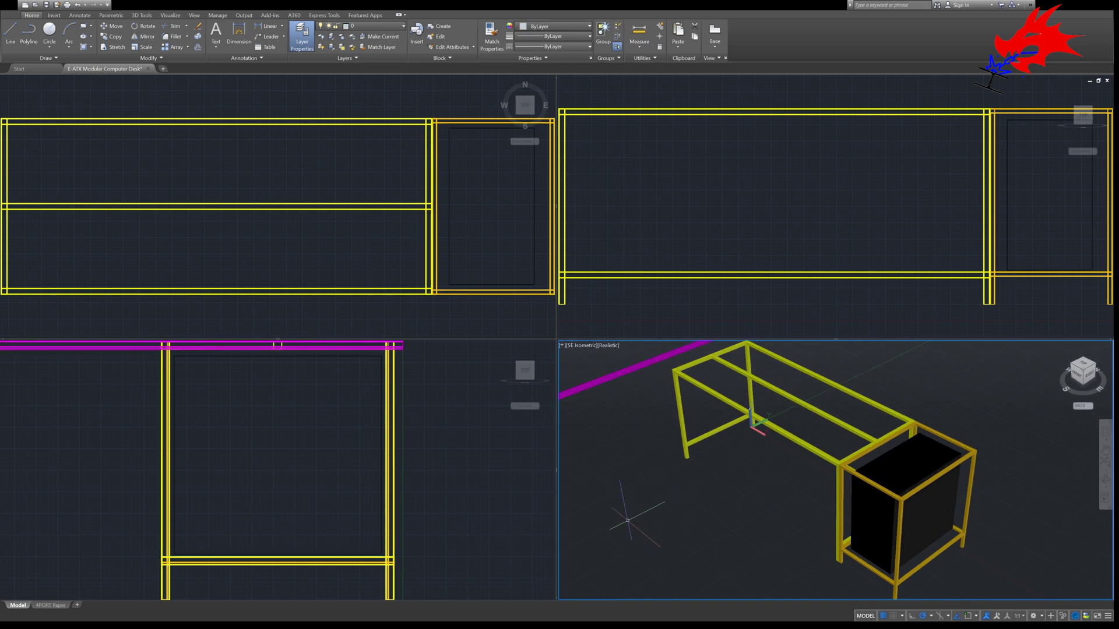
middle_drag(628, 521, 845, 524)
scroll(845, 524, up, 2)
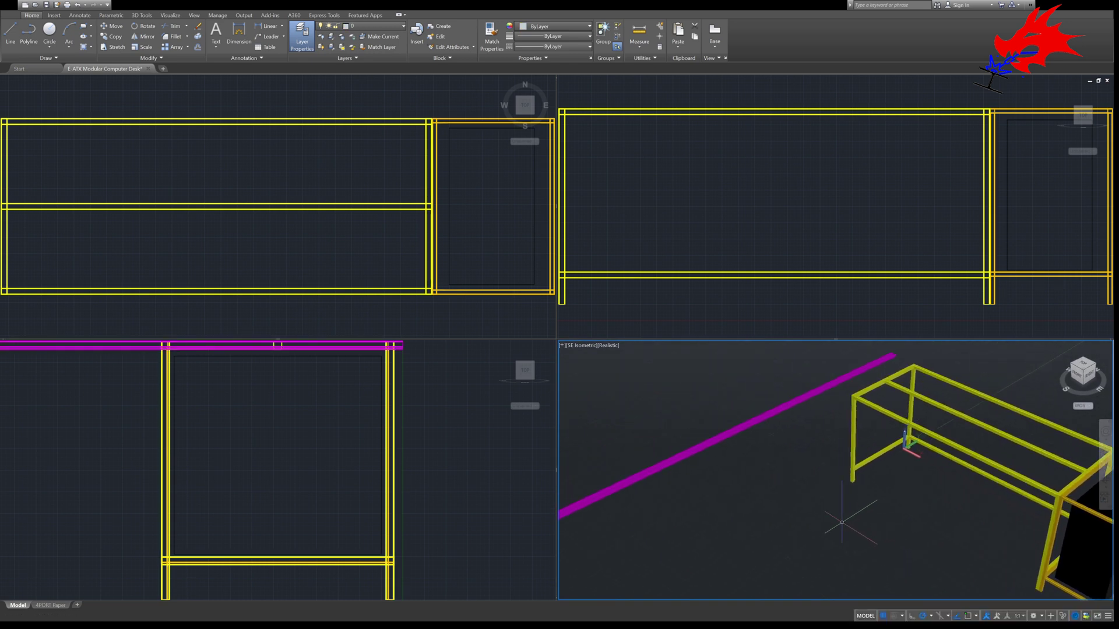
Start a sheet outline in the top view with a horizontal polyline edge running away from the far end of the base tube
click(429, 456)
click(425, 282)
scroll(425, 292, down, 5)
middle_drag(289, 286, 366, 269)
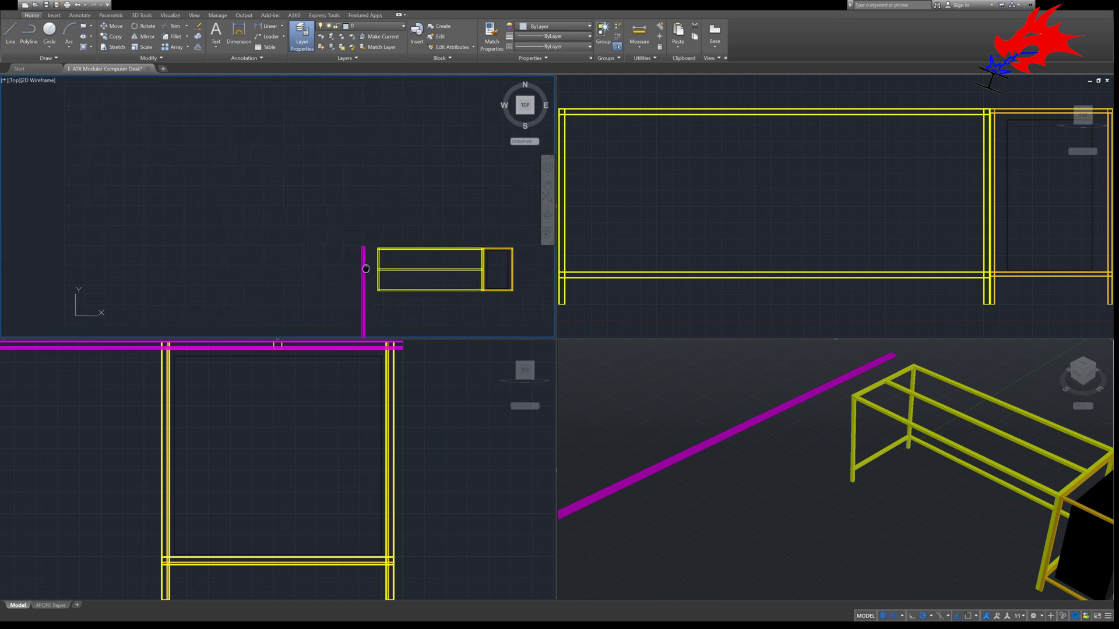
scroll(366, 268, up, 1)
scroll(346, 236, up, 2)
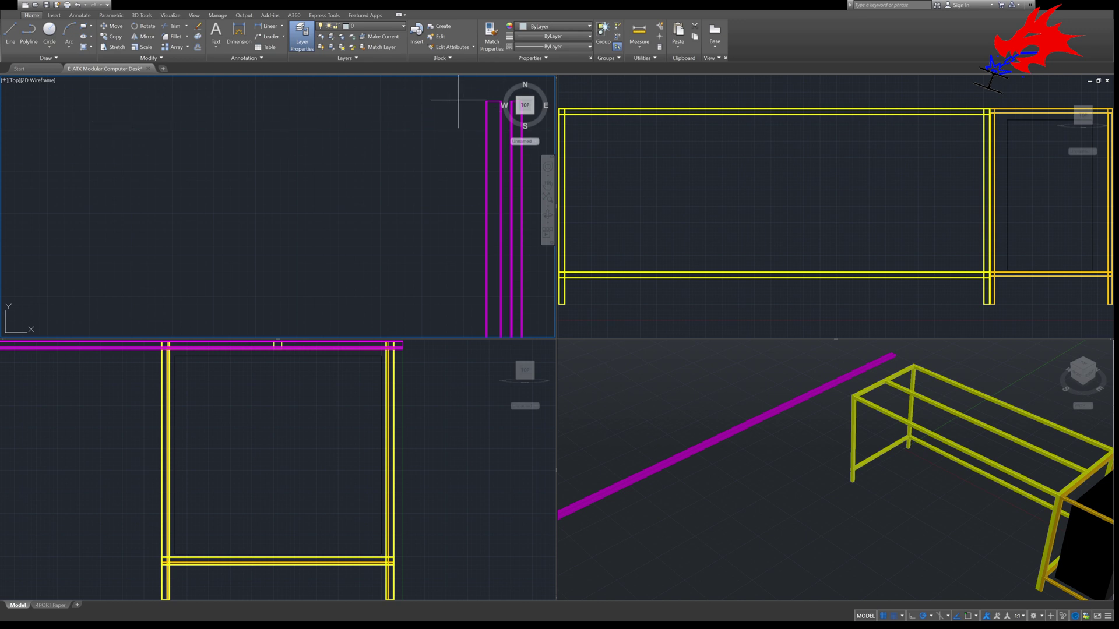
scroll(465, 100, up, 3)
scroll(292, 194, down, 3)
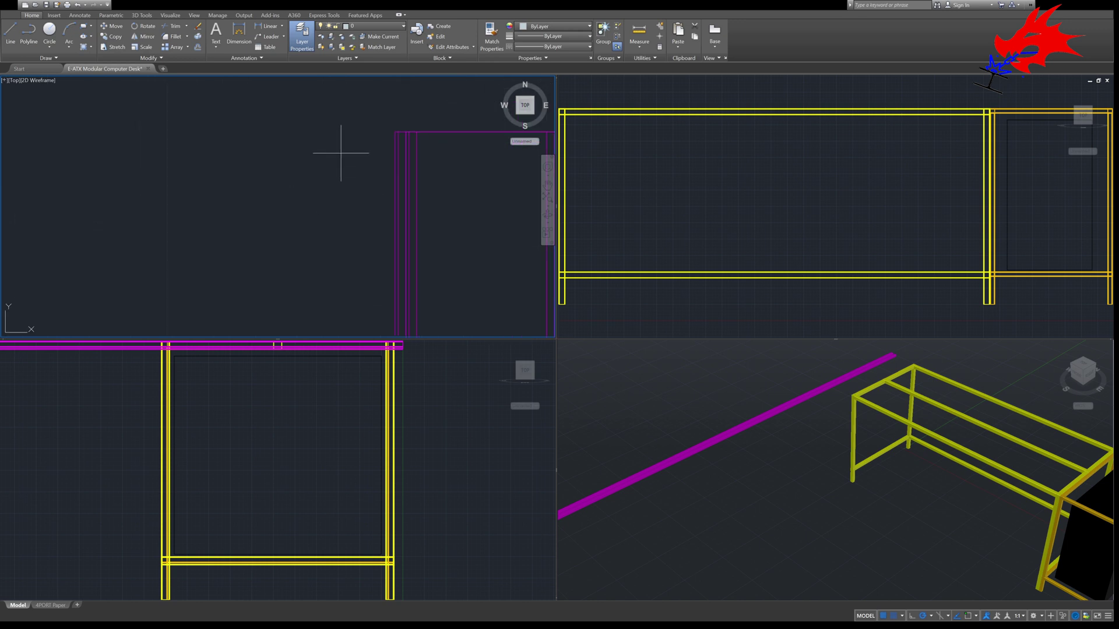
mouse_move(341, 132)
mouse_down()
mouse_move(145, 105)
mouse_move(103, 132)
mouse_up()
key(Return)
scroll(278, 207, up, 3)
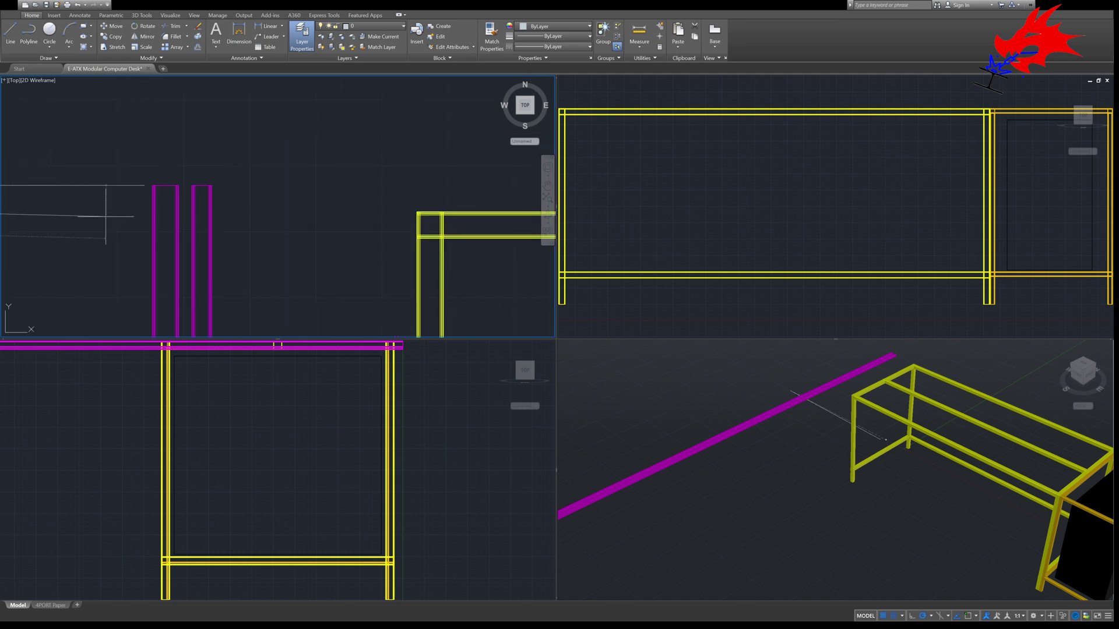
scroll(278, 207, down, 5)
scroll(278, 206, up, 3)
click(216, 119)
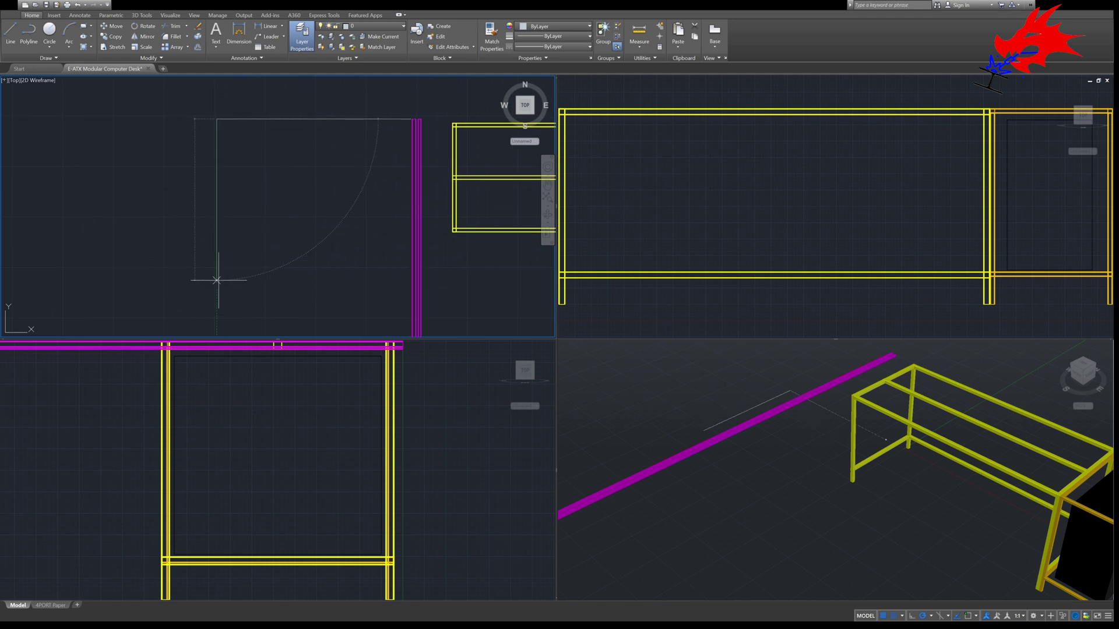
Complete the rectangular sheet outline along the base tube's full length and close it back at the tube
scroll(217, 280, up, 2)
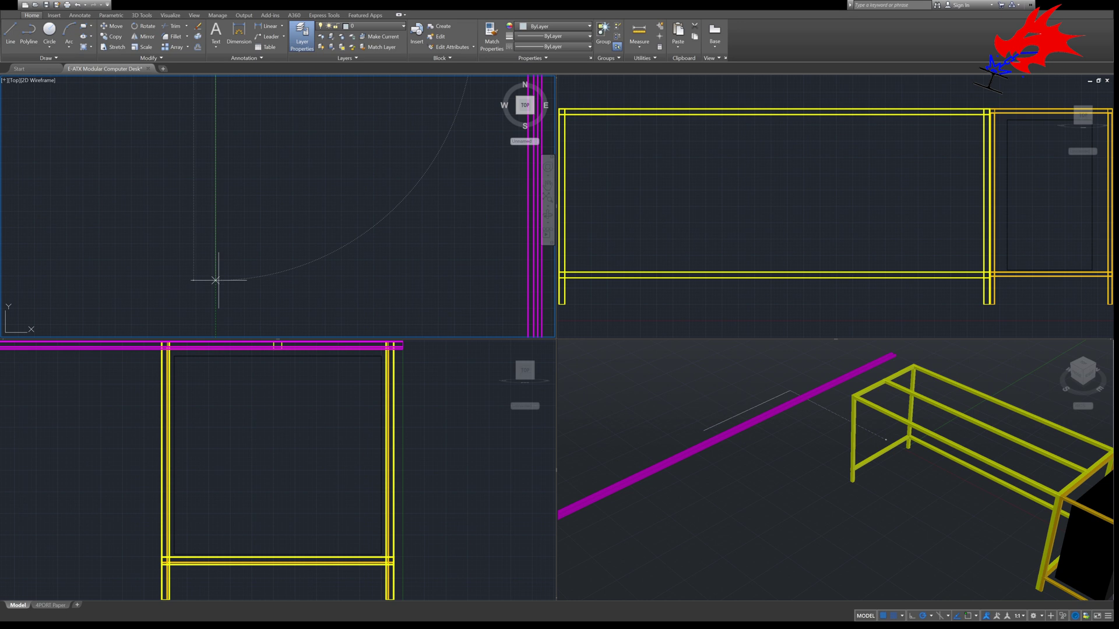
scroll(215, 281, down, 5)
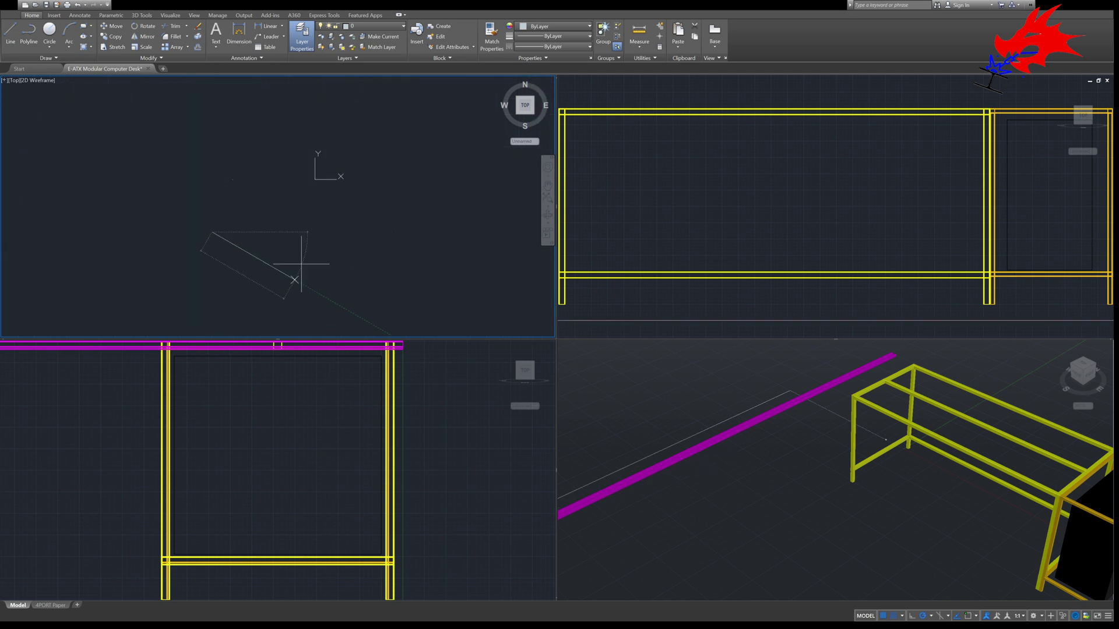
scroll(257, 219, up, 2)
scroll(215, 230, up, 4)
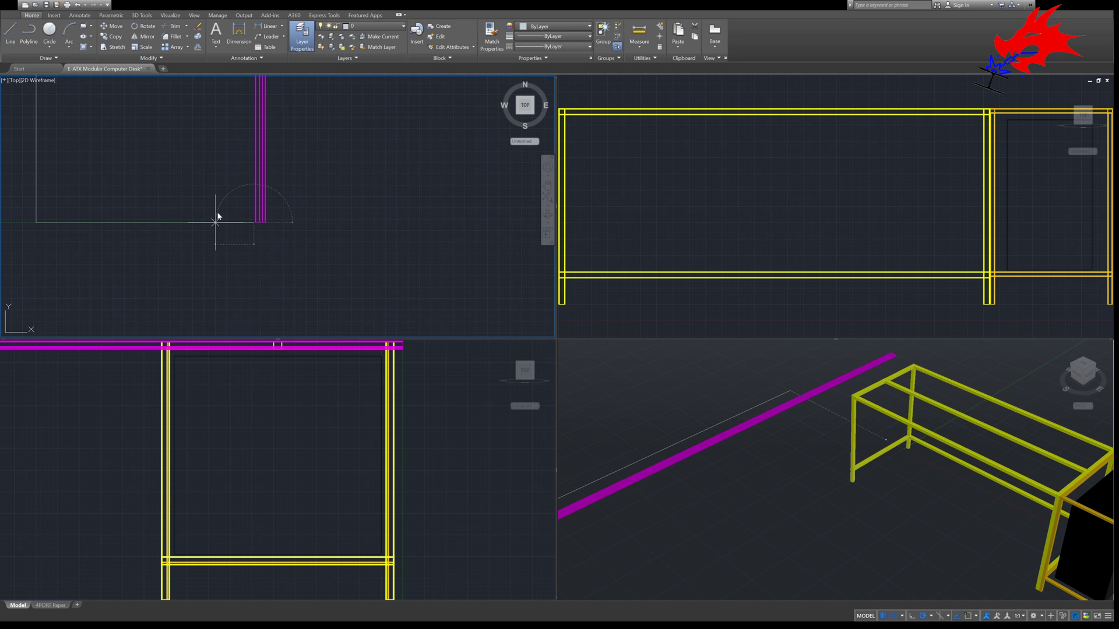
click(215, 221)
key(Return)
click(205, 222)
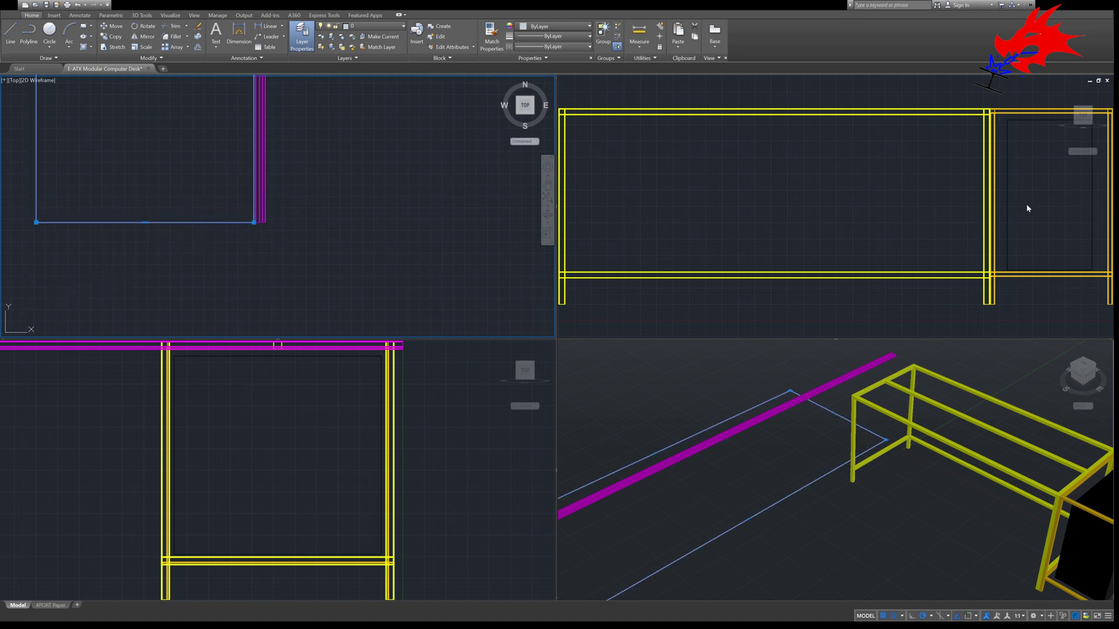
key(Escape)
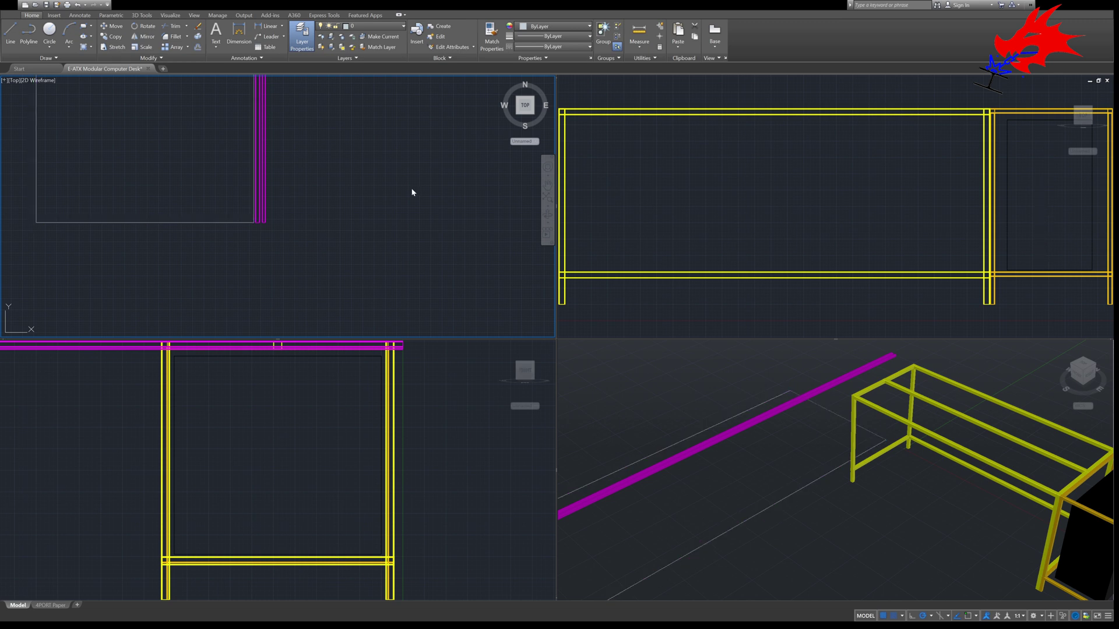
Assign the rectangular outline to the Base Models layer and extrude it into a thin sheet
click(146, 221)
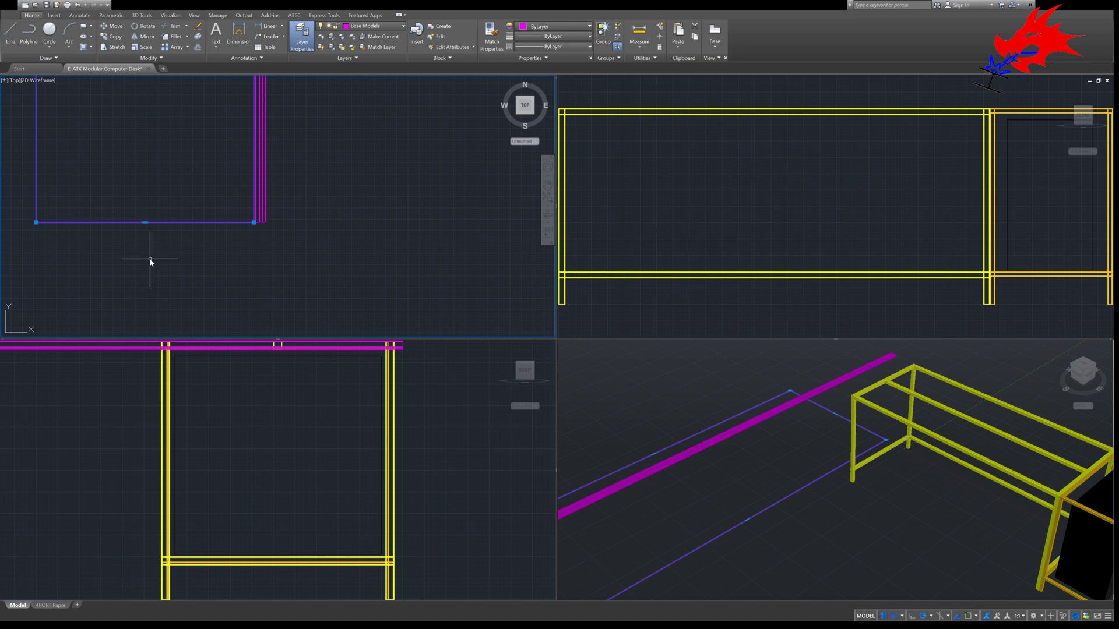
middle_drag(155, 250, 260, 290)
scroll(261, 290, down, 2)
middle_drag(273, 194, 285, 246)
scroll(289, 242, down, 2)
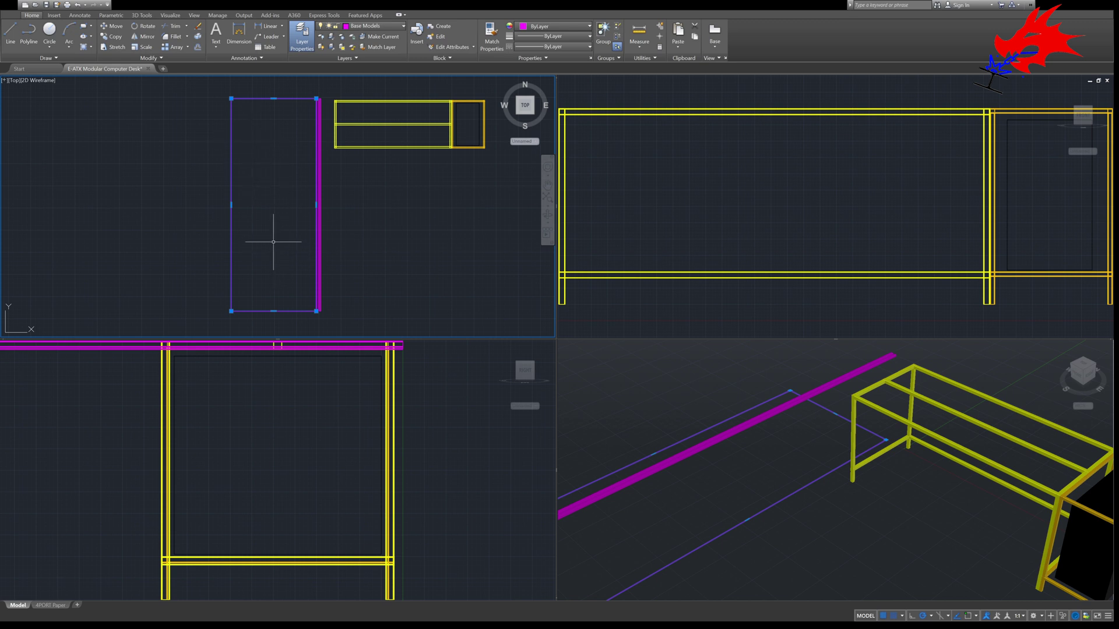
text(ext)
key(Return)
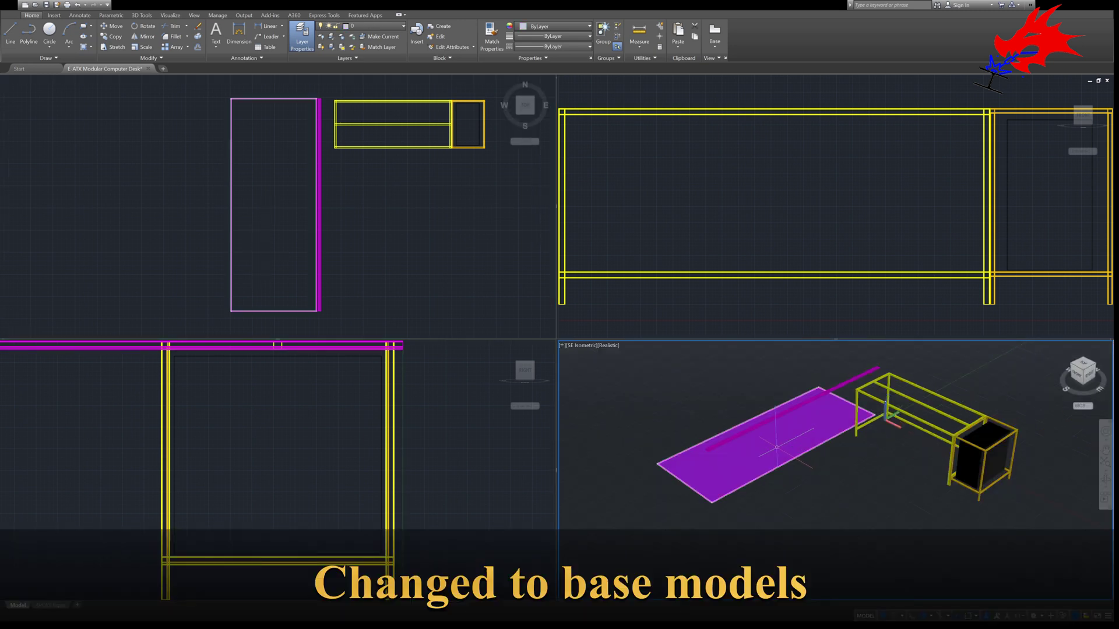
Select the extruded sheet and examine its thickness in the right side view
click(776, 447)
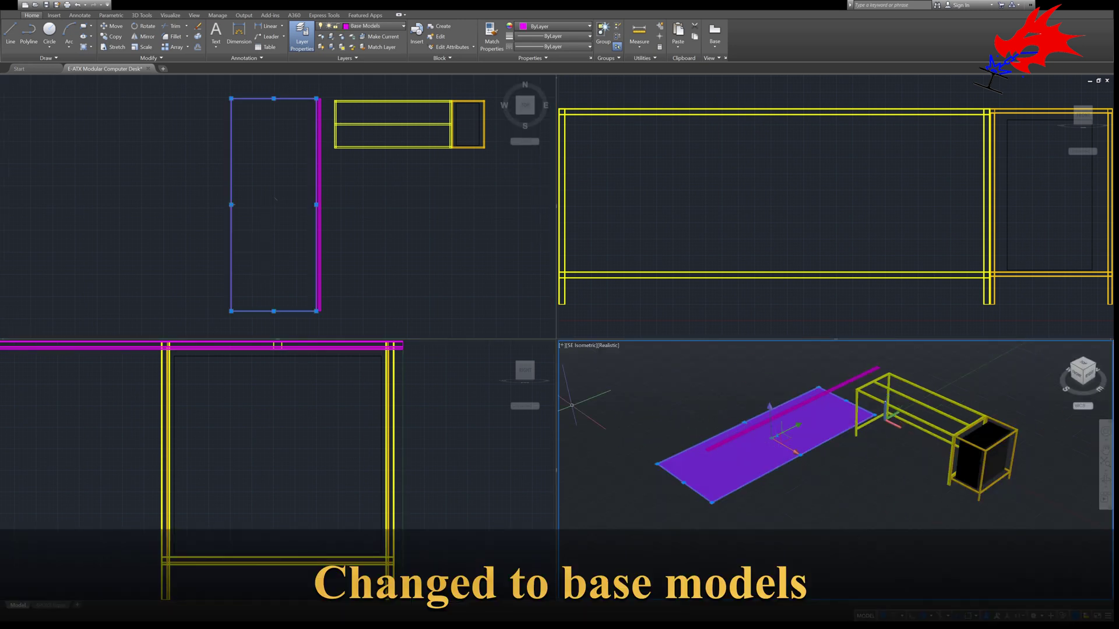
click(198, 454)
scroll(195, 458, down, 3)
scroll(200, 475, up, 5)
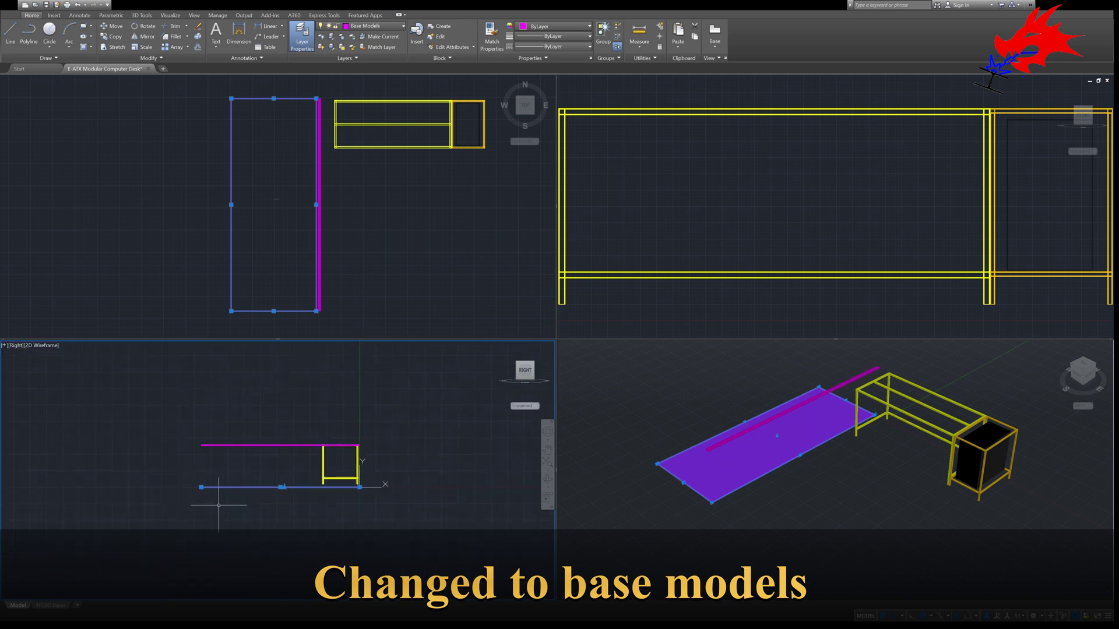
key(Escape)
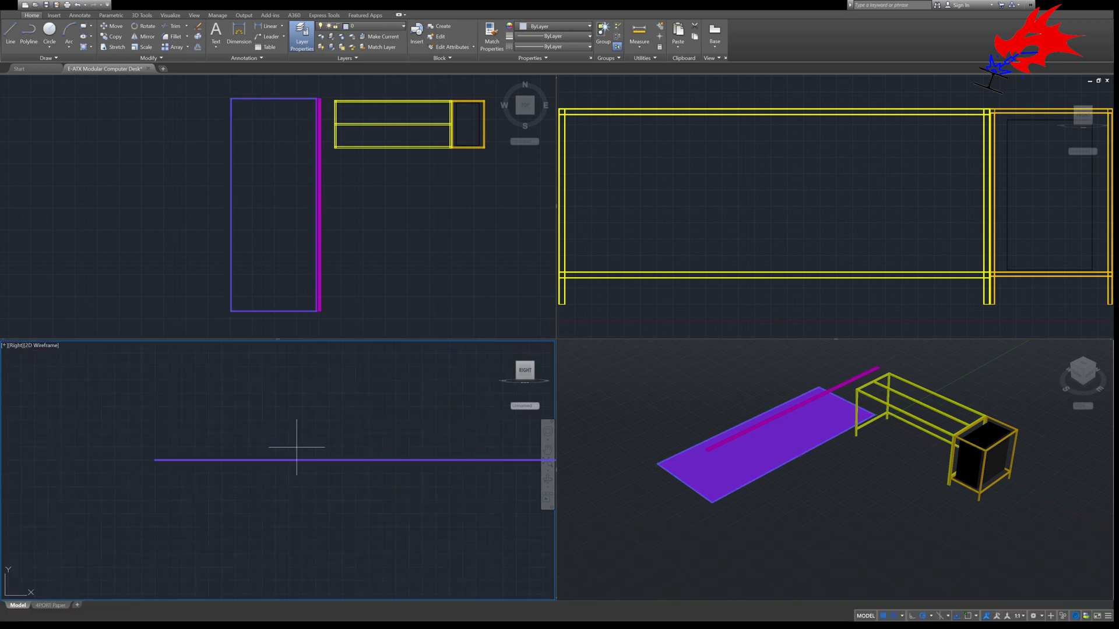
Move the sheet vertically in the right side view, snapping its lower end corner level with the base tubes' lower end corner
scroll(156, 465, up, 3)
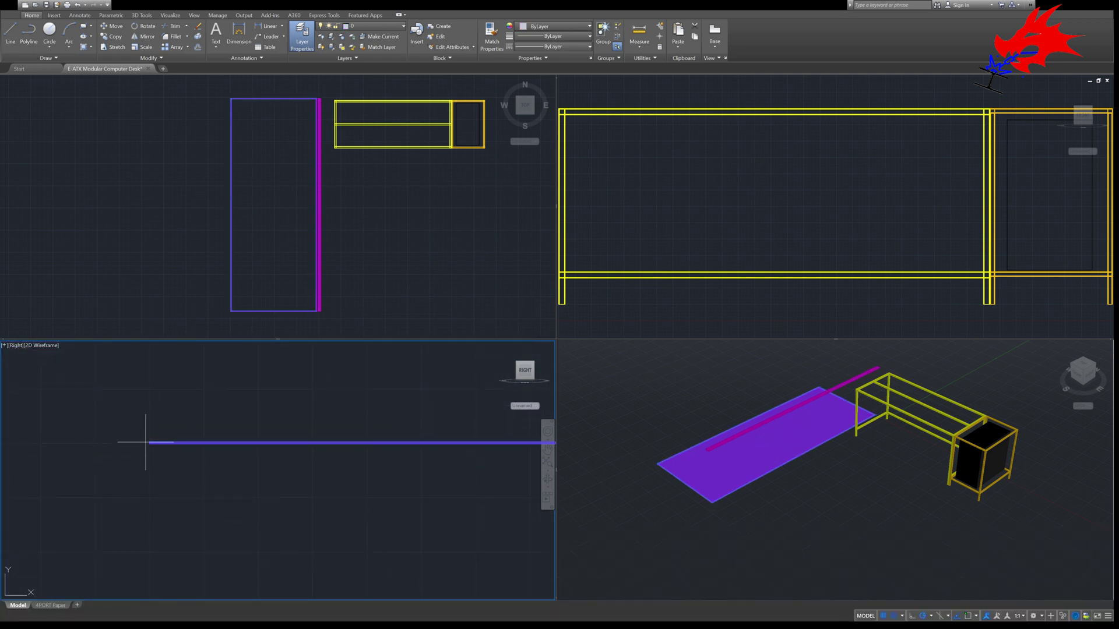
scroll(161, 461, up, 2)
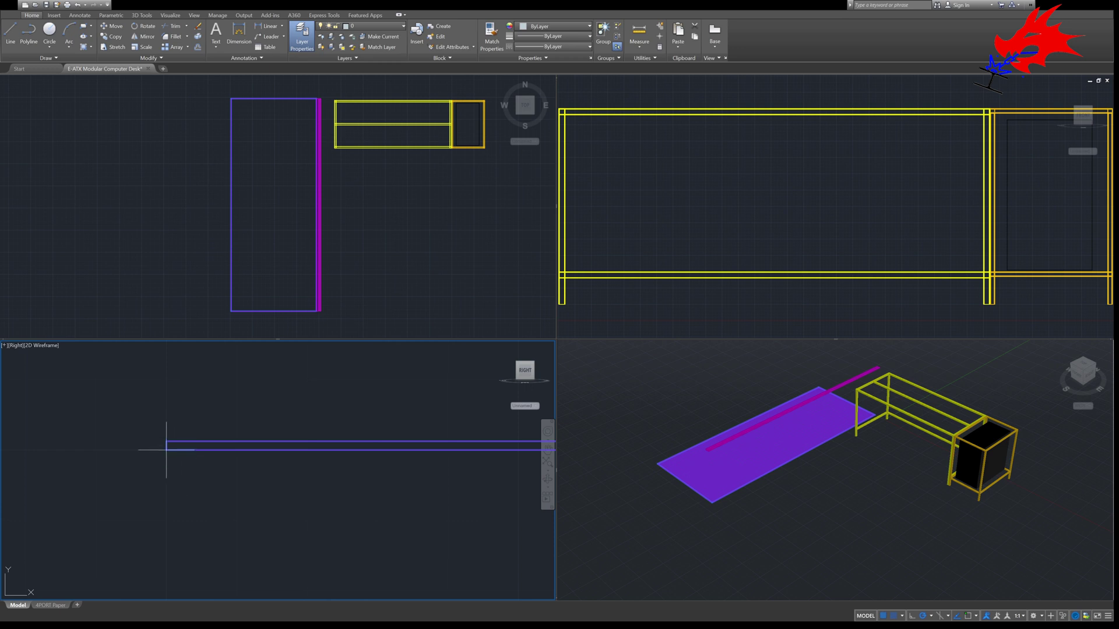
click(166, 450)
scroll(175, 443, down, 5)
middle_drag(196, 407, 197, 472)
scroll(175, 443, up, 4)
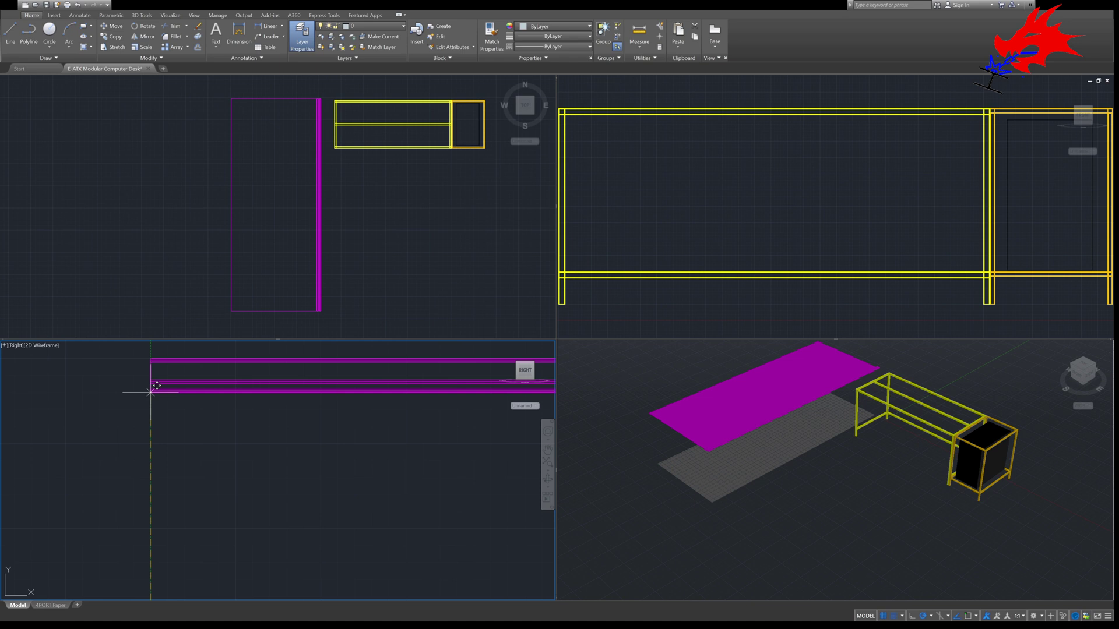
click(151, 392)
Examine the moved sheet's alignment with the base tubes in the top view and the 3D view
click(366, 226)
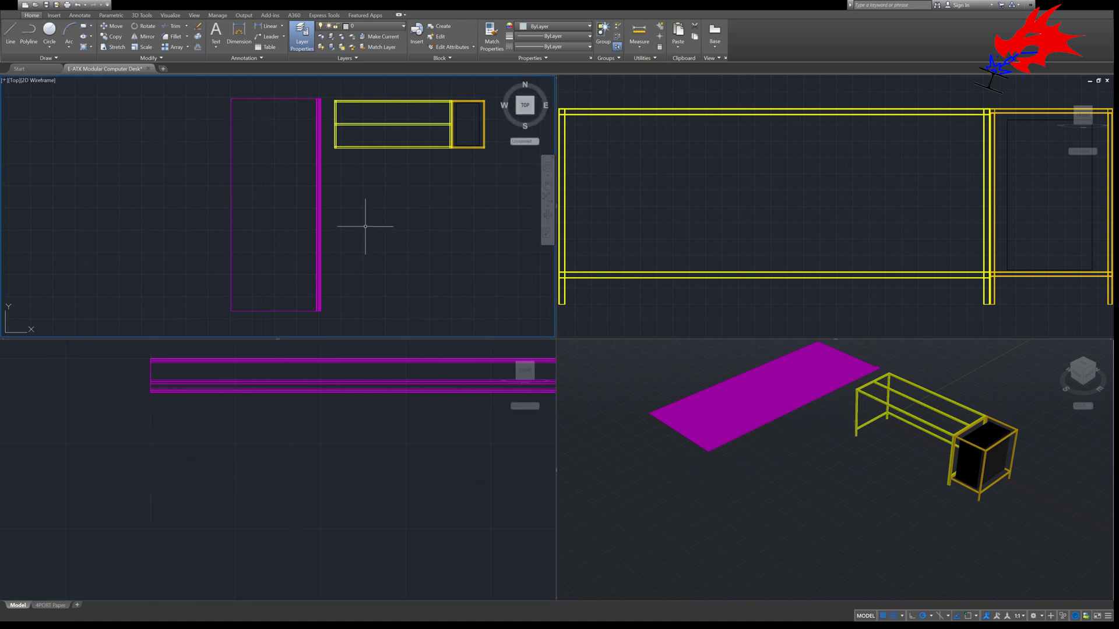
scroll(274, 311, up, 5)
click(324, 325)
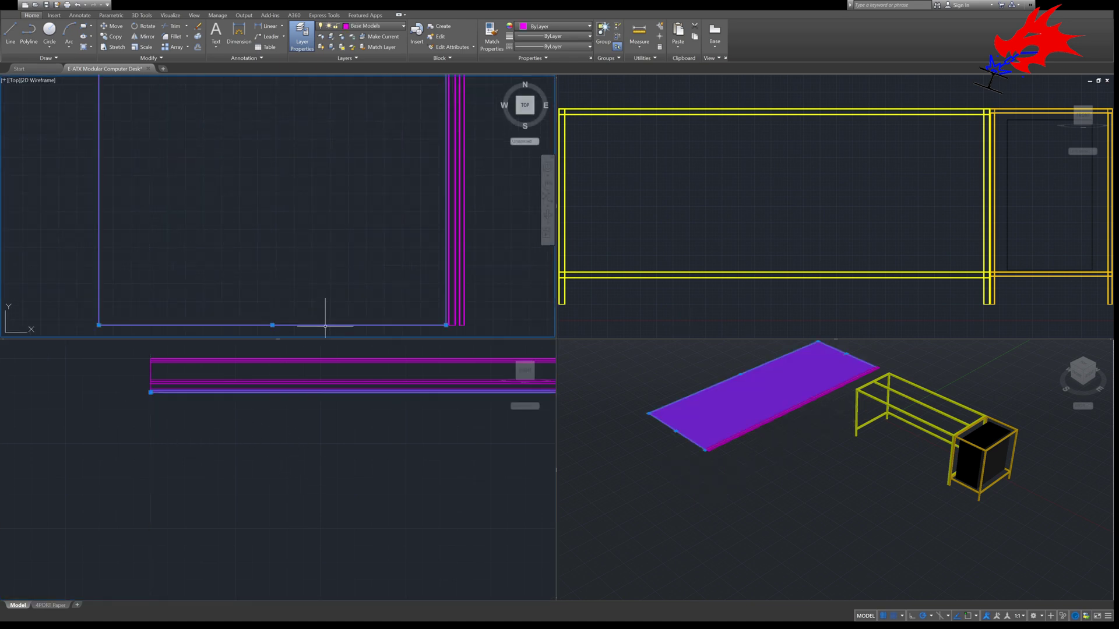
key(Escape)
scroll(482, 327, up, 4)
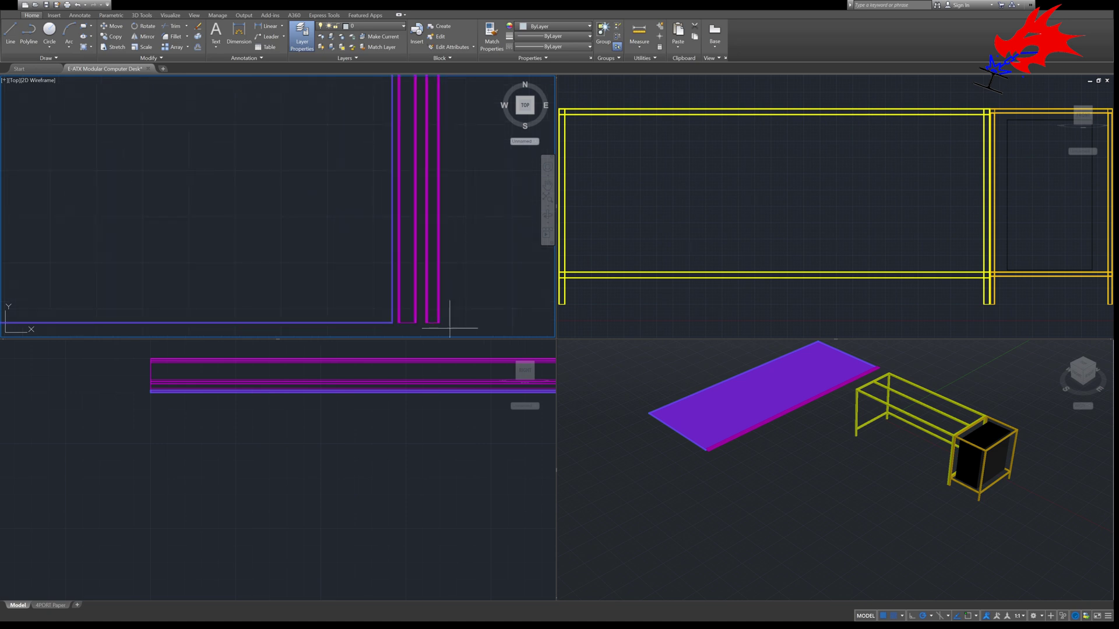
scroll(390, 323, up, 6)
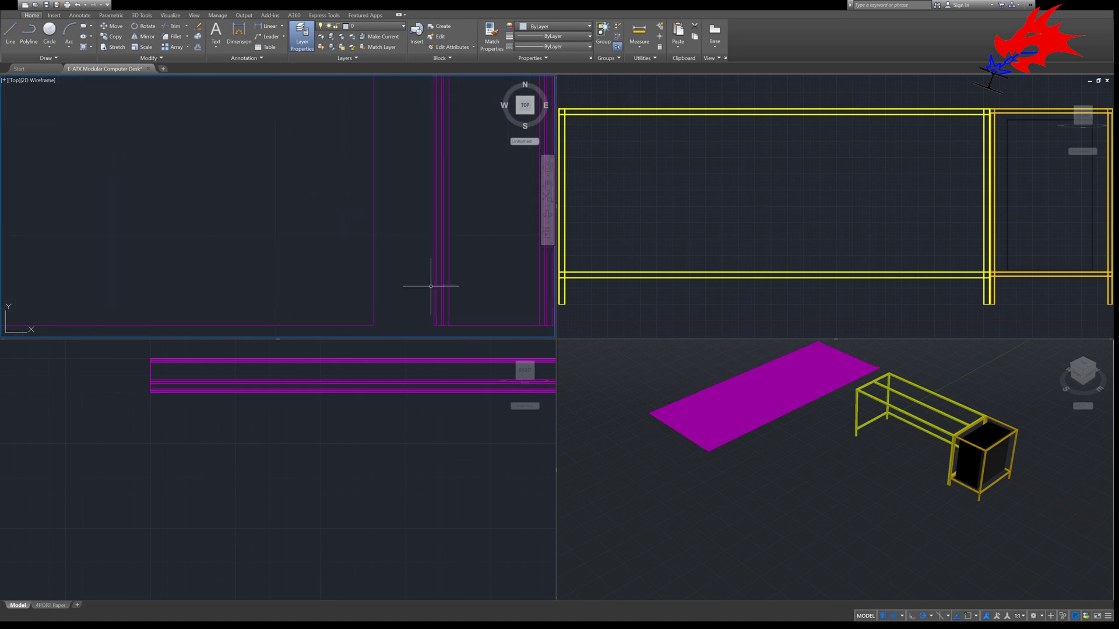
click(791, 445)
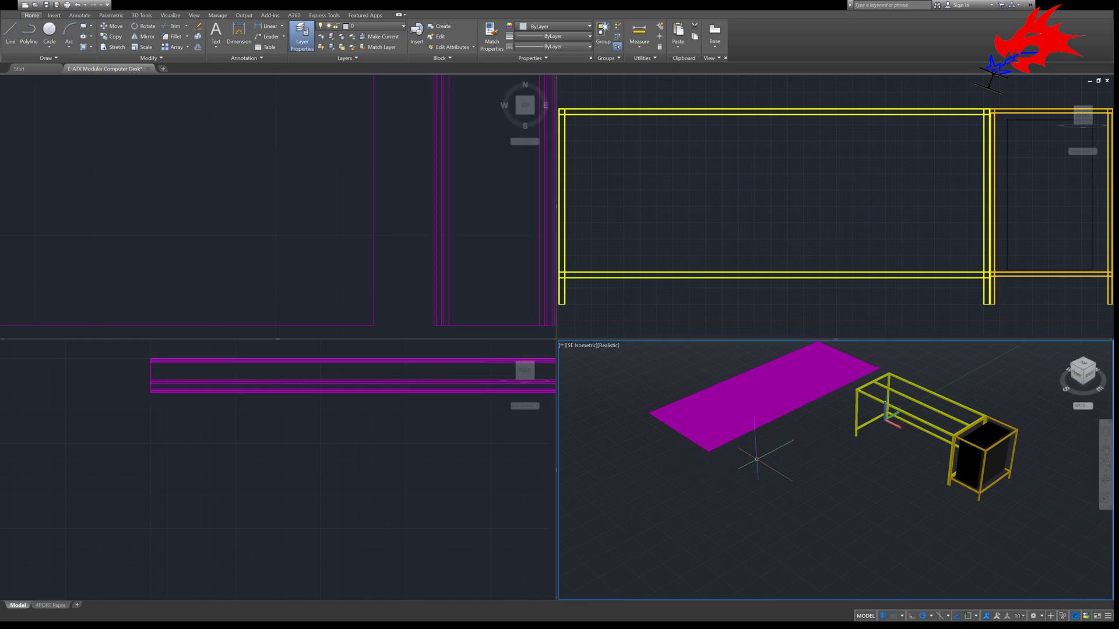
mouse_move(756, 460)
shift+middle_down()
mouse_move(831, 483)
mouse_move(745, 455)
shift+middle_up()
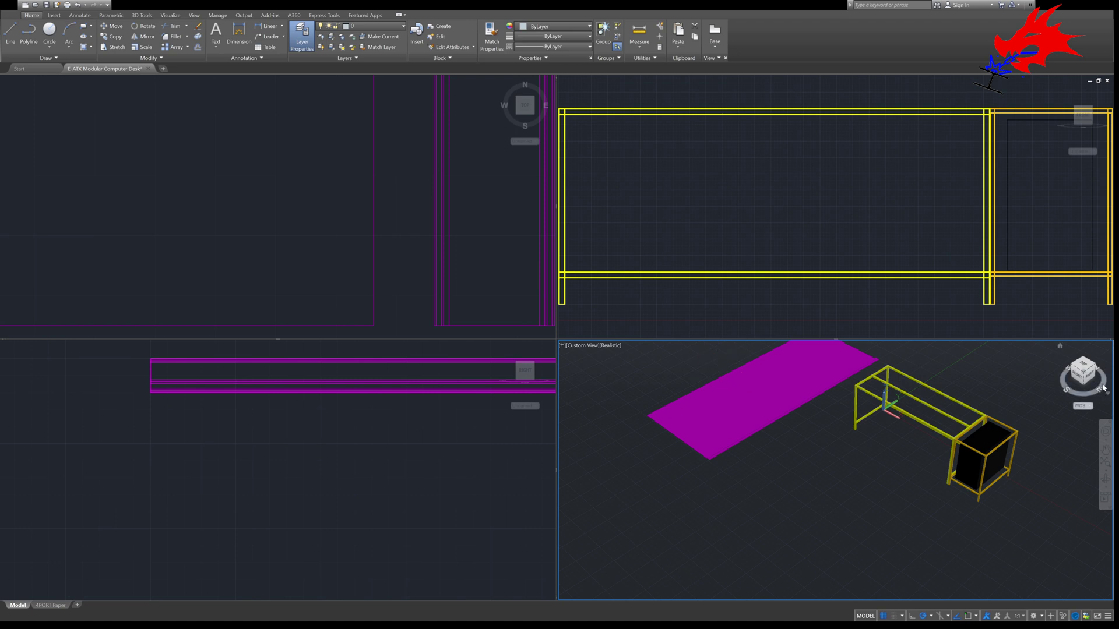
Locate the back corner of the large magenta sheet in the top view
click(1086, 375)
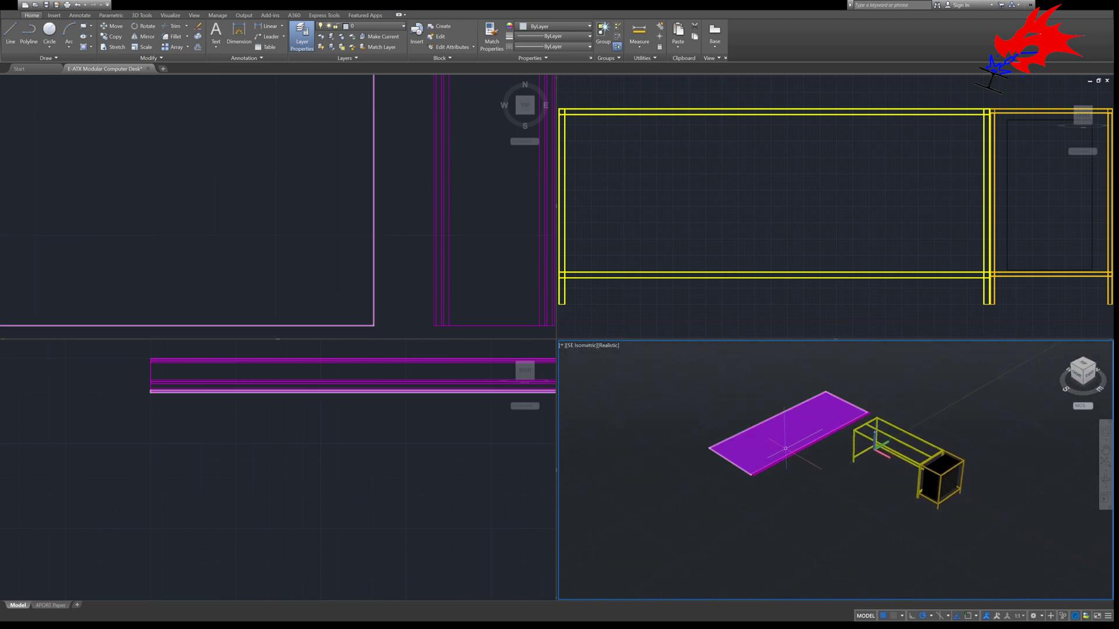
click(717, 310)
scroll(761, 270, down, 2)
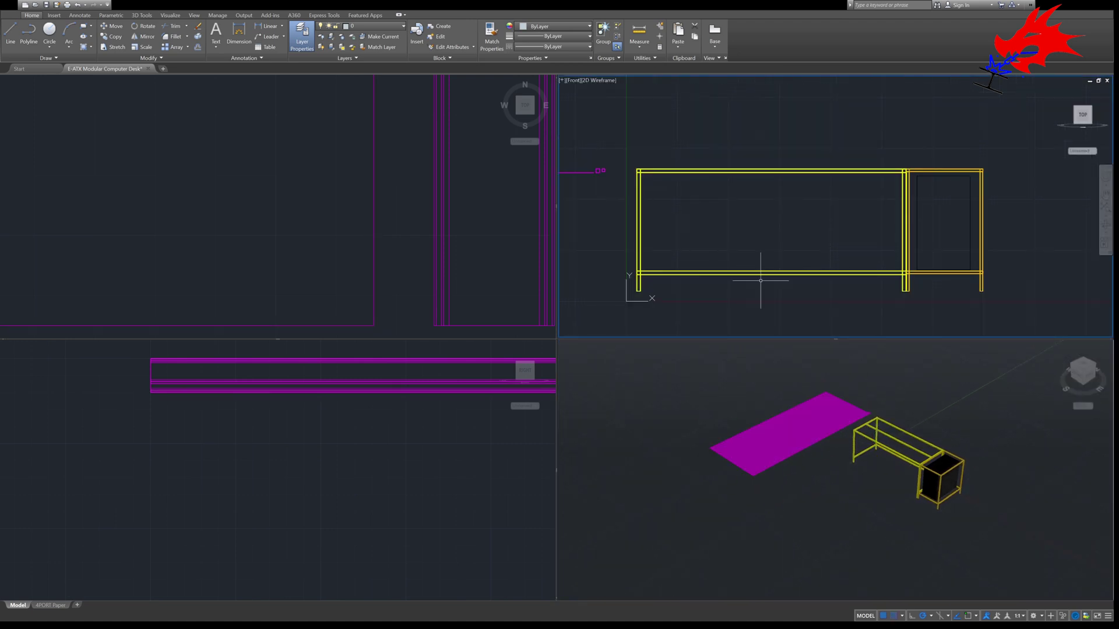
click(322, 261)
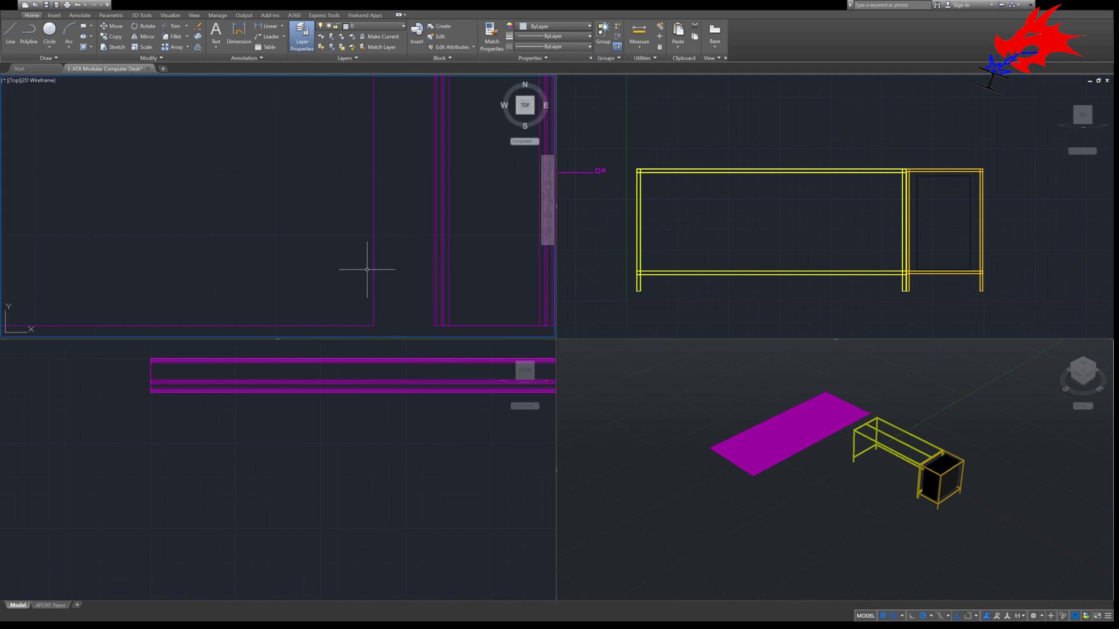
scroll(368, 271, down, 5)
scroll(235, 266, down, 4)
middle_drag(161, 244, 272, 323)
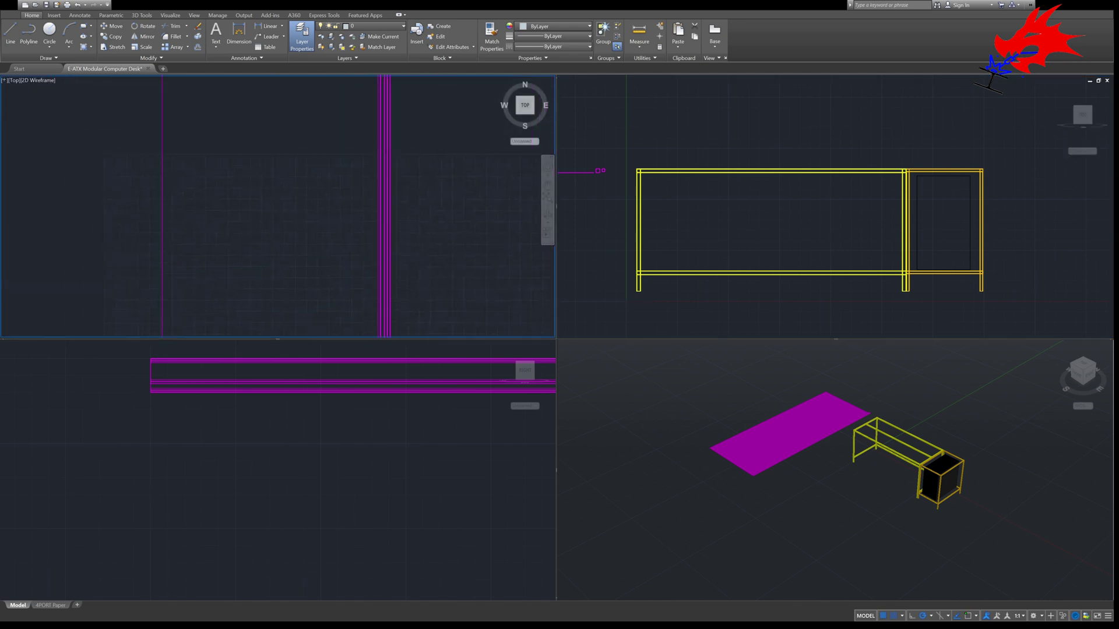
scroll(229, 189, down, 2)
middle_drag(229, 189, 276, 322)
scroll(249, 175, down, 2)
middle_drag(249, 175, 290, 297)
scroll(287, 222, up, 6)
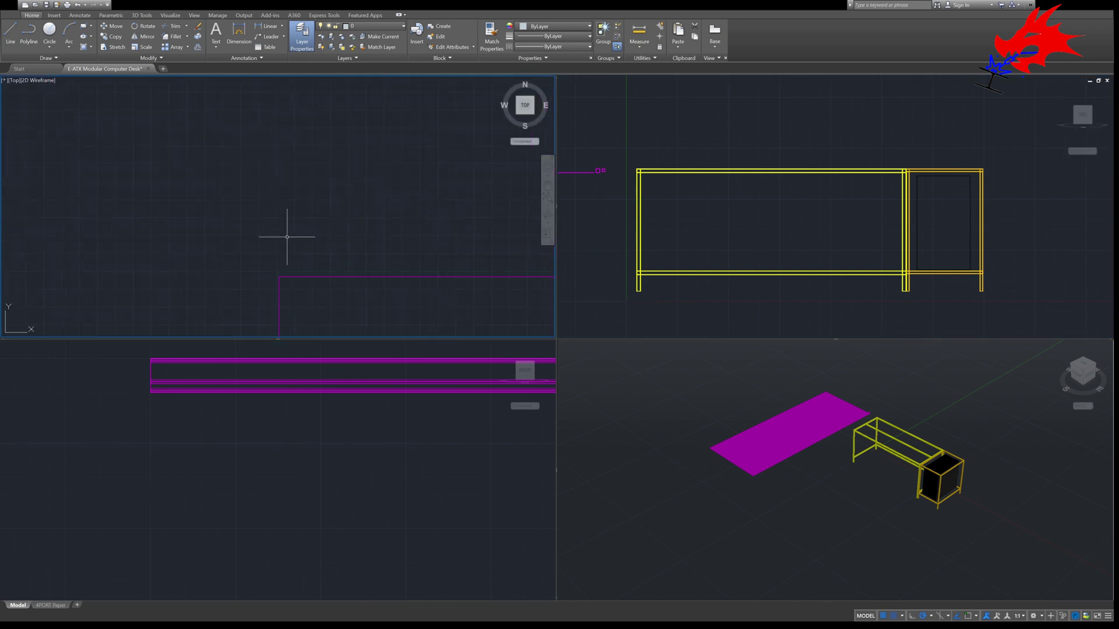
Copy the large magenta sheet by its back corner to the tower frame's inner back corner beside the desk frame
click(302, 277)
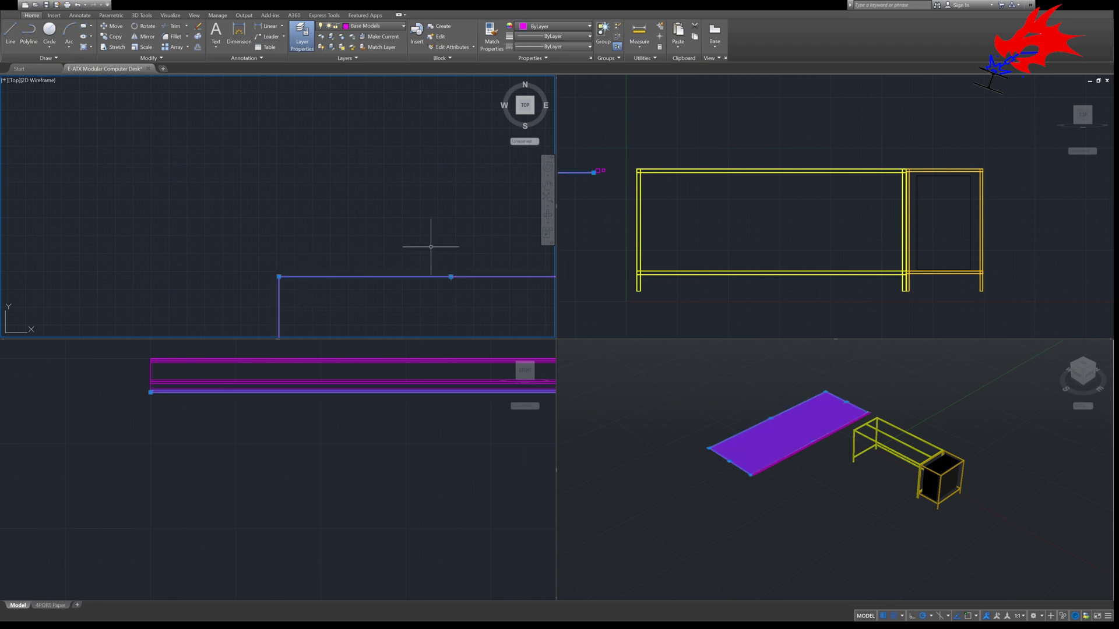
click(302, 37)
key(Escape)
scroll(300, 278, up, 5)
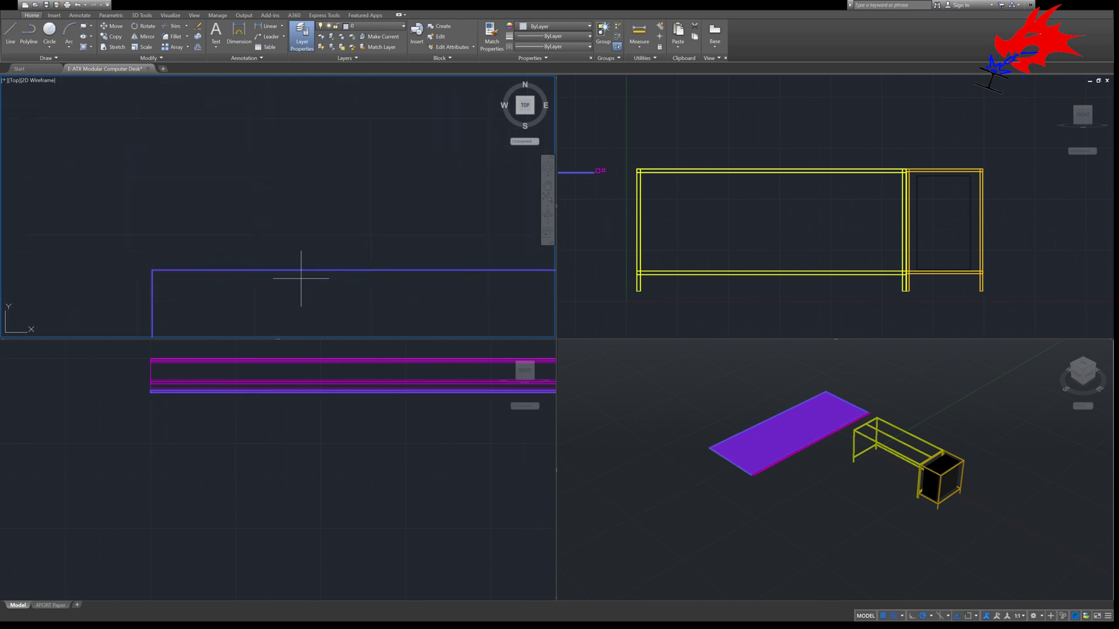
click(152, 269)
scroll(310, 268, down, 3)
middle_drag(446, 284, 175, 274)
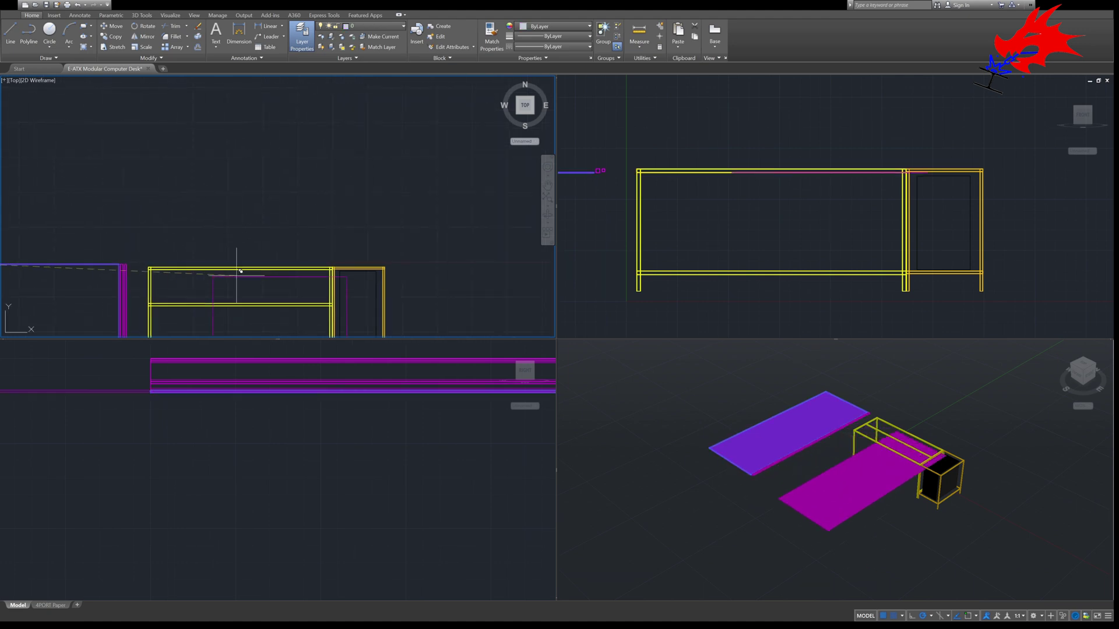
scroll(299, 277, down, 2)
scroll(341, 209, up, 6)
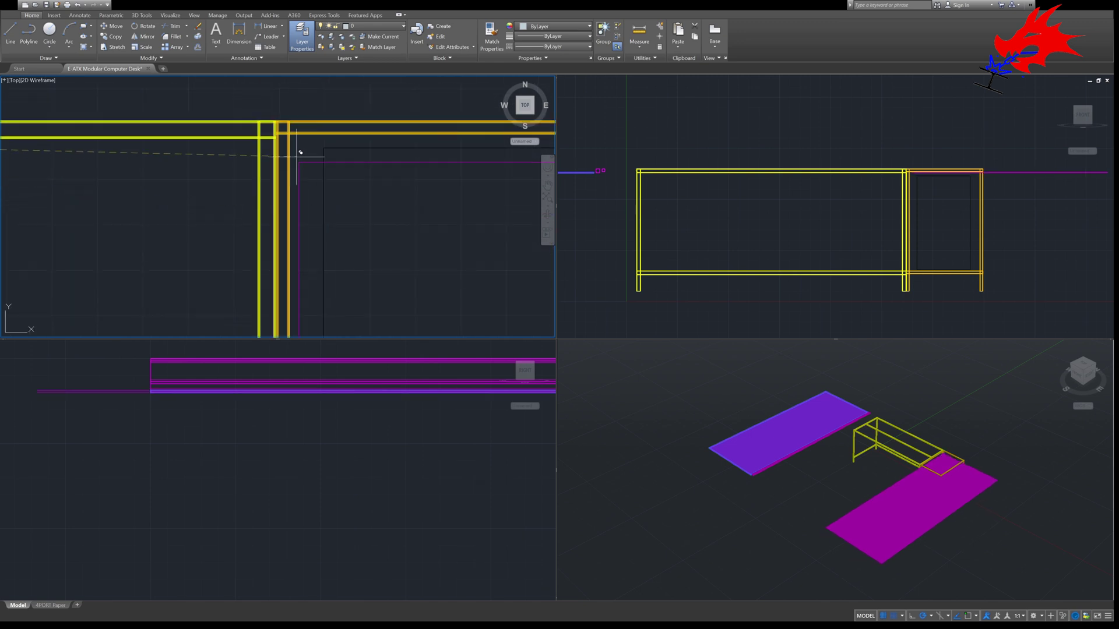
scroll(297, 149, up, 2)
scroll(300, 113, down, 2)
middle_drag(300, 112, 340, 214)
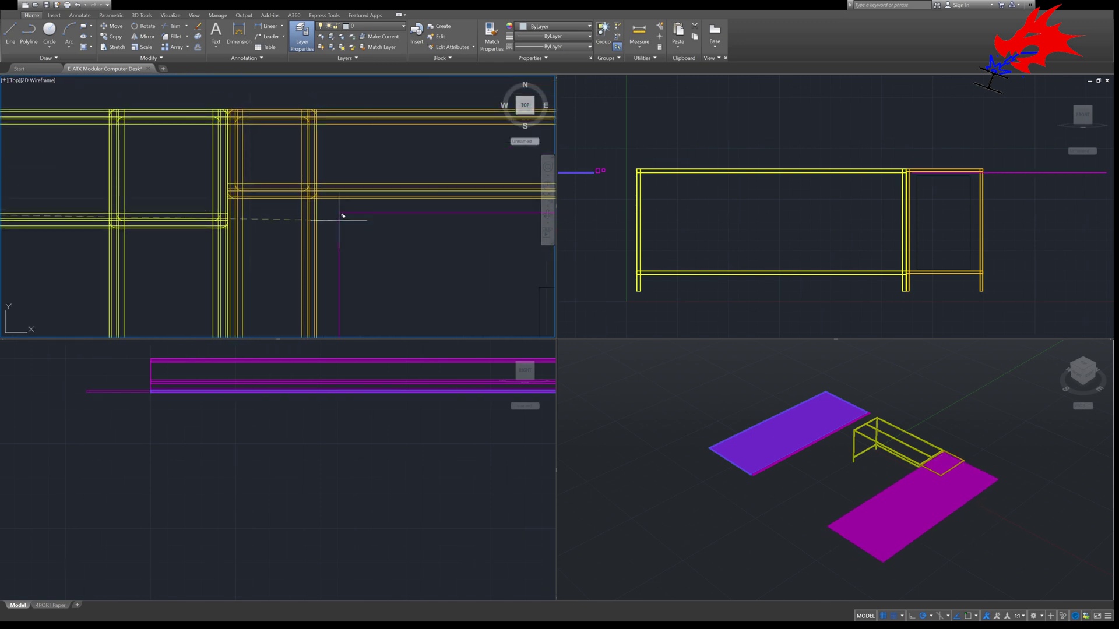
scroll(335, 220, up, 3)
scroll(307, 159, down, 2)
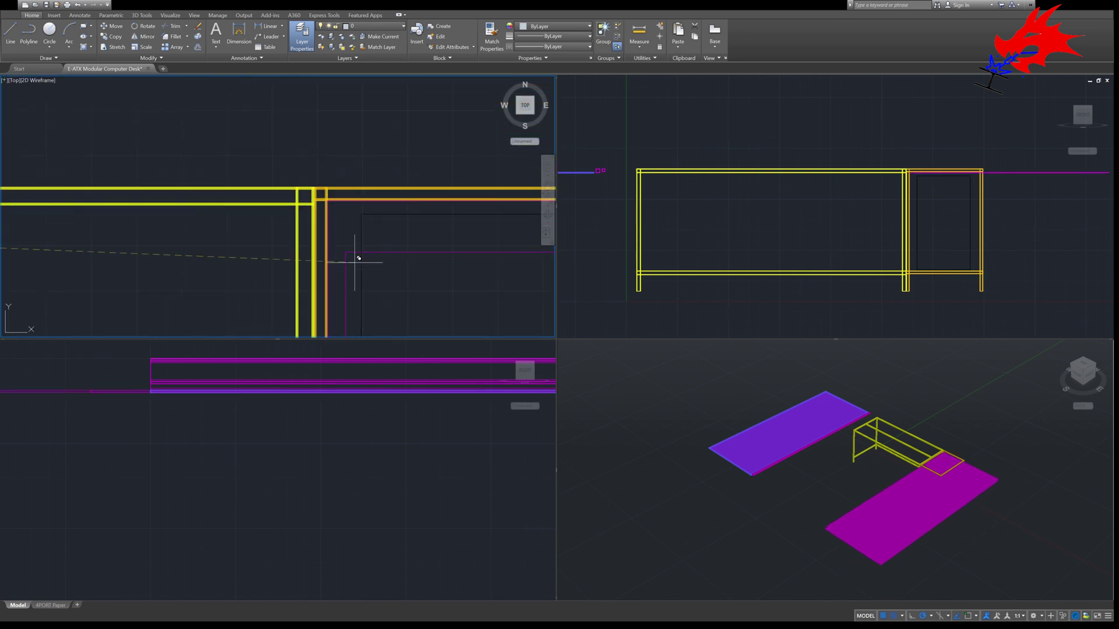
key(Escape)
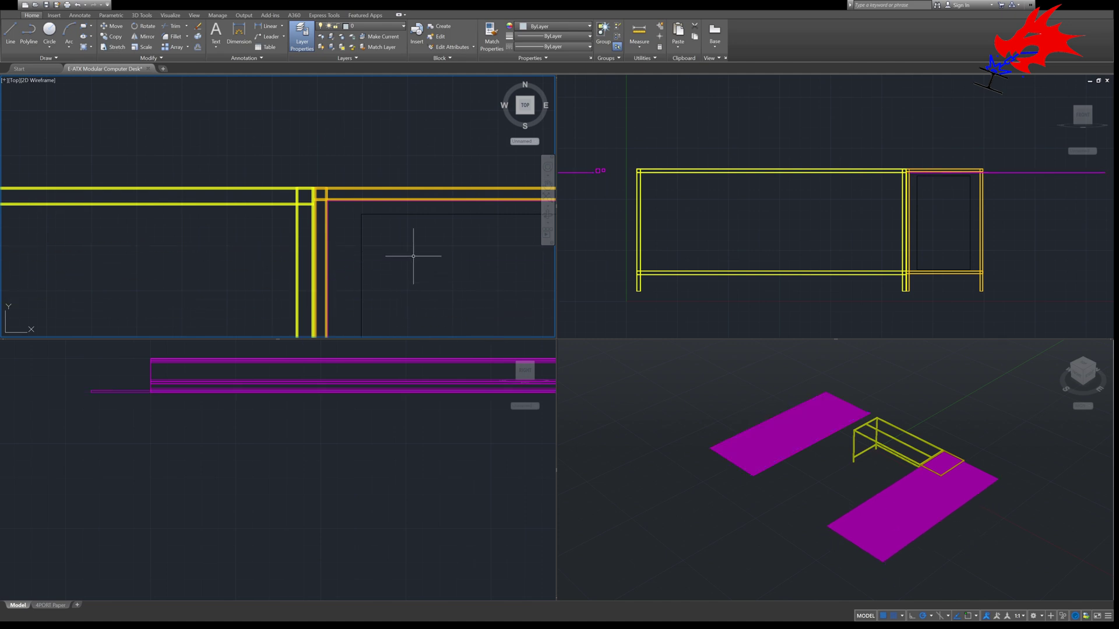
Assign the copied sheet inside the tower frame to the Towercase Sheets layer
click(1099, 575)
scroll(827, 464, up, 6)
middle_drag(994, 497, 703, 501)
middle_drag(937, 494, 851, 503)
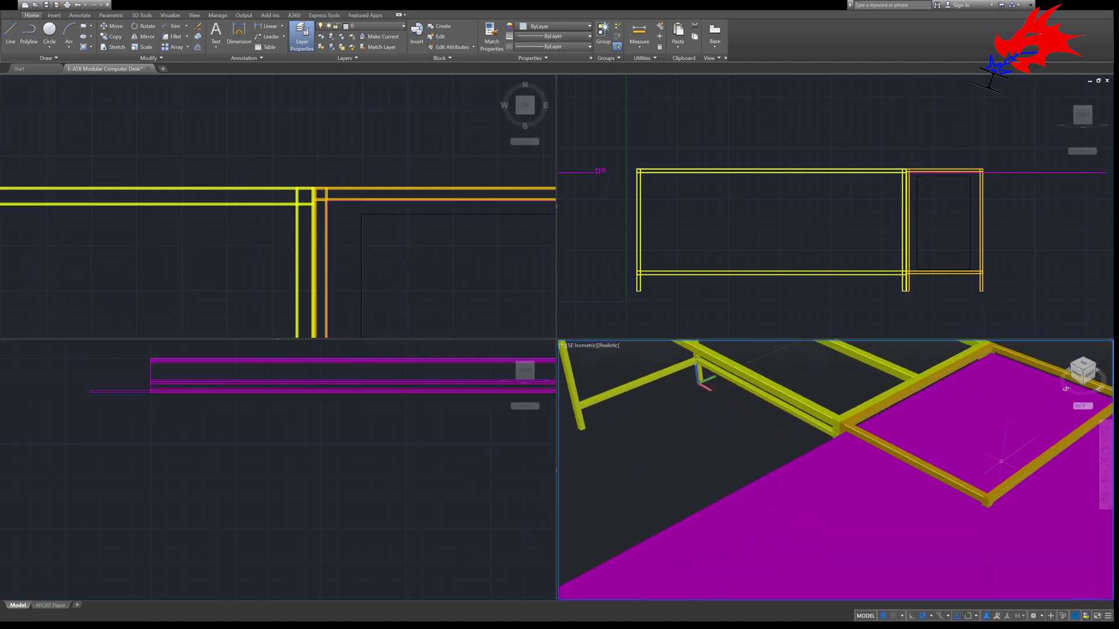
middle_drag(1003, 459, 863, 469)
click(903, 391)
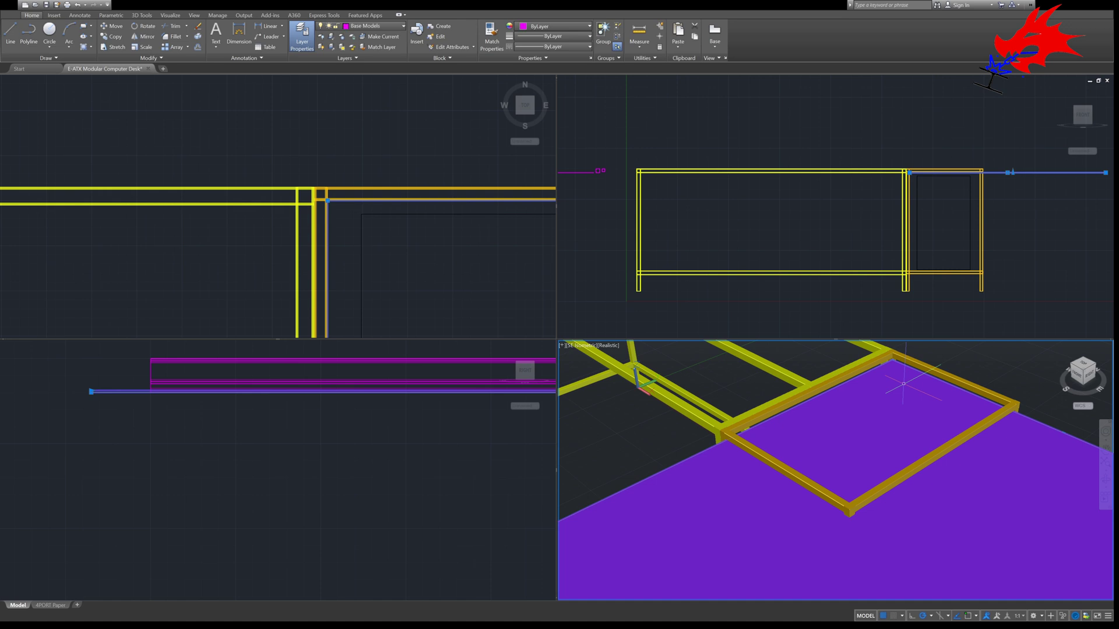
scroll(320, 452, down, 4)
click(356, 461)
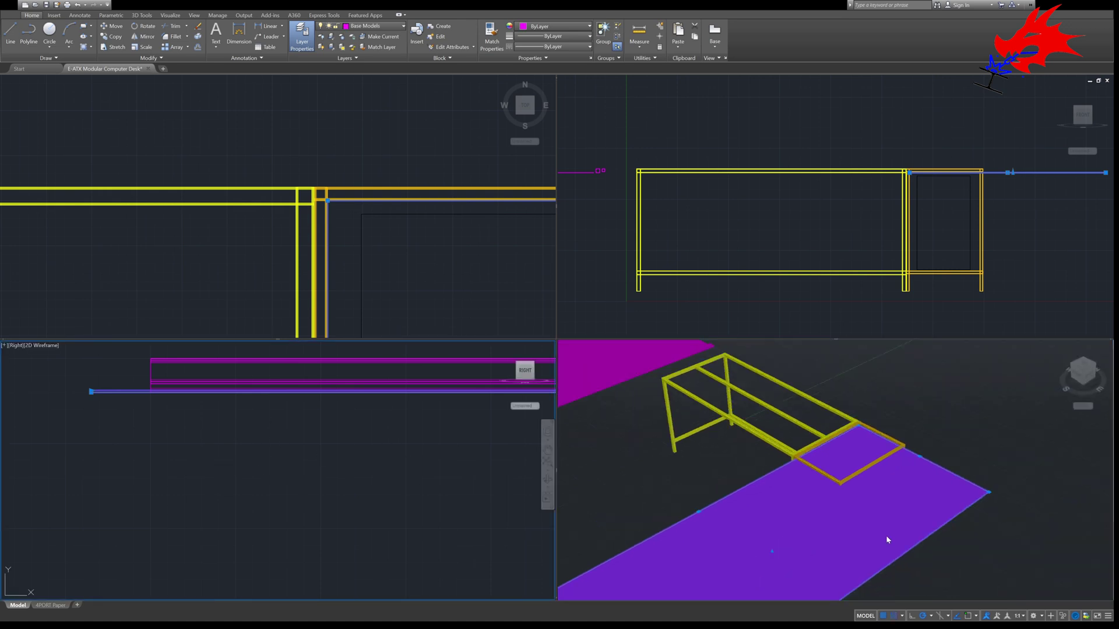
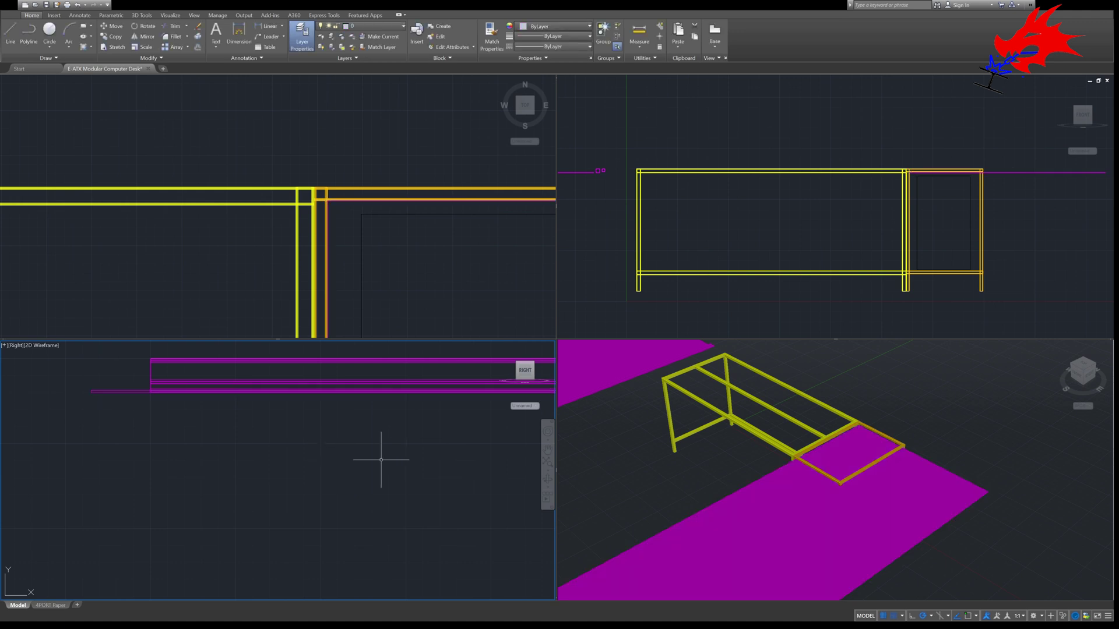
click(787, 507)
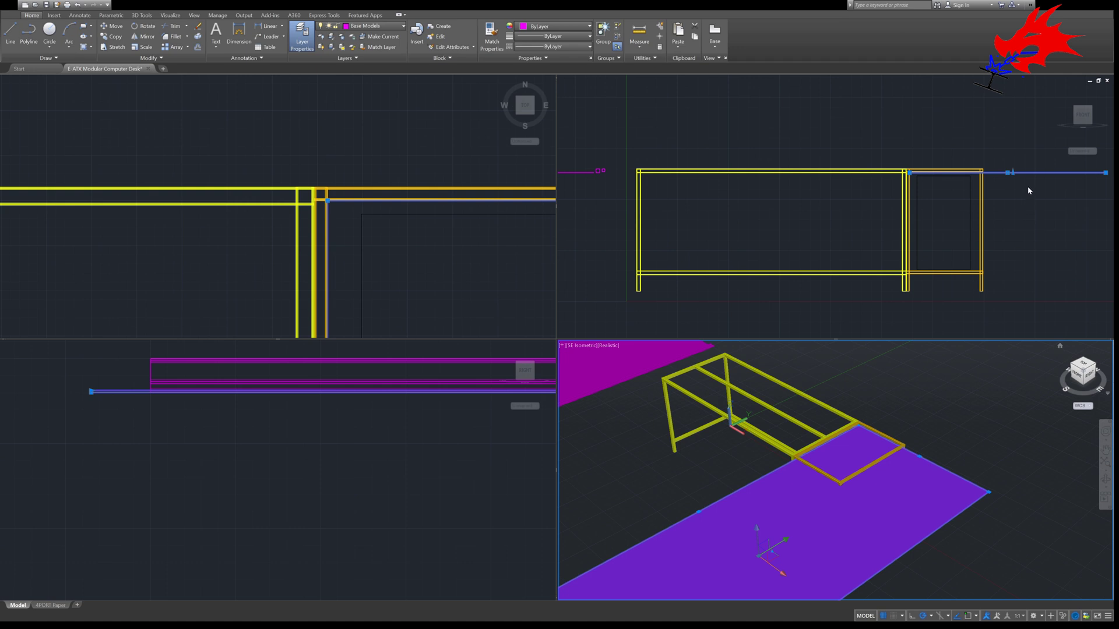
key(Escape)
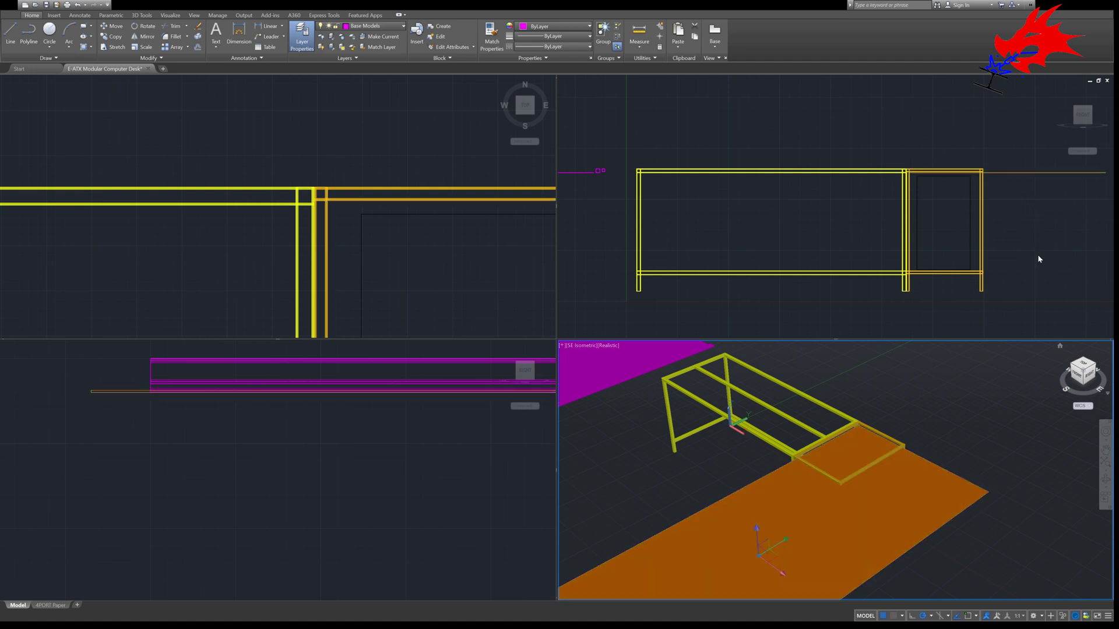
click(869, 568)
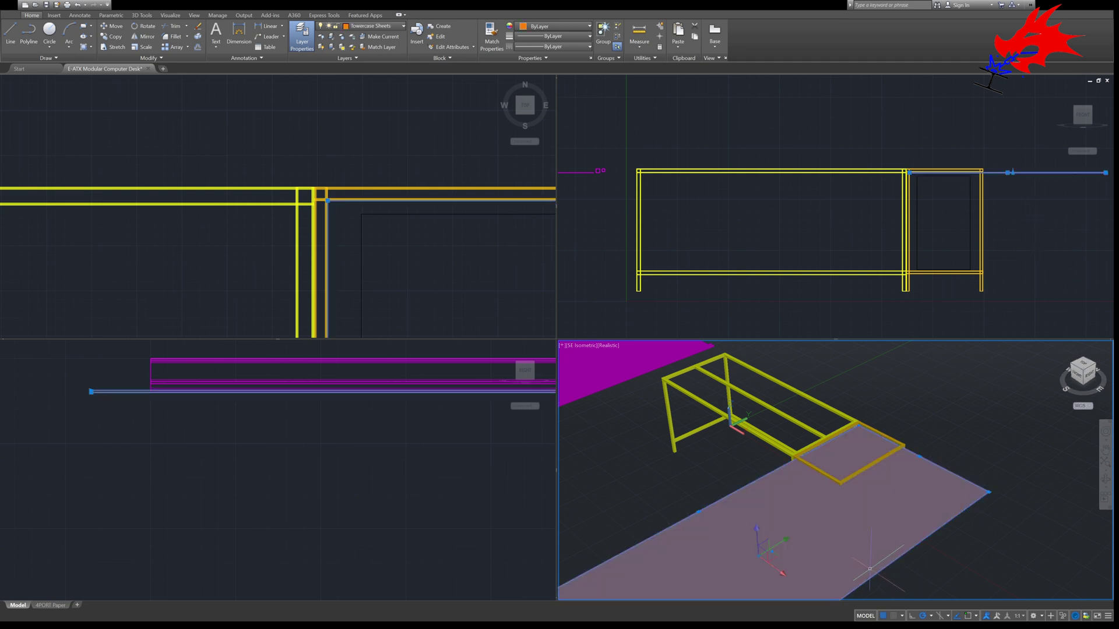
key(Escape)
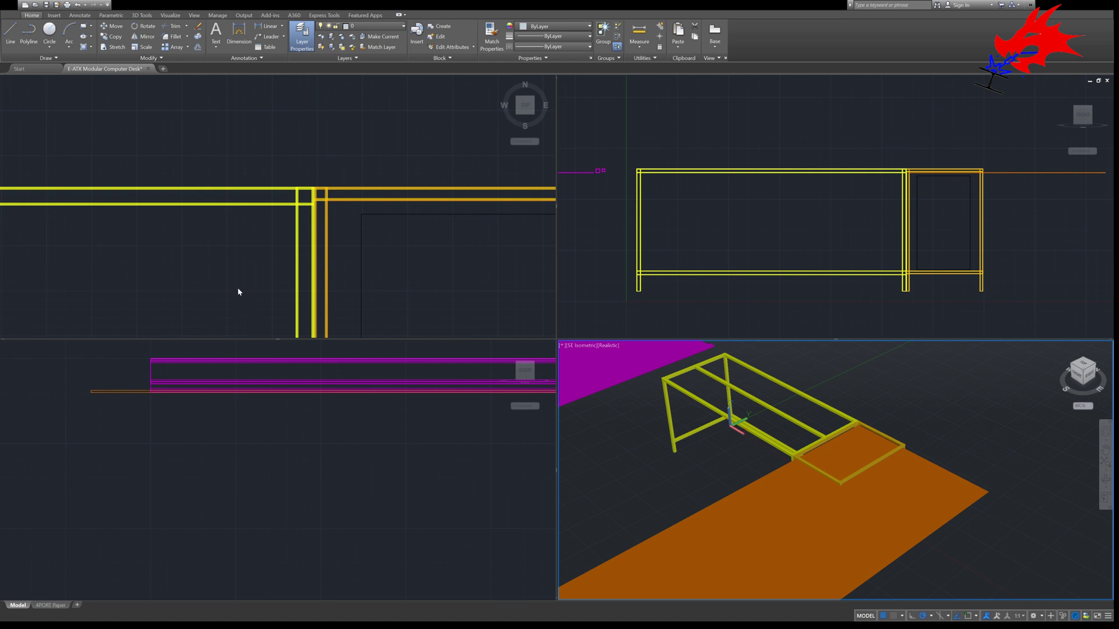
Move the orange sheet up until its underside is flush with the underside of the tower frame's top rails
click(901, 283)
scroll(901, 283, up, 5)
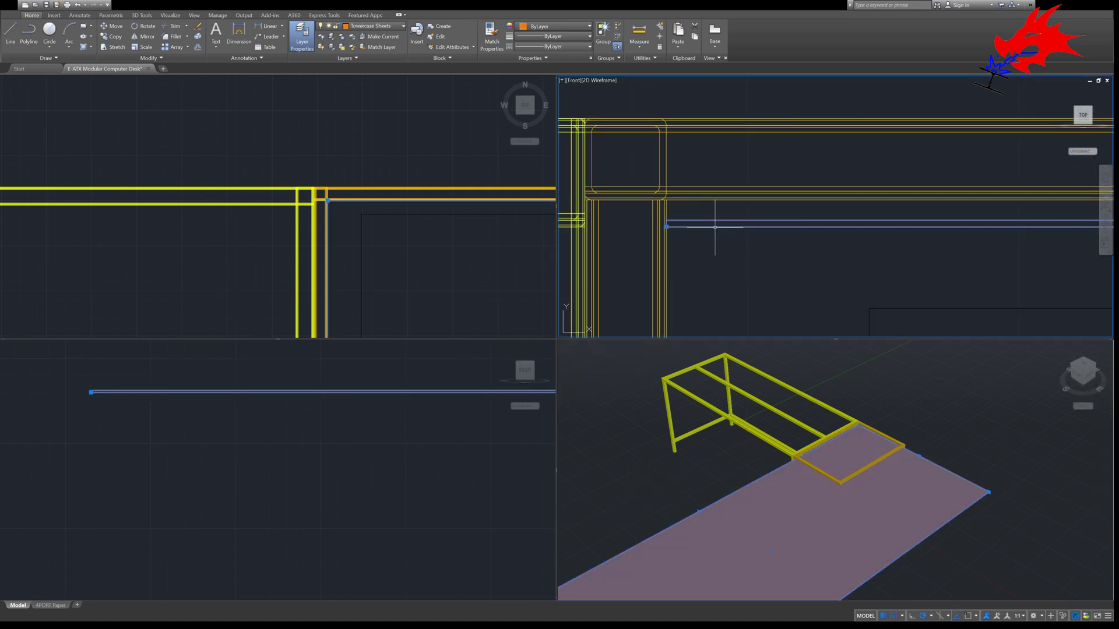
click(818, 478)
scroll(816, 461, up, 6)
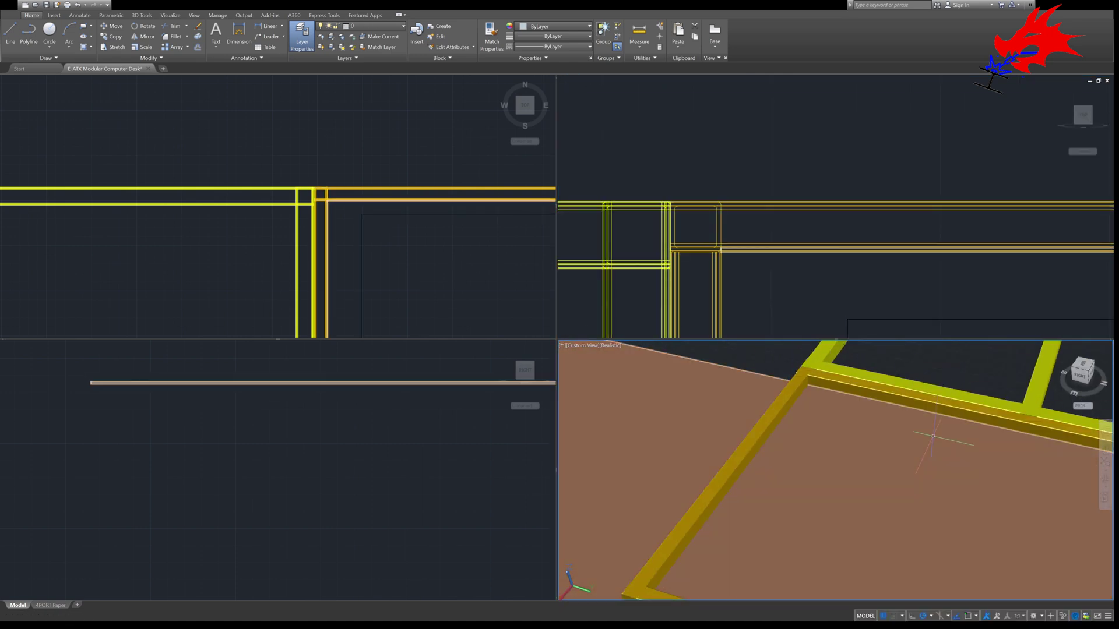
Copy the horizontal orange sheet and rotate the copy in the side view to stand vertically along the tower frame's back
click(761, 282)
scroll(619, 255, down, 3)
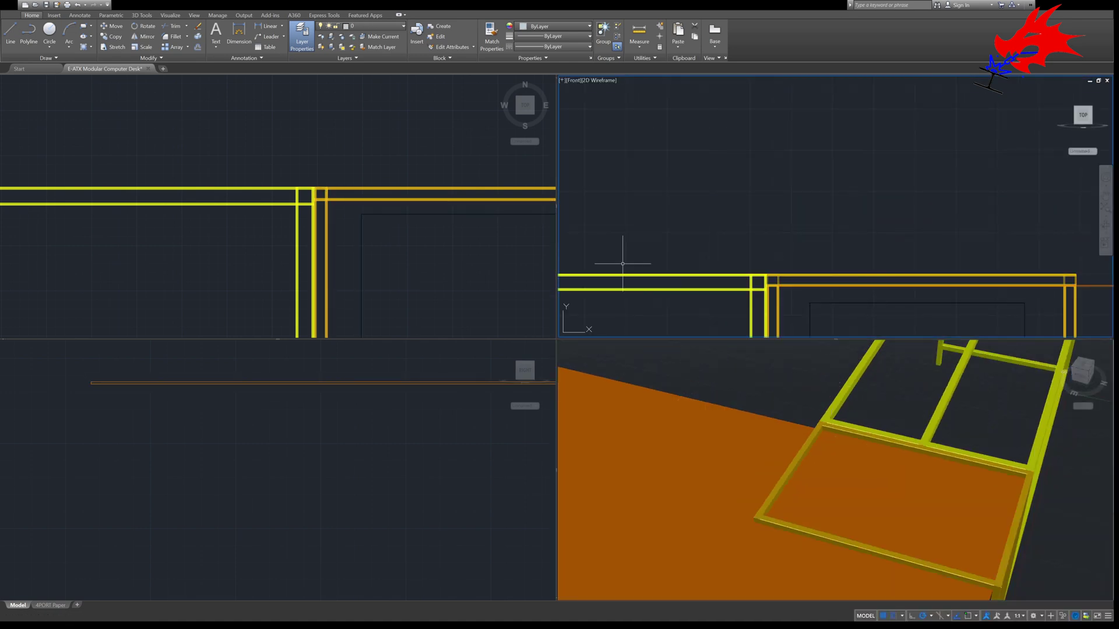
click(431, 188)
scroll(431, 188, down, 3)
middle_drag(430, 293, 508, 175)
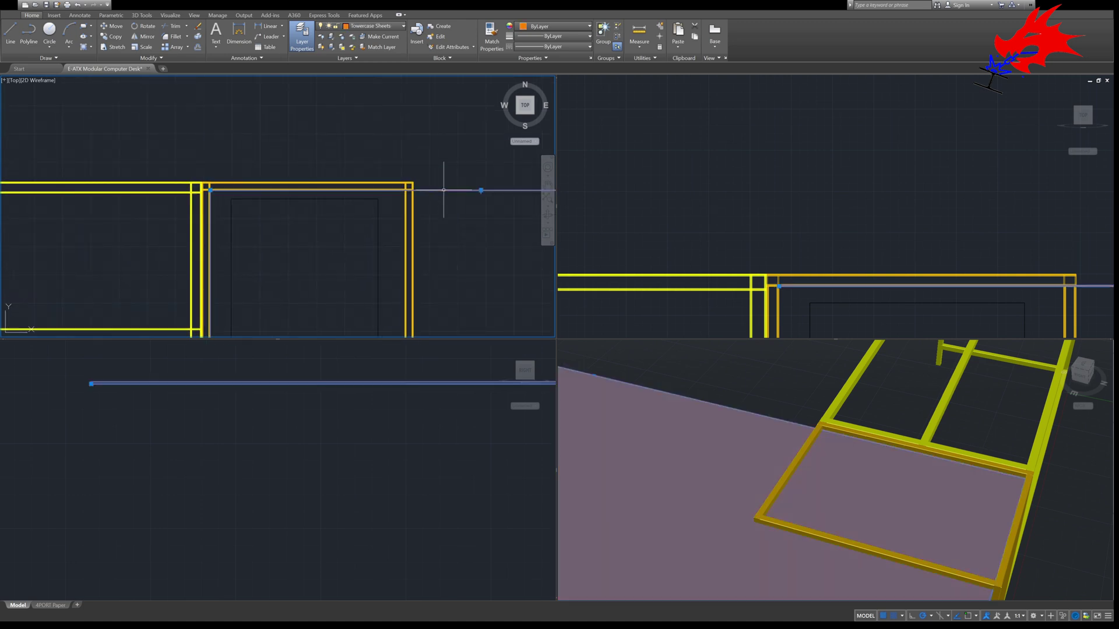
click(407, 455)
scroll(407, 455, down, 3)
click(408, 436)
scroll(304, 537, up, 5)
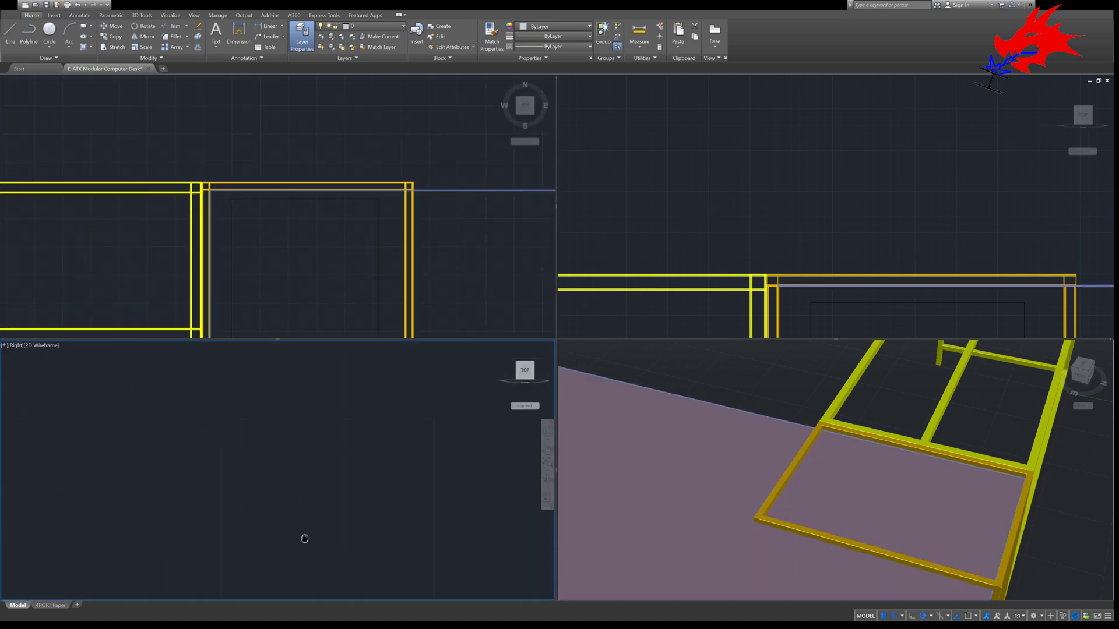
scroll(357, 455, up, 5)
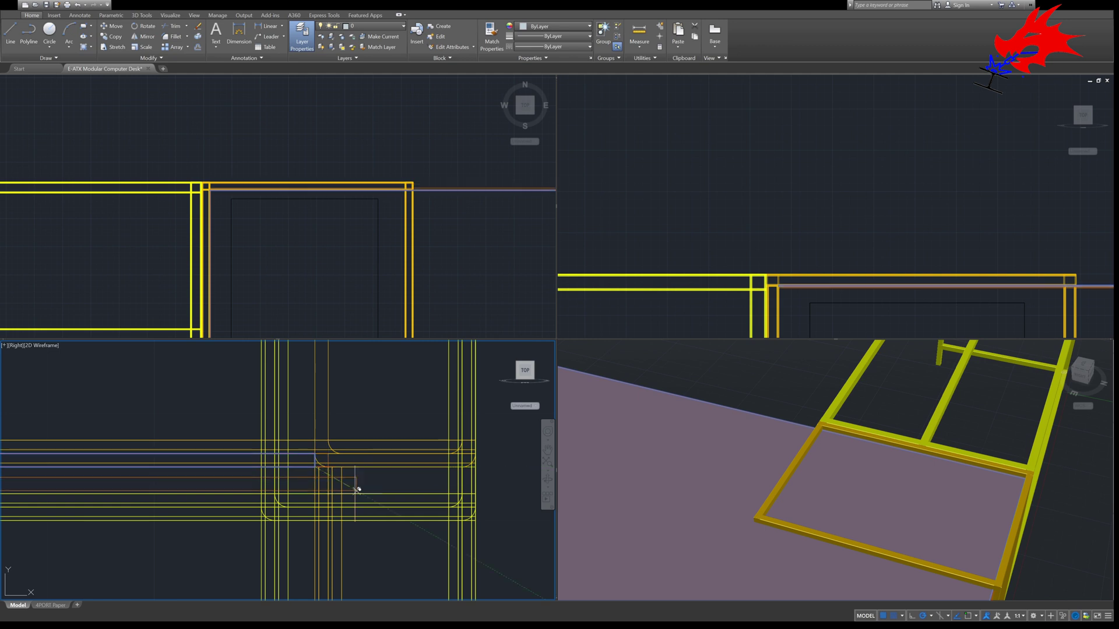
key(Escape)
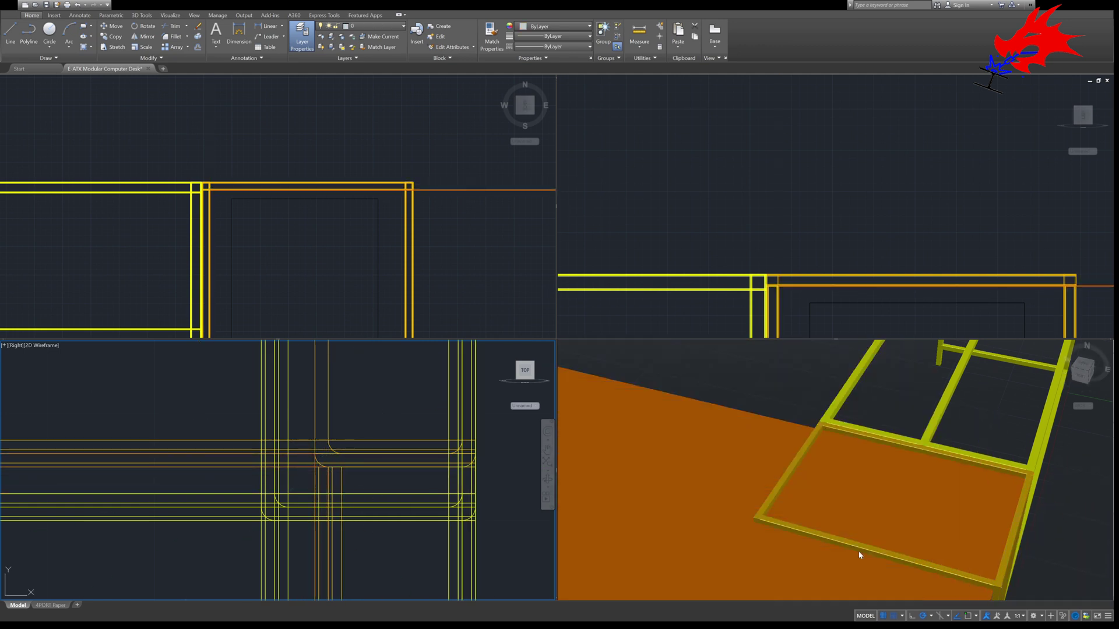
Copy the vertical back sheet in the top view to the tower frame's outer back corner
shift+middle_drag(860, 554, 924, 470)
scroll(387, 170, up, 3)
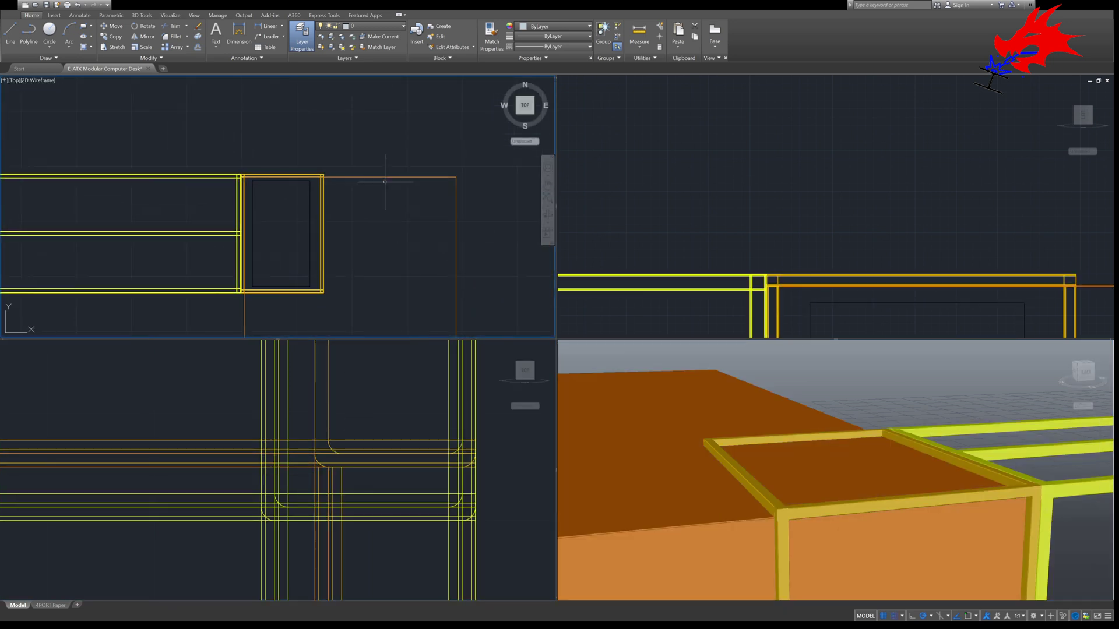
click(765, 135)
scroll(765, 135, up, 5)
scroll(474, 387, down, 3)
click(655, 170)
click(344, 177)
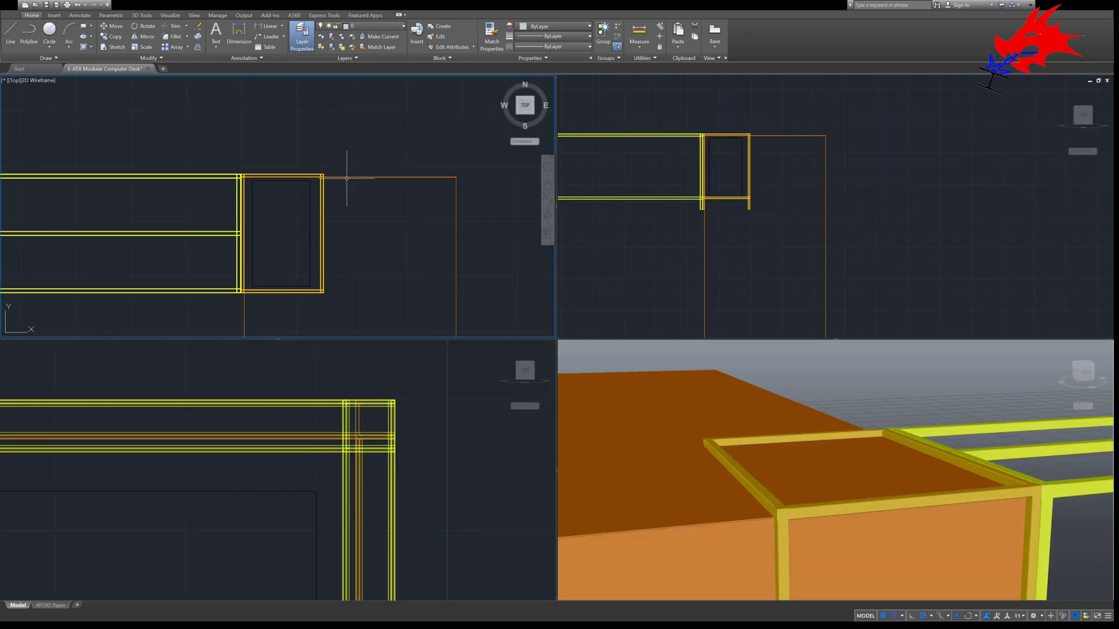
click(641, 139)
click(361, 178)
scroll(242, 180, up, 6)
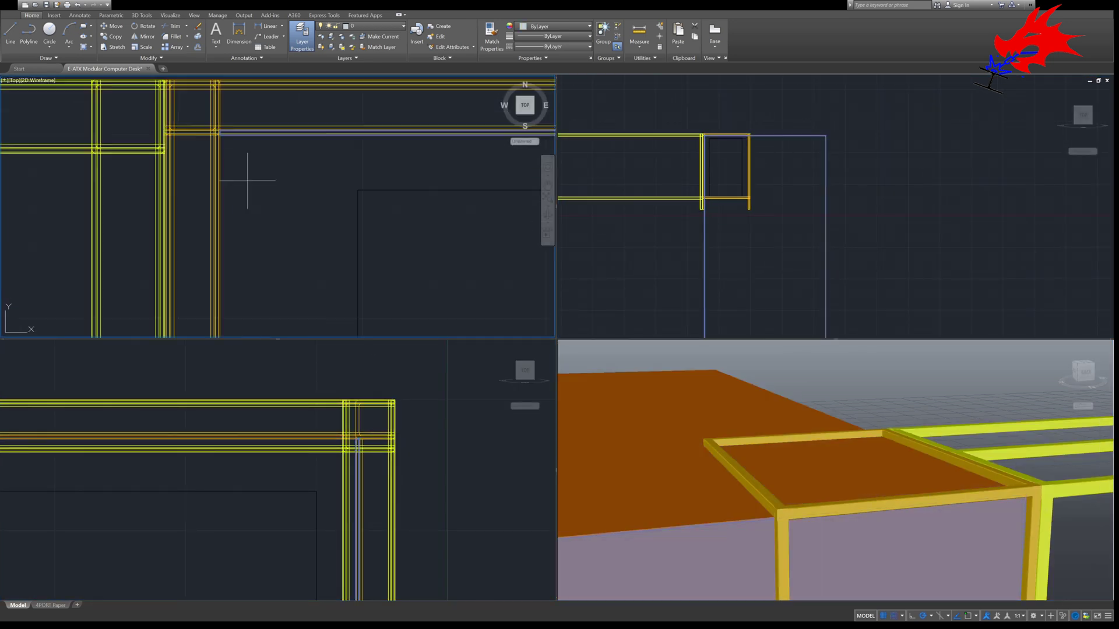
scroll(171, 148, down, 5)
click(338, 253)
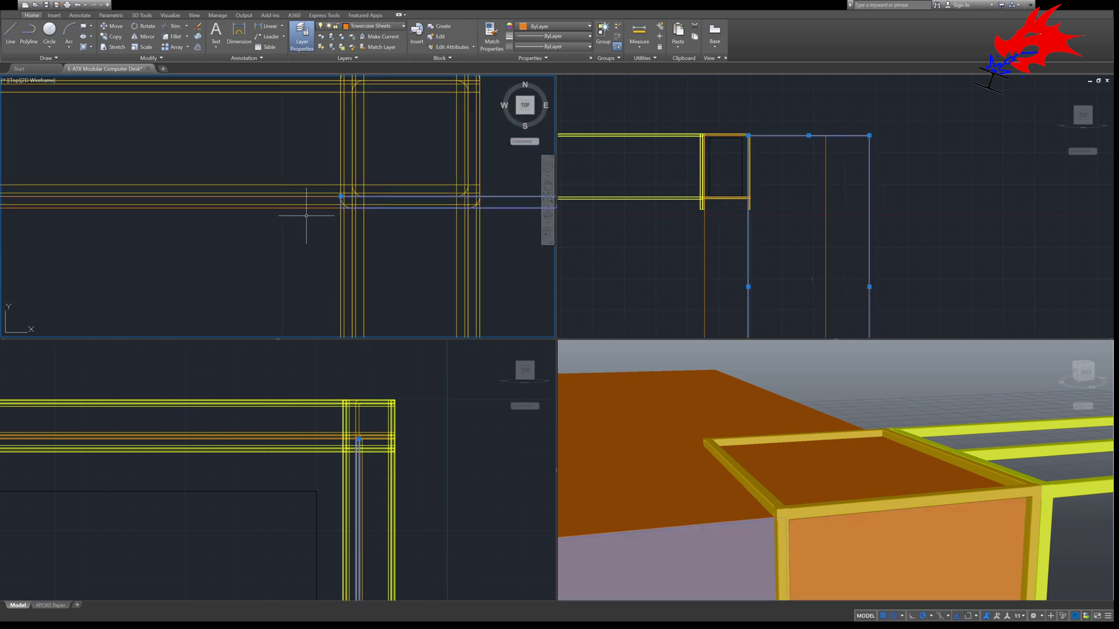
key(Escape)
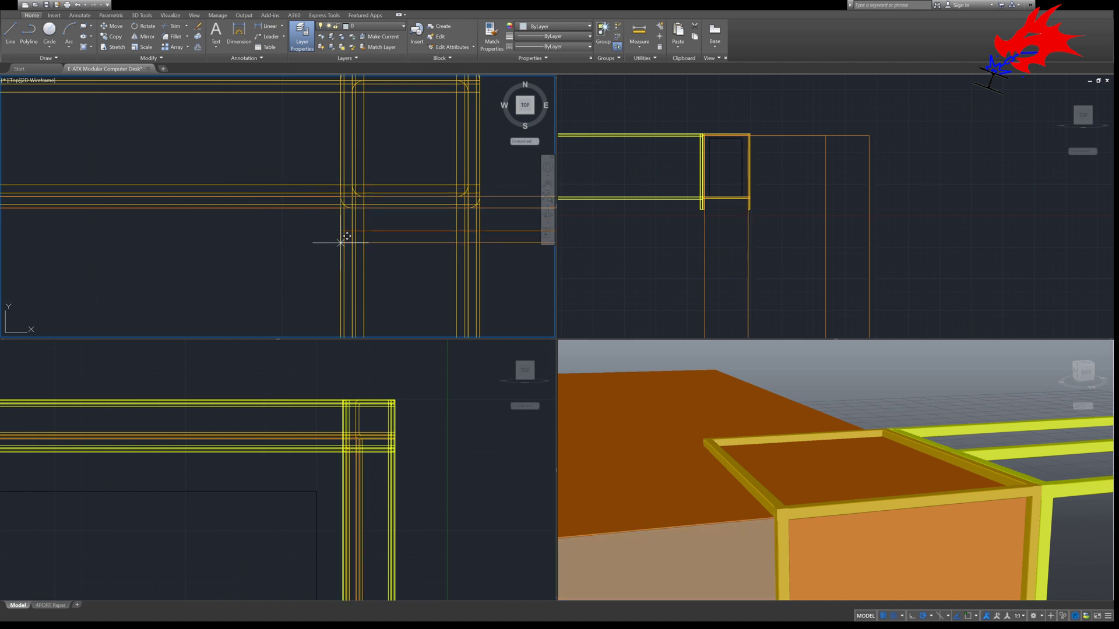
Rotate the copied vertical sheet about the outer back corner so it runs along the tower frame's outer side
scroll(344, 232, down, 4)
click(474, 234)
key(Delete)
scroll(376, 240, up, 5)
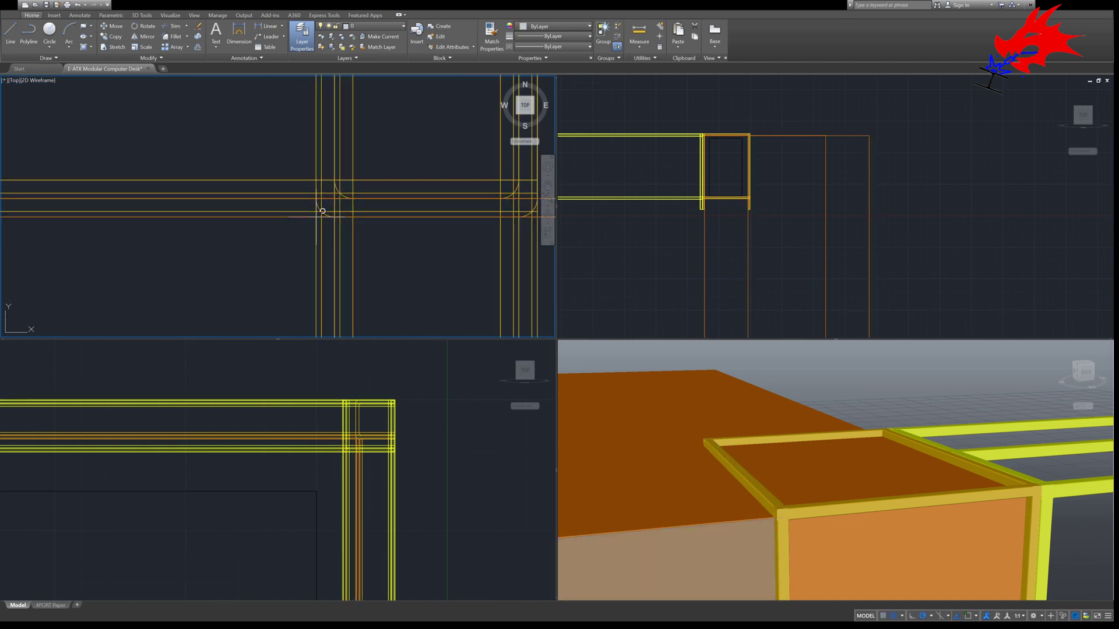
click(855, 458)
shift+middle_drag(854, 459, 851, 513)
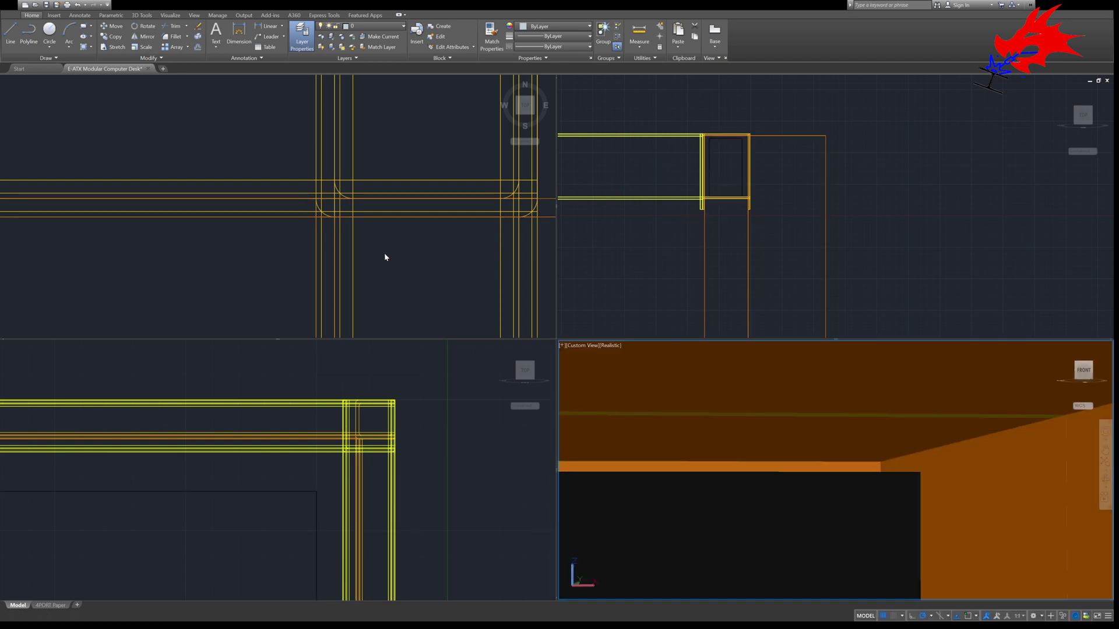
click(408, 132)
scroll(408, 131, down, 5)
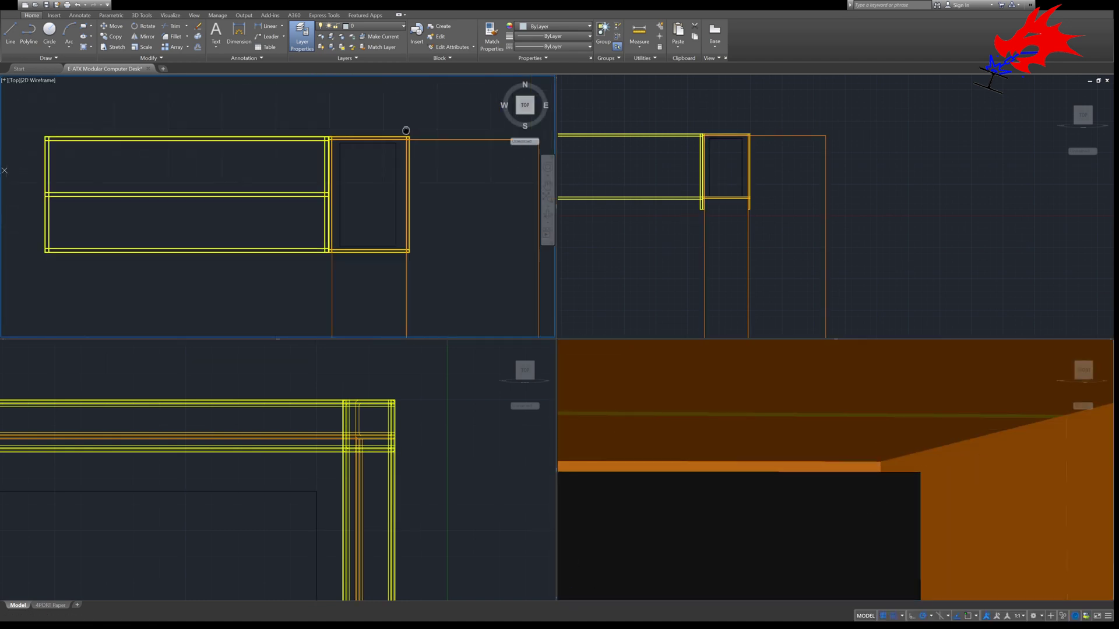
Slice the vertical back sheet in the top view flush with the tower frame's outer side, keeping the part within the frame
scroll(311, 210, up, 4)
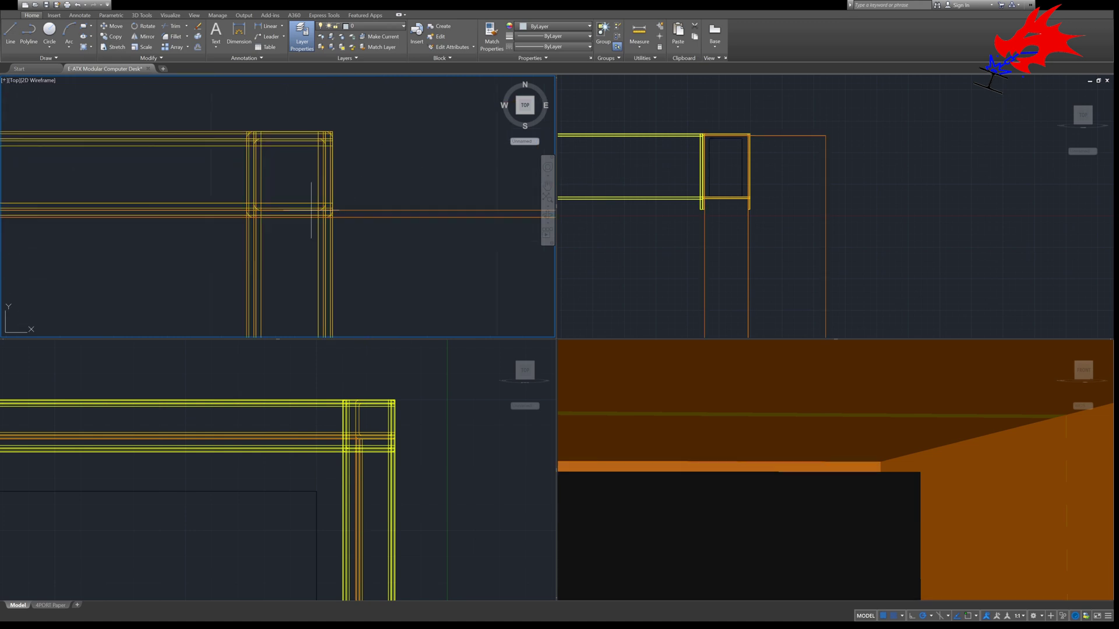
click(823, 194)
click(806, 381)
shift+middle_drag(806, 384, 751, 192)
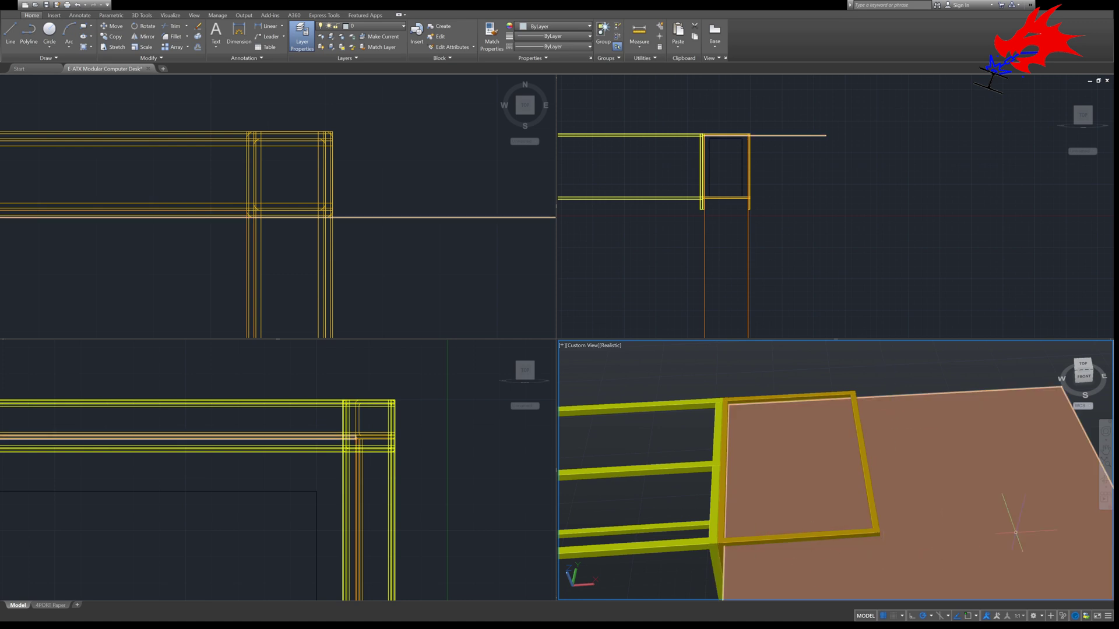
click(435, 170)
scroll(435, 170, down, 3)
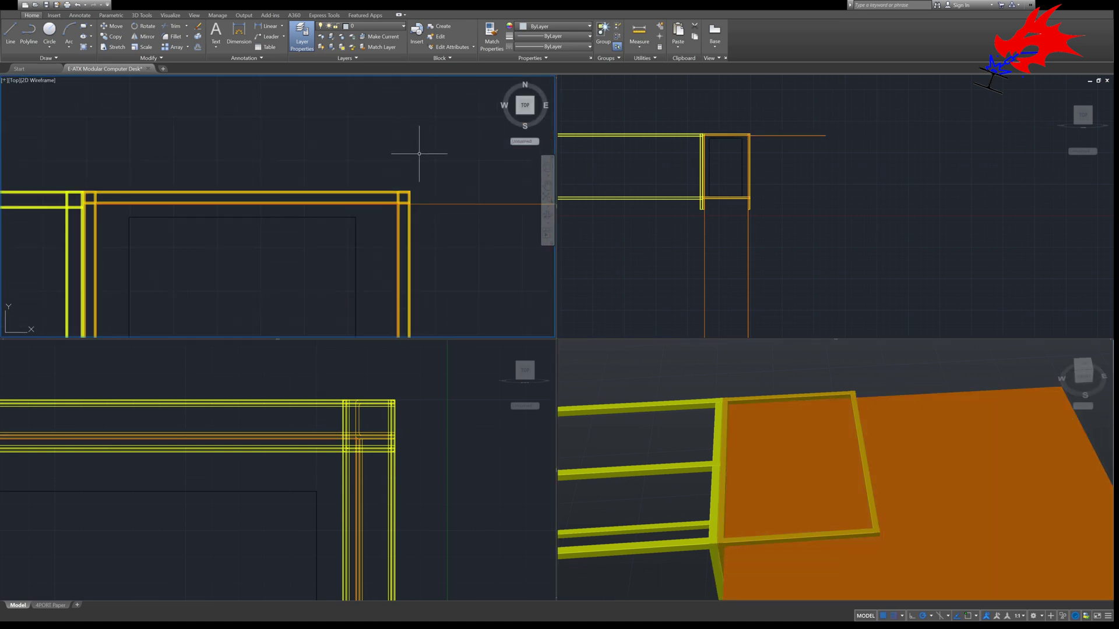
text(di)
key(Return)
scroll(438, 204, up, 6)
click(279, 201)
scroll(274, 233, down, 8)
scroll(308, 176, up, 8)
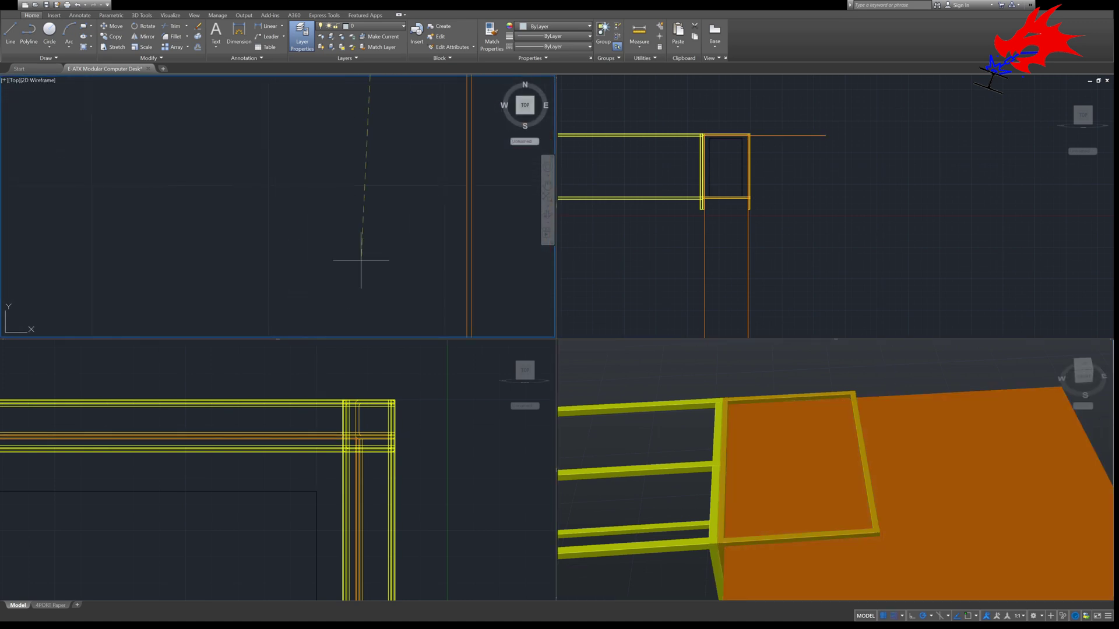
middle_drag(471, 105, 449, 265)
click(441, 247)
click(395, 123)
scroll(421, 257, down, 8)
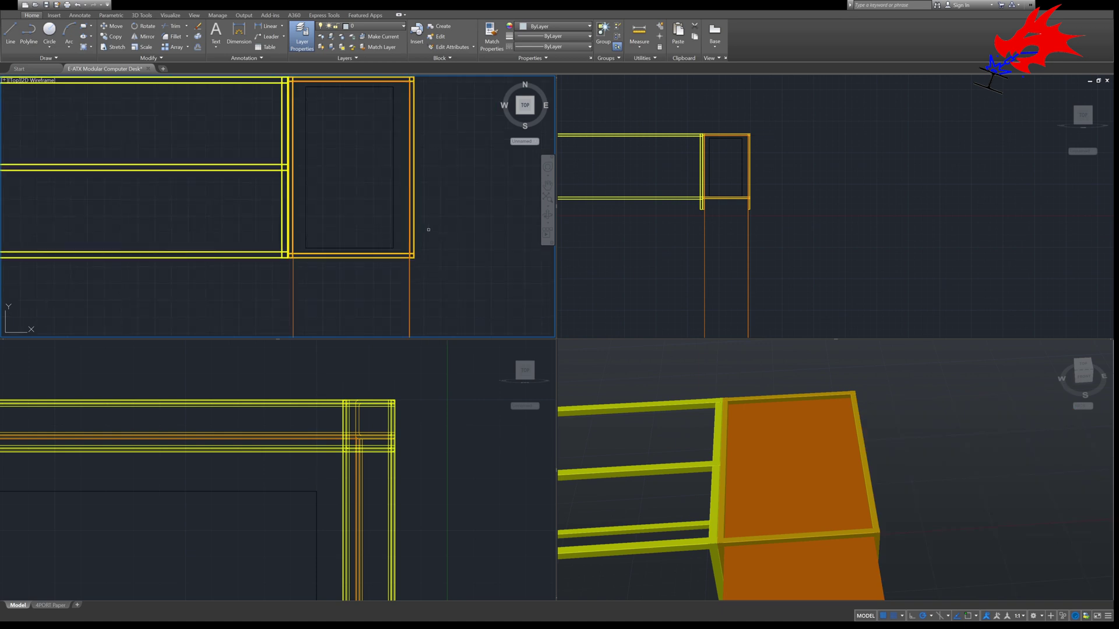
Slice the outer side sheet and the horizontal top sheet along the tower frame's front edge, keeping the parts inside the frame
click(410, 282)
key(Return)
scroll(405, 280, up, 9)
click(452, 128)
click(319, 127)
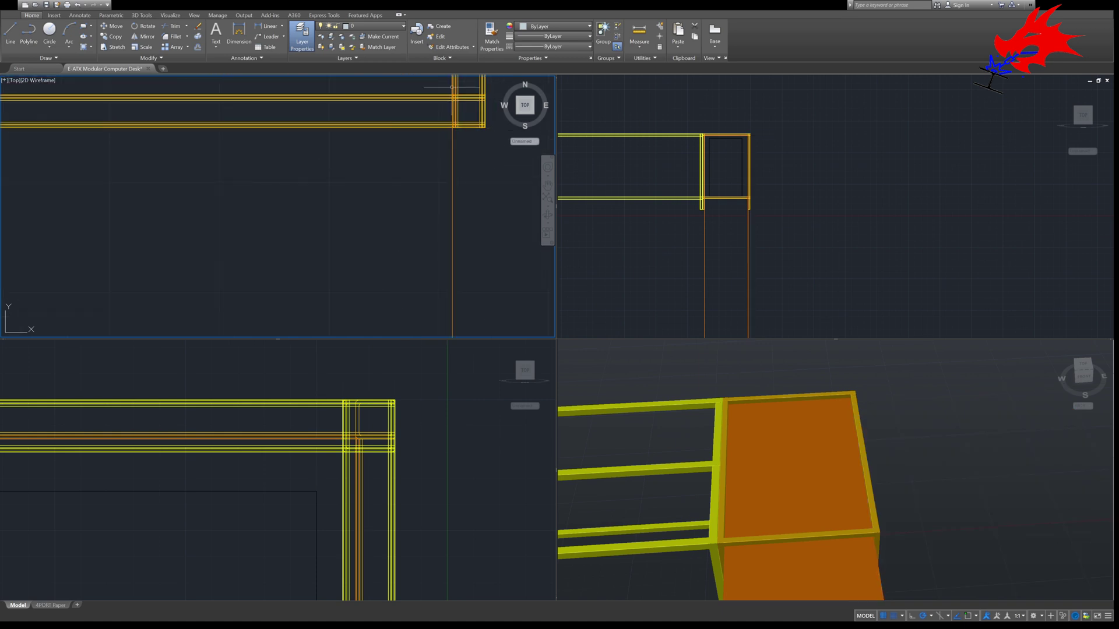
click(452, 239)
key(Return)
scroll(452, 188, down, 7)
click(521, 188)
scroll(204, 213, down, 8)
scroll(117, 218, up, 10)
click(227, 143)
click(427, 120)
Inspect the shortened tower sheets in 3D and fit the whole model in all four viewports
click(942, 532)
shift+middle_drag(942, 533, 932, 408)
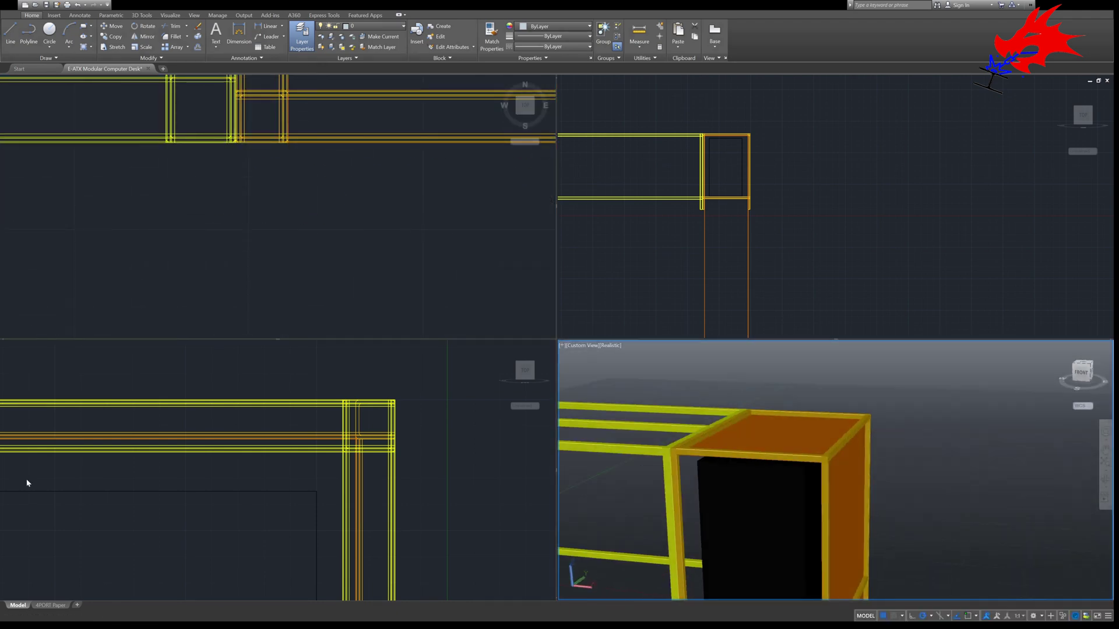
click(1105, 461)
click(726, 242)
click(1106, 206)
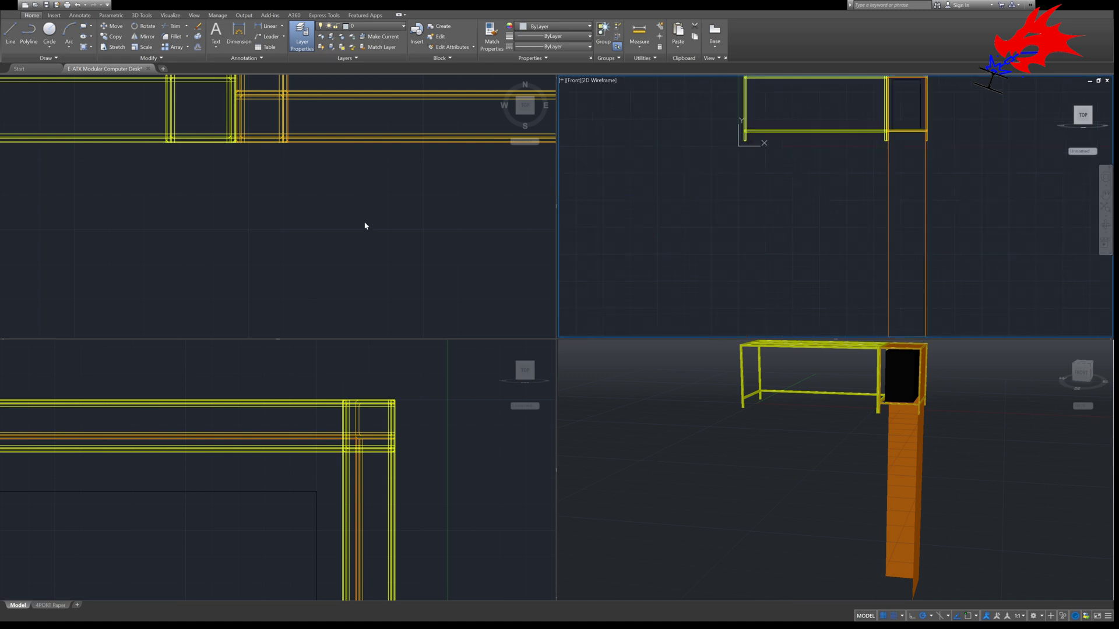
click(366, 225)
click(547, 196)
click(463, 485)
click(547, 461)
click(293, 296)
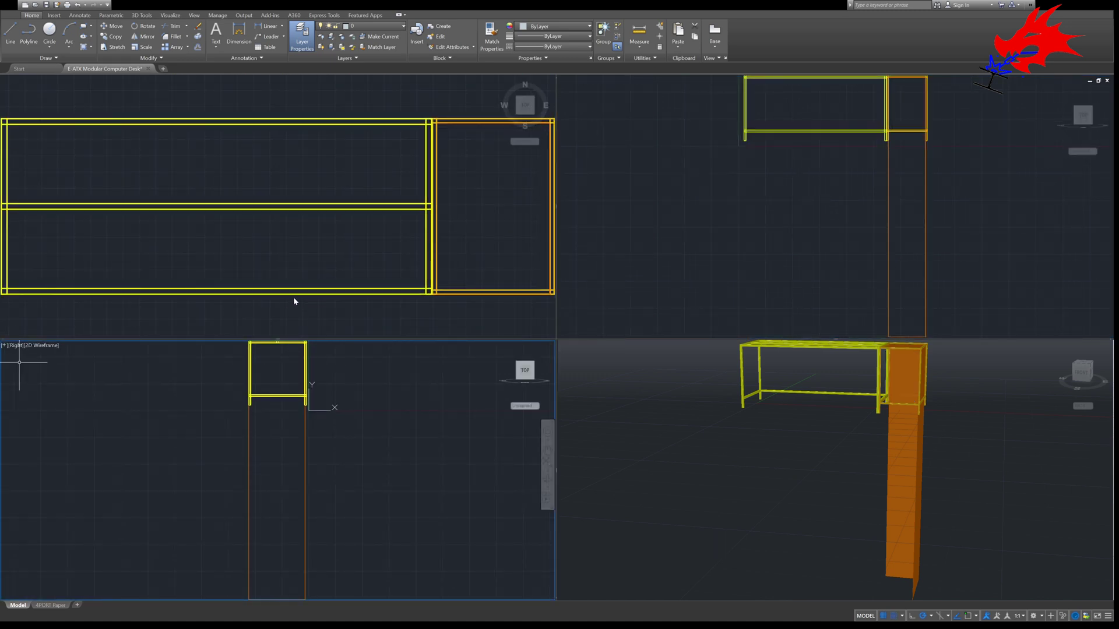
Slice off the back and outer side sheets in the front view level with the tops of the tower frame's bottom rails
click(963, 448)
click(924, 225)
scroll(807, 222, up, 6)
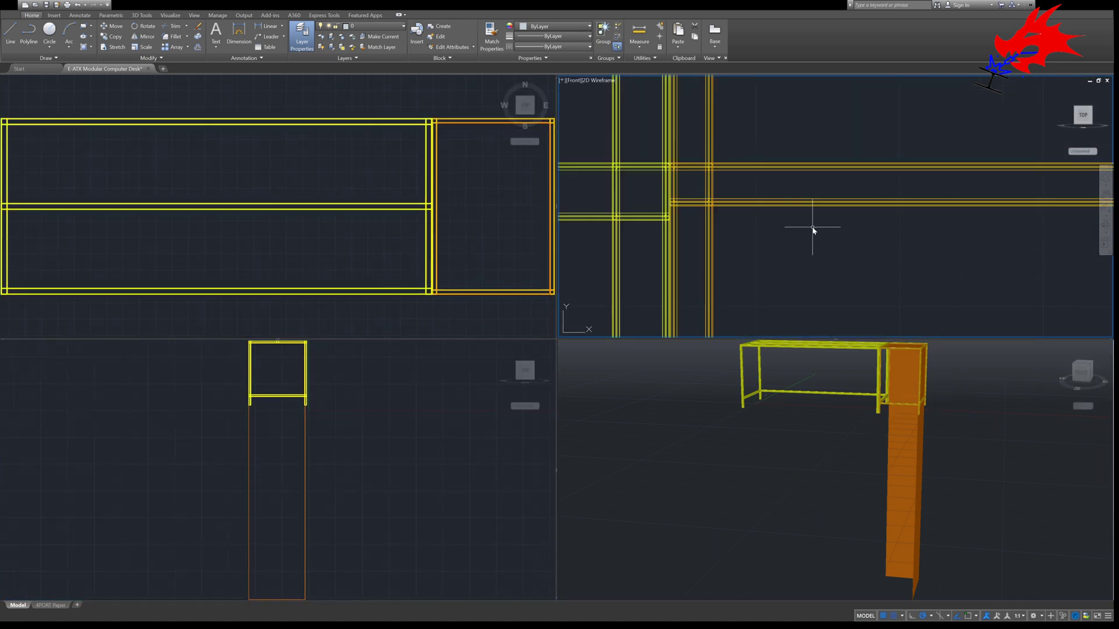
scroll(813, 227, down, 4)
scroll(798, 165, up, 4)
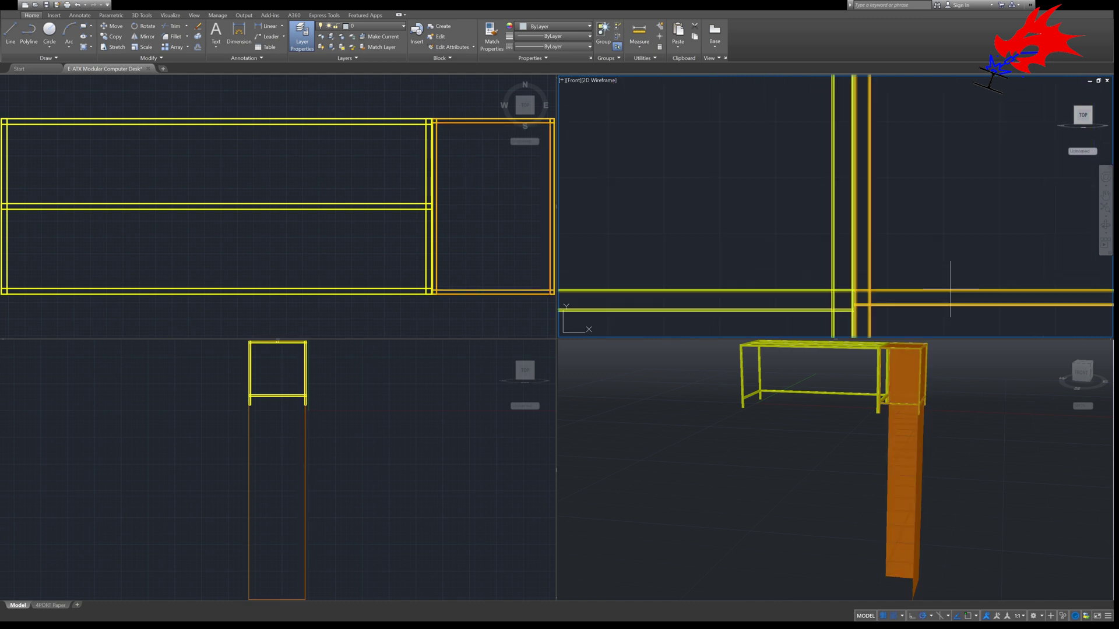
scroll(797, 164, up, 4)
key(ctrl+z)
key(ctrl+z)
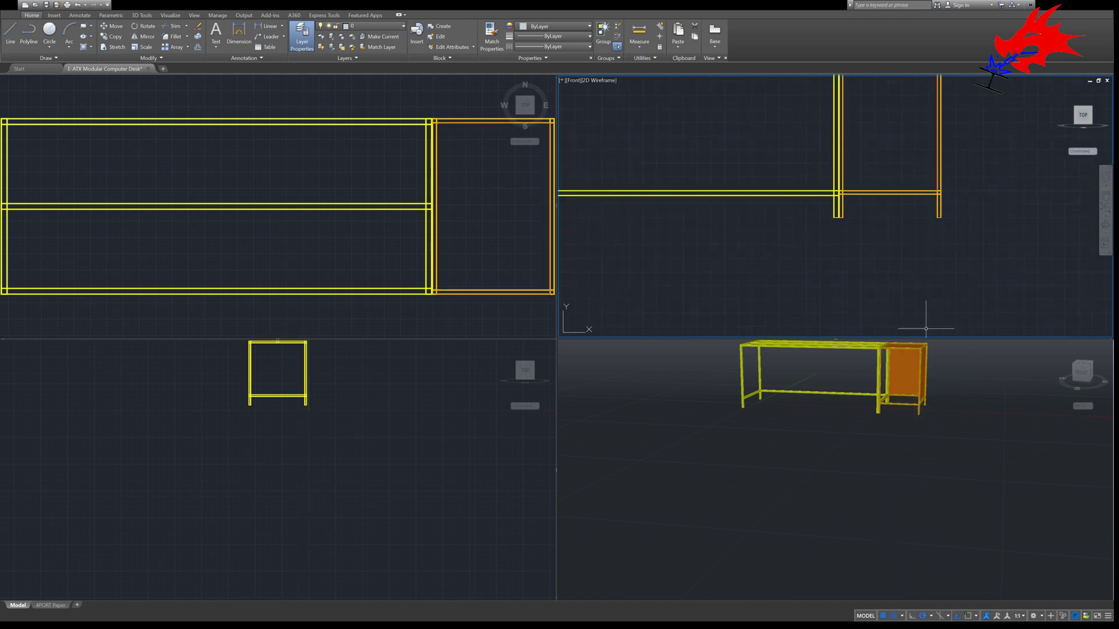
Examine how the cut vertical sheets meet the tower frame's lower rails and legs in the 3D, front and side views
click(912, 383)
scroll(912, 383, up, 3)
scroll(912, 383, up, 5)
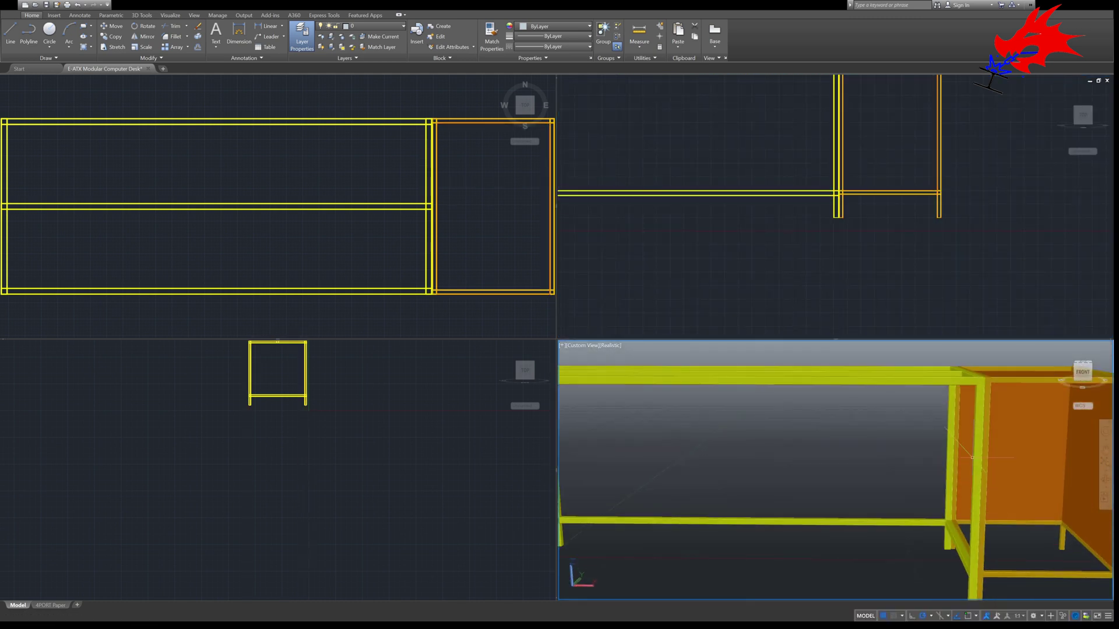
click(878, 120)
middle_drag(905, 155, 841, 218)
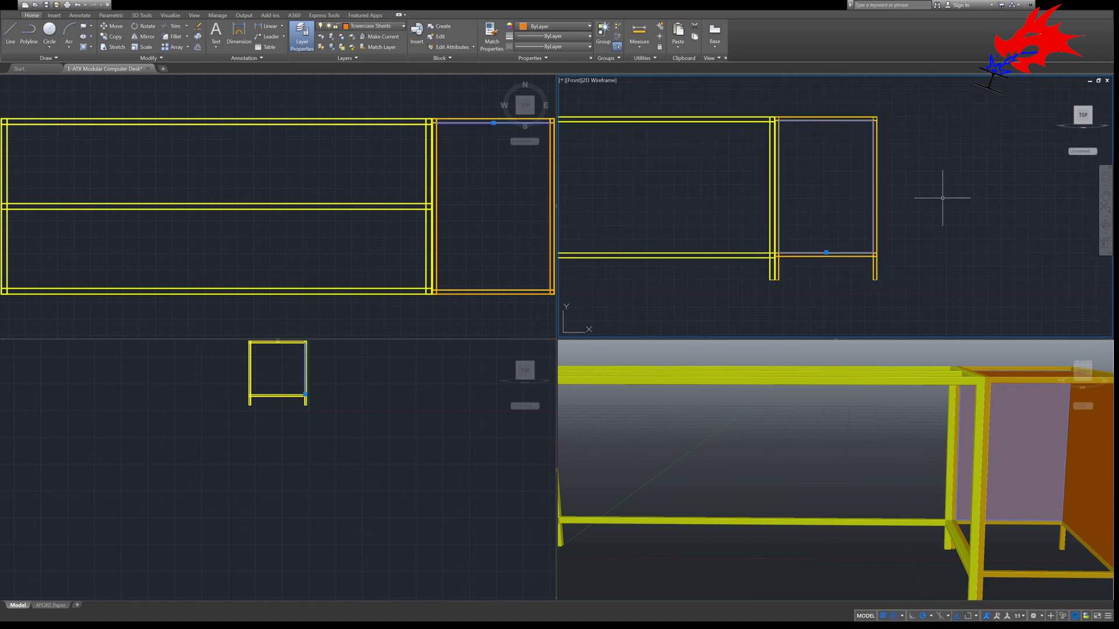
click(420, 450)
scroll(326, 422, up, 6)
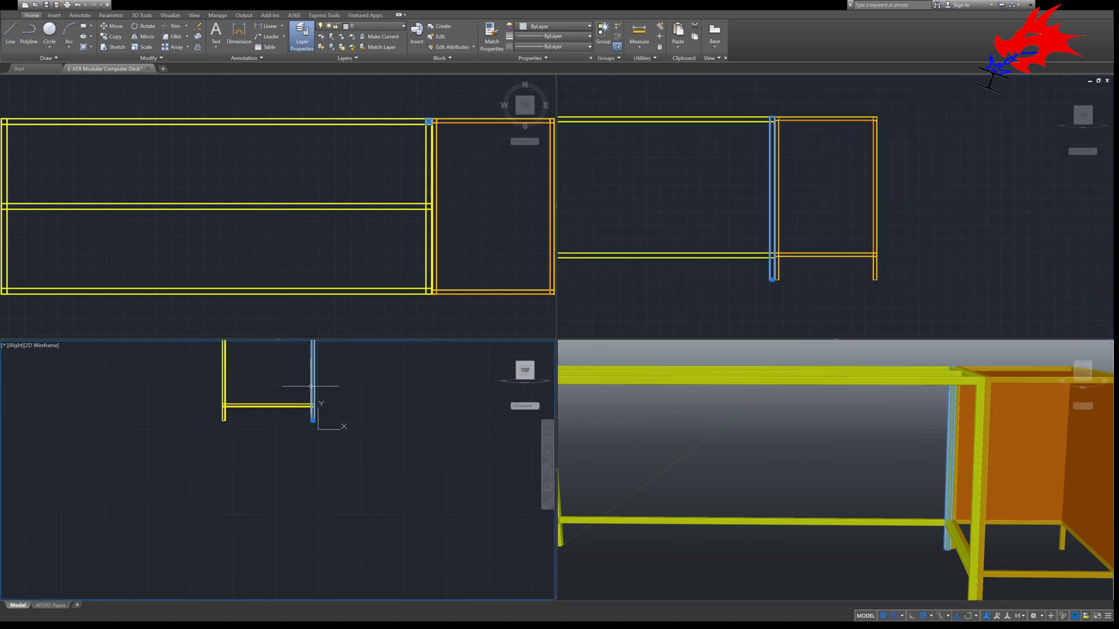
scroll(11, 574, up, 6)
click(143, 489)
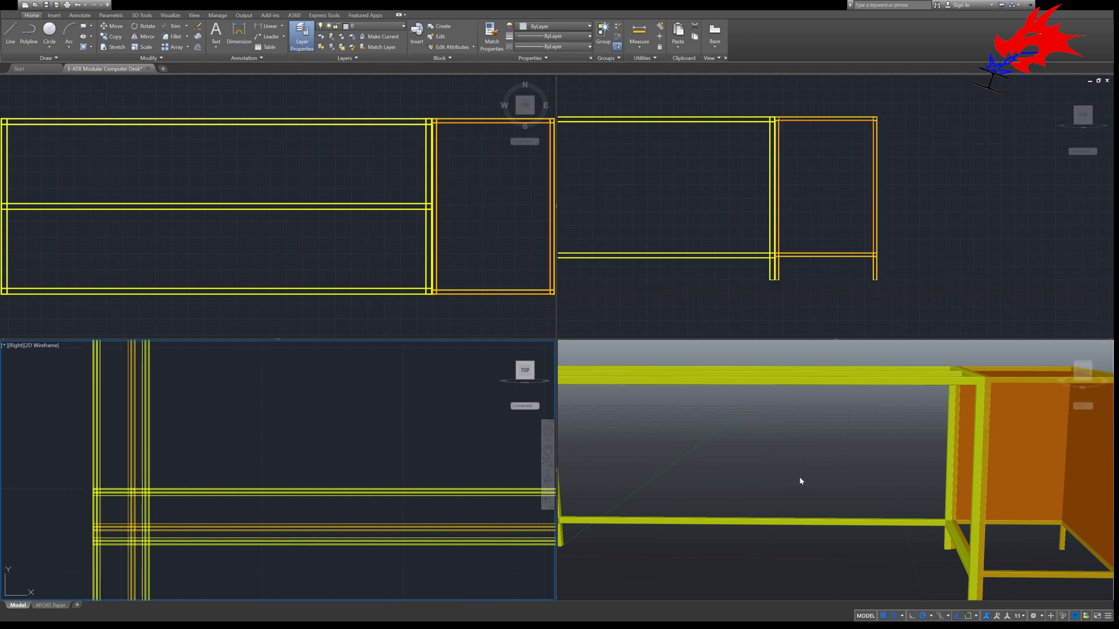
Copy the outer side sheet in the top view to the posts on the tower frame's inner side, next to the desk
click(807, 477)
click(315, 404)
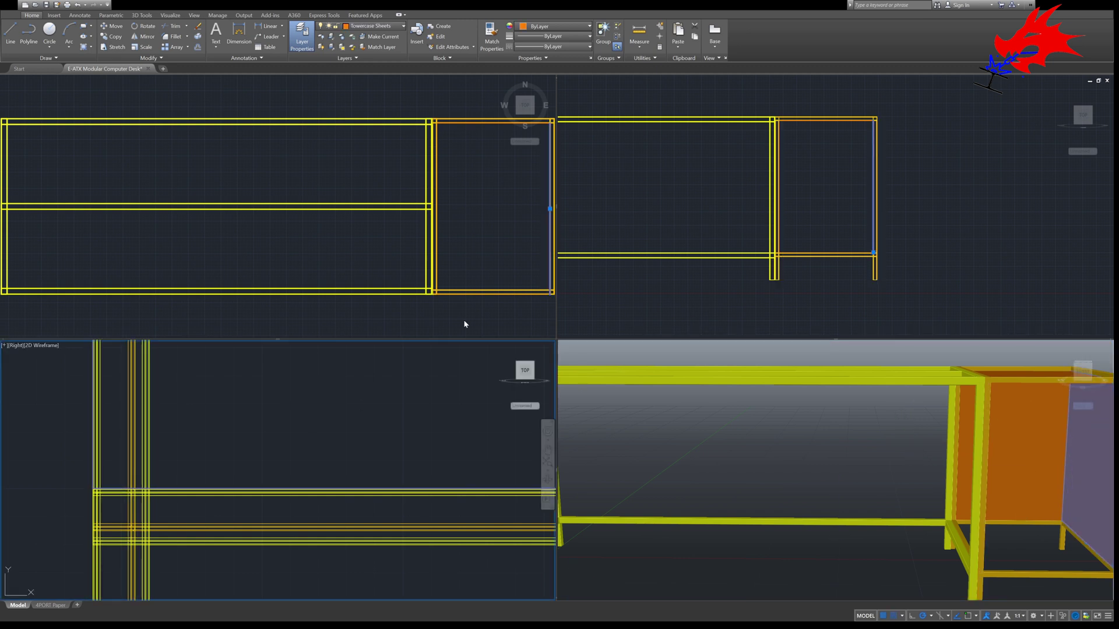
click(466, 318)
middle_drag(545, 262, 441, 260)
scroll(447, 285, up, 10)
click(408, 258)
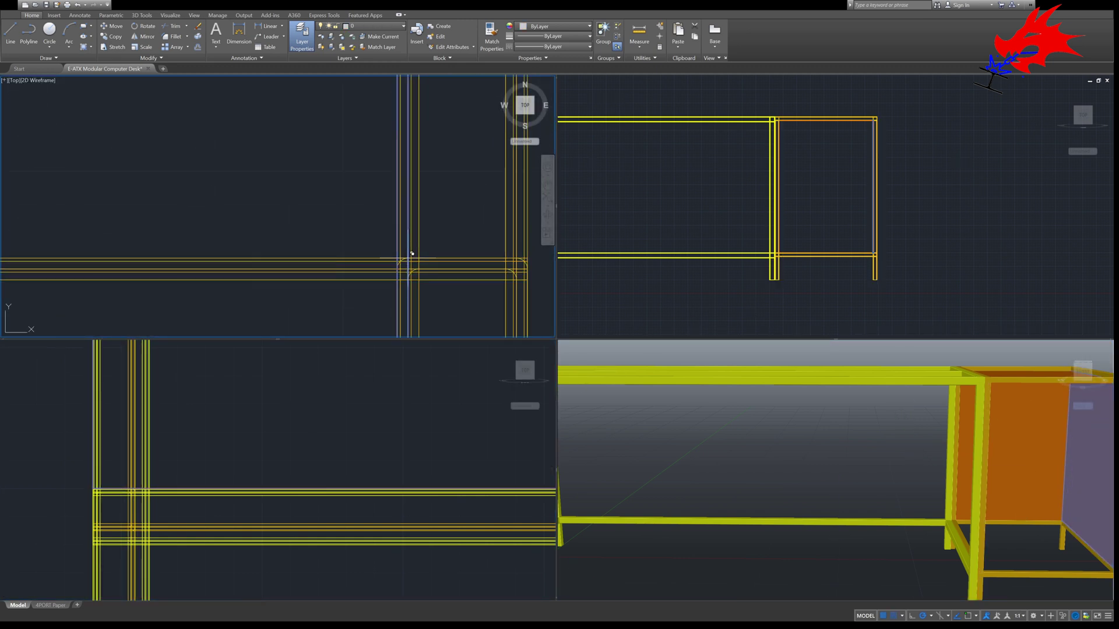
scroll(263, 250, down, 7)
scroll(274, 257, down, 3)
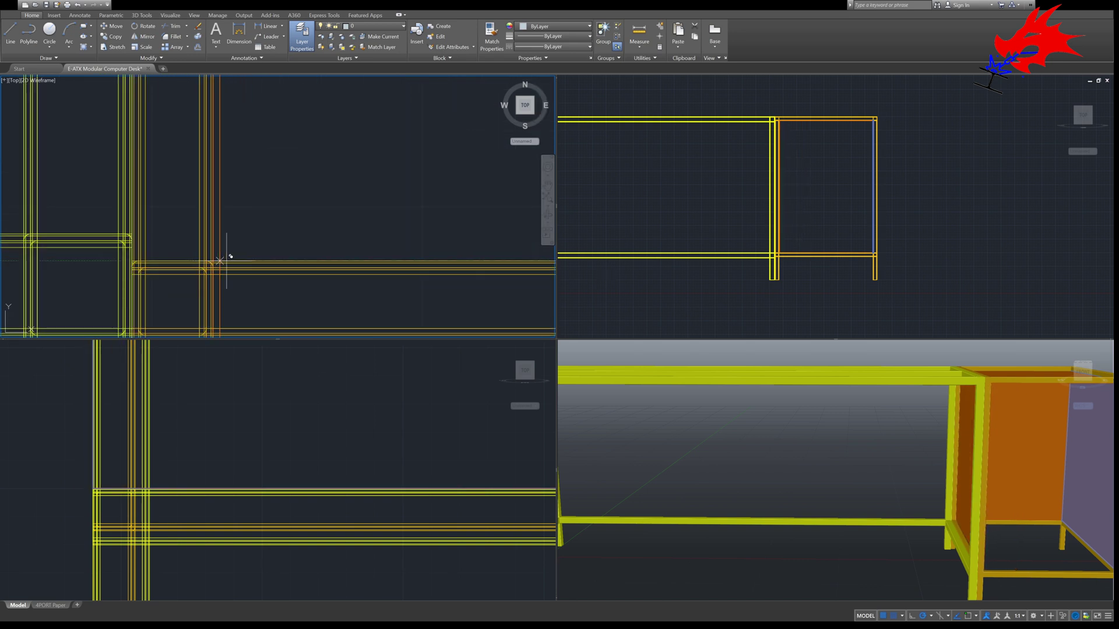
click(226, 261)
scroll(390, 268, down, 10)
click(874, 482)
shift+middle_drag(989, 458, 990, 404)
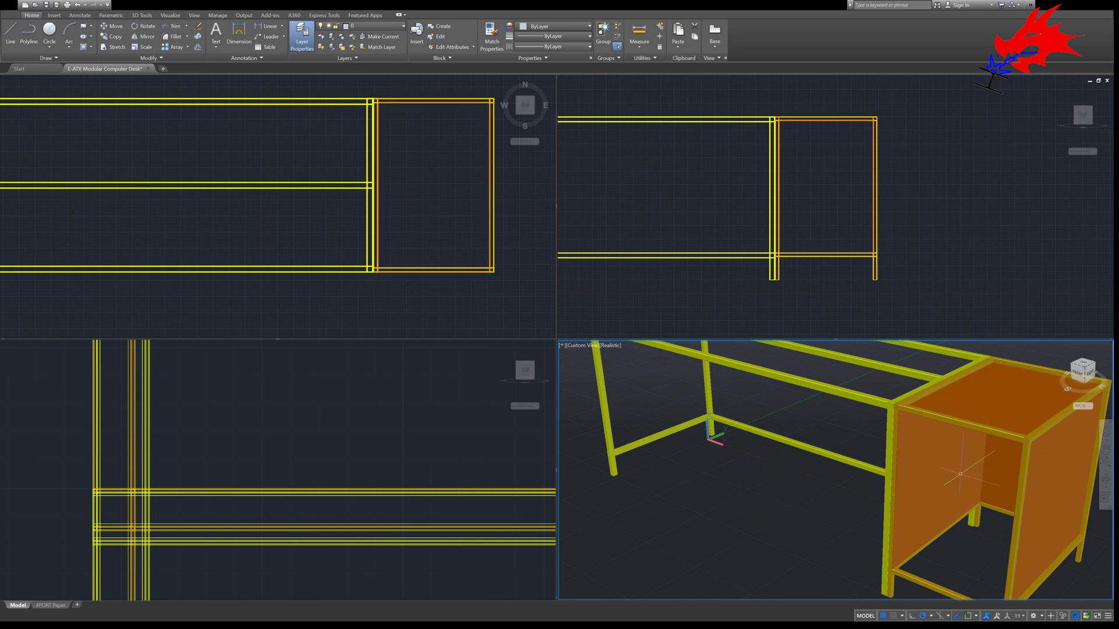
Move the horizontal top sheet up in the front view until its upper face is flush with the top of the tower frame
click(996, 418)
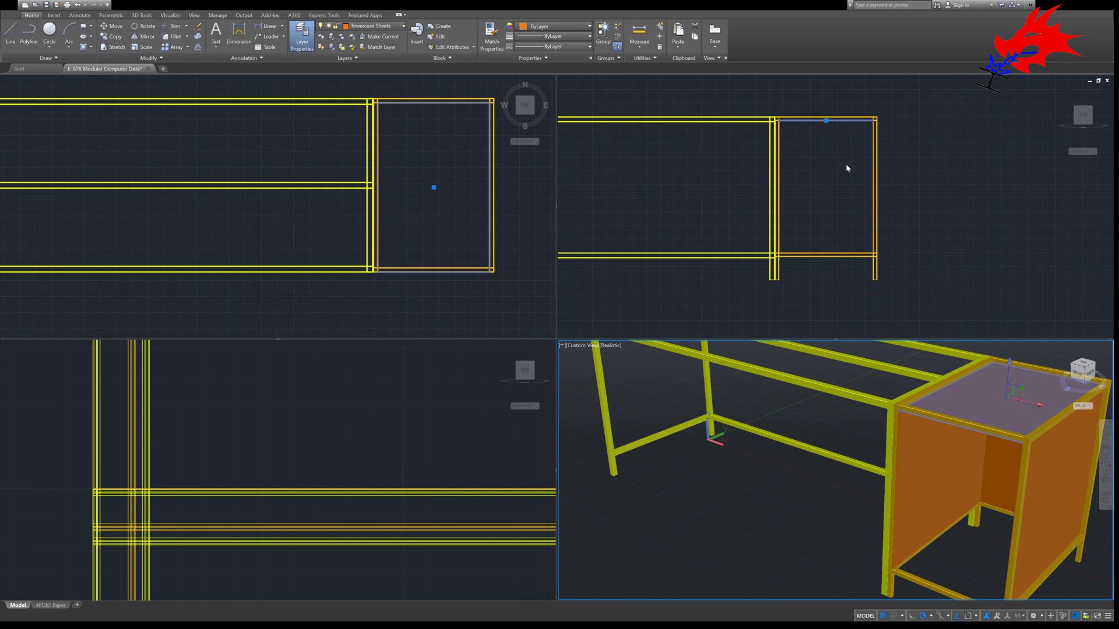
scroll(795, 124, up, 8)
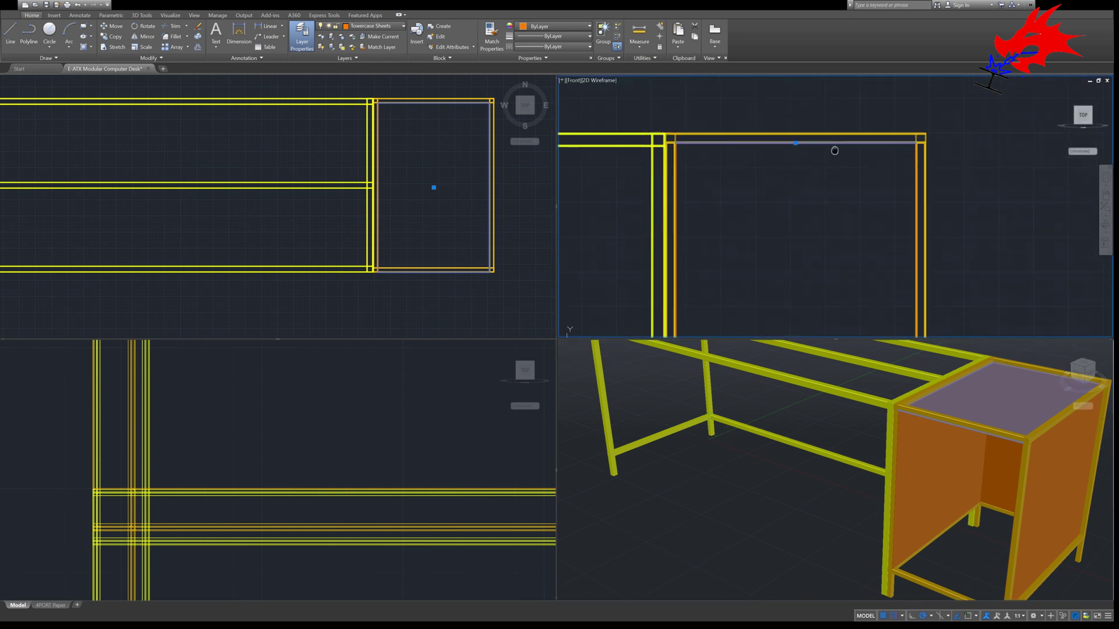
middle_drag(719, 212, 716, 230)
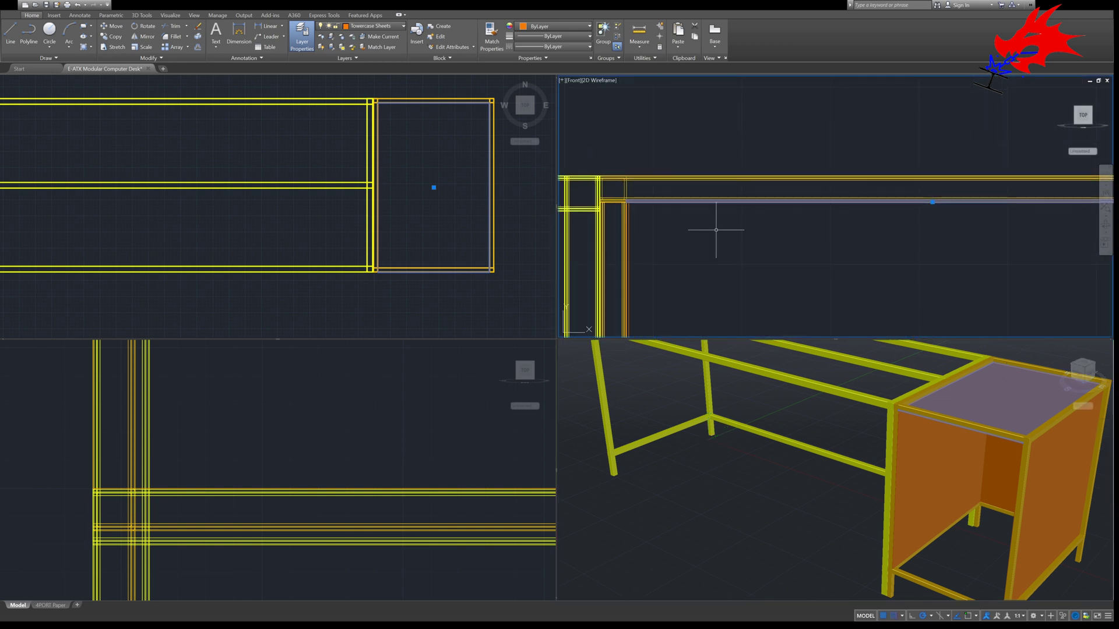
scroll(831, 210, up, 2)
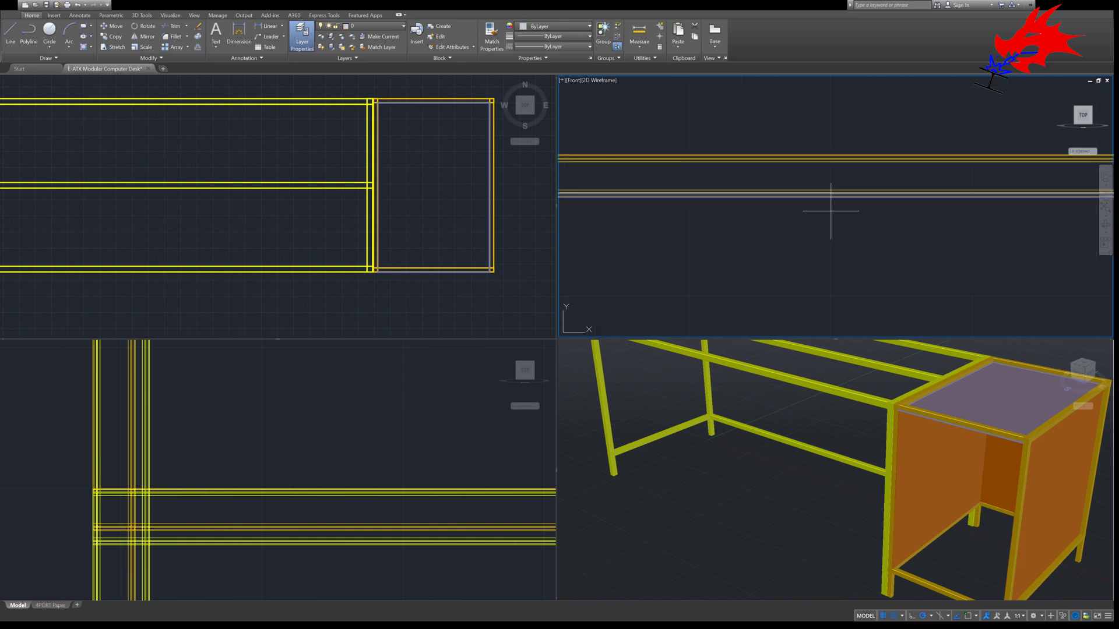
mouse_move(788, 214)
middle_down()
mouse_move(871, 295)
mouse_move(946, 301)
middle_up()
scroll(699, 286, up, 3)
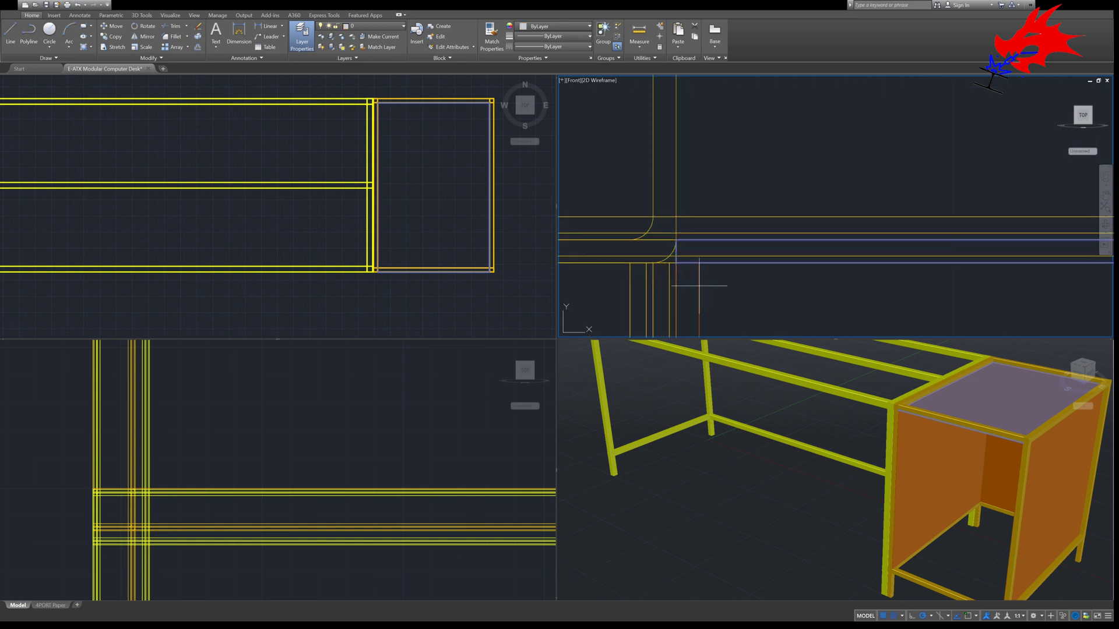
click(676, 262)
middle_drag(706, 179, 706, 318)
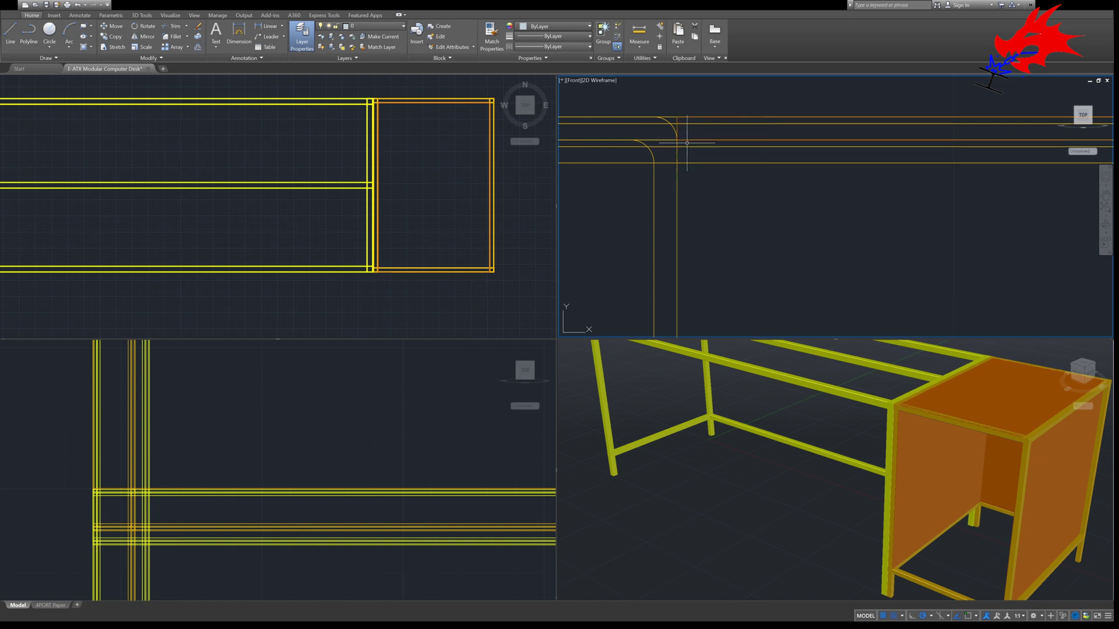
Copy the horizontal top sheet down to the top of the tower frame's bottom rails to form the case floor
shift+middle_drag(717, 437, 827, 419)
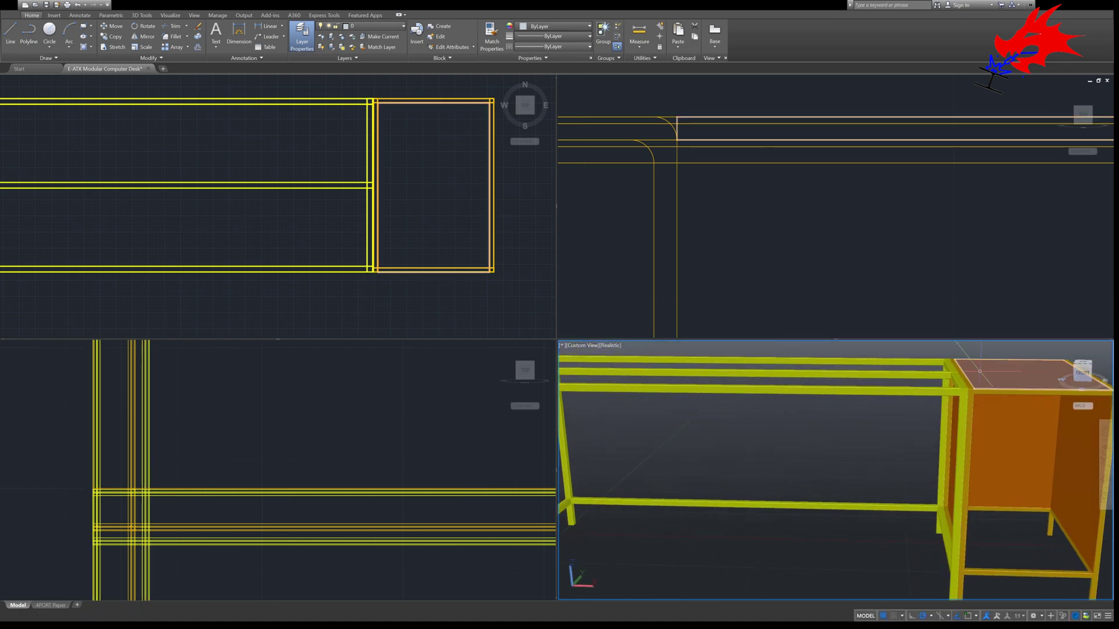
scroll(857, 274, down, 3)
middle_drag(857, 274, 852, 238)
click(982, 462)
shift+middle_drag(981, 463, 1008, 471)
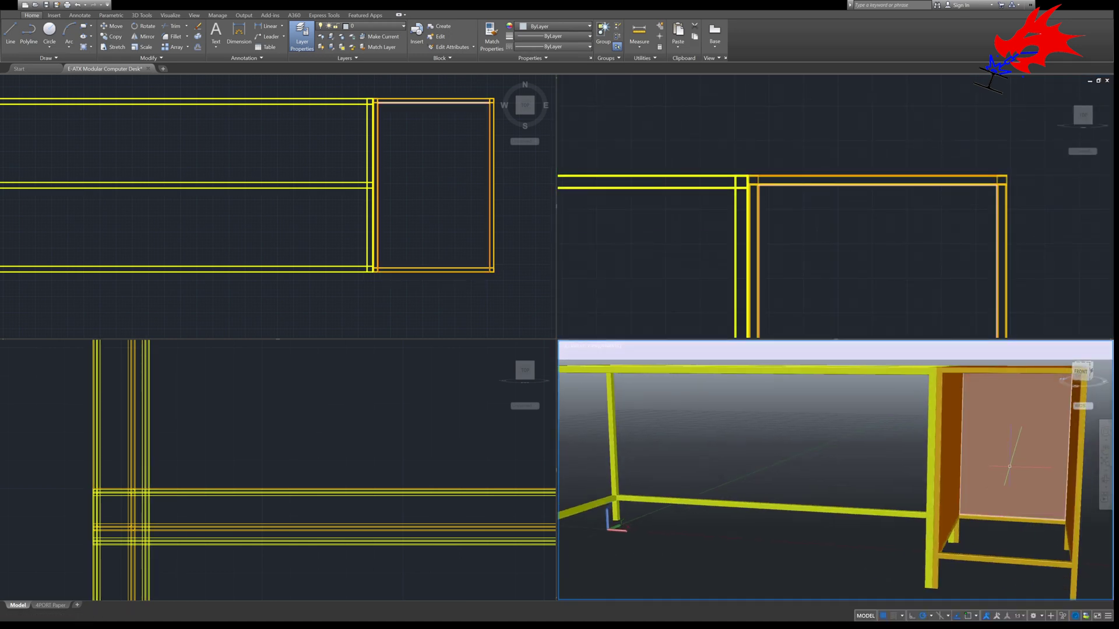
click(800, 187)
click(842, 177)
text(co)
key(Return)
scroll(760, 180, up, 5)
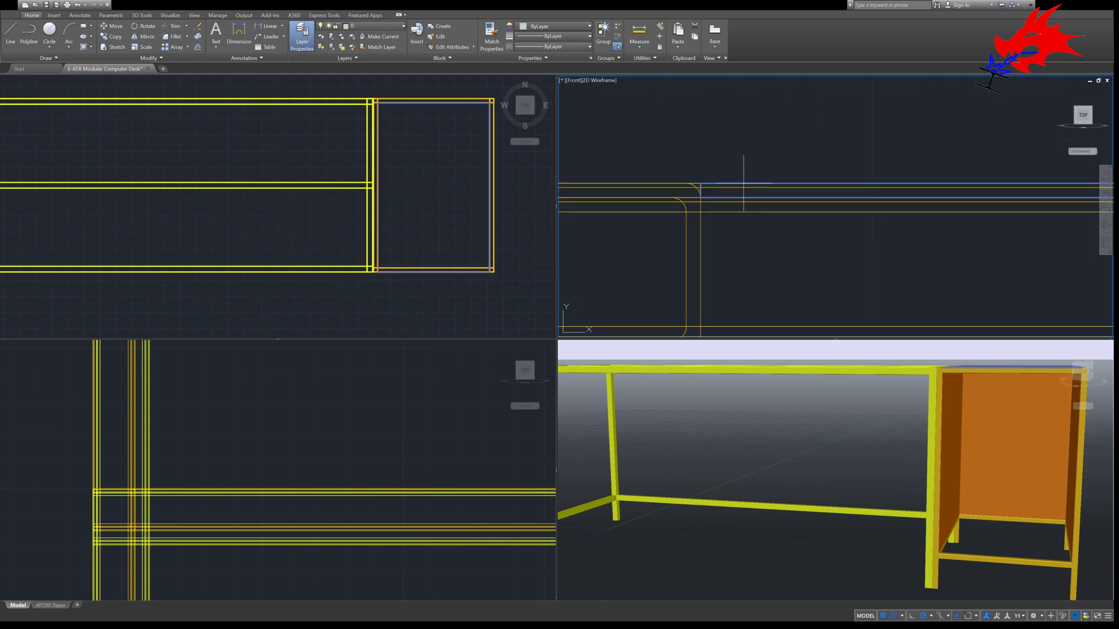
click(695, 182)
scroll(695, 182, down, 8)
middle_drag(731, 319, 773, 263)
scroll(674, 245, up, 5)
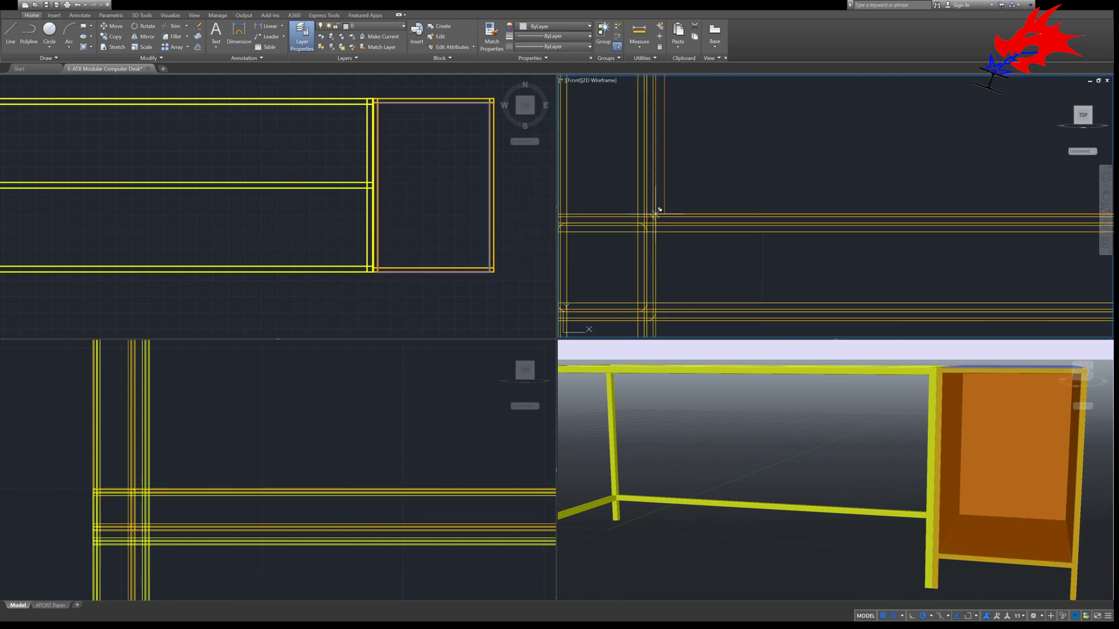
middle_drag(657, 215, 818, 247)
Move the inner side sheet sideways so its inside face is flush with the inner edges of the tower posts
scroll(819, 247, down, 2)
scroll(1009, 239, up, 6)
middle_drag(1009, 244, 896, 181)
scroll(881, 252, down, 5)
scroll(612, 232, up, 6)
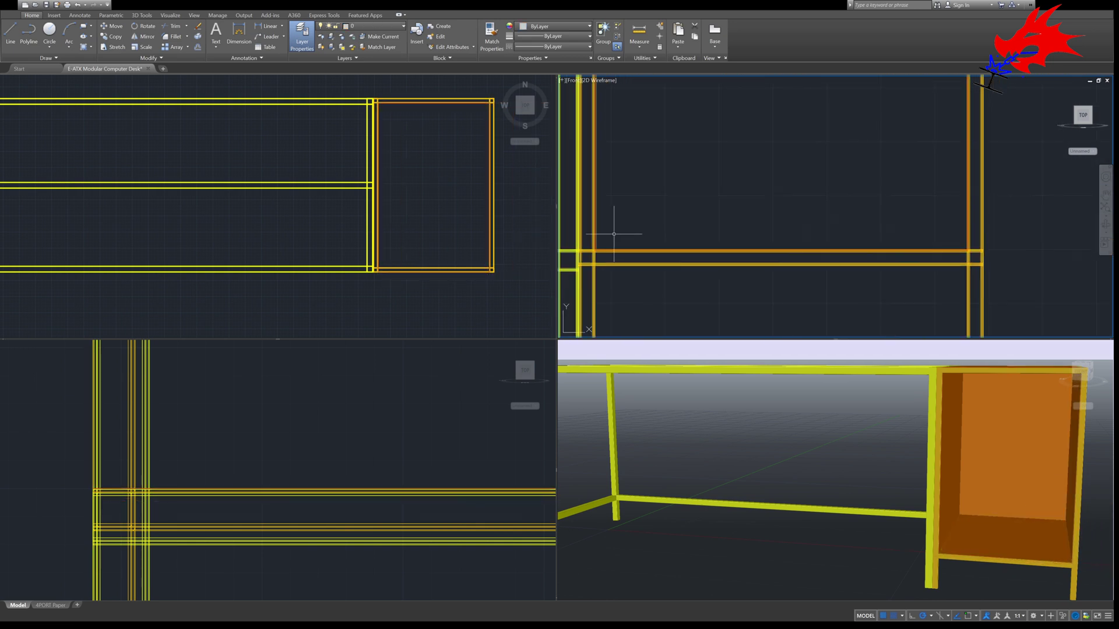
middle_drag(601, 233, 740, 236)
click(757, 247)
scroll(752, 298, up, 4)
middle_drag(752, 298, 761, 248)
key(Delete)
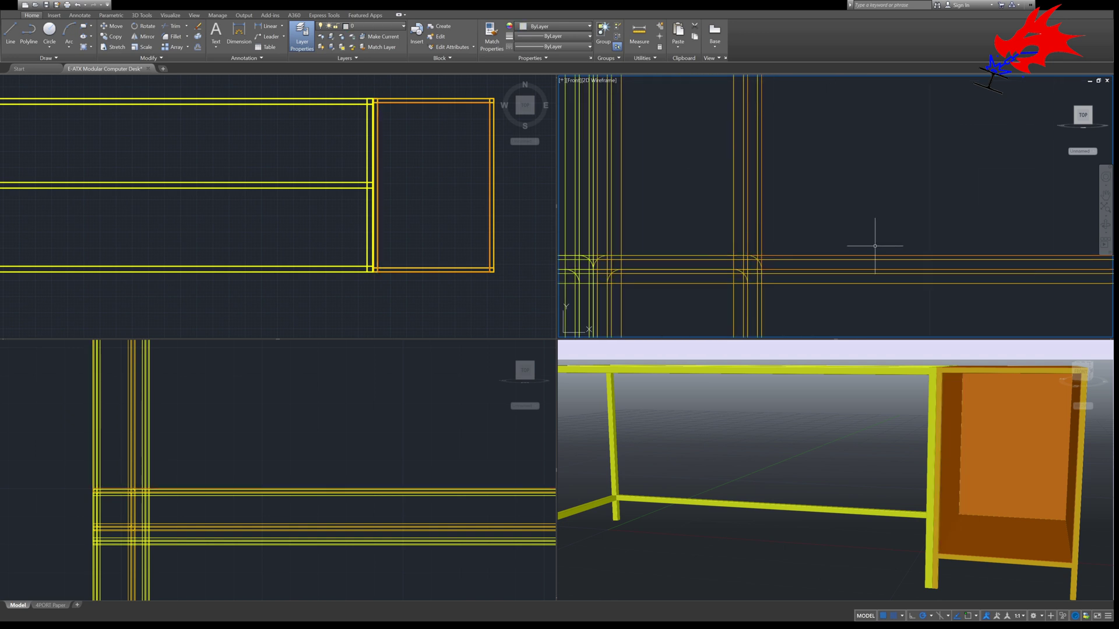
Inspect the panelled tower case in 3D and set that view to SE Isometric
click(996, 498)
shift+middle_drag(997, 499, 574, 467)
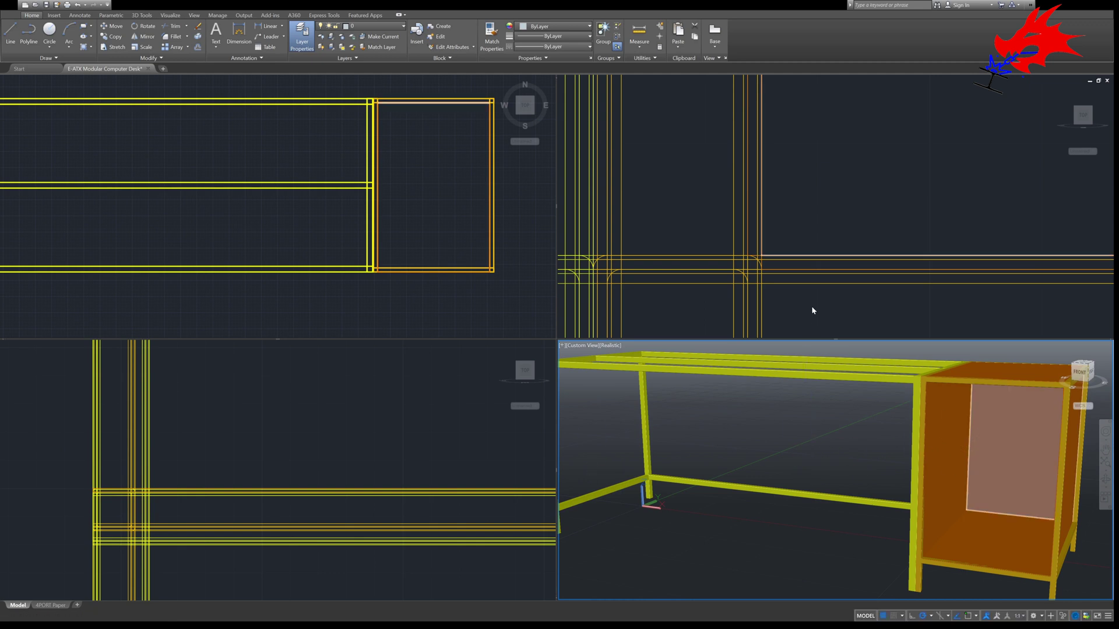
click(903, 316)
click(616, 399)
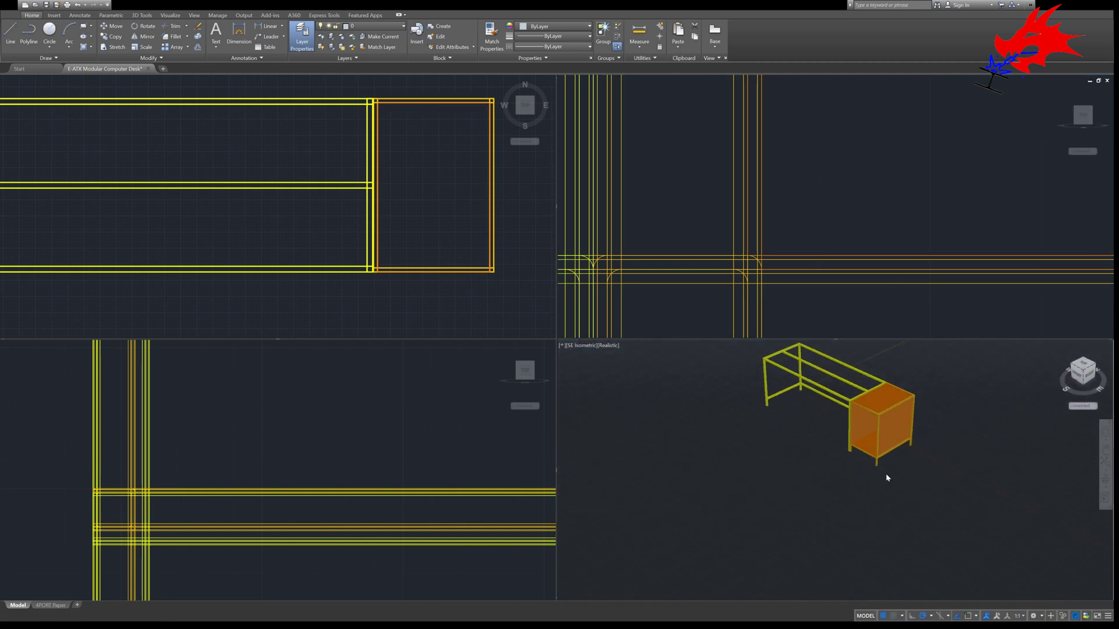
click(841, 198)
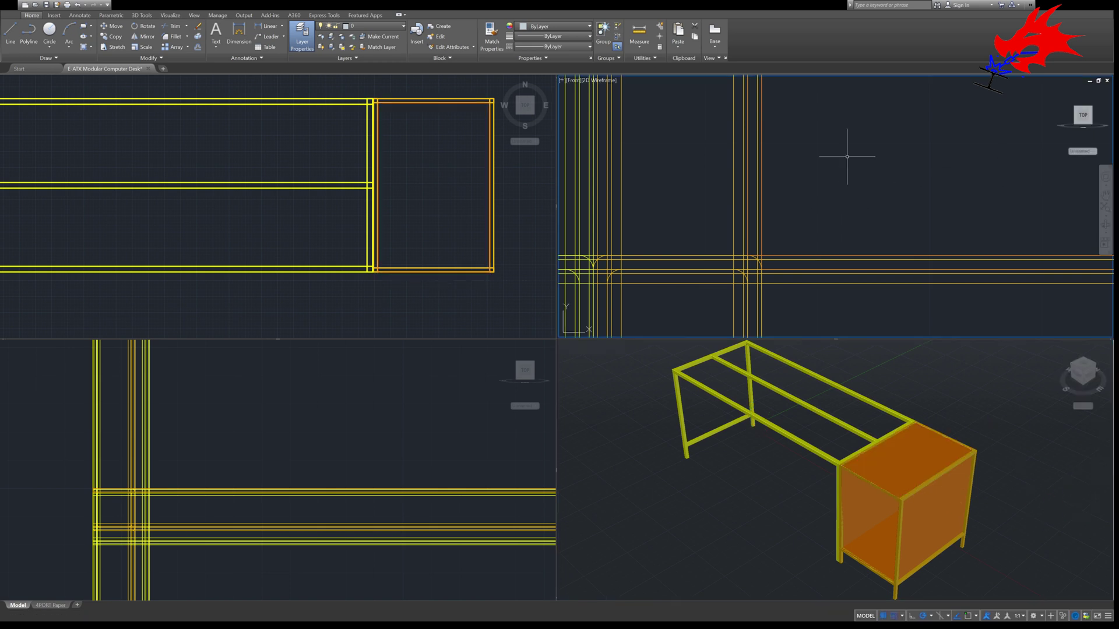
Fit the whole desk model within the front, top and right views
middle_click(594, 135)
middle_click(595, 136)
click(268, 117)
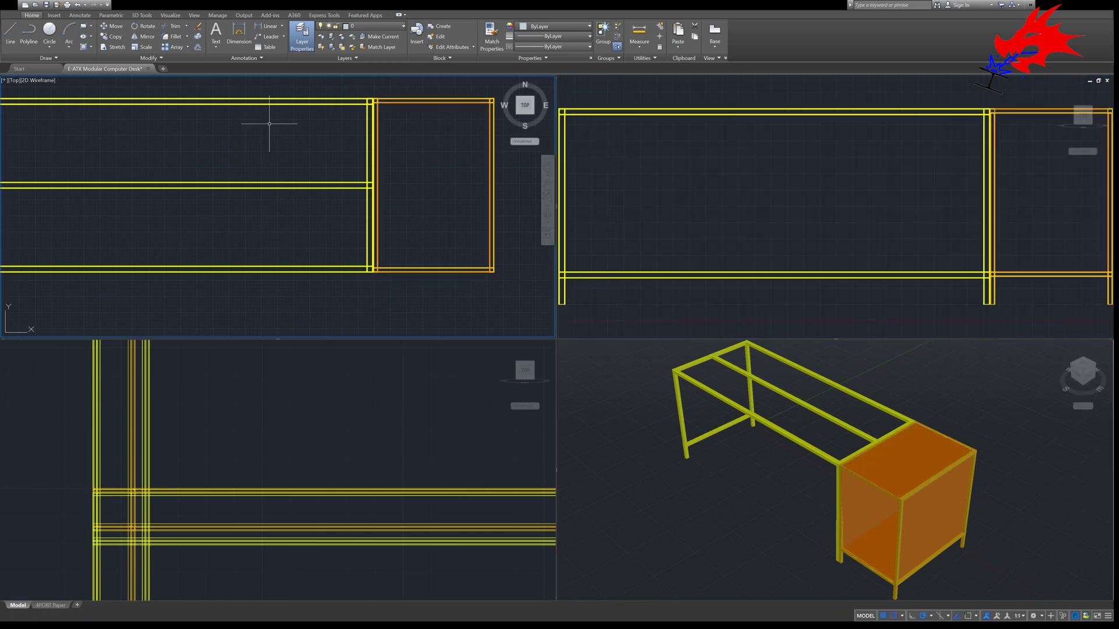
middle_click(37, 100)
middle_click(37, 100)
click(21, 350)
middle_click(207, 420)
middle_click(207, 420)
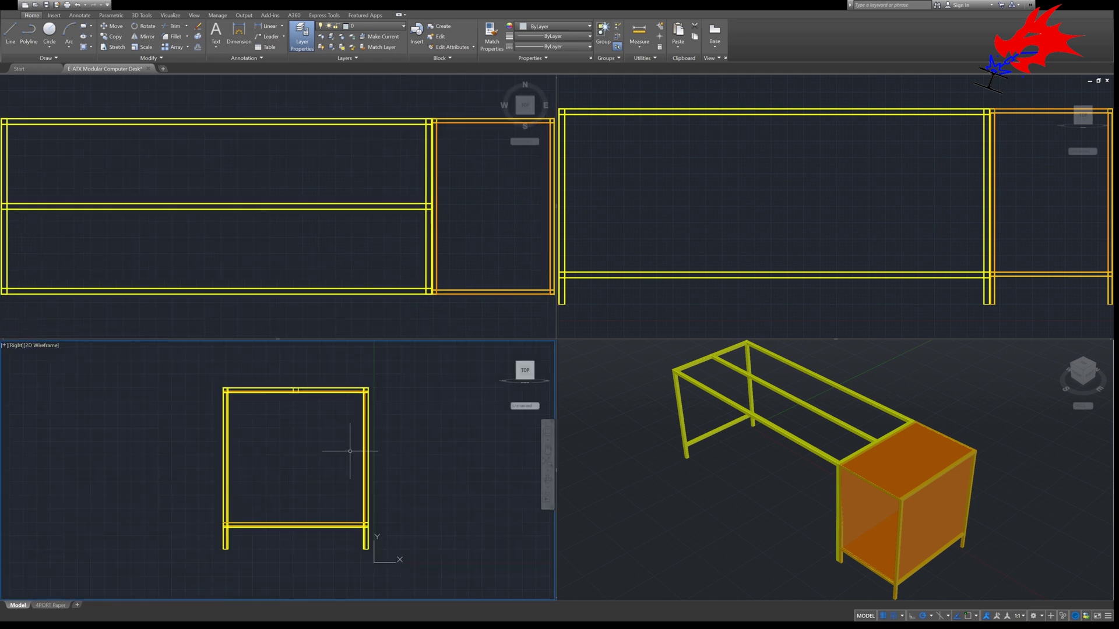
scroll(350, 451, up, 2)
scroll(354, 466, down, 8)
click(525, 357)
click(525, 357)
click(550, 348)
click(549, 349)
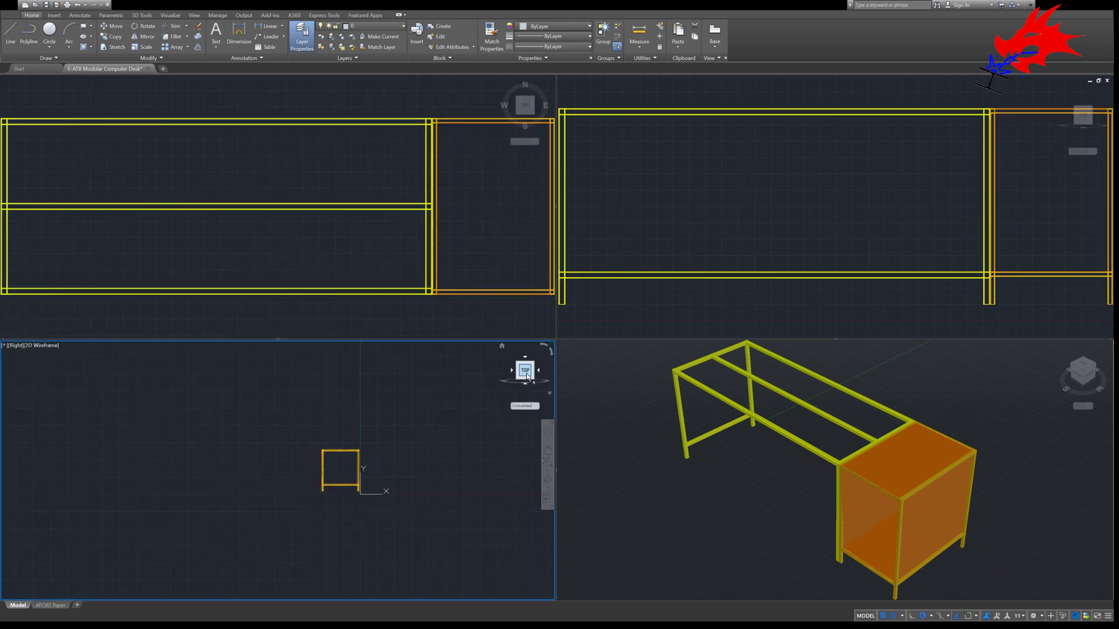
middle_click(428, 509)
middle_click(428, 509)
click(79, 5)
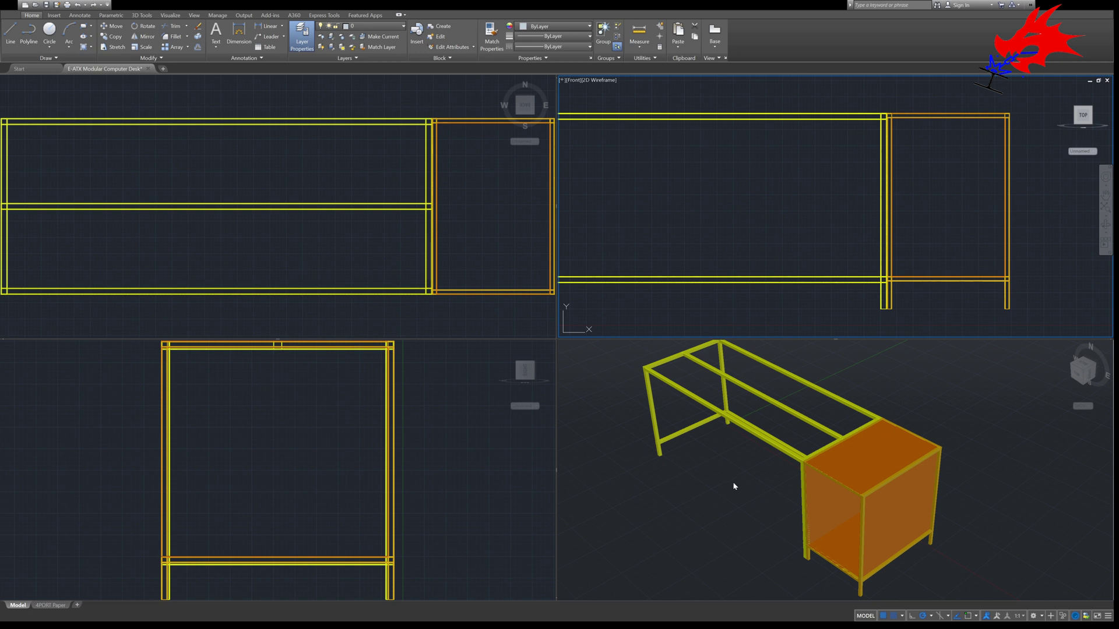
Draw a small circle in the front view, centred across the tower's width in the lower part of its back panel
click(819, 482)
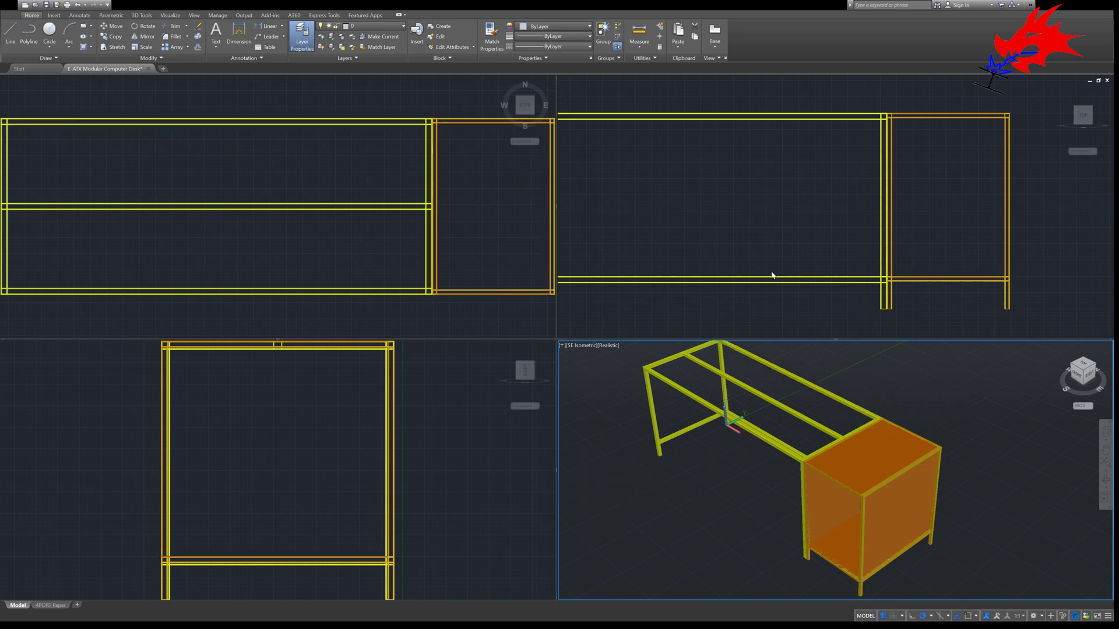
click(769, 241)
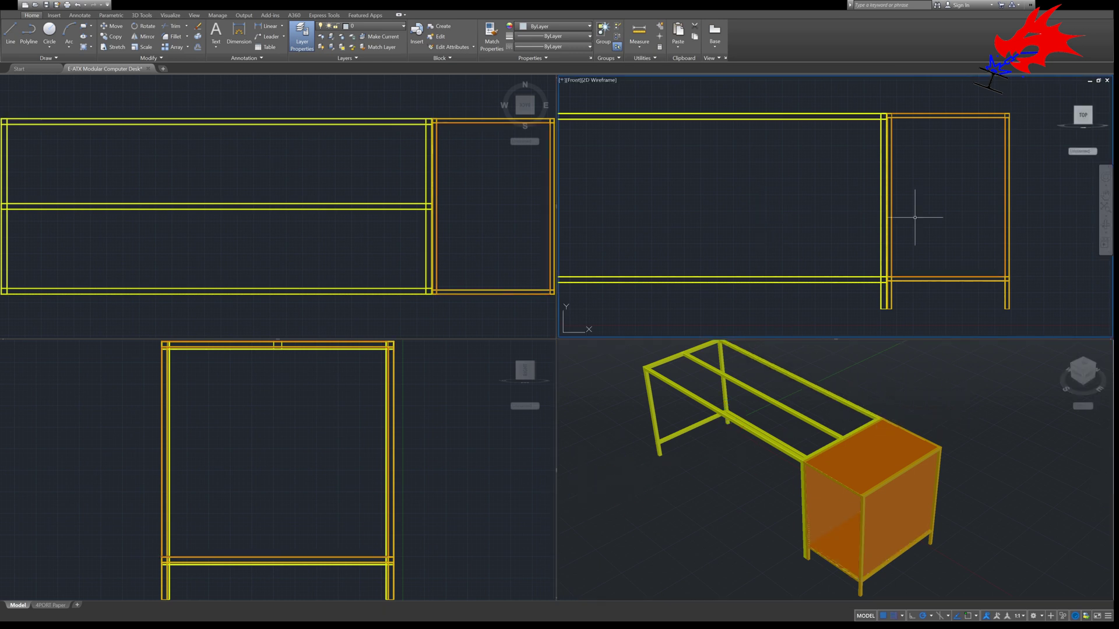
click(935, 190)
click(971, 273)
scroll(944, 242, up, 2)
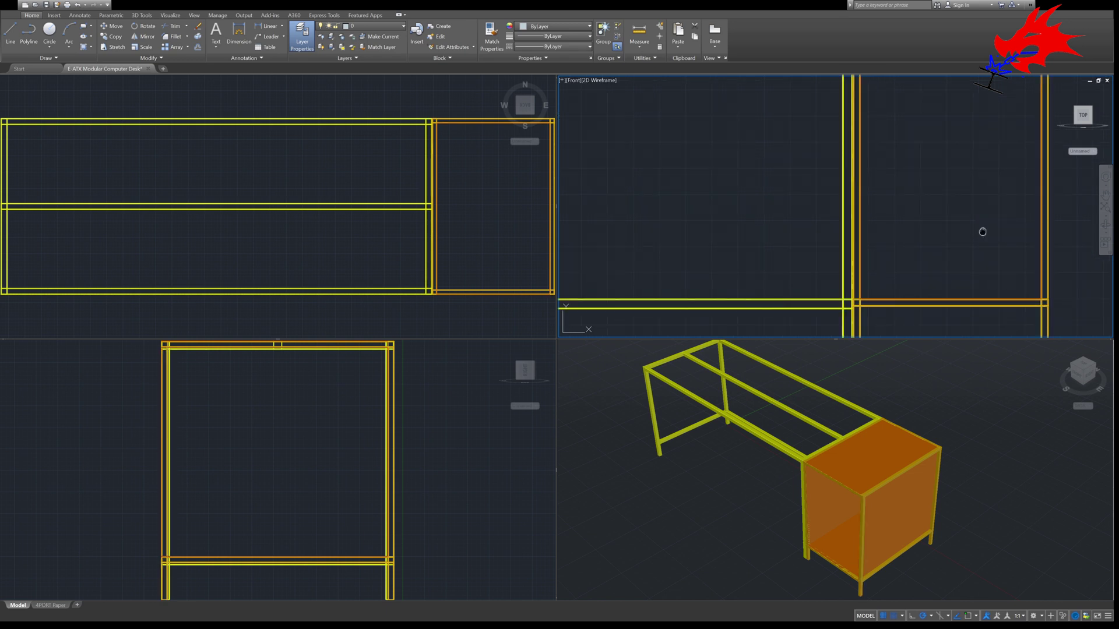
middle_drag(983, 232, 921, 249)
scroll(930, 266, down, 2)
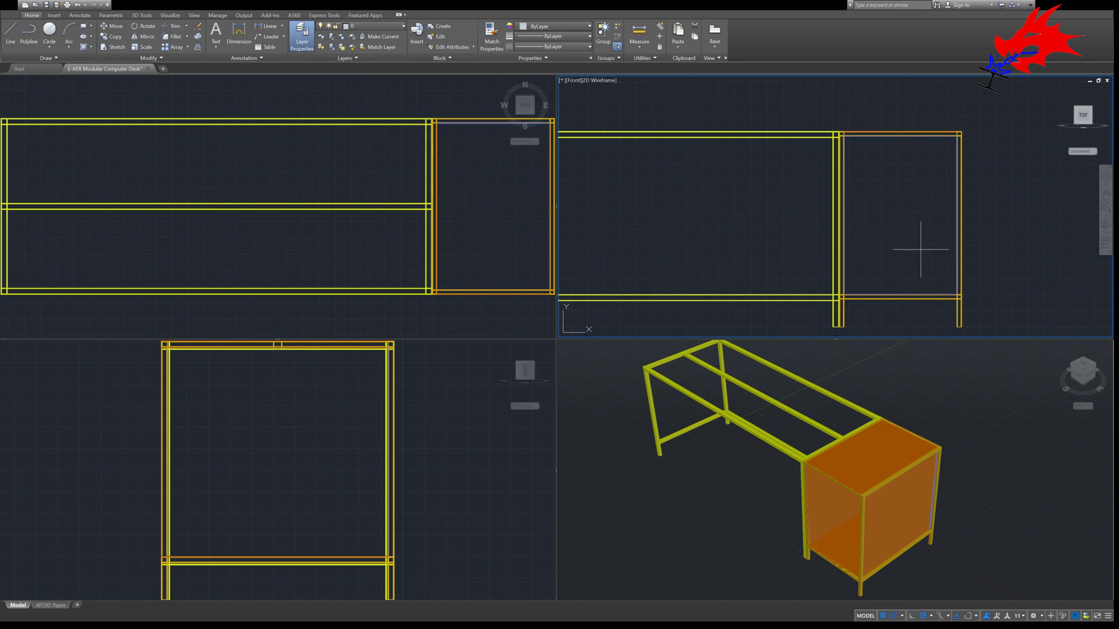
scroll(921, 250, up, 3)
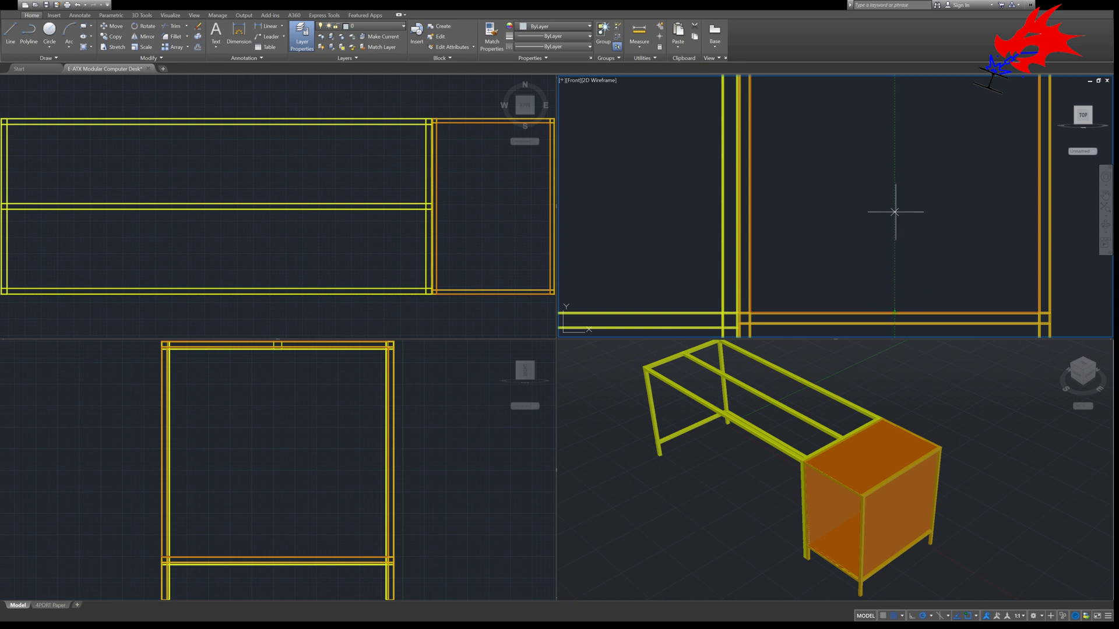
click(895, 212)
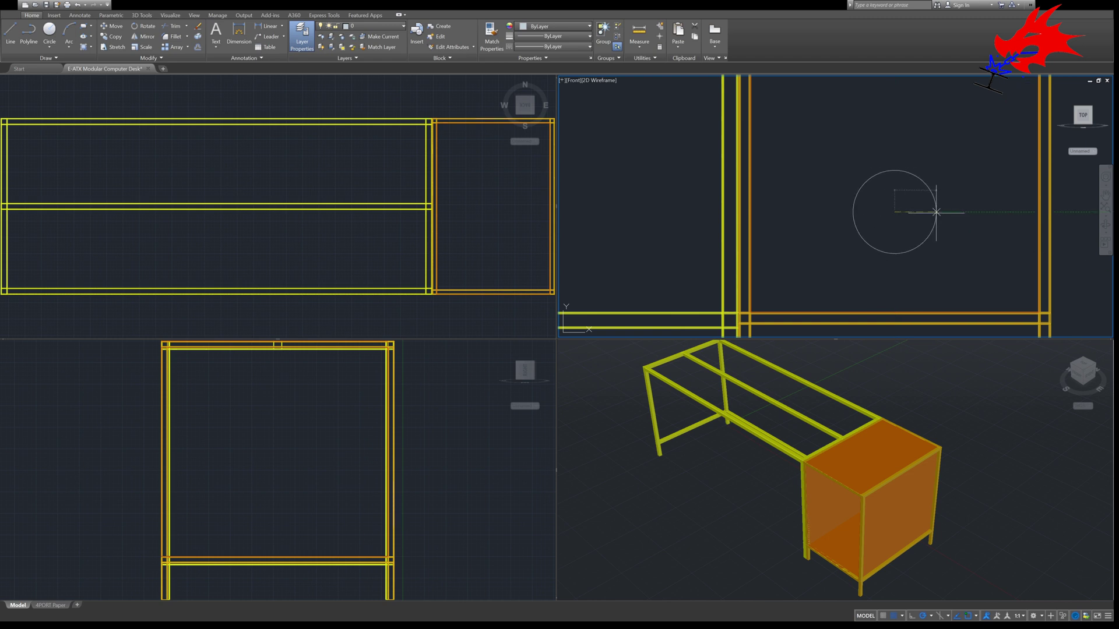
key(Return)
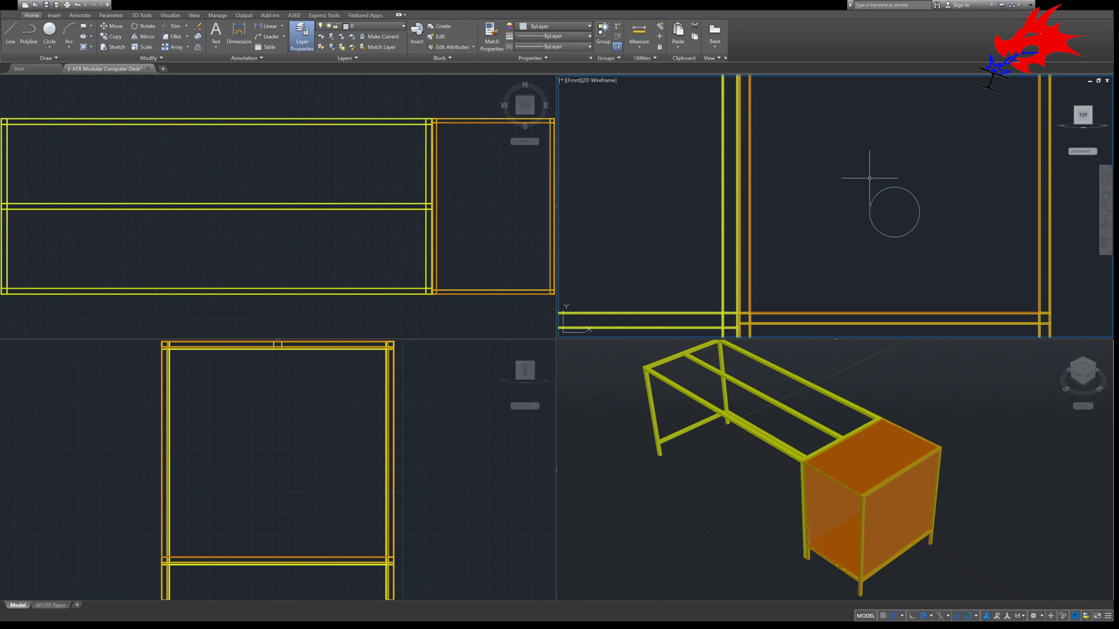
Copy the circle straight up to the upper part of the tower's back panel
scroll(869, 178, down, 5)
middle_drag(922, 142, 918, 192)
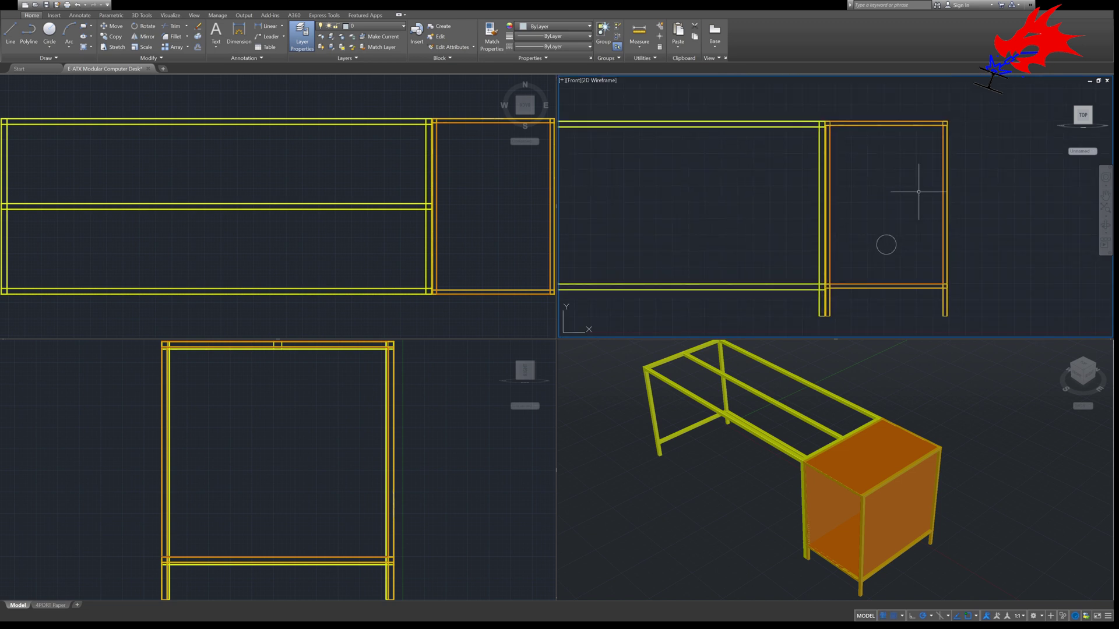
scroll(894, 248, up, 5)
scroll(862, 230, down, 2)
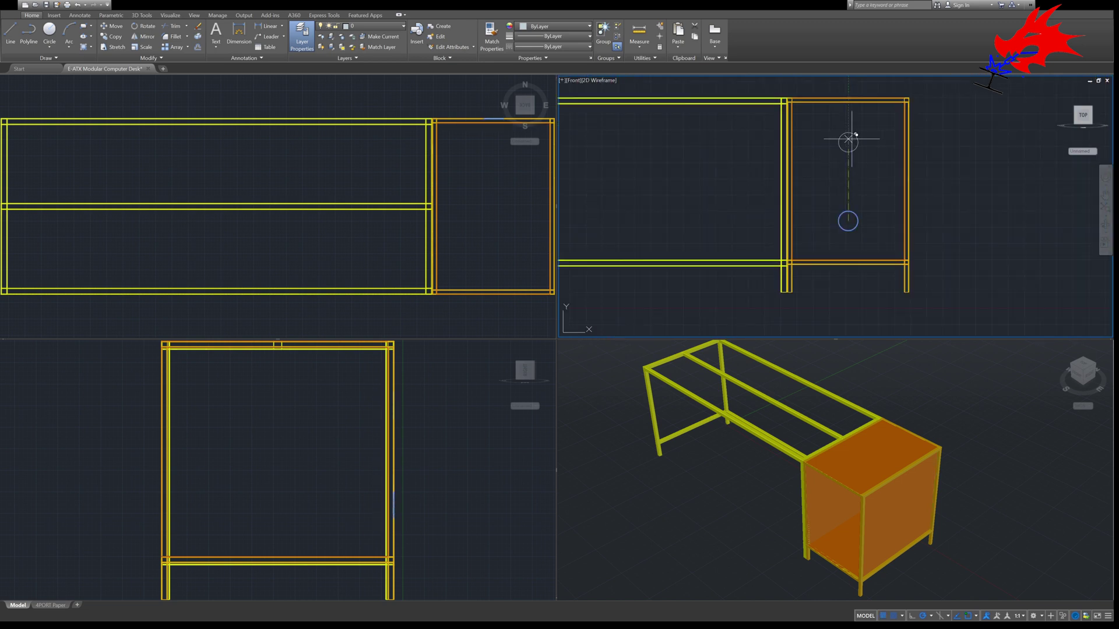
scroll(849, 218, up, 3)
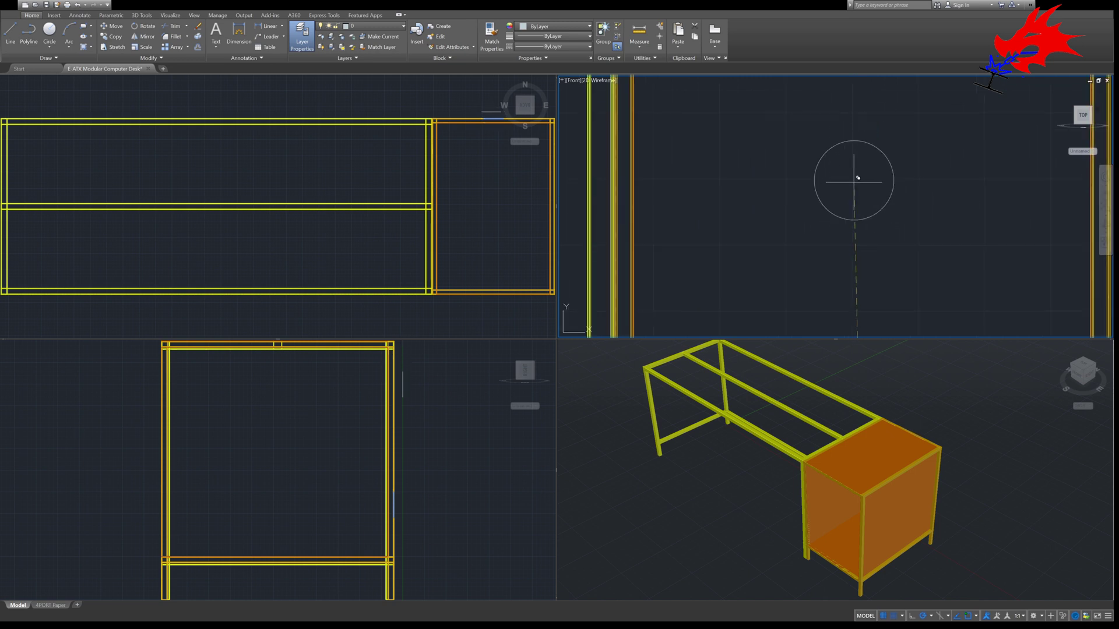
click(866, 225)
Extrude both circles into short cylinders that project outward from the rear of the tower case
scroll(935, 249, down, 2)
scroll(936, 249, down, 3)
click(886, 281)
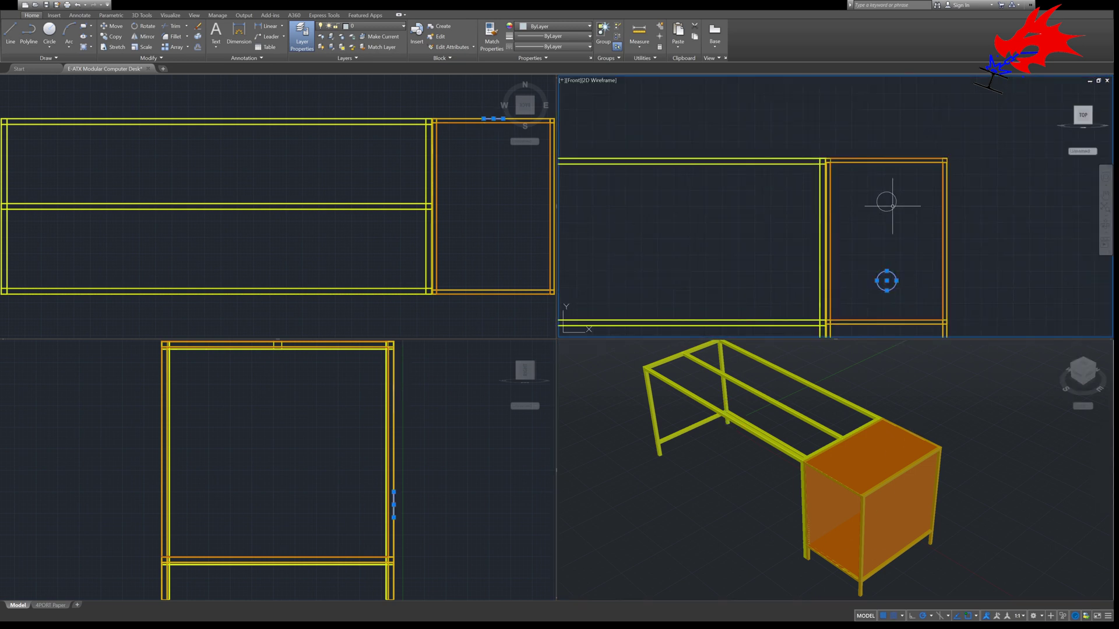
click(887, 202)
text(ext)
key(Return)
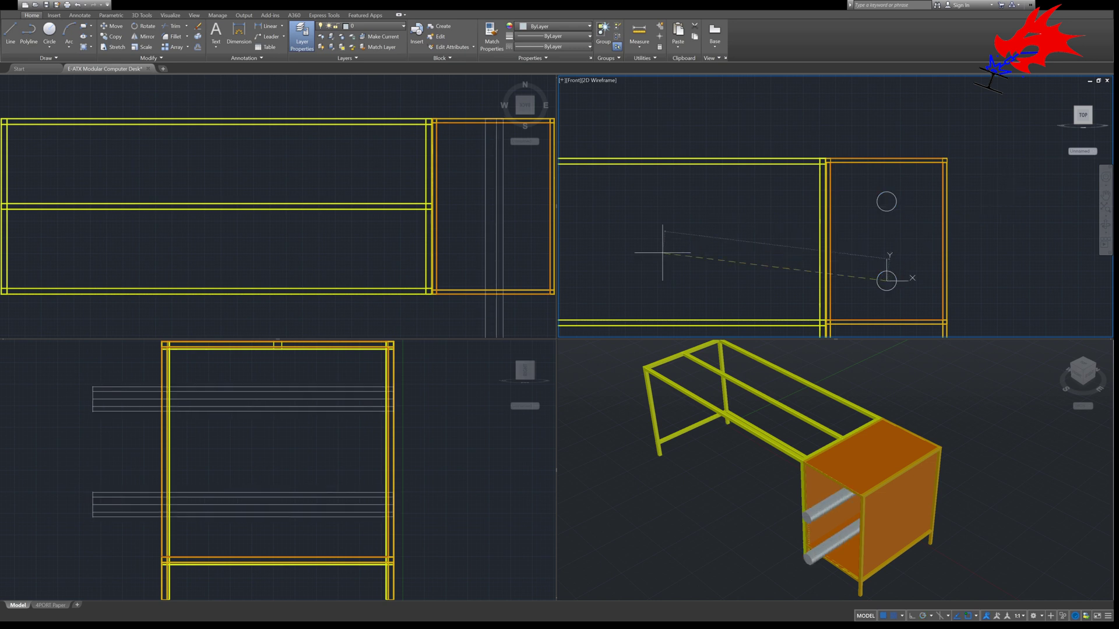
text(-1)
key(Return)
Delete both cylinders at the rear of the tower and undo the deletion
shift+middle_drag(968, 466, 900, 292)
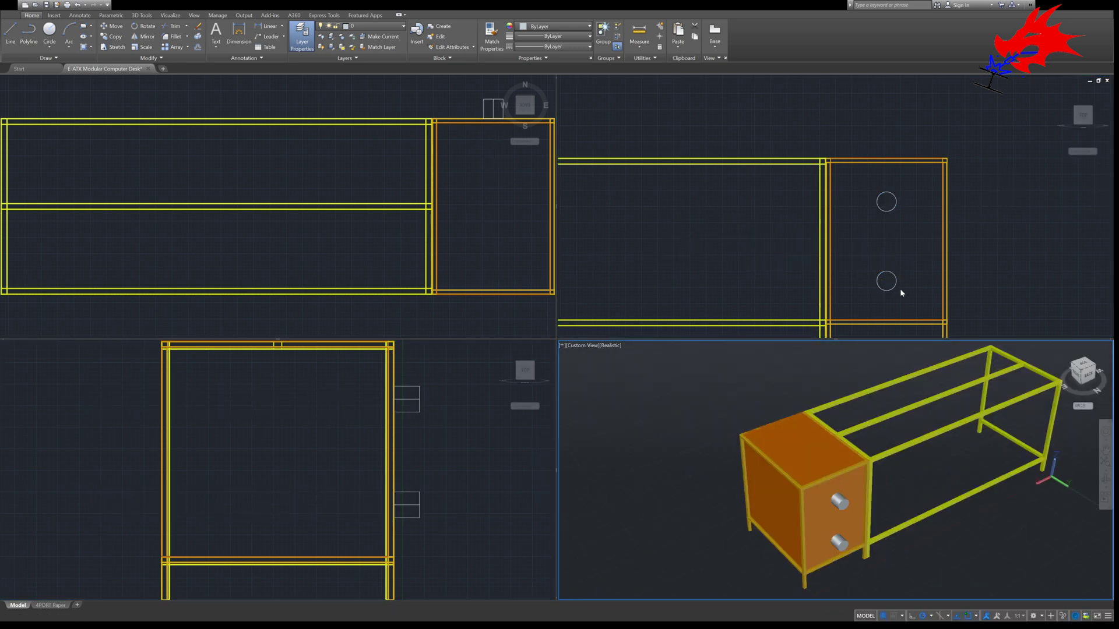
click(839, 501)
click(839, 543)
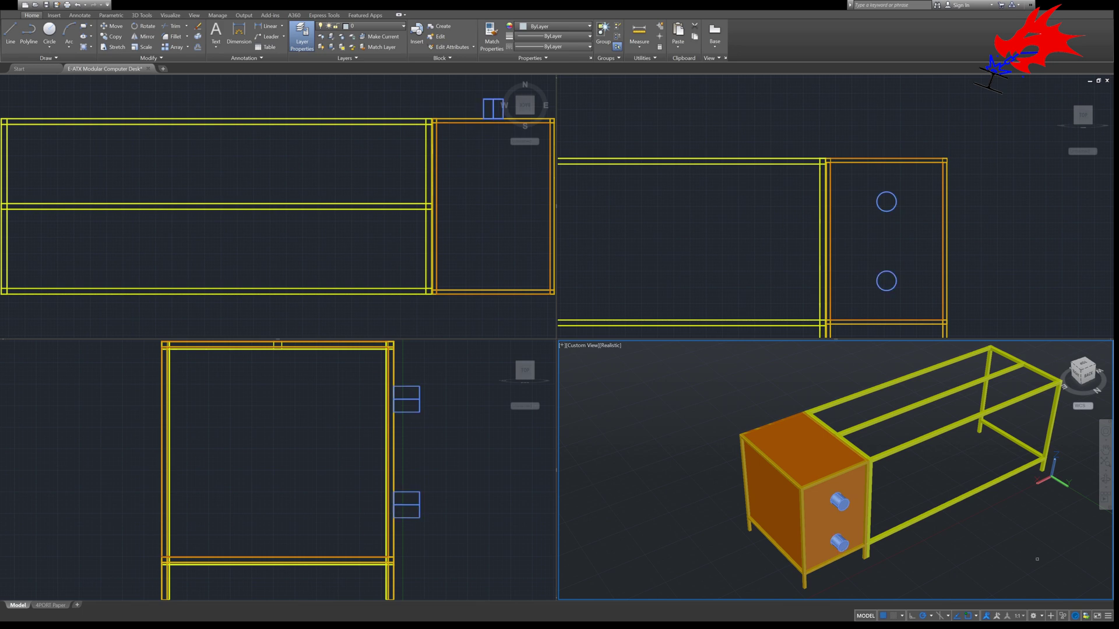
key(Delete)
shift+middle_drag(1037, 559, 837, 167)
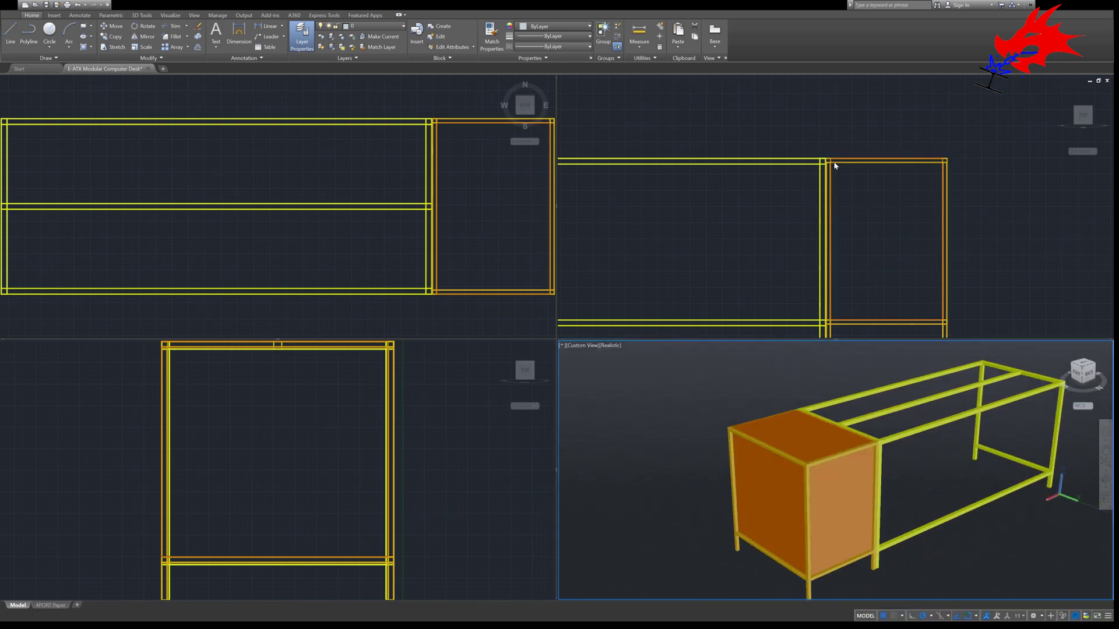
click(79, 7)
click(79, 7)
Extend the inner ends of both cylinders a short distance into the tower through its rear frame
click(887, 233)
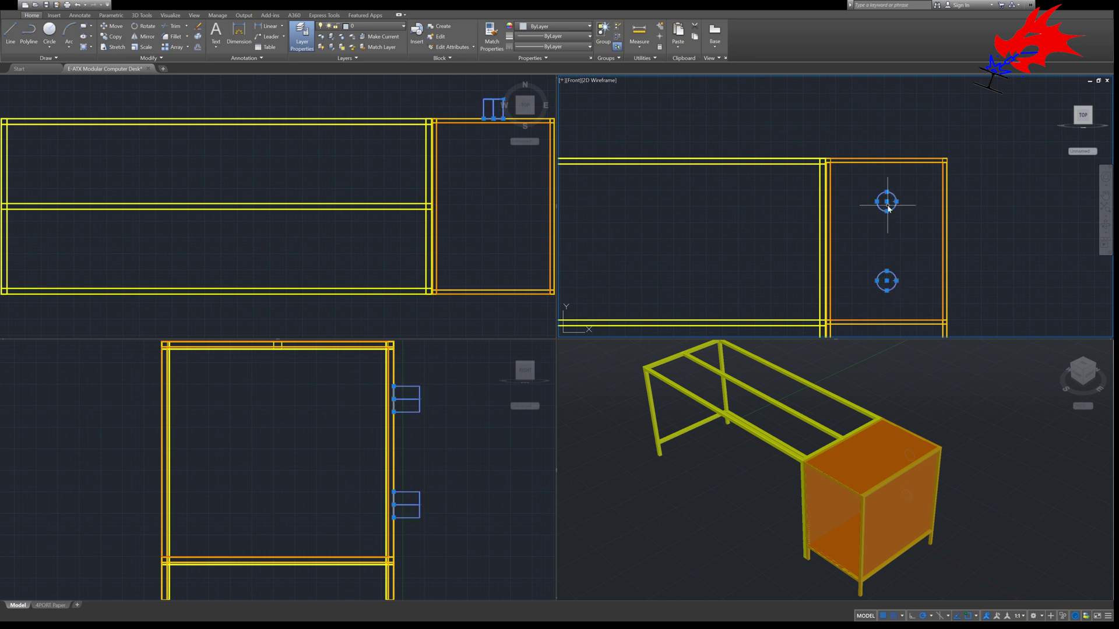
key(Escape)
scroll(888, 208, up, 10)
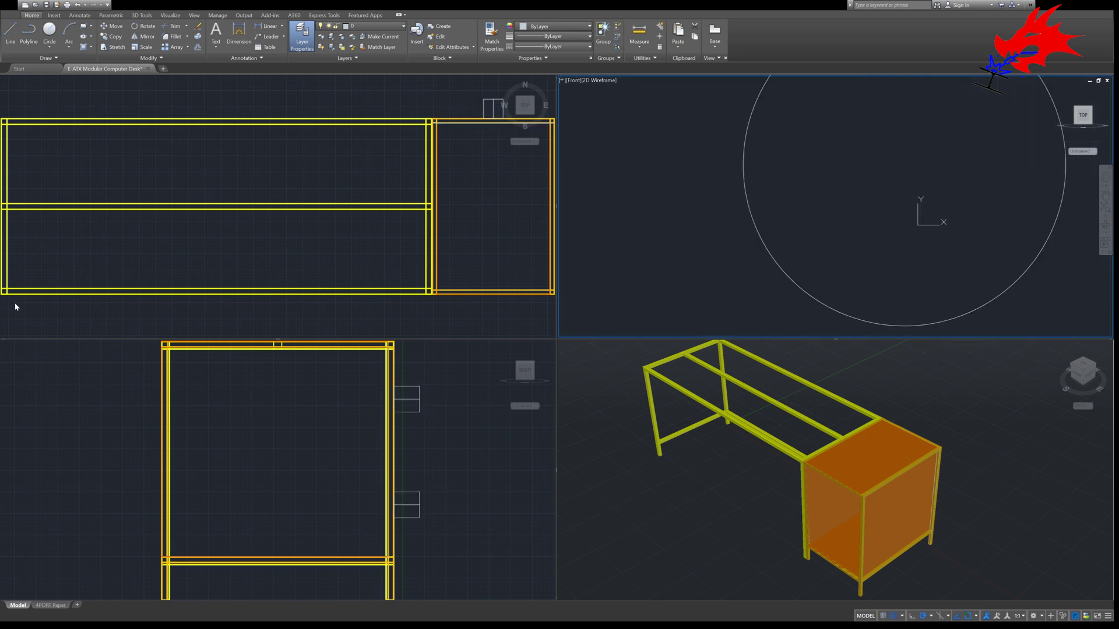
scroll(929, 308, down, 10)
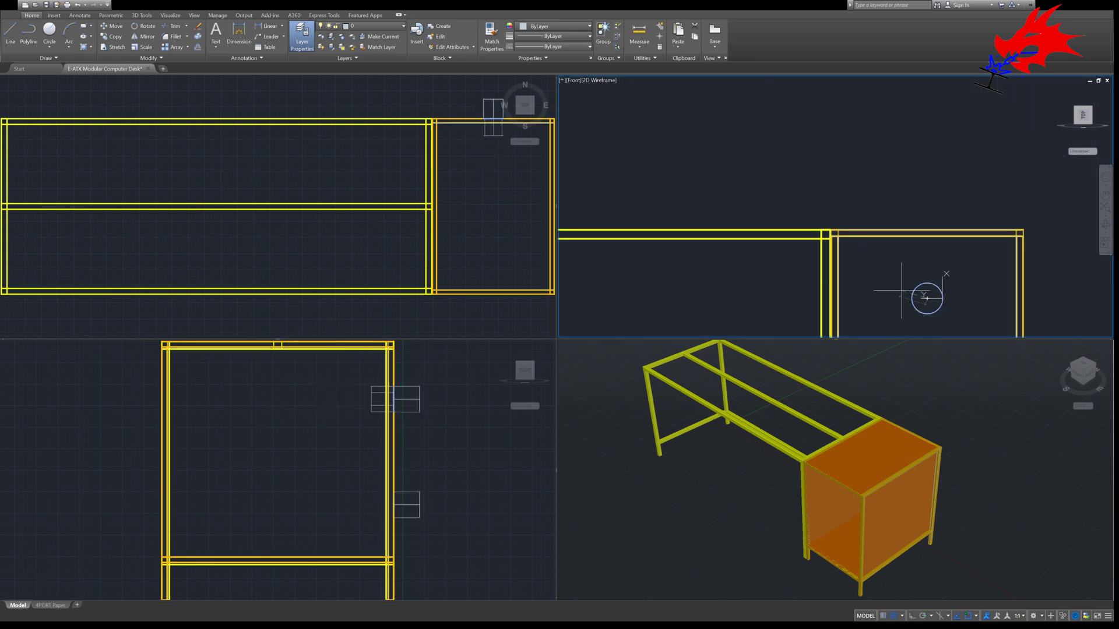
middle_drag(909, 179, 909, 246)
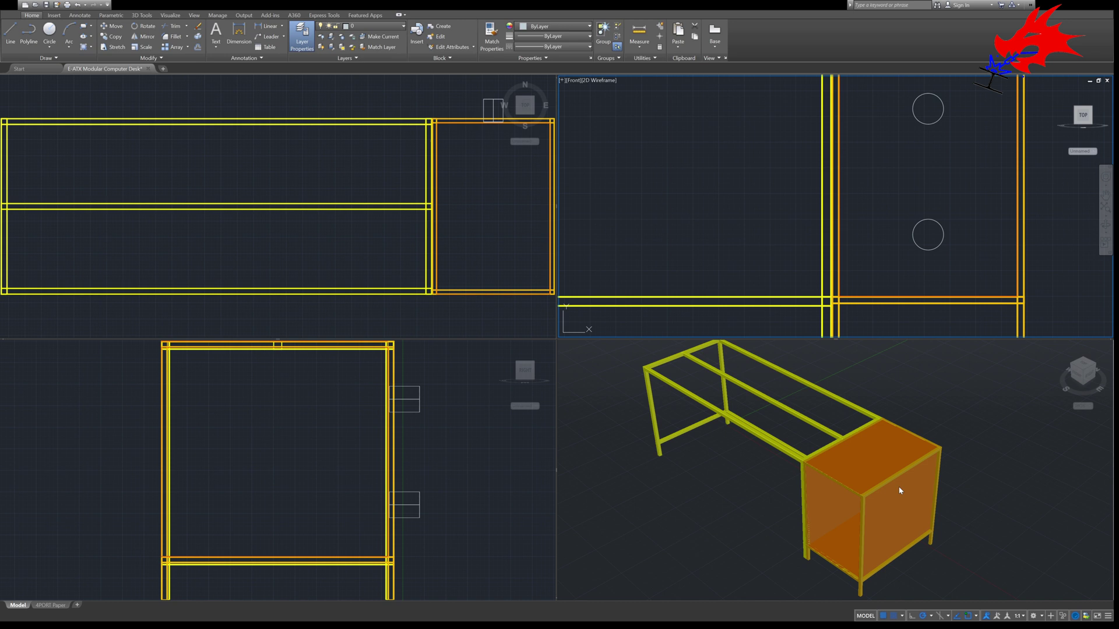
Move both cylinders inward in the right view so they straddle the tower's rear frame
click(899, 489)
shift+middle_drag(899, 489, 816, 506)
click(925, 231)
click(419, 517)
click(419, 517)
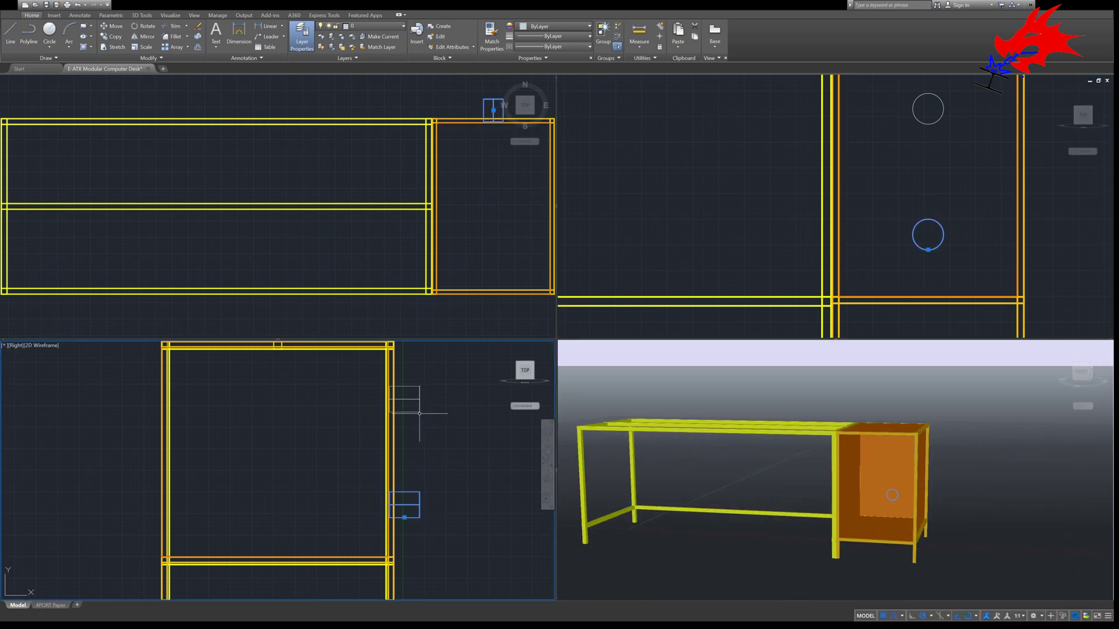
click(420, 412)
scroll(410, 409, up, 3)
key(m)
key(Return)
scroll(387, 379, up, 5)
click(410, 426)
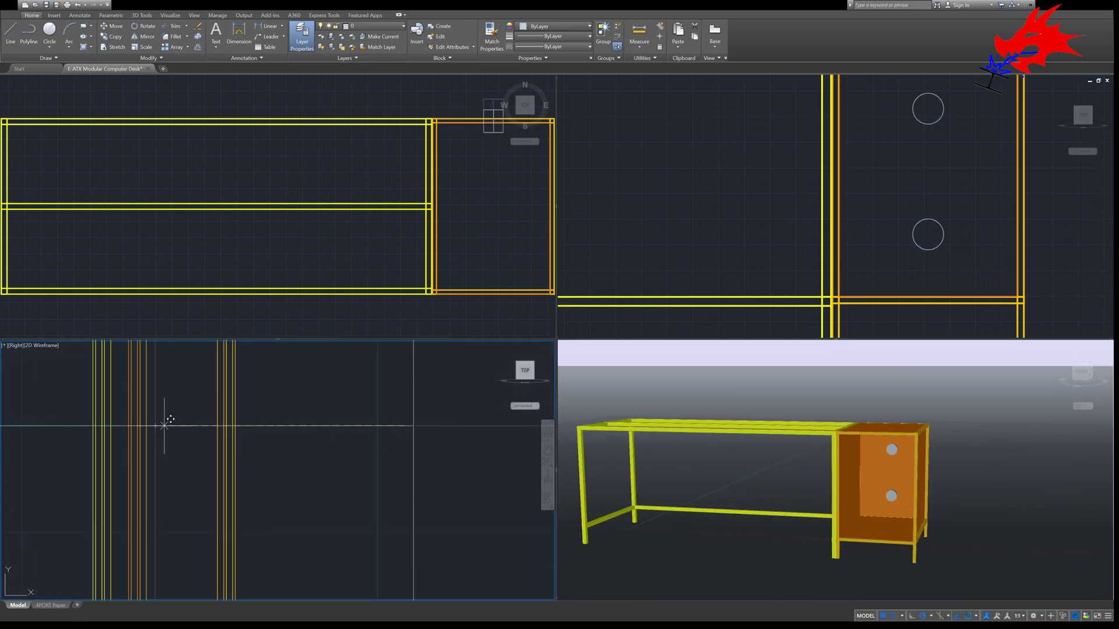
click(164, 426)
Move both displaced cylinders sideways in the front view onto the tower's back panel, centred across its width
scroll(339, 428, down, 8)
middle_drag(421, 493, 426, 472)
click(891, 493)
click(891, 493)
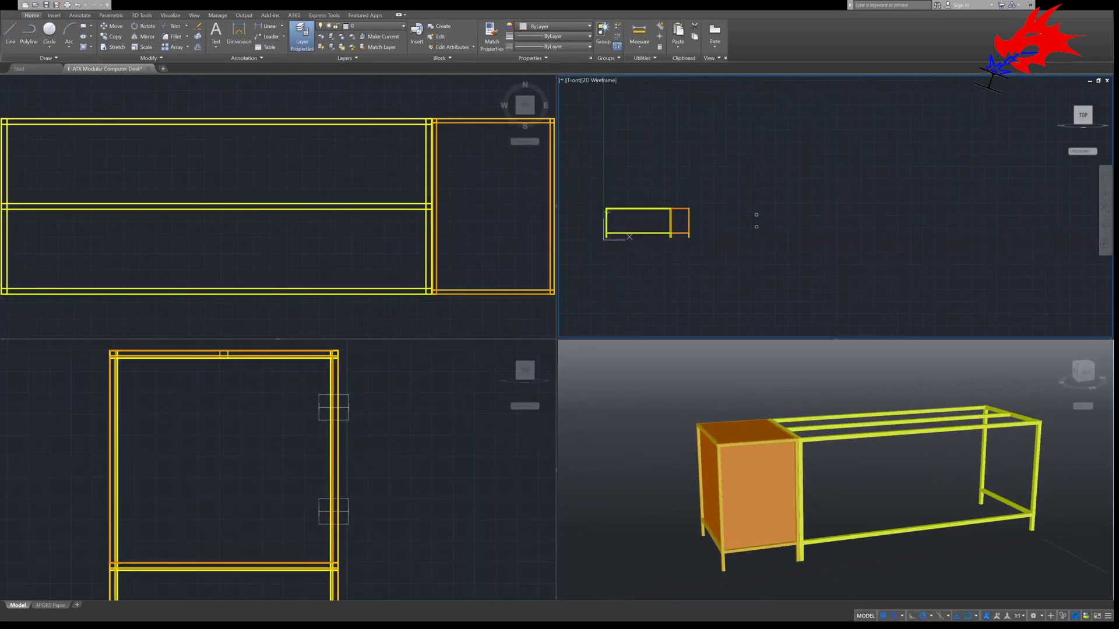
click(1105, 211)
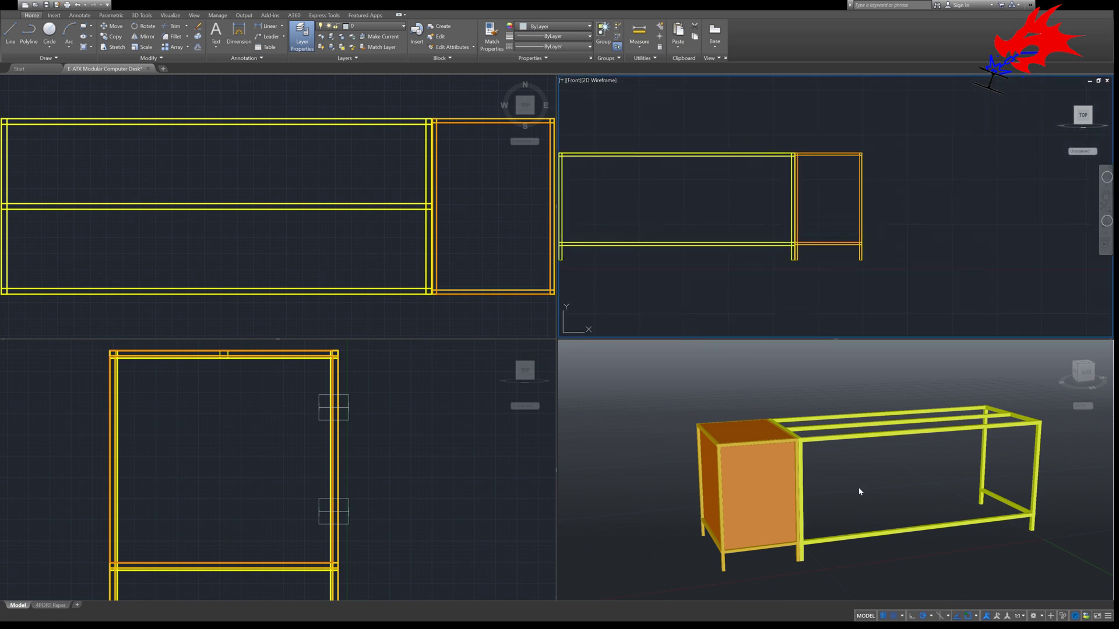
scroll(1026, 263, down, 3)
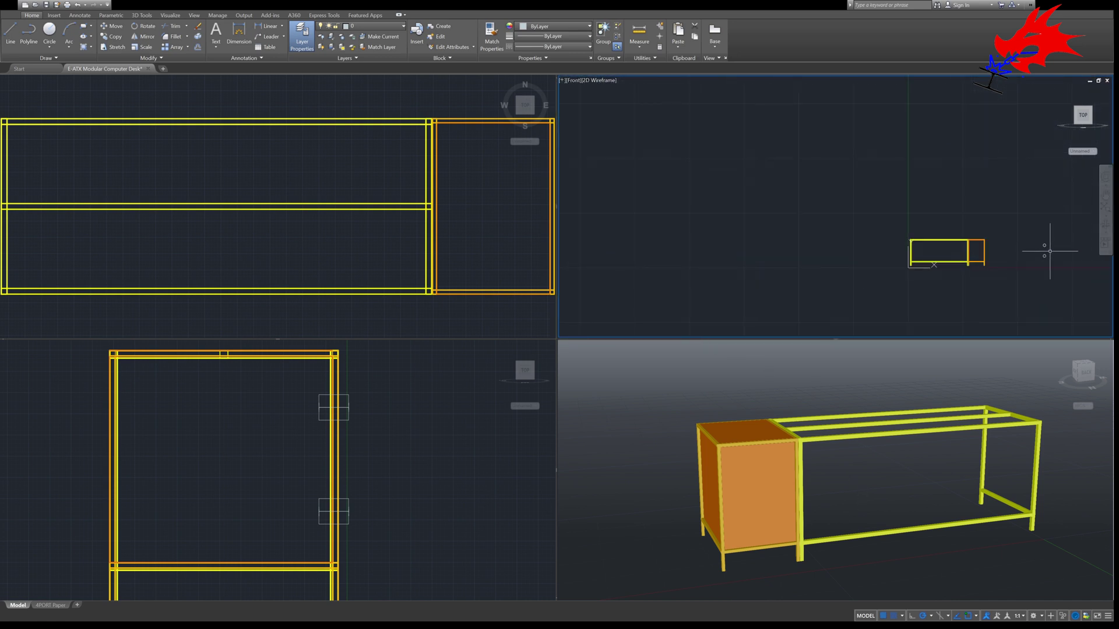
click(1064, 280)
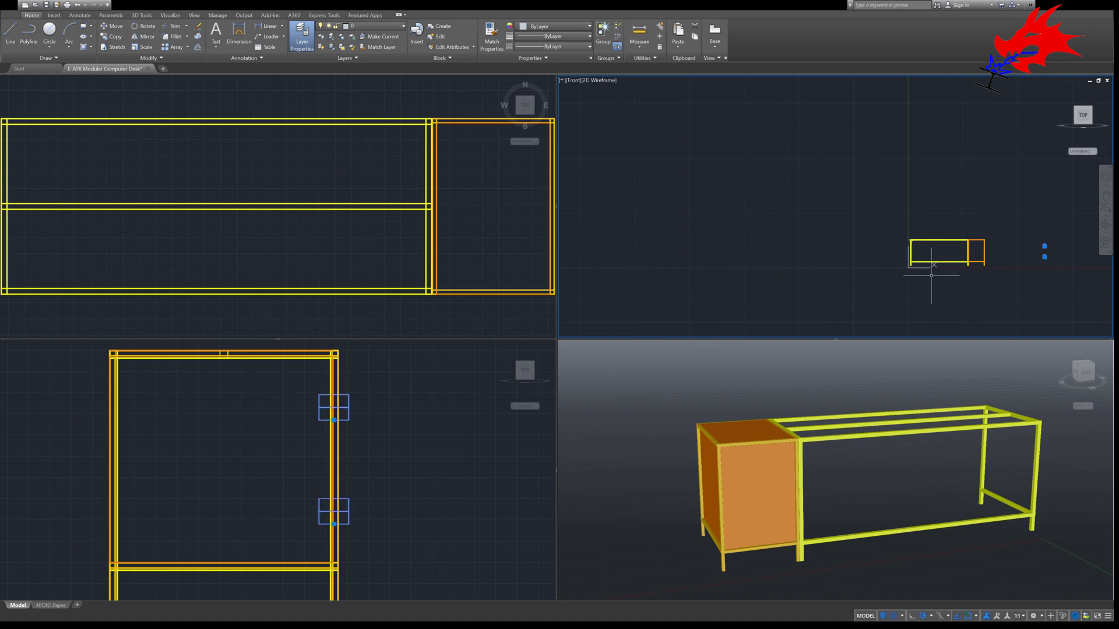
scroll(990, 250, up, 8)
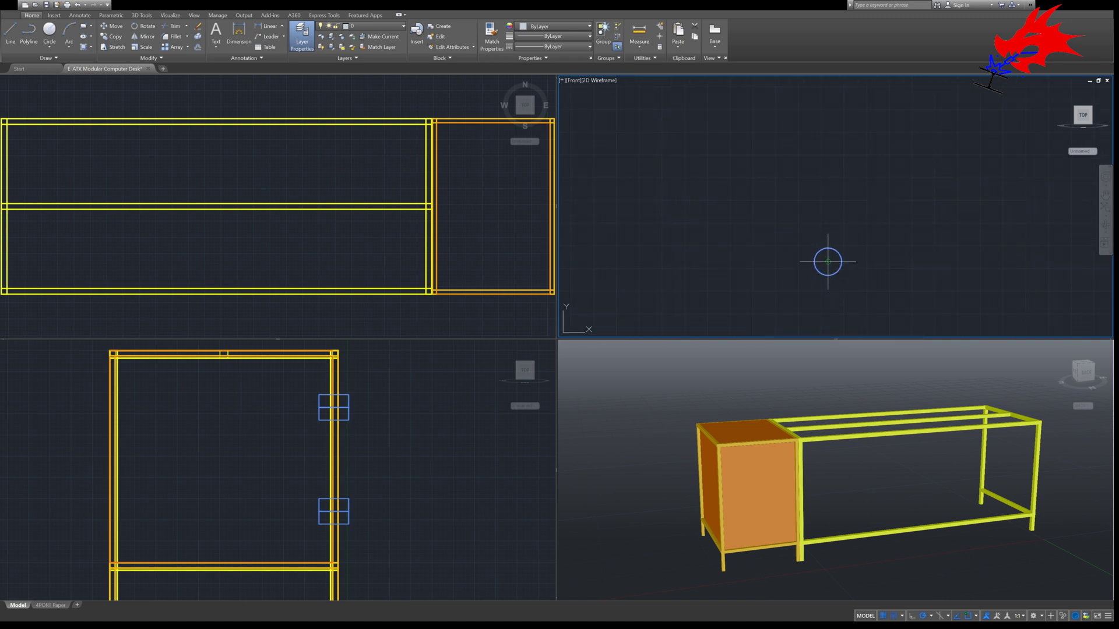
click(827, 262)
middle_drag(638, 290, 985, 263)
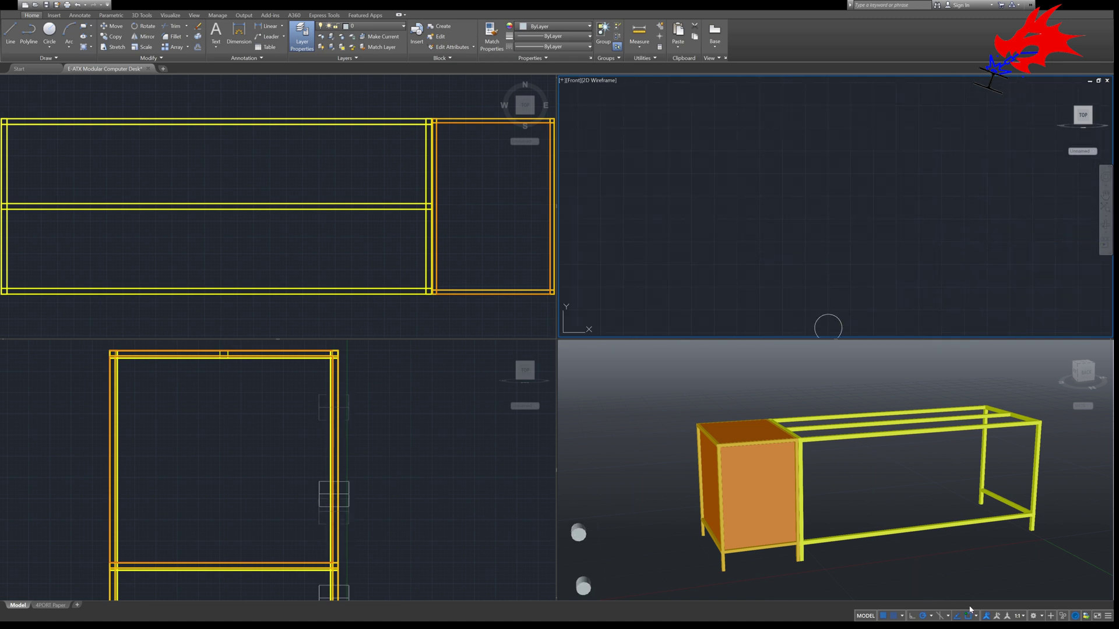
middle_drag(691, 257, 973, 243)
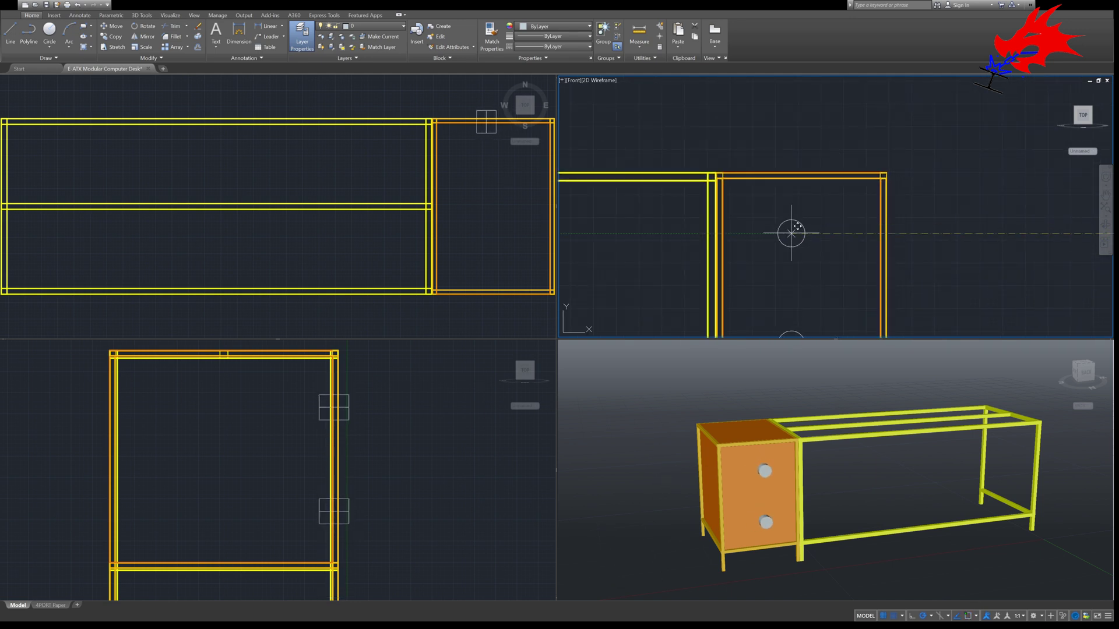
scroll(800, 233, up, 2)
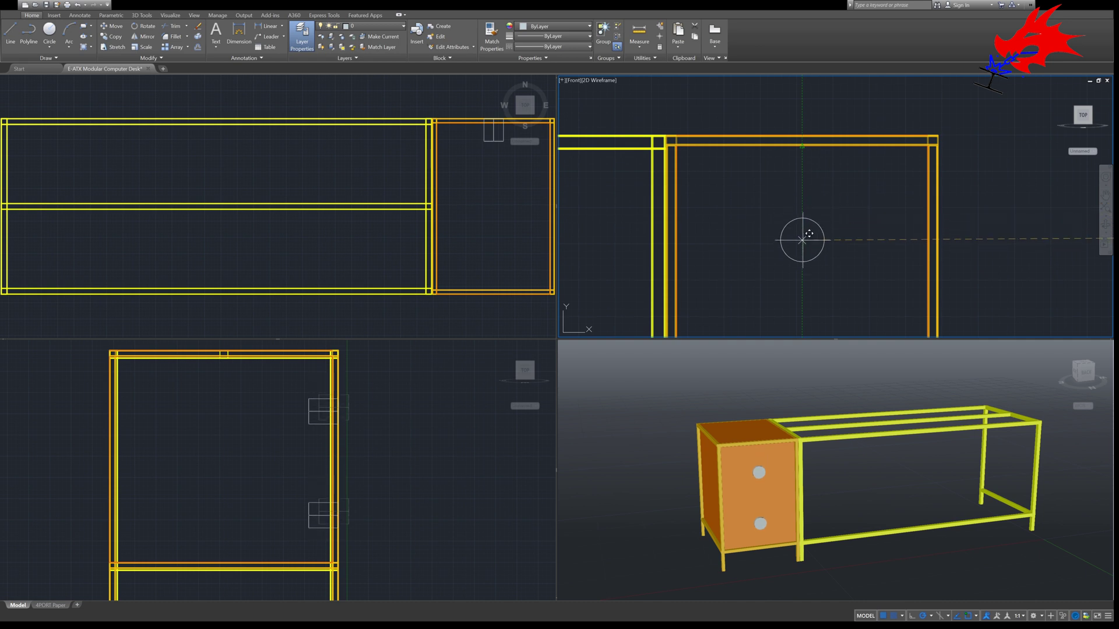
click(802, 235)
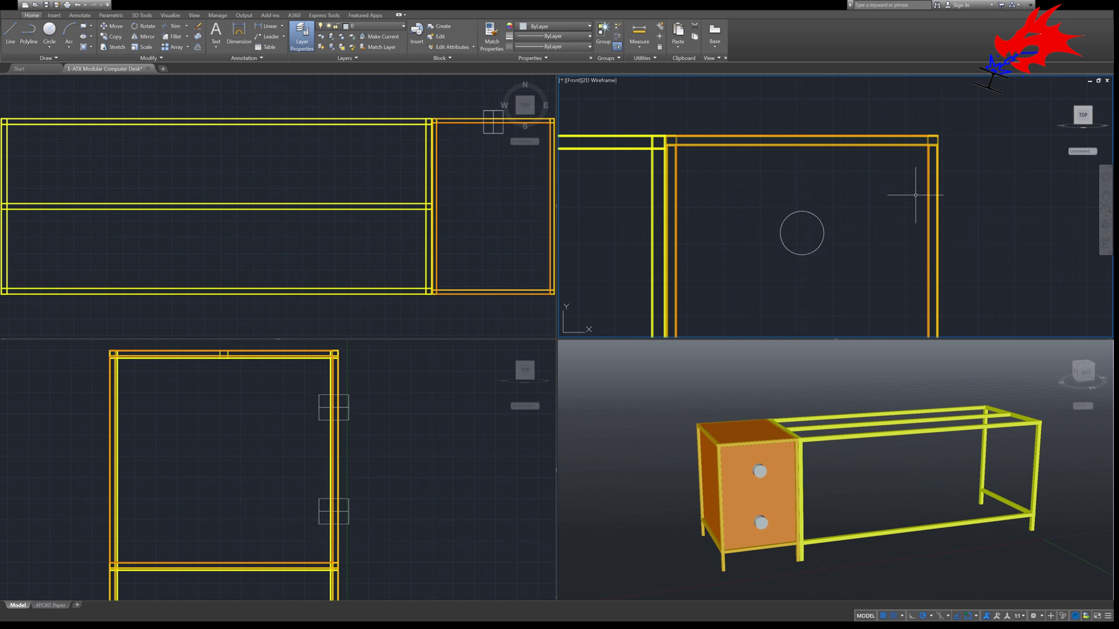
click(679, 405)
shift+middle_drag(684, 398, 753, 418)
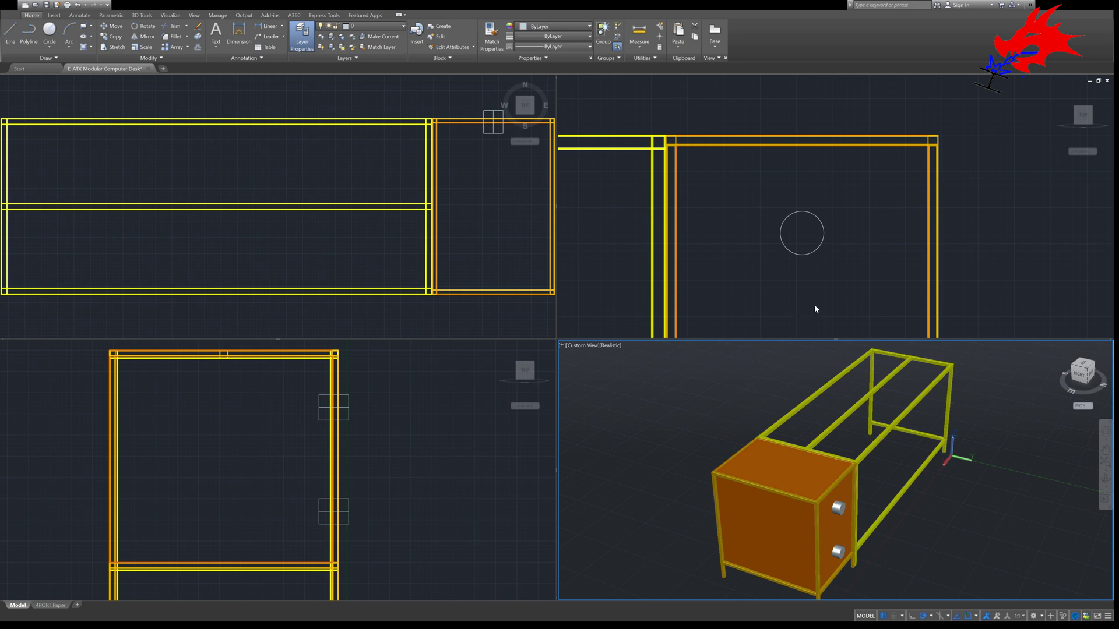
Subtract both cylinders from the tower's back panel to cut two round openings
click(840, 519)
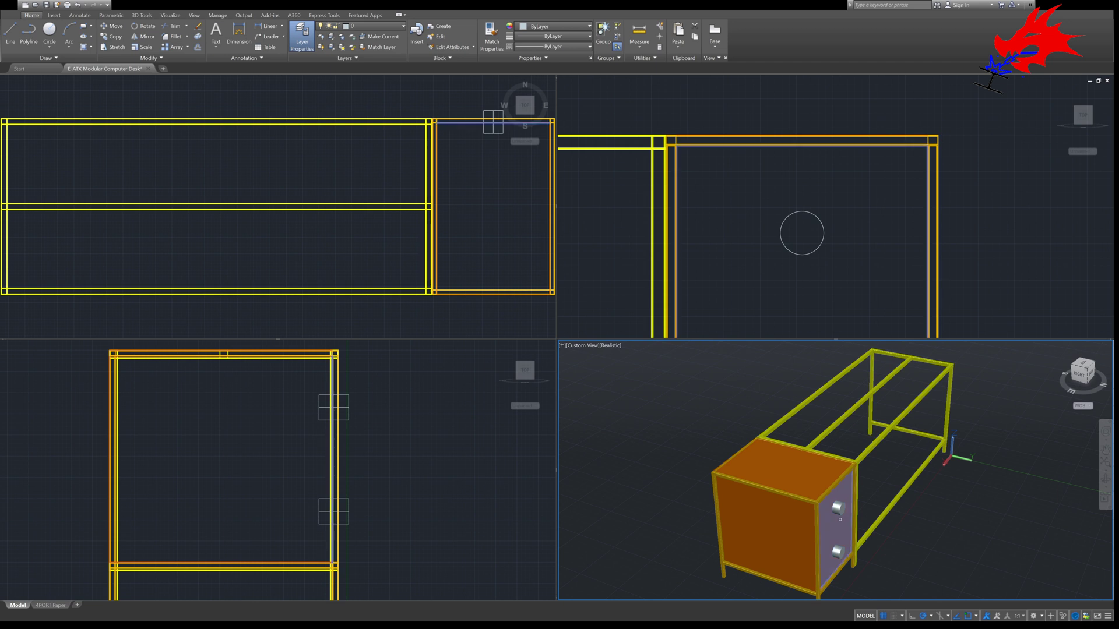
key(Return)
click(839, 509)
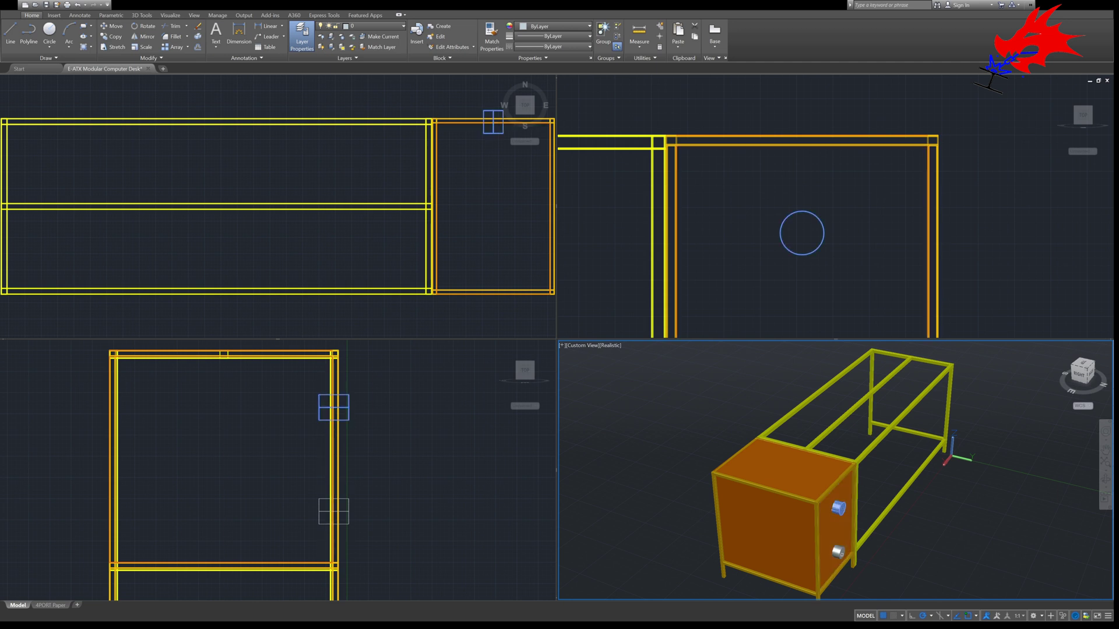
click(838, 551)
key(Return)
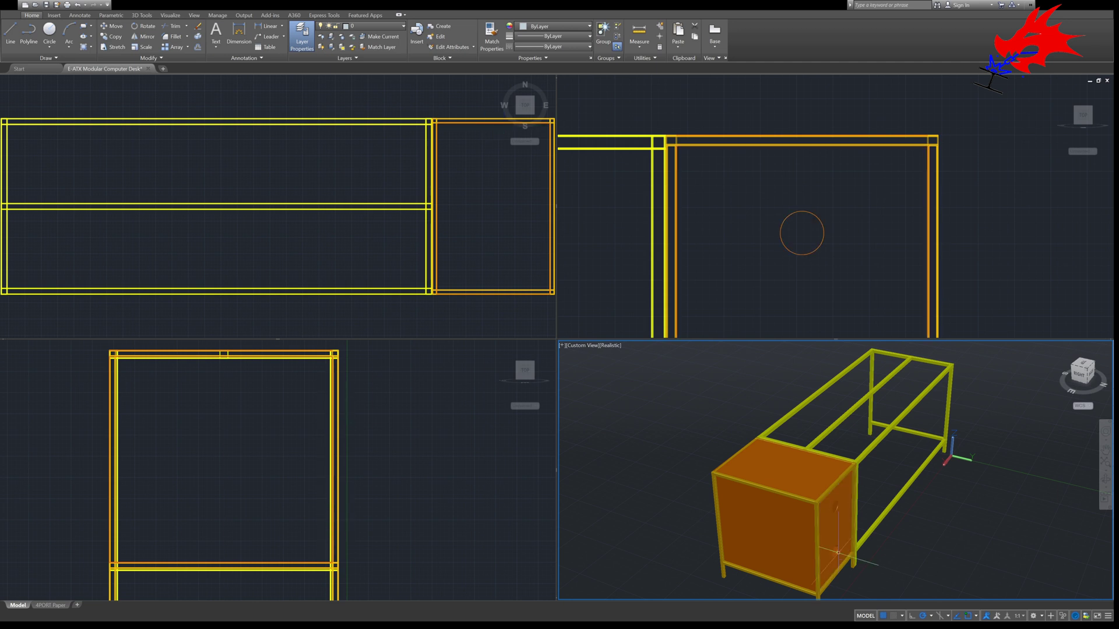
Examine the two round openings in the tower's back panel from behind, in the front view and from the open front
click(830, 281)
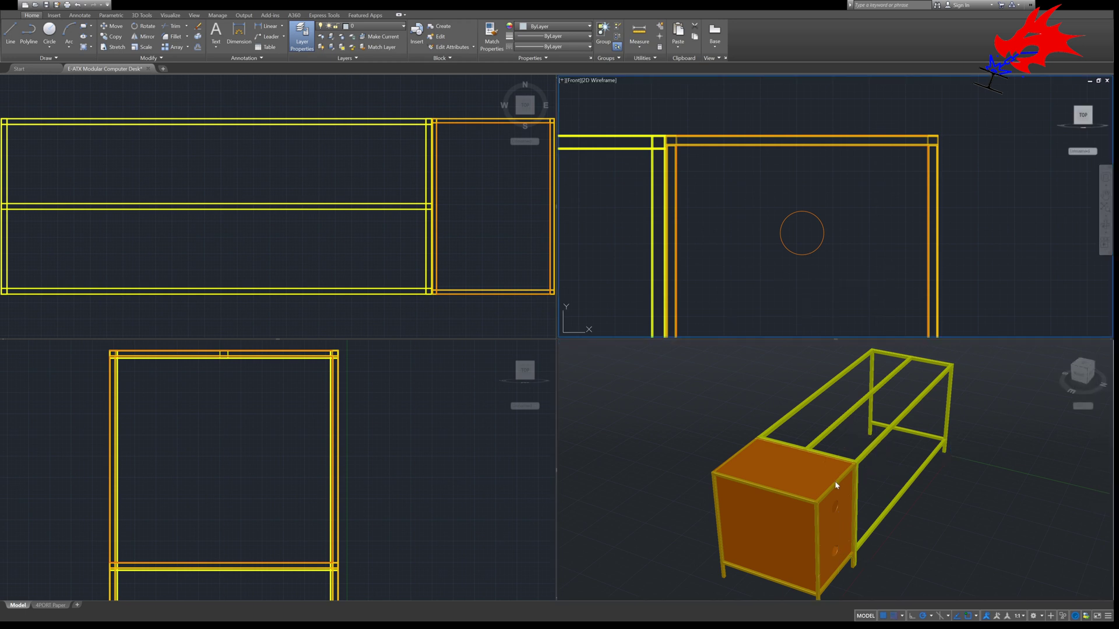
shift+middle_drag(835, 485, 857, 507)
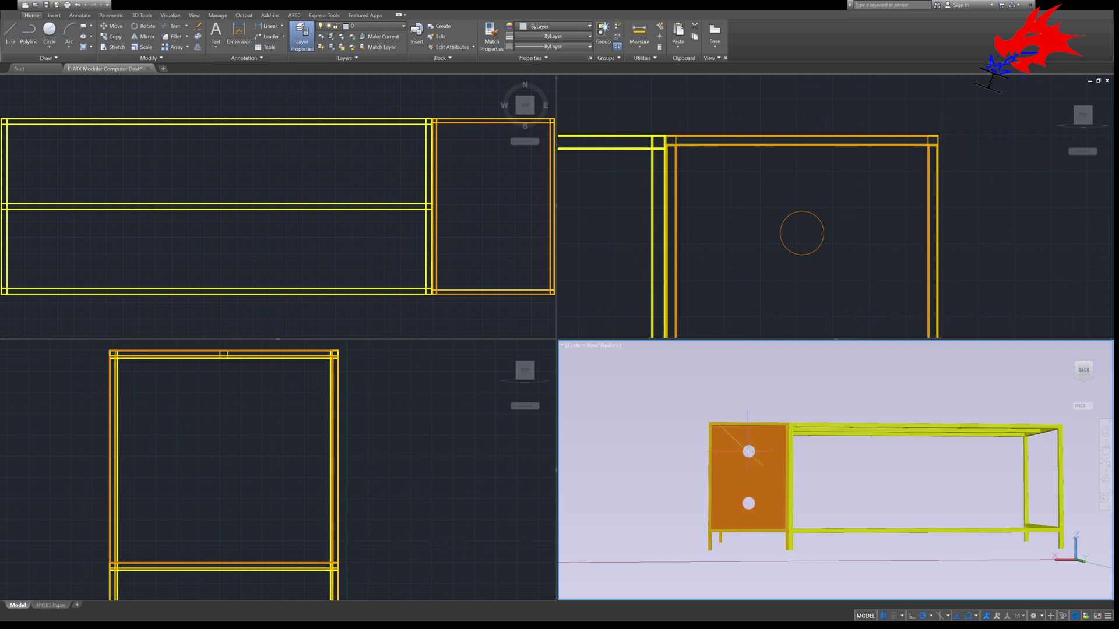
click(835, 259)
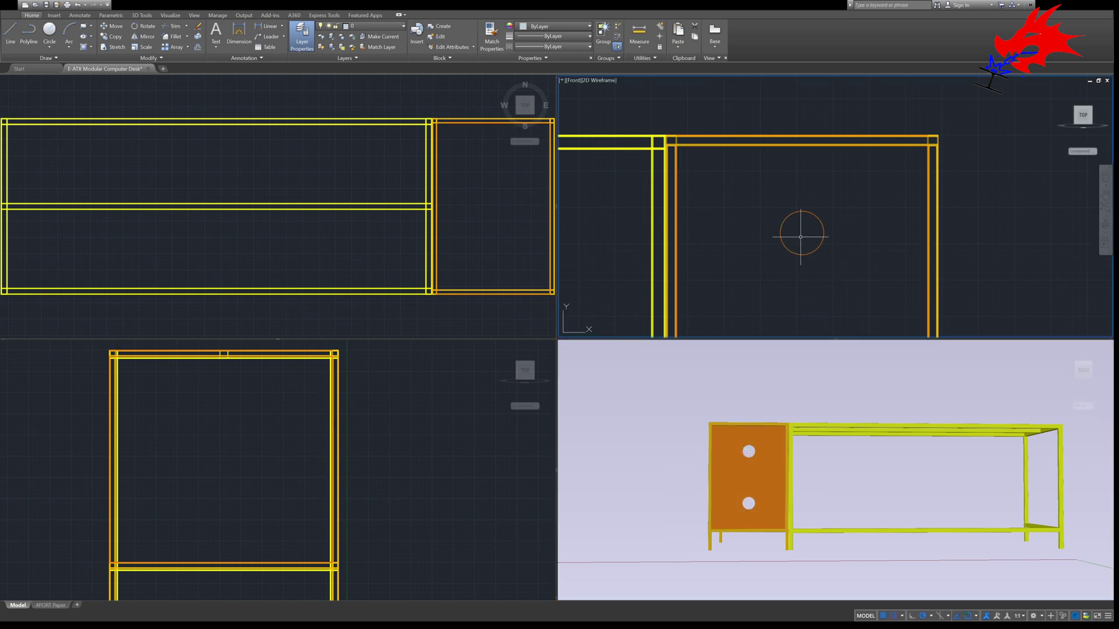
scroll(814, 257, down, 6)
middle_drag(819, 272, 821, 245)
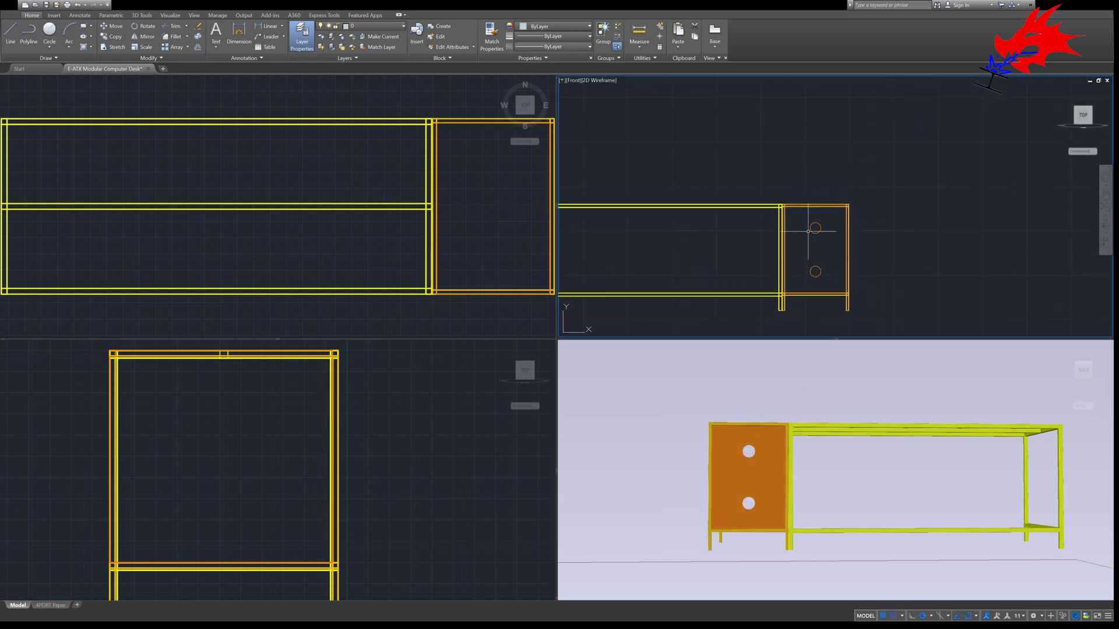
click(1052, 371)
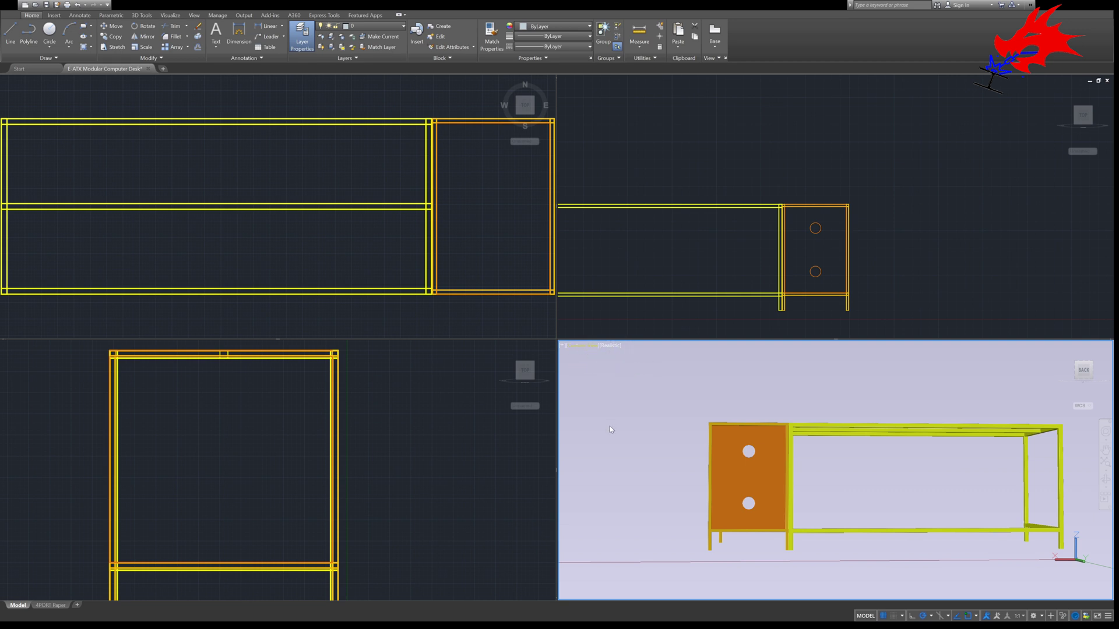
click(827, 271)
click(827, 257)
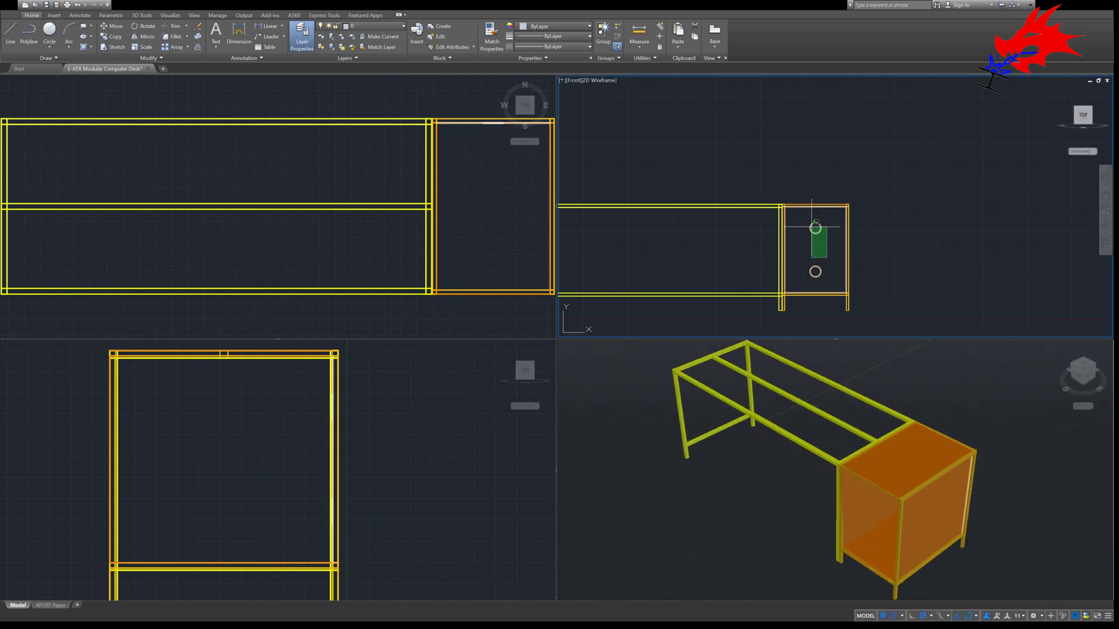
click(812, 227)
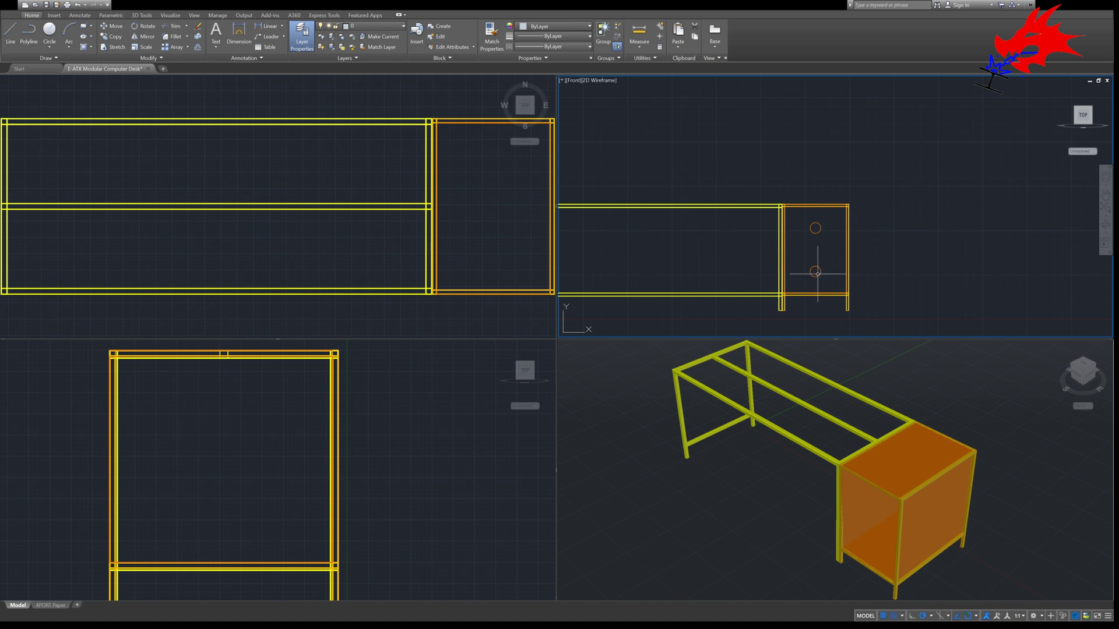
click(985, 461)
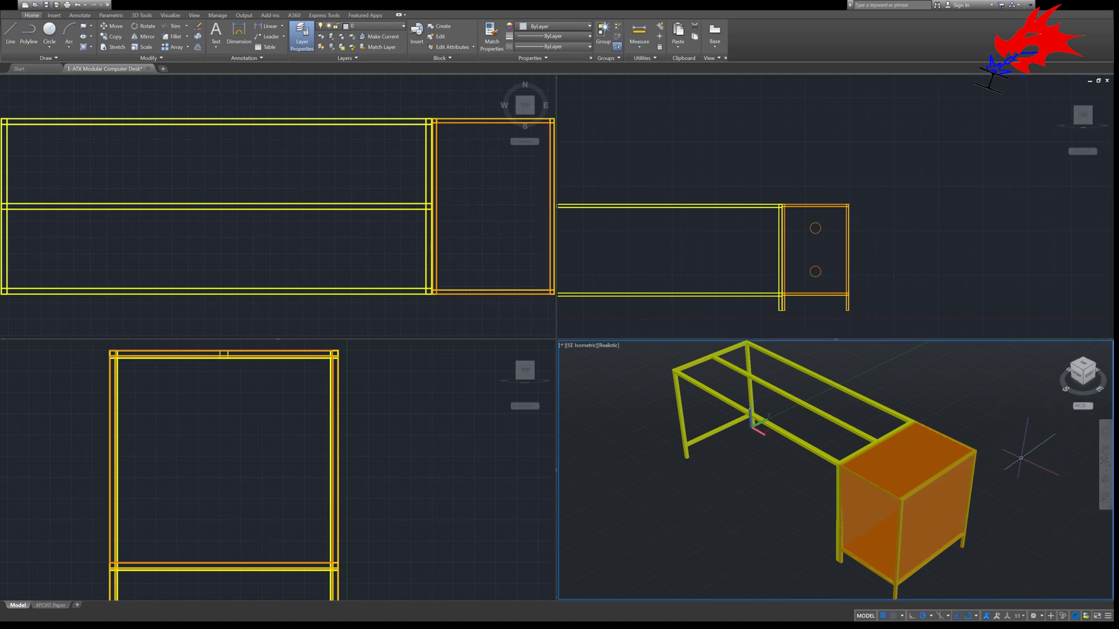
shift+middle_drag(1024, 457, 1079, 443)
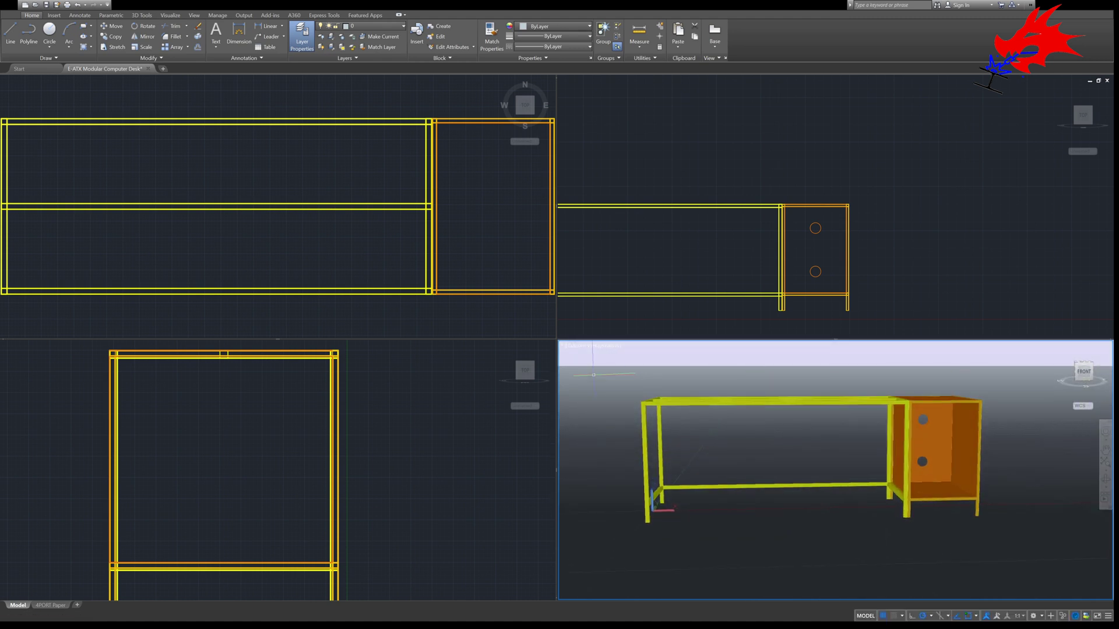
click(619, 429)
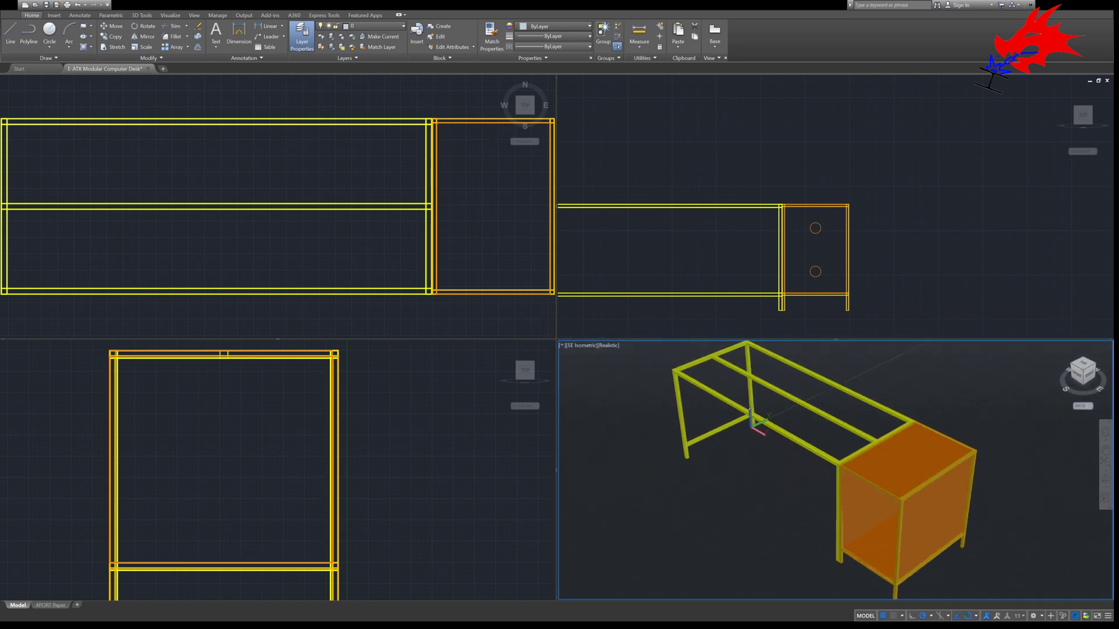
Fit the whole desk into the front, top and right views
click(923, 247)
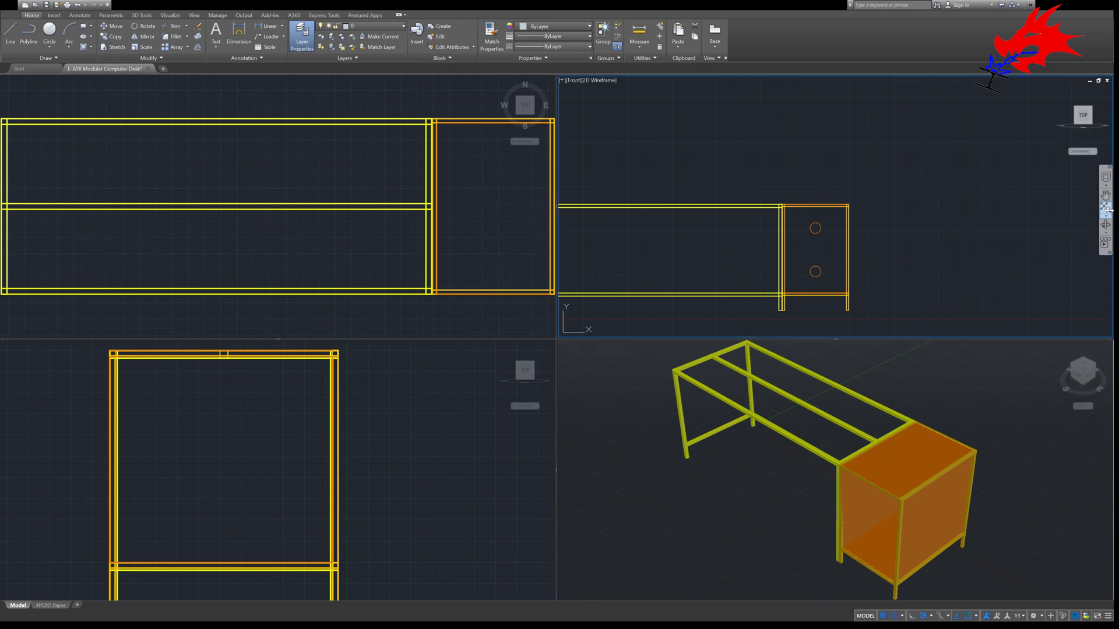
click(1106, 213)
click(507, 220)
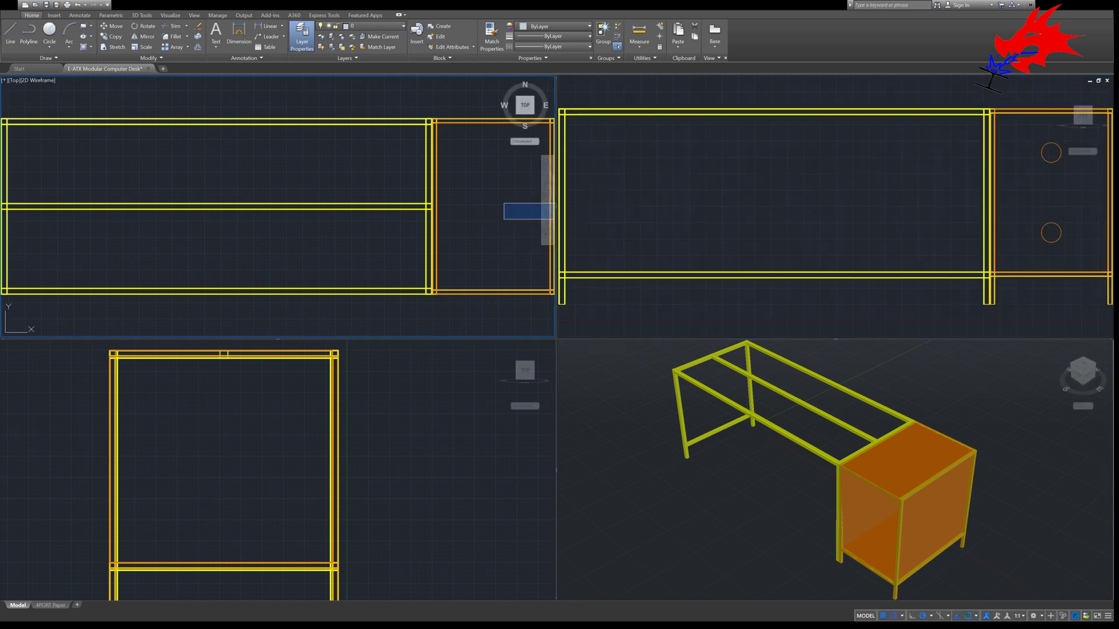
click(546, 200)
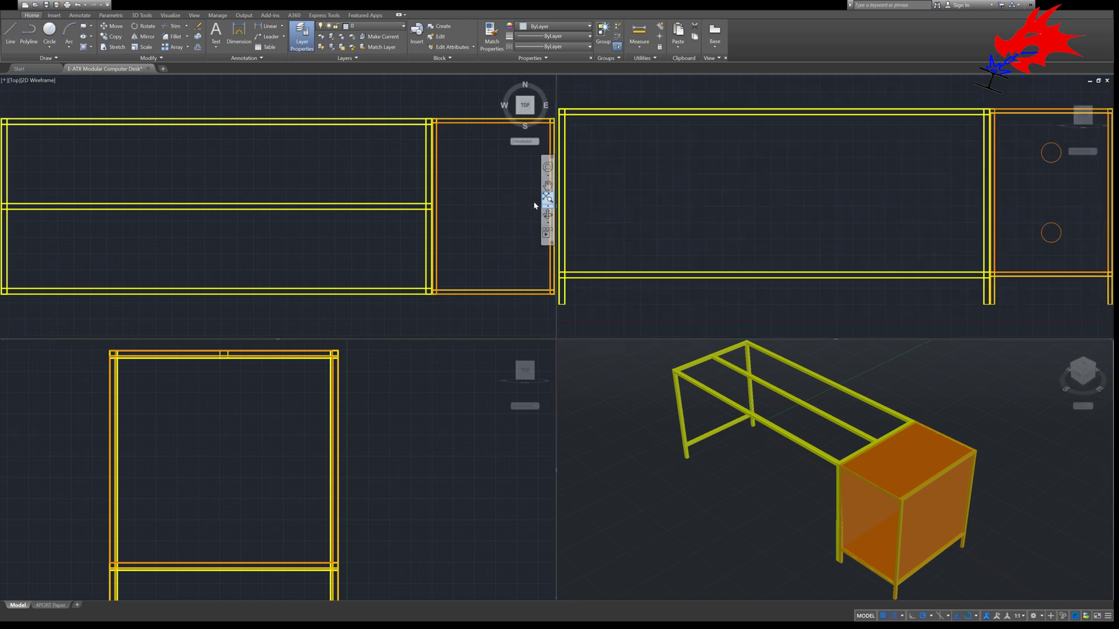
click(498, 447)
click(547, 463)
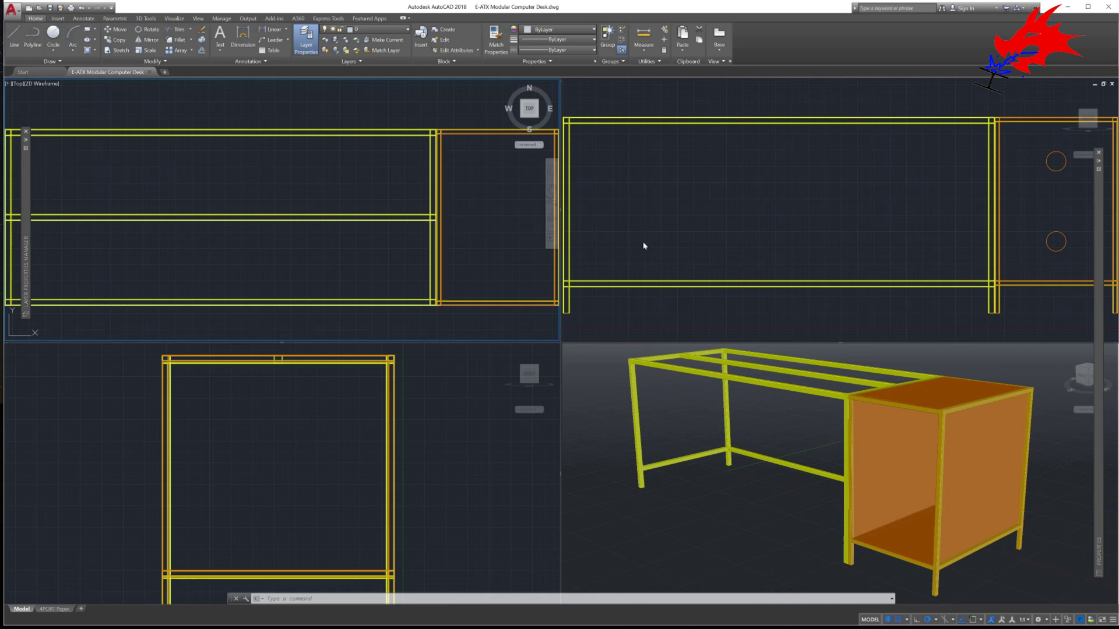
click(612, 175)
click(590, 184)
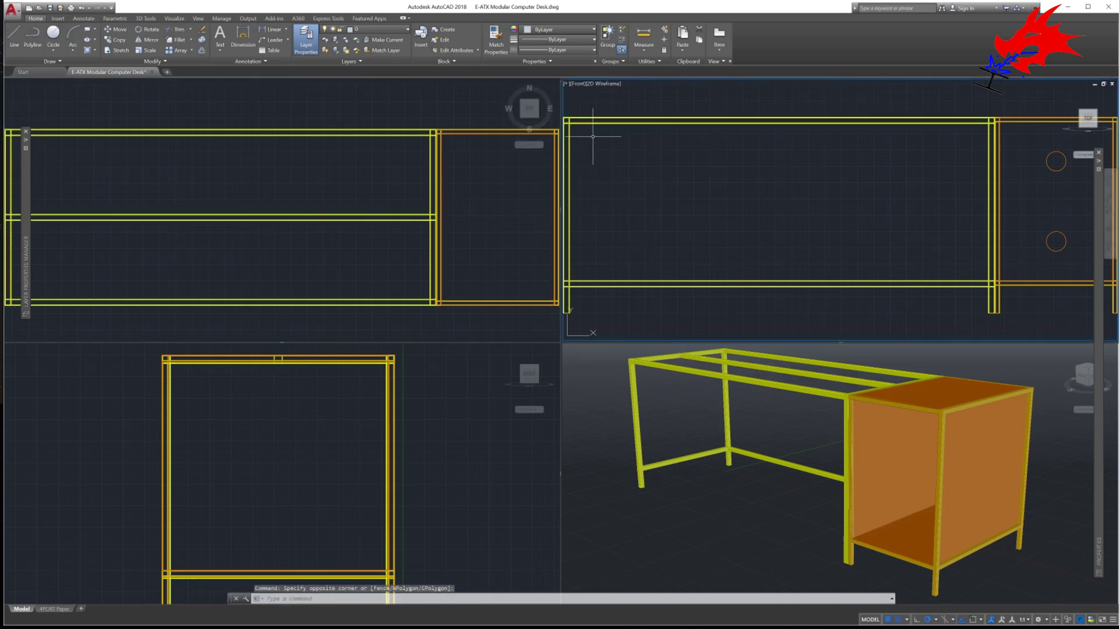
scroll(592, 137, up, 3)
scroll(593, 136, down, 3)
scroll(657, 229, up, 5)
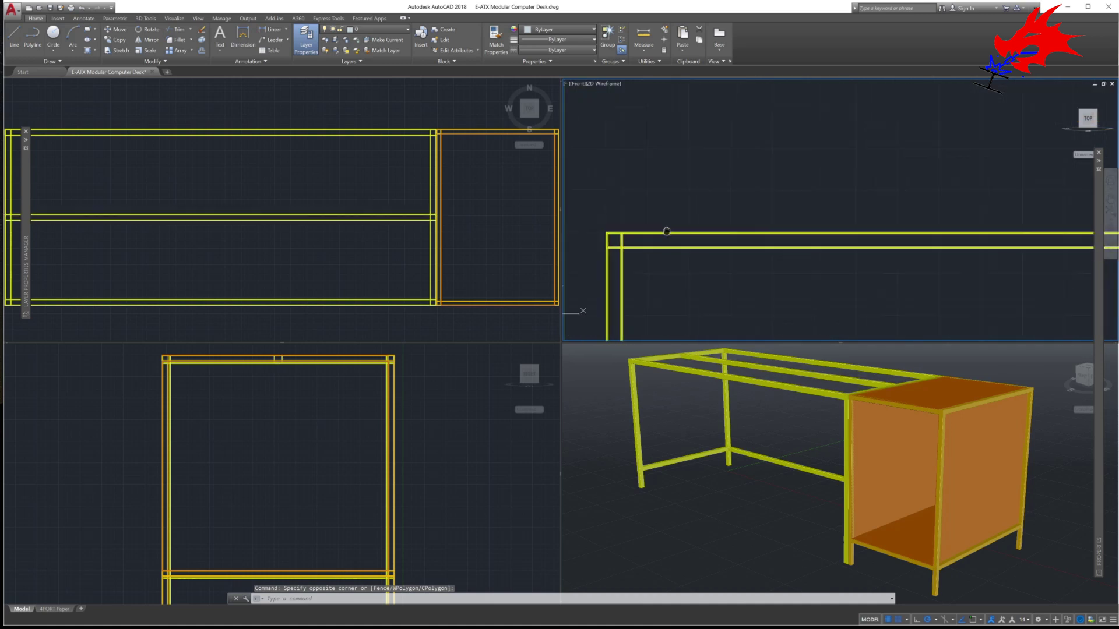
scroll(666, 231, up, 3)
scroll(628, 217, down, 2)
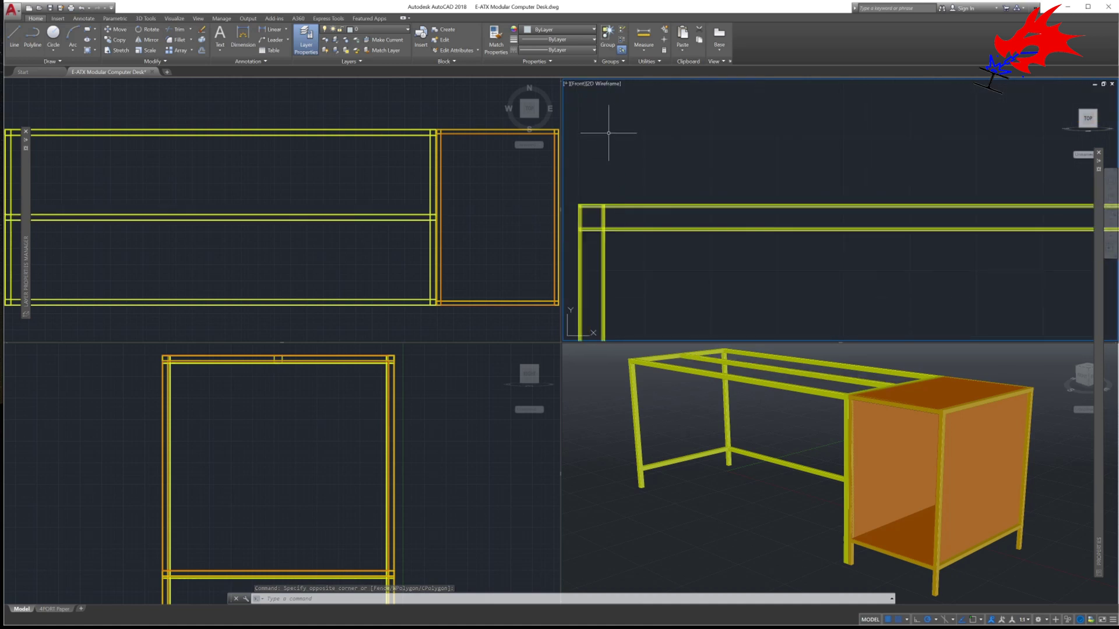
key(Escape)
key(Escape)
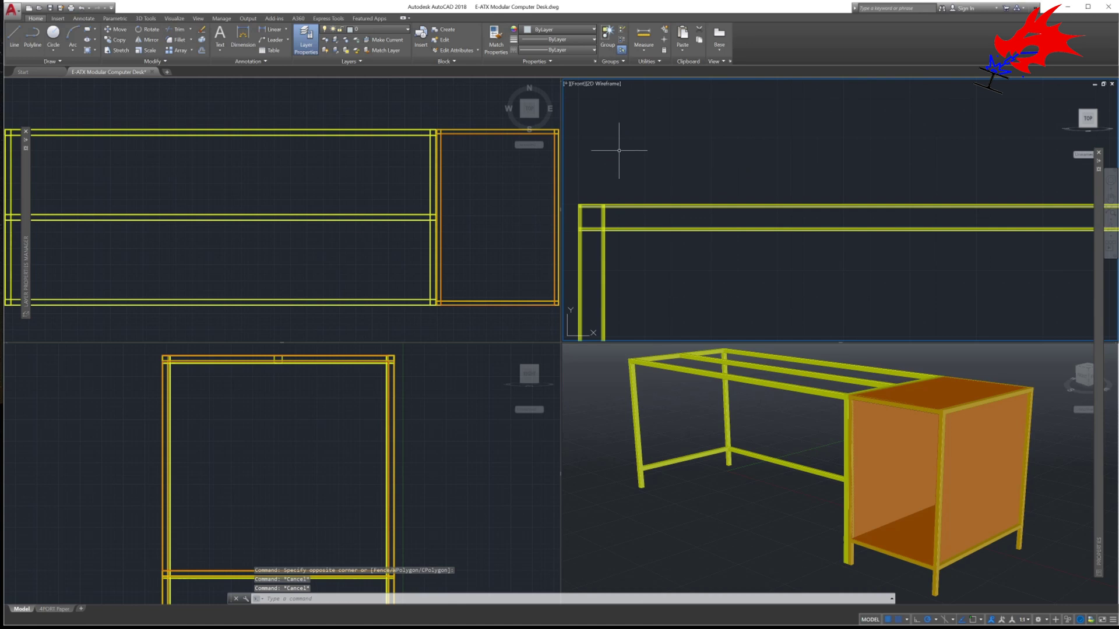
Draw a closed rectangular polyline in the top view around the desktop frame's rear opening, between the rear and middle rails
click(116, 244)
scroll(112, 245, up, 3)
text(pl)
key(Return)
click(115, 232)
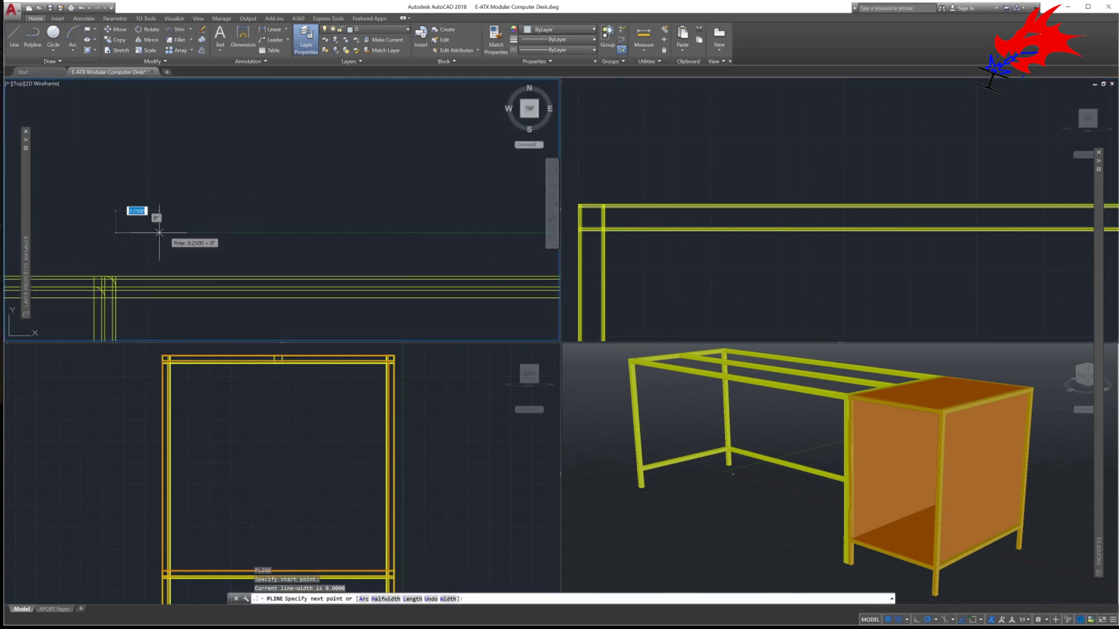
scroll(280, 232, up, 5)
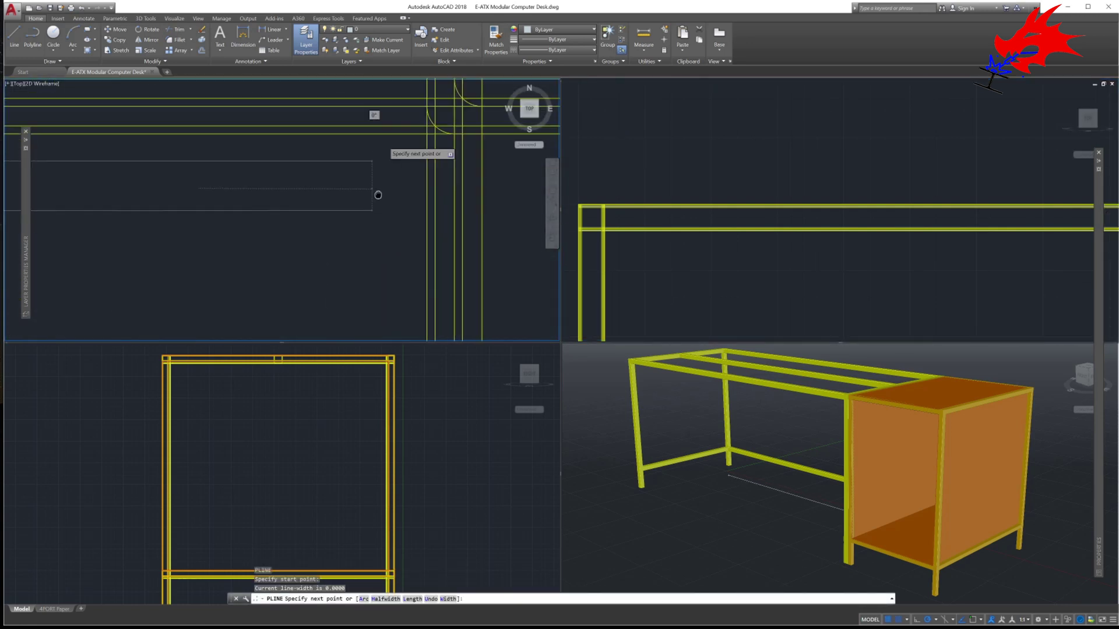
middle_drag(378, 195, 430, 287)
click(429, 287)
click(400, 250)
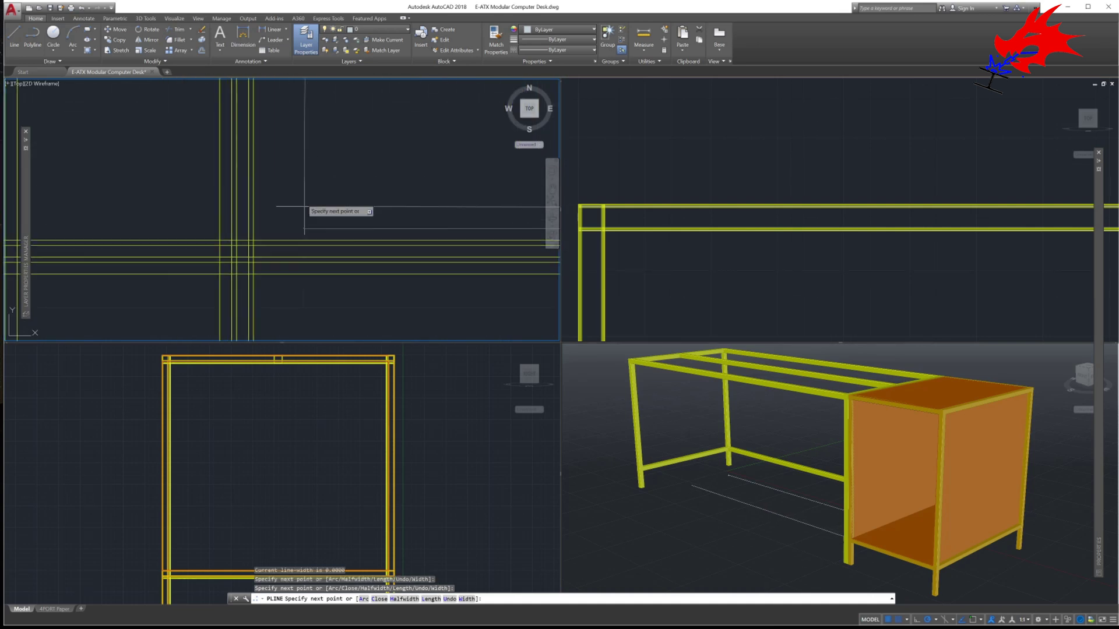
text(c)
key(Return)
Extrude the rear desktop panel's outline to a thickness of 0.75
text(ext)
key(Return)
click(327, 223)
key(Return)
text(.75)
key(Return)
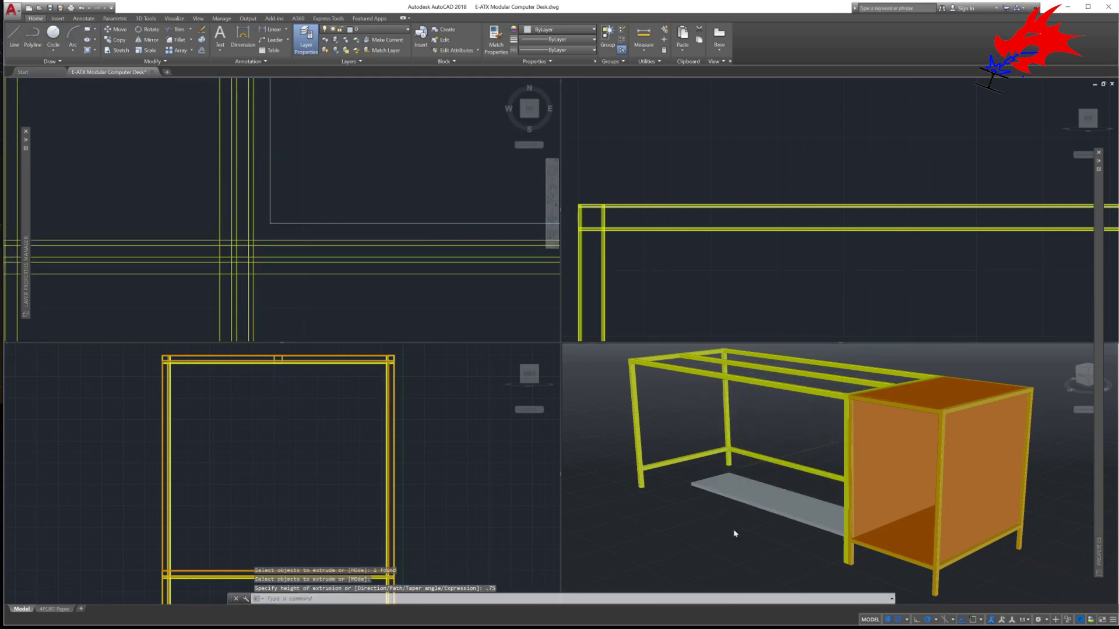
Move the front and rear desktop panels straight up from the floor into the desk's top frame
scroll(337, 207, down, 3)
key(Escape)
key(Escape)
key(Escape)
click(713, 512)
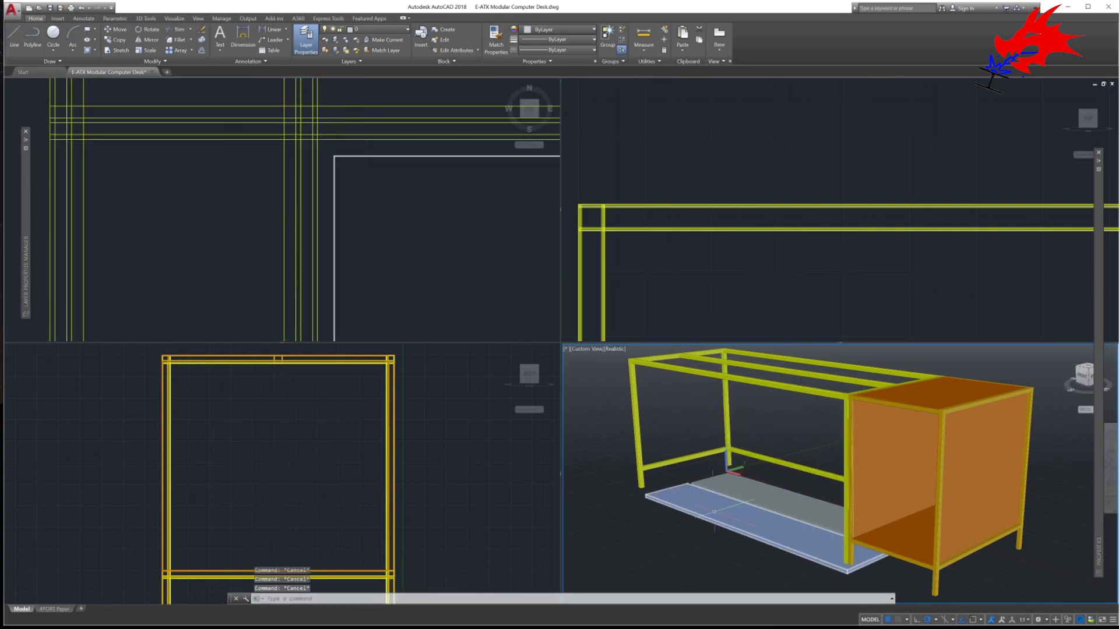
text(m)
key(Return)
click(363, 492)
scroll(161, 496, up, 3)
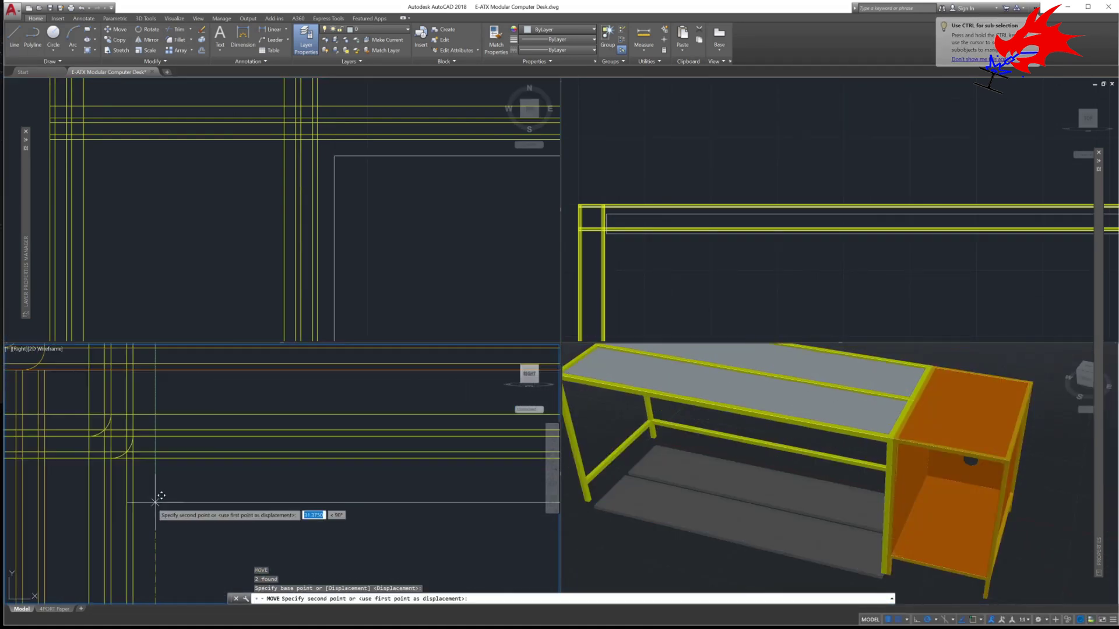
key(Escape)
key(Escape)
scroll(292, 387, down, 2)
click(863, 455)
scroll(863, 455, up, 5)
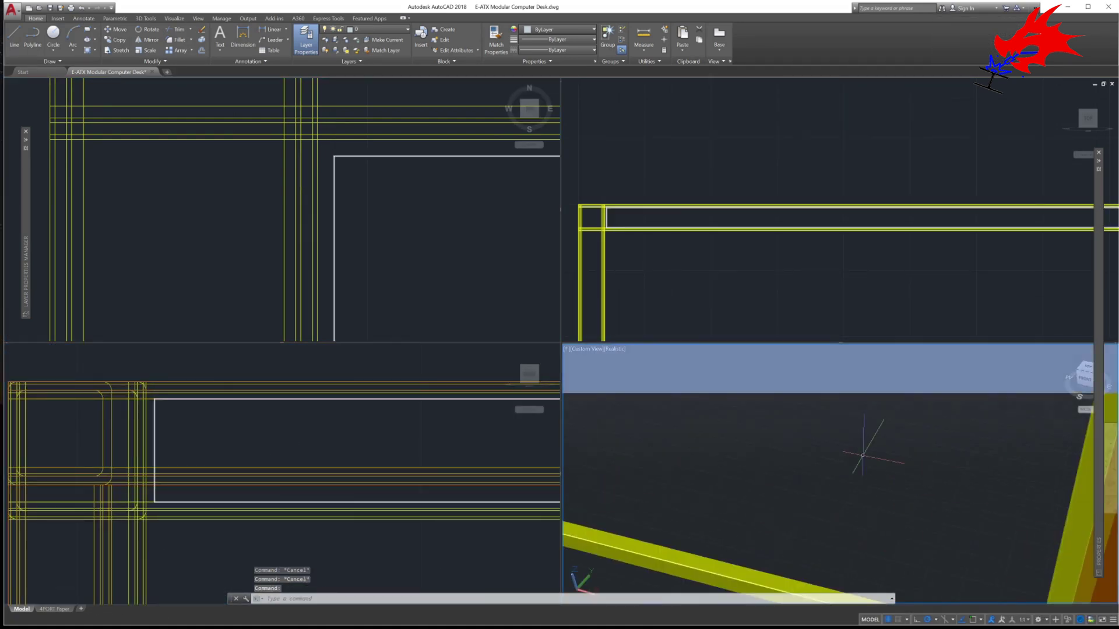
key(ctrl+z)
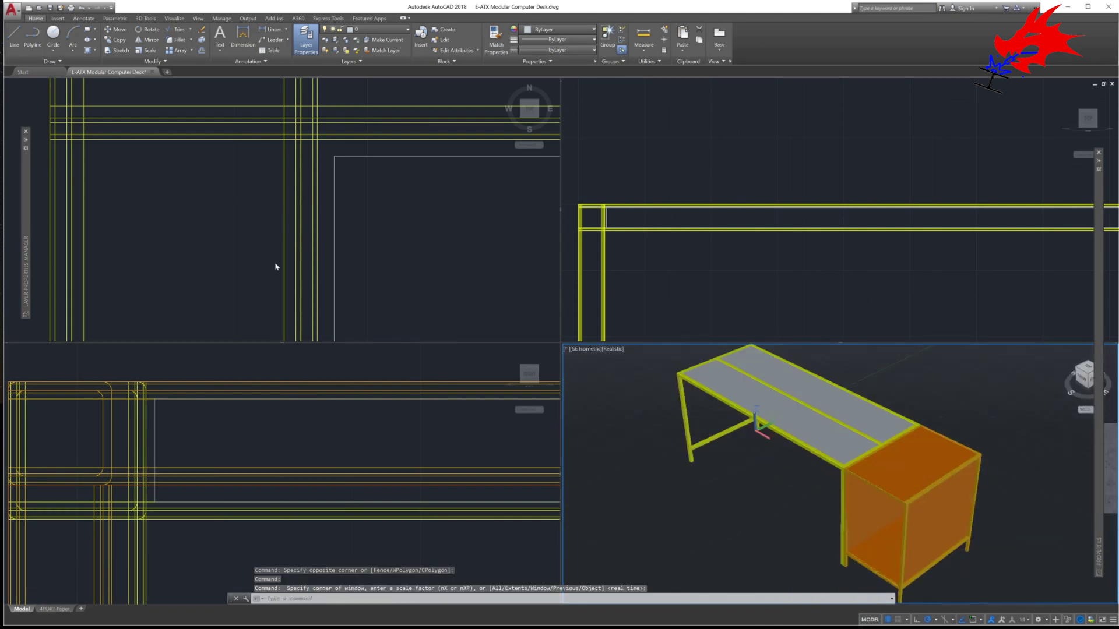
Make Oak Topper the current layer and assign both desktop panels to it
key(Escape)
key(Escape)
key(Escape)
mouse_move(25, 274)
right_click(259, 269)
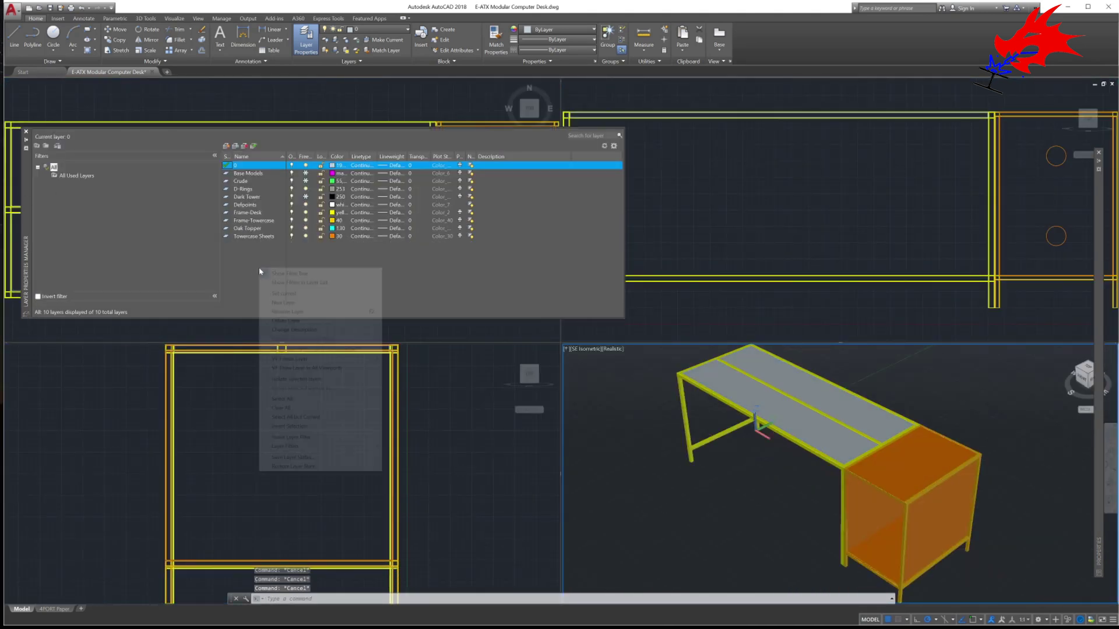
click(247, 228)
mouse_move(1099, 192)
click(1048, 190)
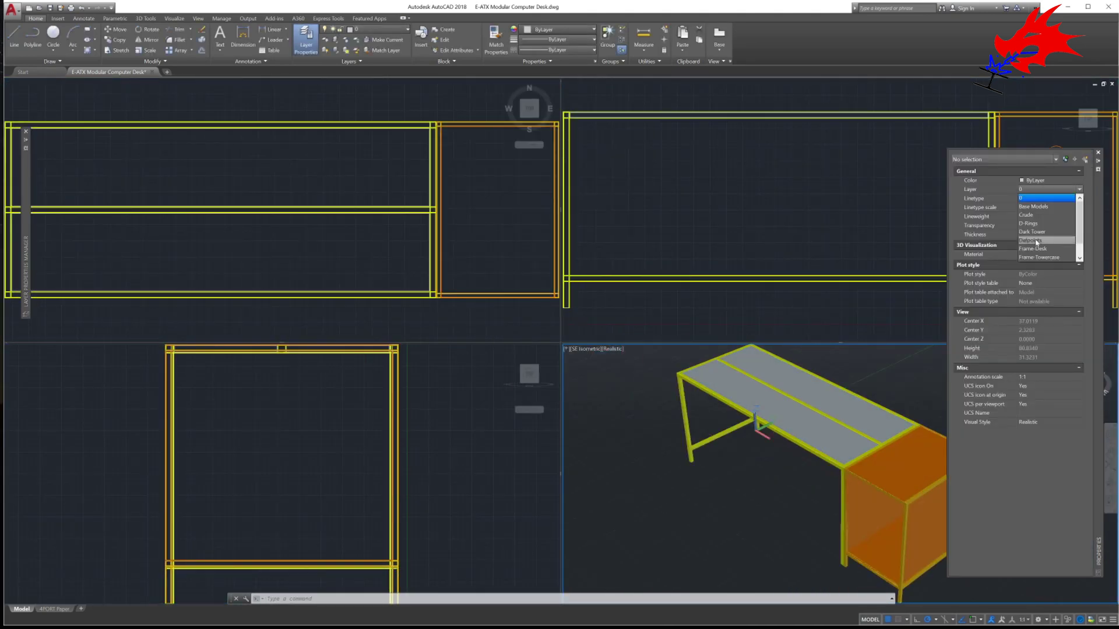
click(1036, 242)
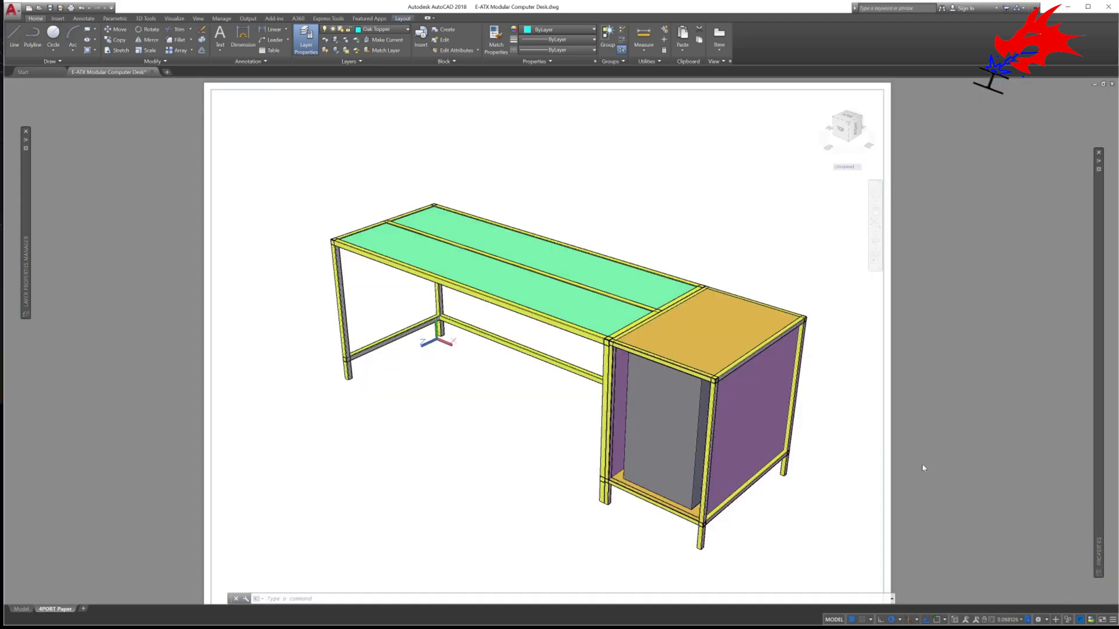
Examine the desk on the 4PORT Paper layout from the front, slightly from above
click(842, 130)
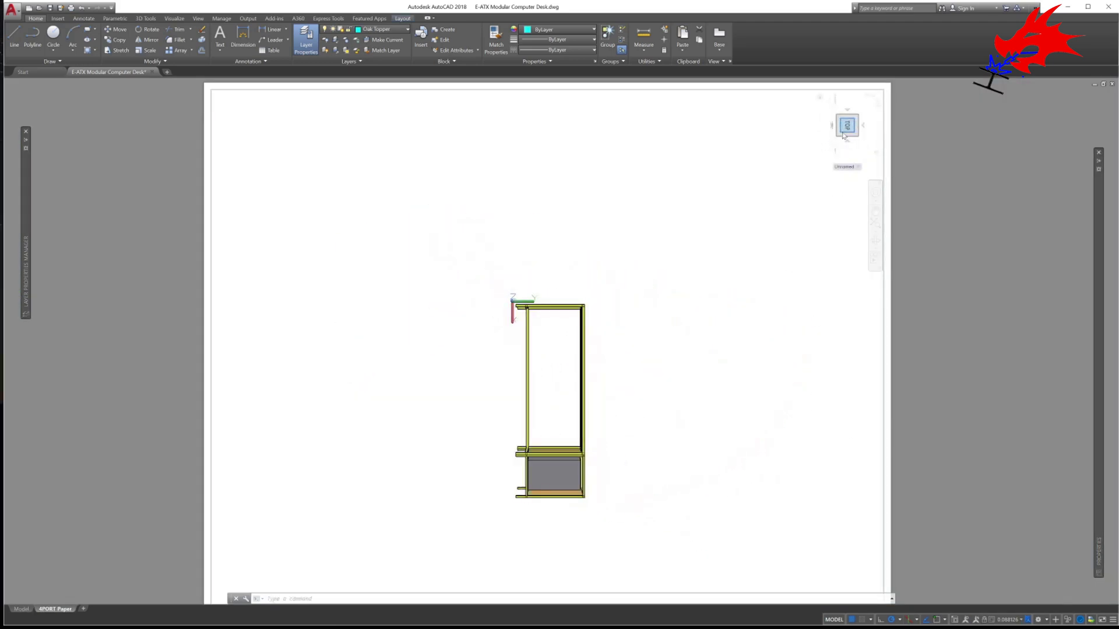
click(870, 97)
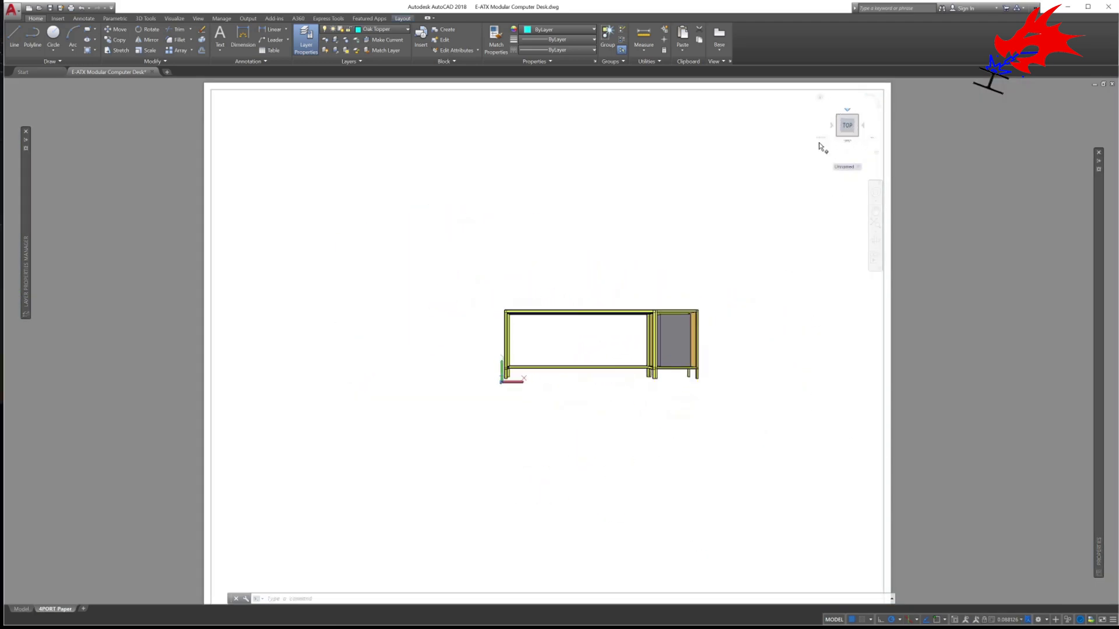
click(589, 487)
shift+middle_drag(662, 412, 615, 492)
scroll(614, 491, up, 5)
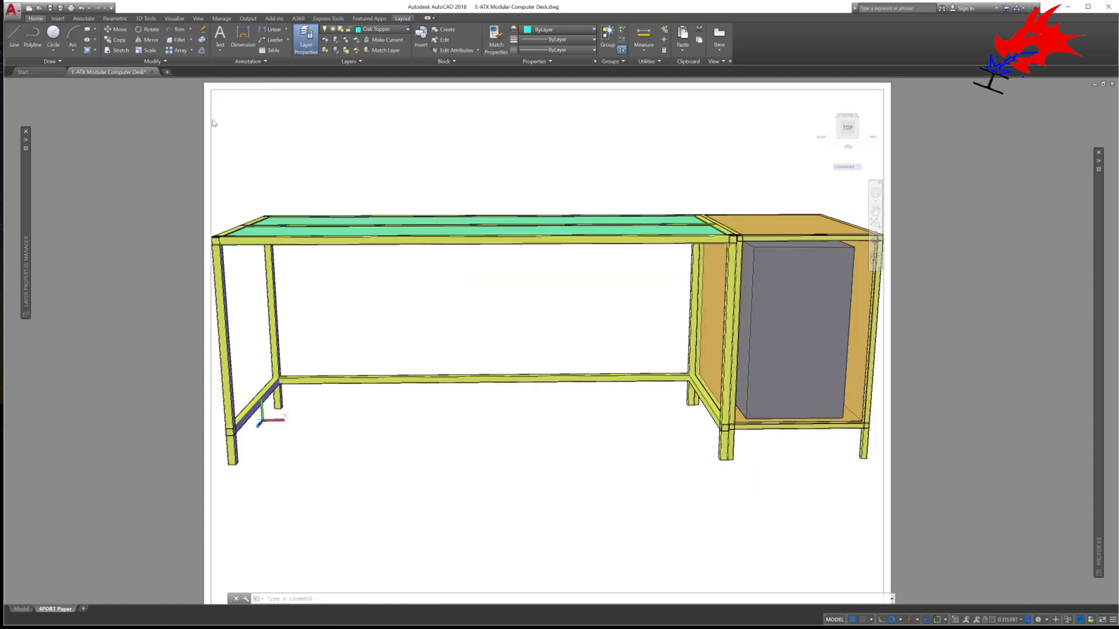
Return to model space and slice the desk frame's rear top rail diagonally at the rear corner farthest from the tower, keeping both sides
key(ctrl+Page_Up)
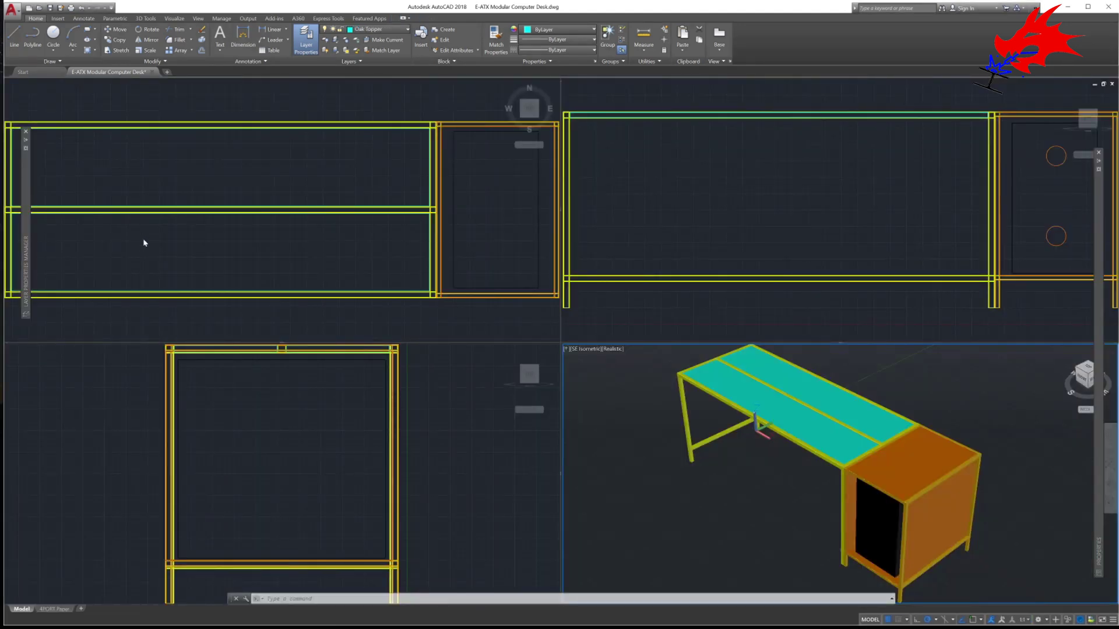
key(Escape)
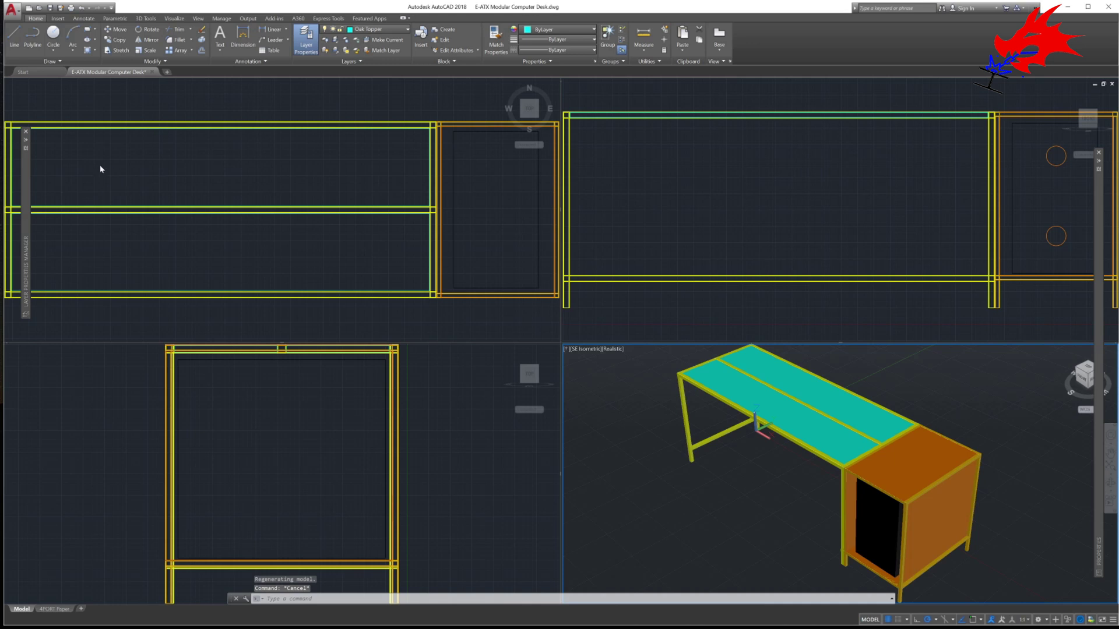
click(72, 173)
middle_drag(74, 167, 228, 204)
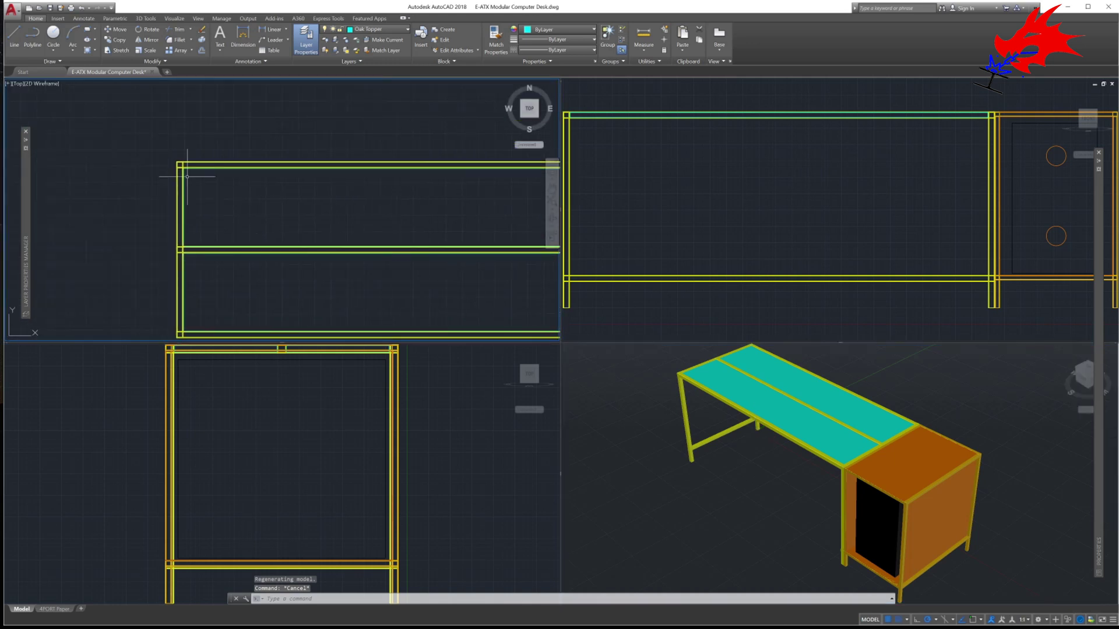
scroll(169, 165, up, 5)
middle_drag(169, 165, 83, 222)
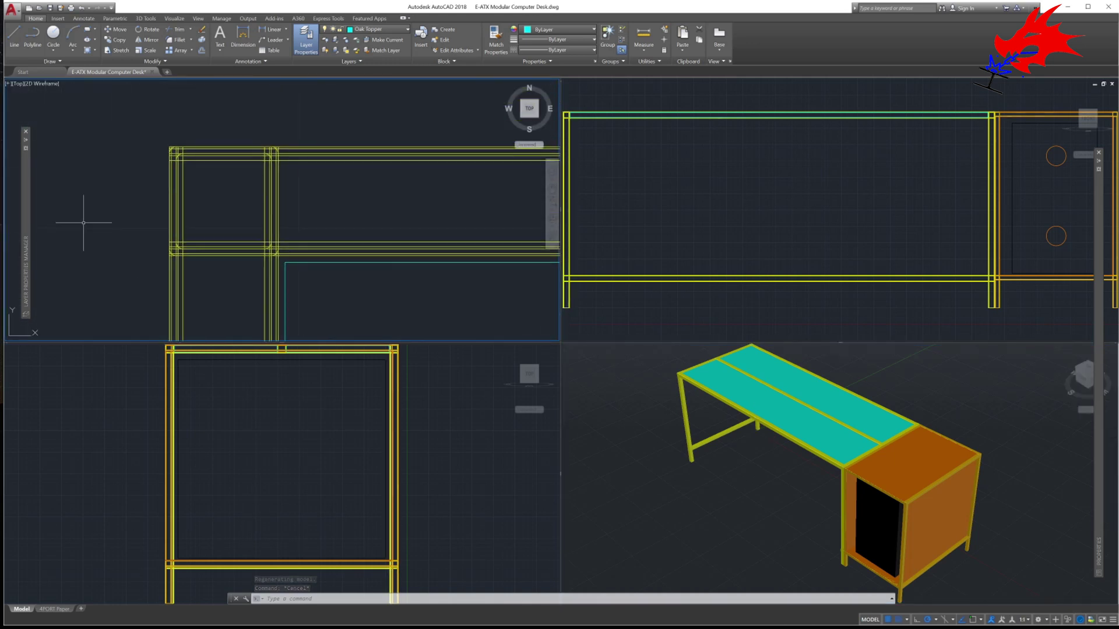
text(SLICE)
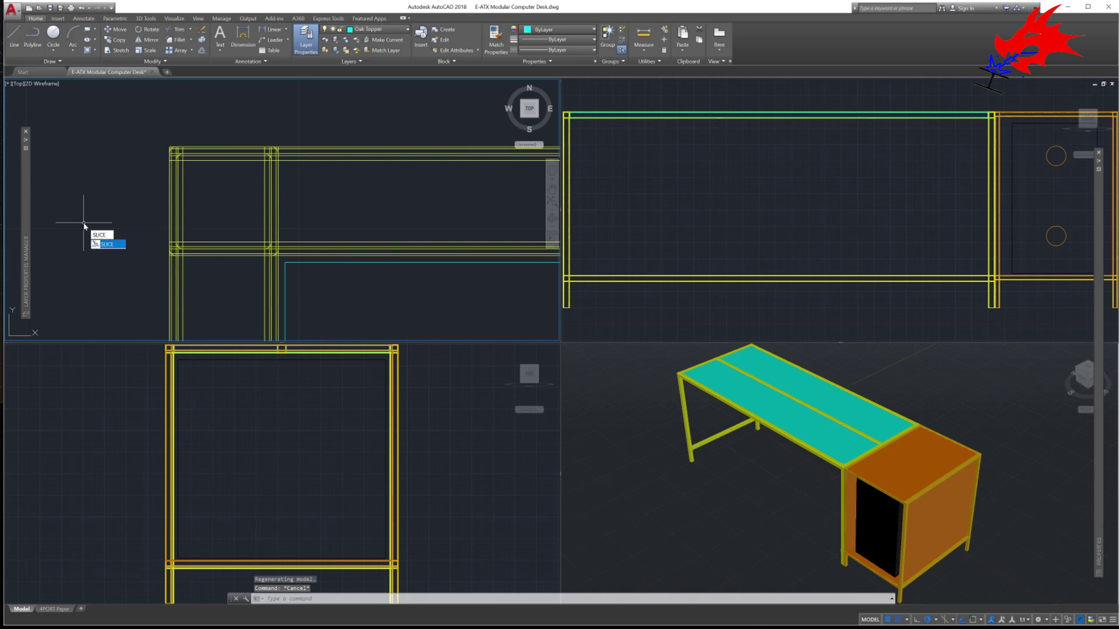
key(Return)
mouse_move(26, 211)
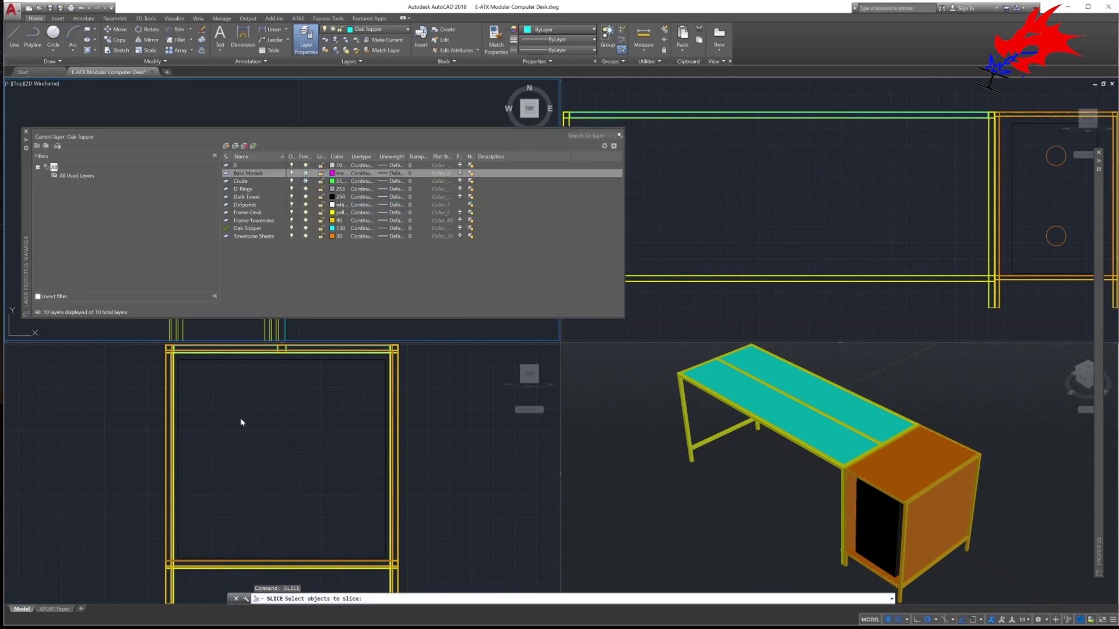
click(302, 148)
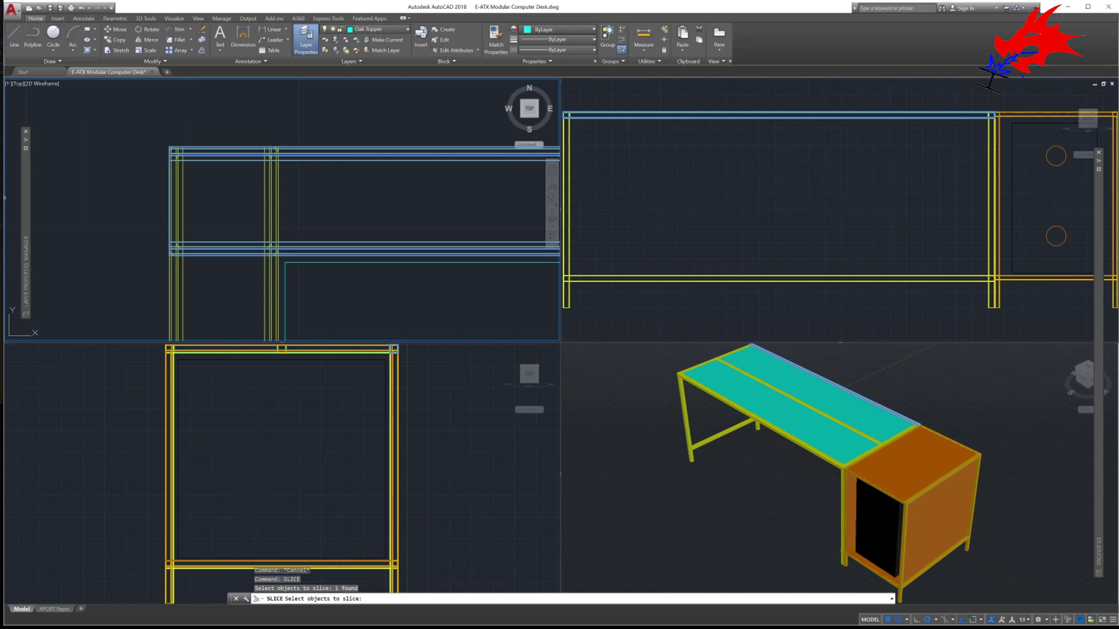
key(Return)
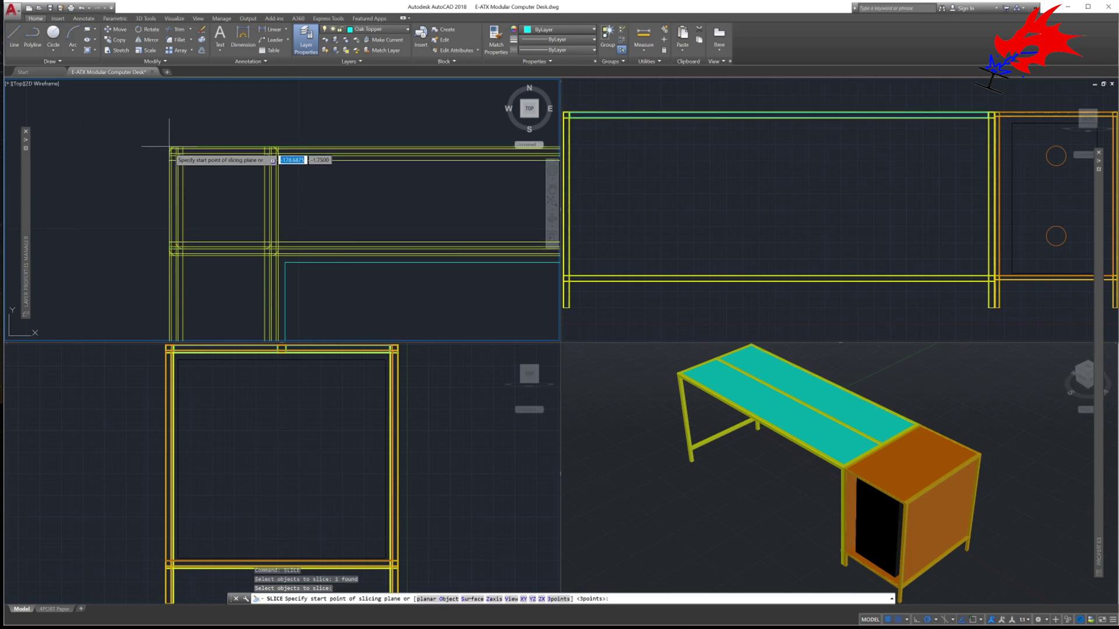
click(277, 254)
key(Return)
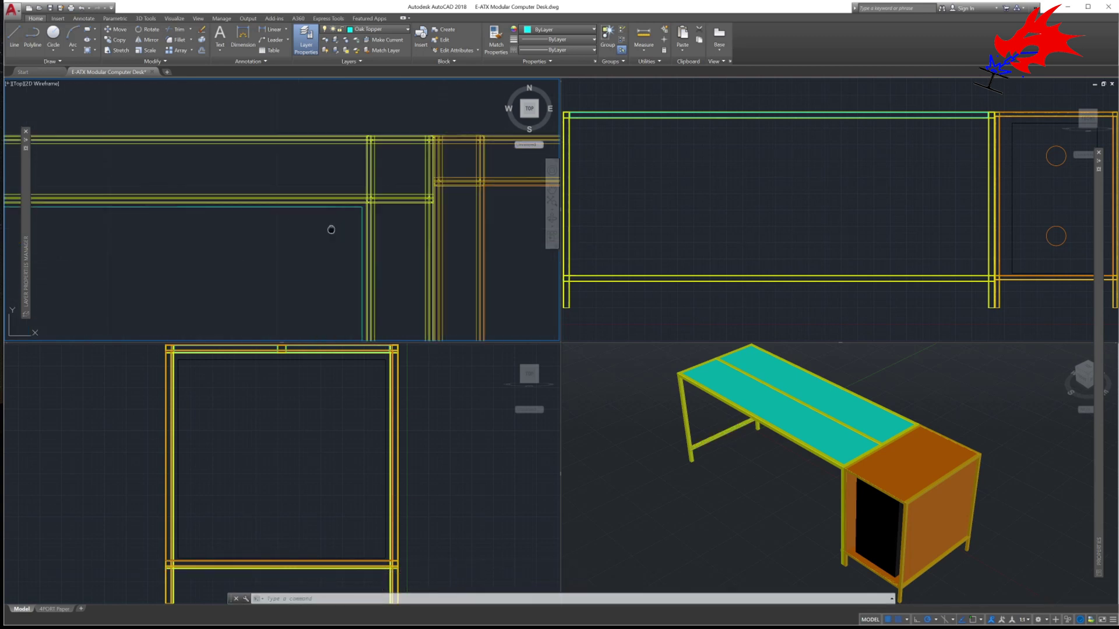
Slice the desk frame's rear rail along the 45-degree diagonal of the rear corner beside the tower, keeping both sides
middle_drag(332, 230, 287, 279)
key(Return)
click(303, 252)
key(Return)
click(324, 252)
click(390, 185)
key(Return)
key(Return)
click(332, 275)
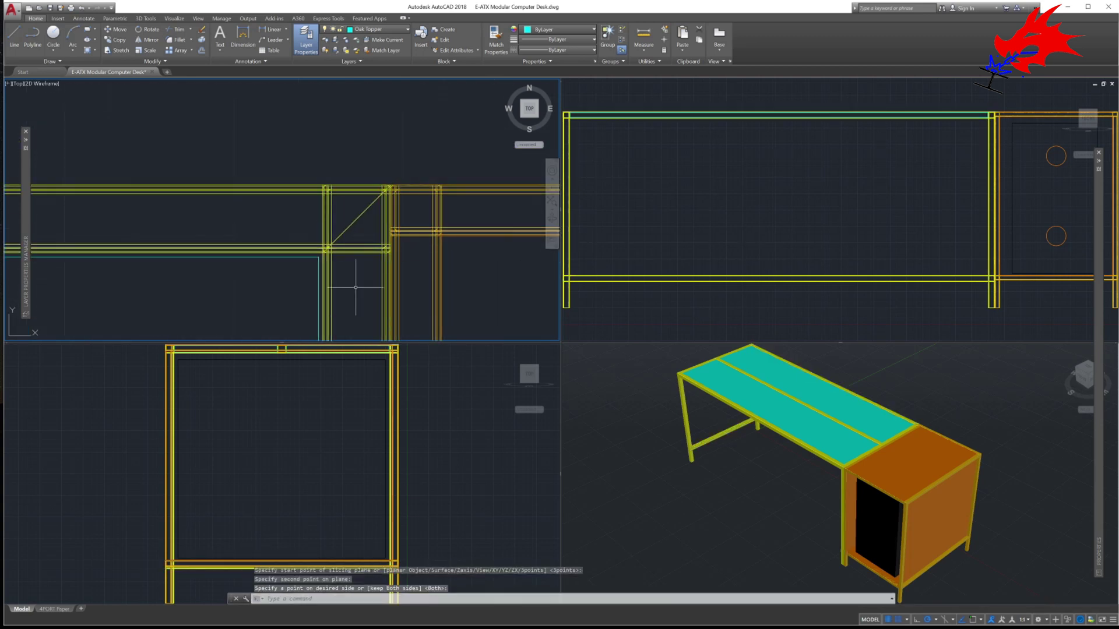
key(Escape)
key(Escape)
key(Escape)
Try to slice the tower frame's rear rail diagonally across its rear corner beside the desk
key(Return)
click(481, 194)
key(Return)
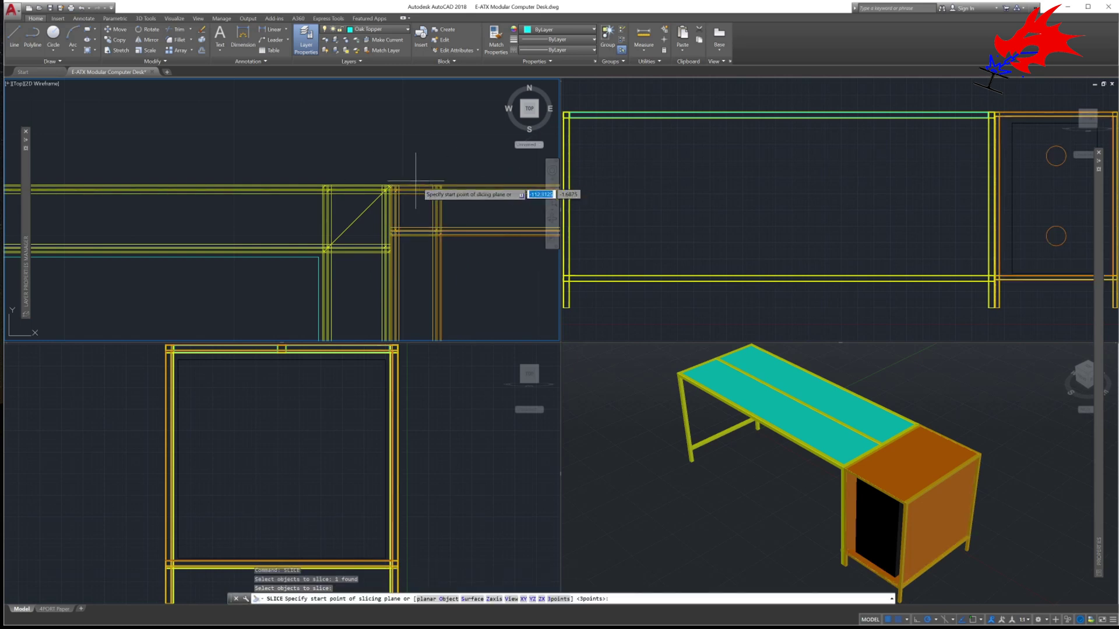
click(391, 235)
click(441, 185)
key(Return)
click(81, 10)
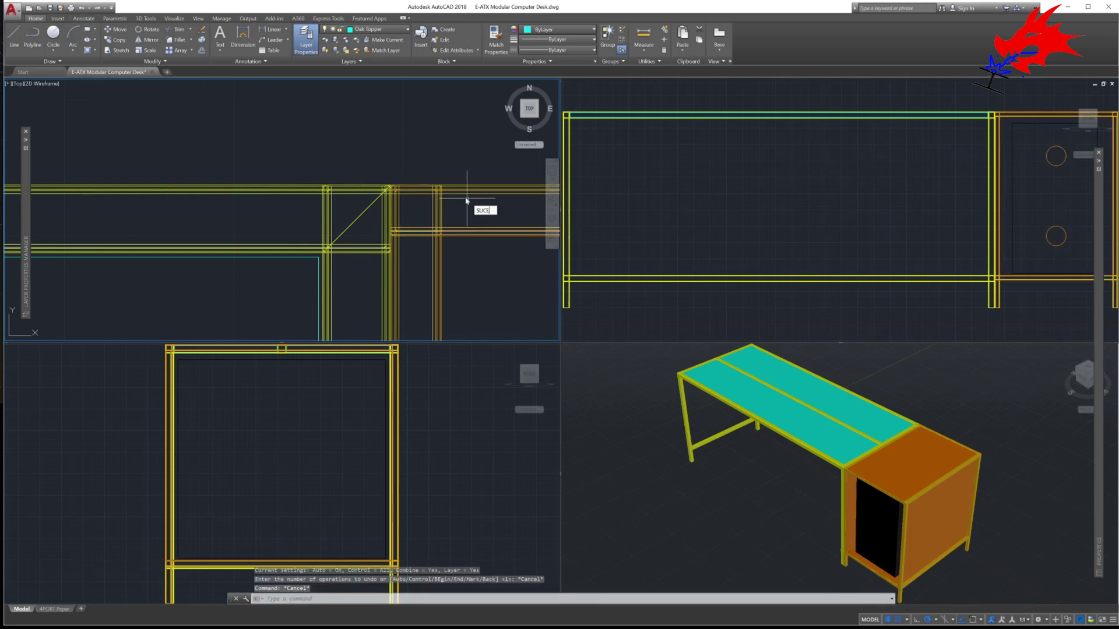
Slice the tower frame's side rail from the inner to the outer point of the rear corner beside the desk, keeping both sides
key(Return)
click(432, 273)
key(Return)
click(441, 235)
click(391, 186)
key(Return)
key(Return)
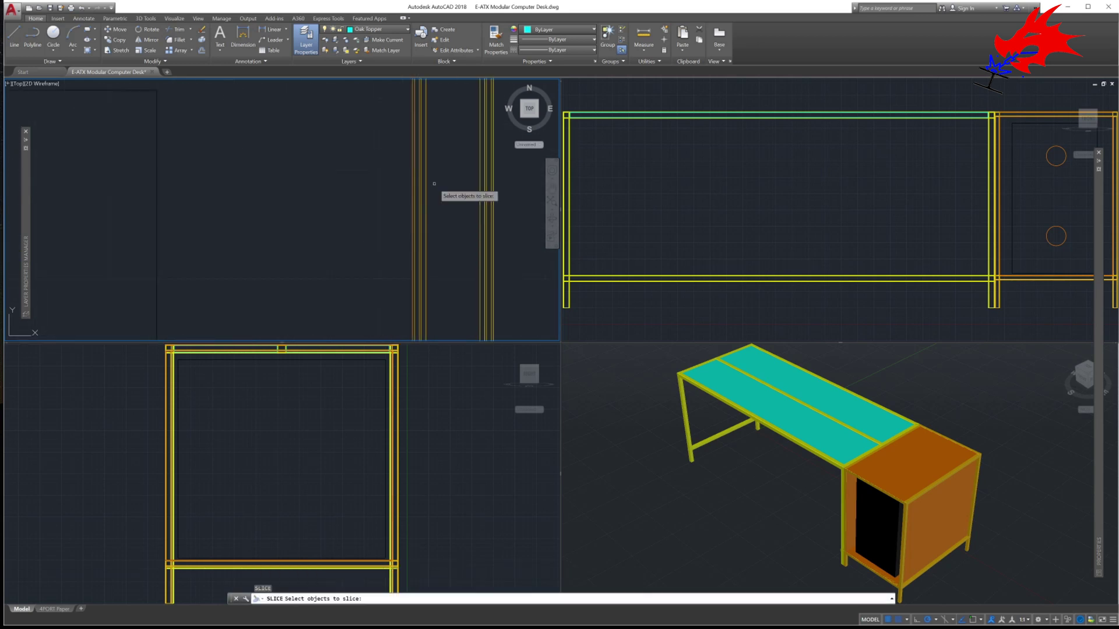
click(359, 235)
click(439, 156)
key(Return)
click(81, 10)
scroll(208, 124, down, 8)
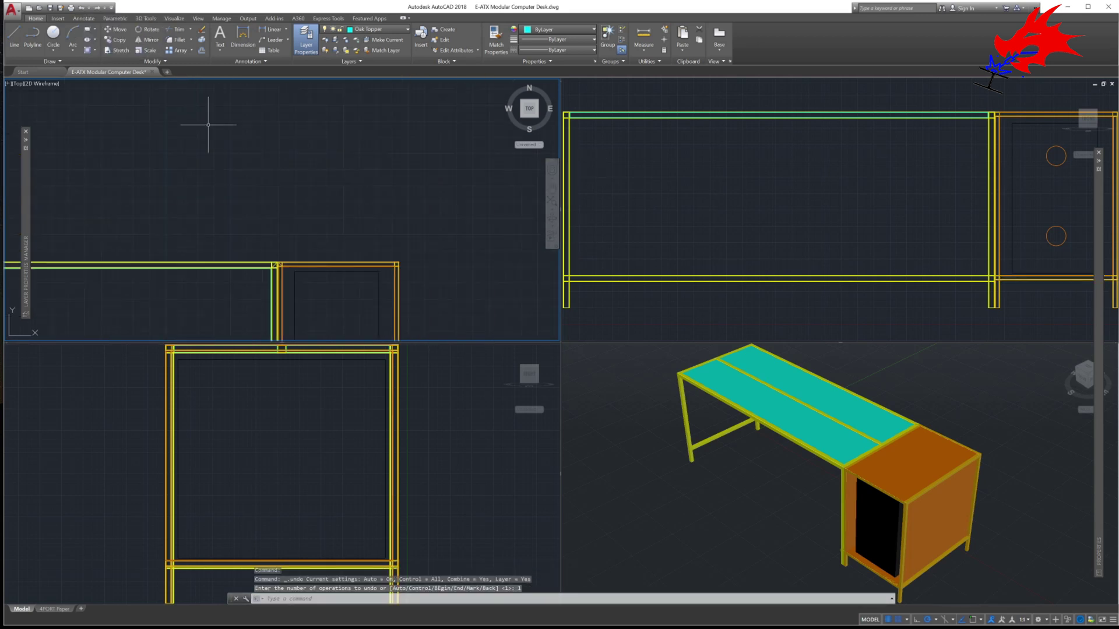
Slice the tower frame's rear rail along the 45-degree diagonal of the outer rear corner, keeping both sides
scroll(387, 265, up, 10)
key(Return)
click(408, 313)
key(Return)
click(367, 333)
click(491, 209)
key(Return)
Slice the side rail meeting at the tower frame's outer rear corner along the same diagonal, keeping both sides
key(Return)
click(467, 313)
middle_drag(529, 327, 508, 261)
click(346, 266)
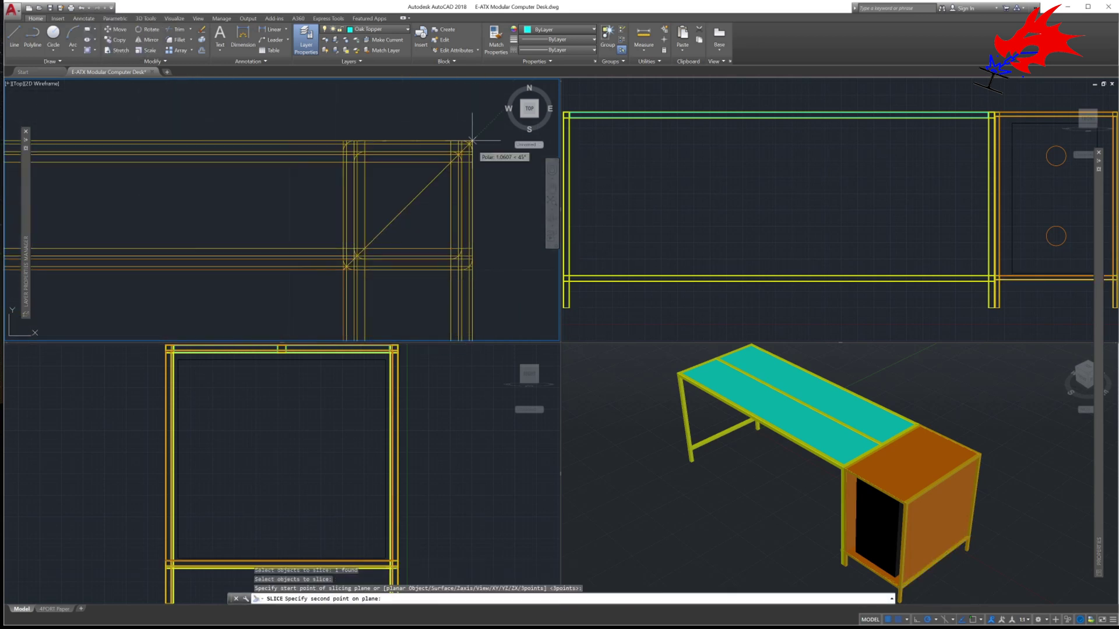
click(470, 144)
key(Return)
Slice the remaining overlapping rails at the tower frame's outer rear corner along the existing corner diagonal
key(Return)
key(Return)
click(365, 256)
key(Return)
click(346, 267)
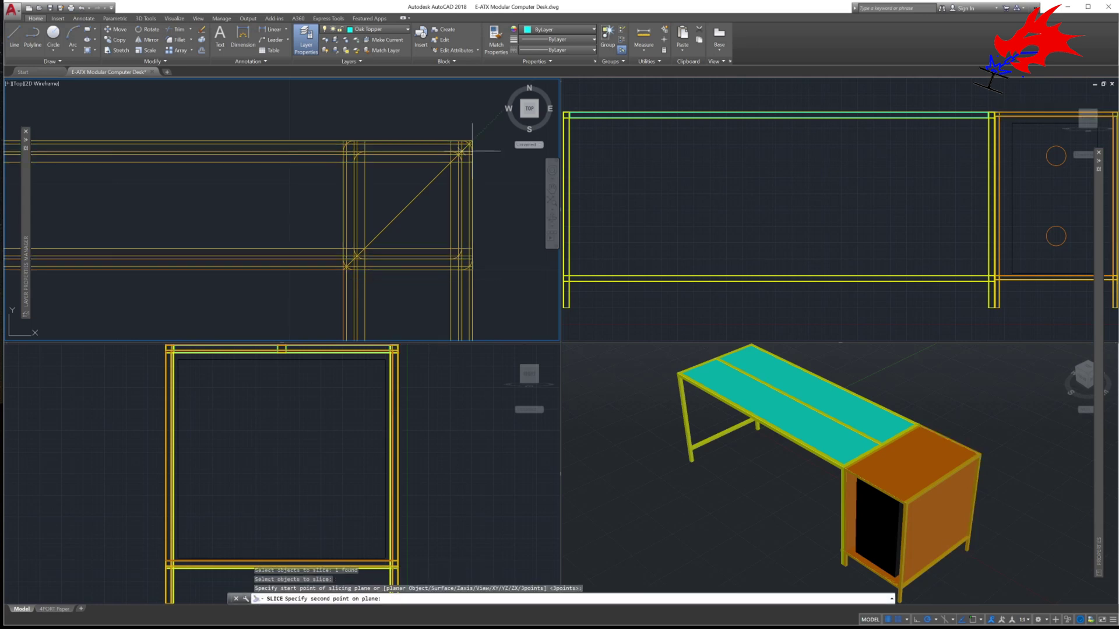
click(470, 144)
key(Return)
key(Return)
click(452, 235)
key(Return)
click(472, 140)
click(346, 267)
Slice a rail at the tower frame's outer front corner along the diagonal from its inner to its outer point
scroll(504, 315, down, 5)
middle_drag(505, 314, 392, 192)
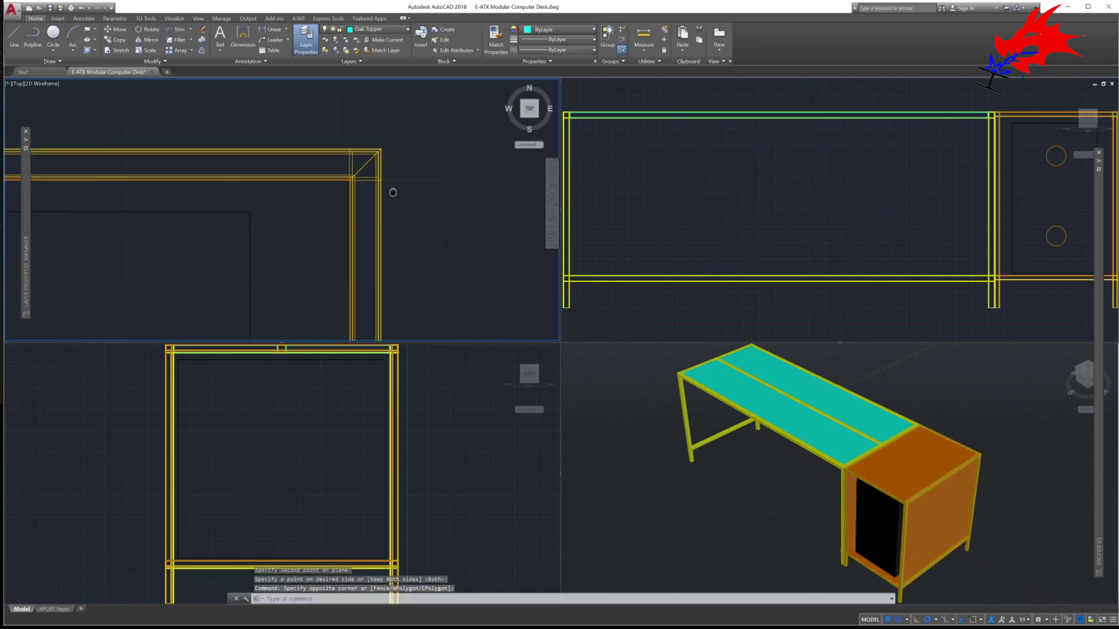
key(Return)
click(398, 232)
key(Return)
click(365, 222)
click(456, 314)
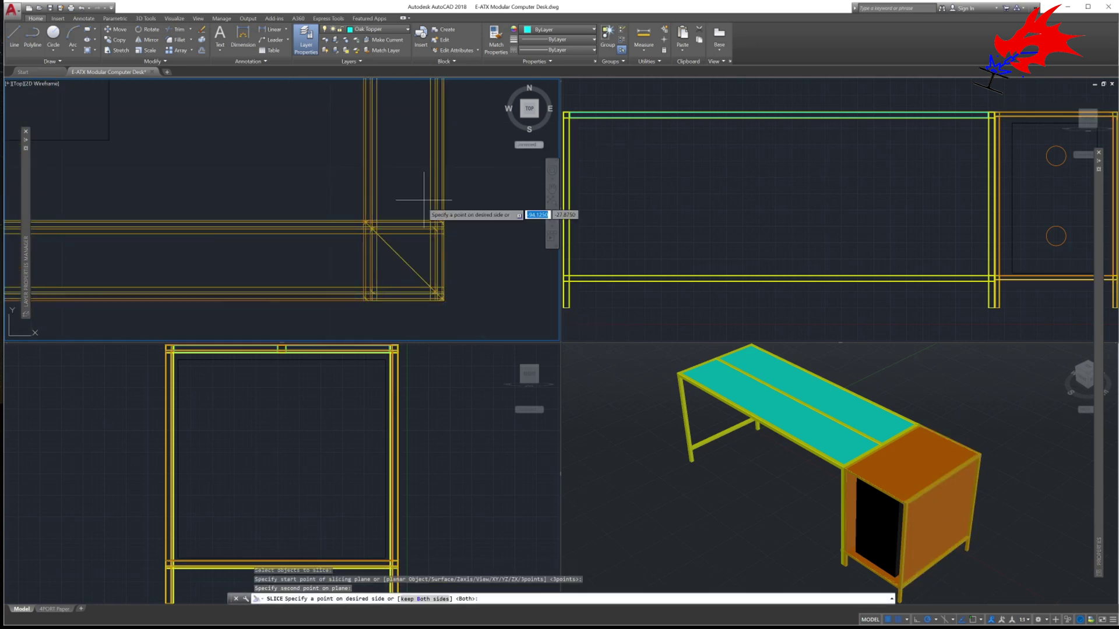
click(489, 209)
key(Return)
click(303, 260)
key(Return)
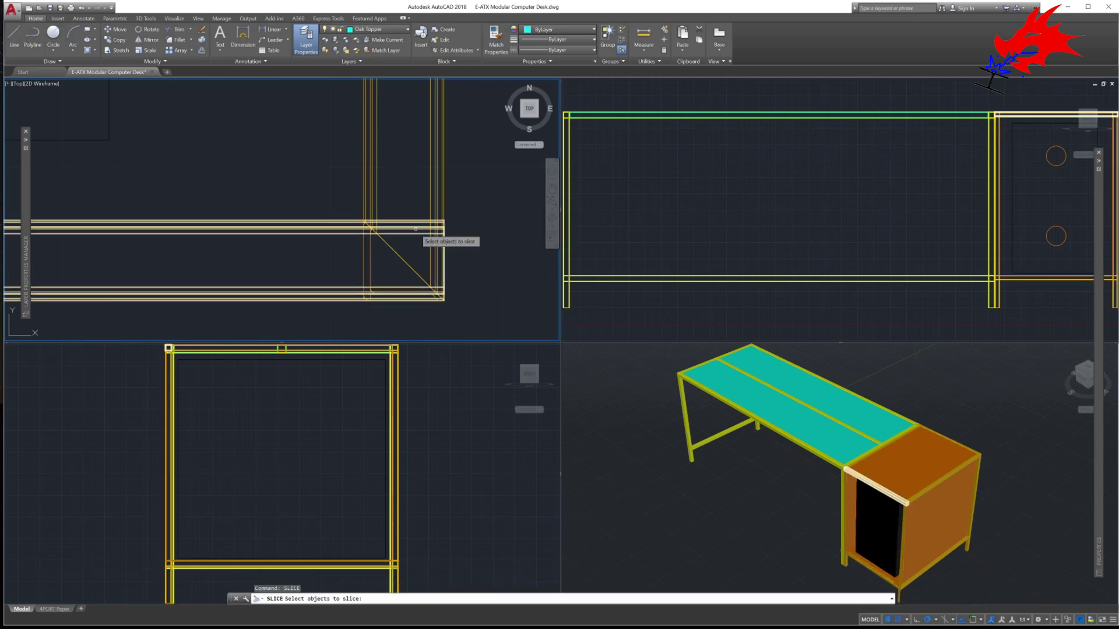
key(Escape)
scroll(424, 326, up, 4)
scroll(465, 263, down, 2)
double_click(81, 8)
key(Return)
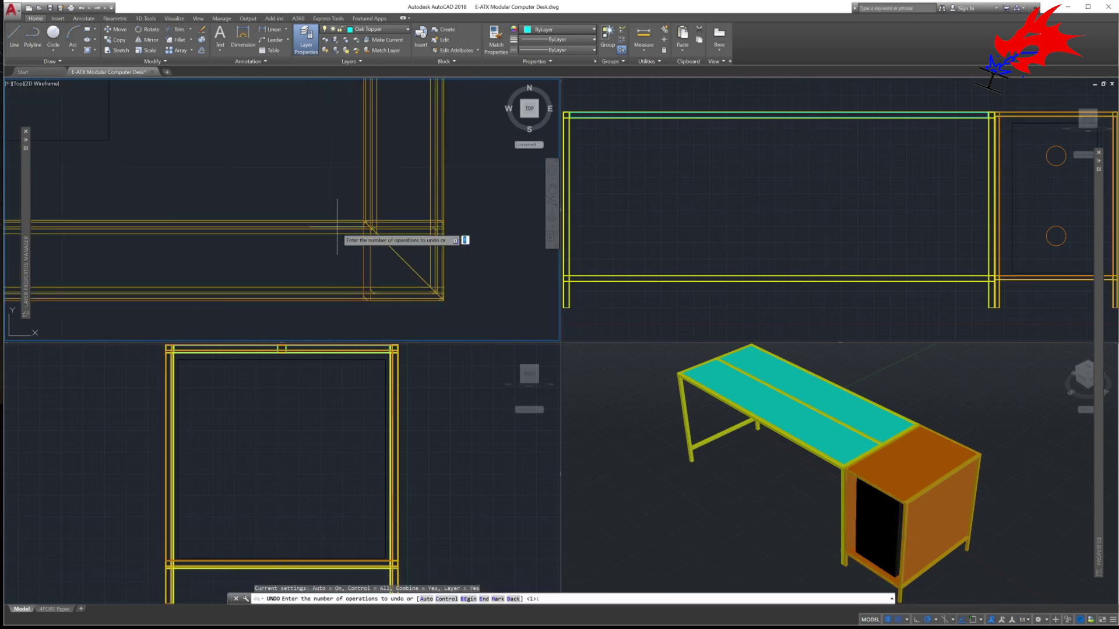
key(Escape)
Slice the other rails meeting at the tower frame's outer front corner along the same 45-degree diagonal
text(slice)
key(Return)
click(382, 287)
key(Return)
click(365, 222)
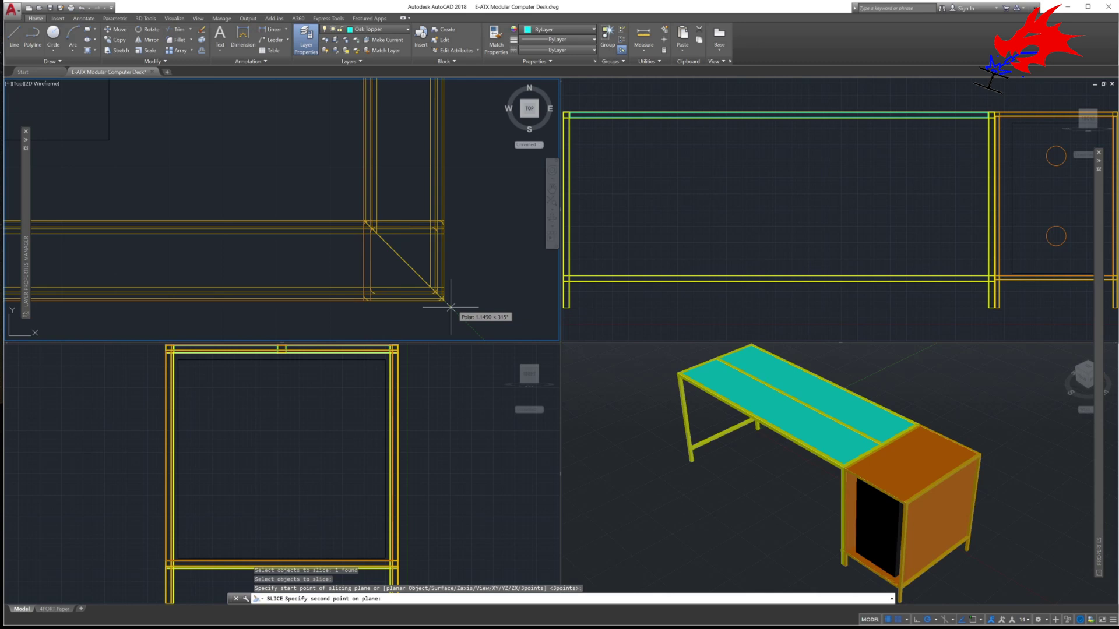
key(Escape)
key(Return)
click(402, 230)
key(Return)
click(366, 222)
click(444, 300)
click(310, 262)
Slice a rail along the diagonal of the tower frame's front corner beside the desk, from its inner to its outer point
key(Return)
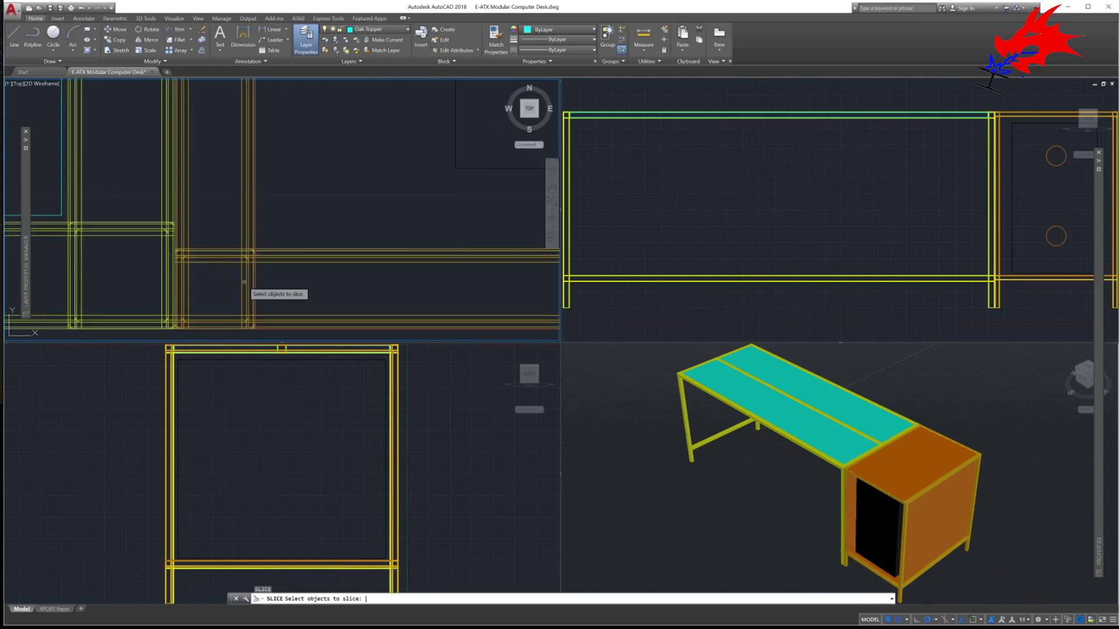
click(249, 255)
key(Return)
click(217, 262)
key(Return)
click(254, 251)
click(176, 328)
click(265, 245)
Slice the lower rails at the tower frame's front corner beside the desk along the same diagonal
key(Return)
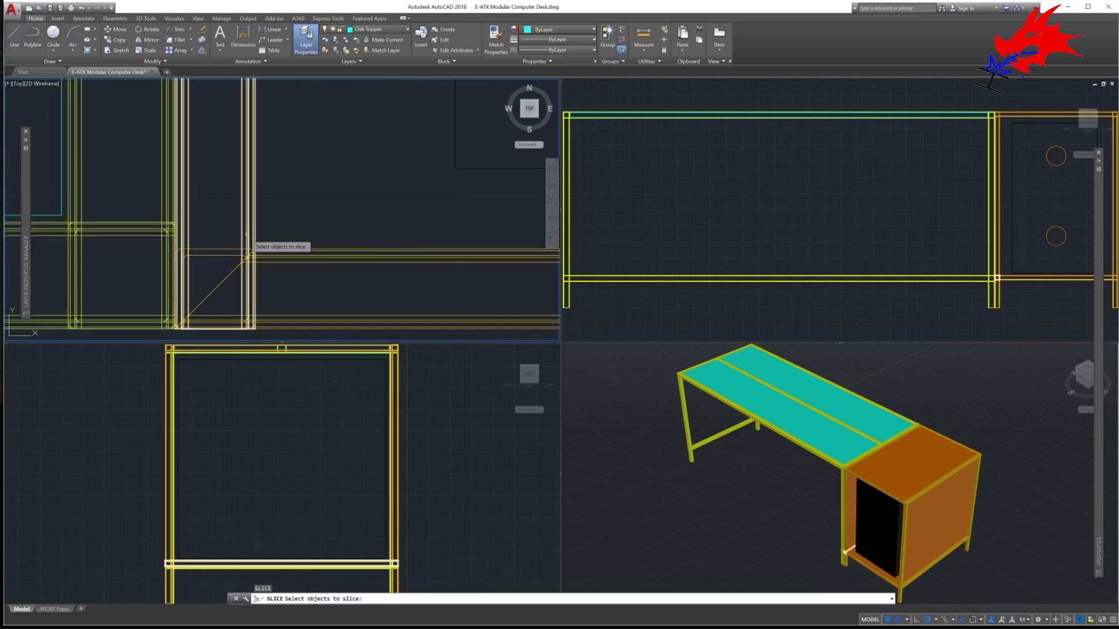
click(242, 237)
double_click(859, 459)
key(Return)
click(259, 250)
click(255, 251)
click(176, 328)
click(204, 256)
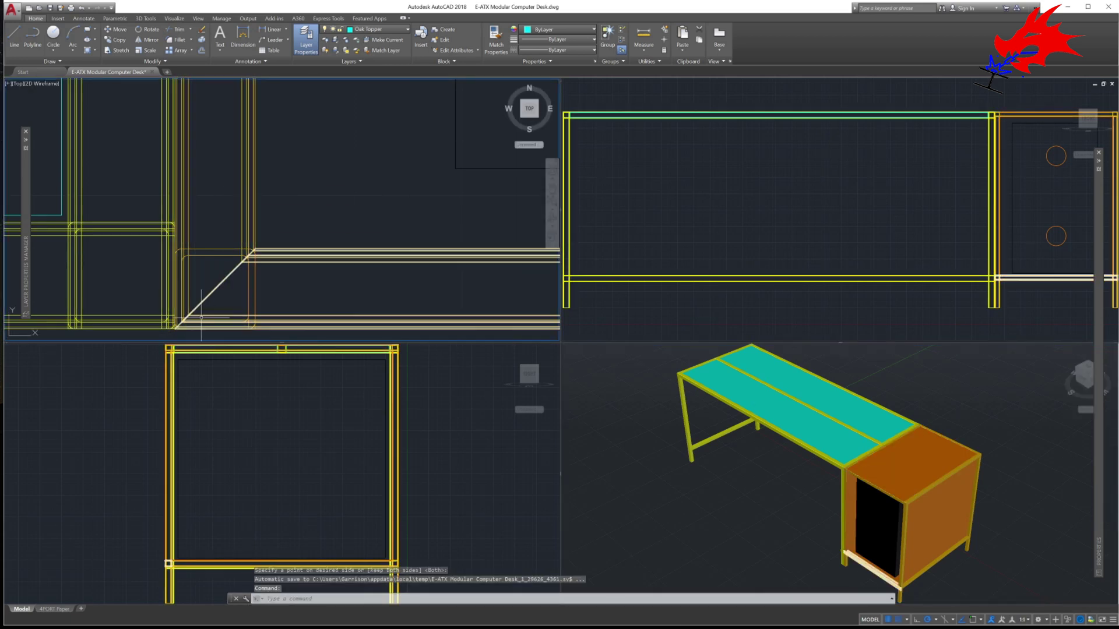
Slice the remaining rails at the tower frame's rear corner beside the desk along that corner's diagonal
scroll(200, 317, down, 8)
scroll(361, 148, up, 10)
key(Return)
click(382, 287)
key(Return)
click(245, 94)
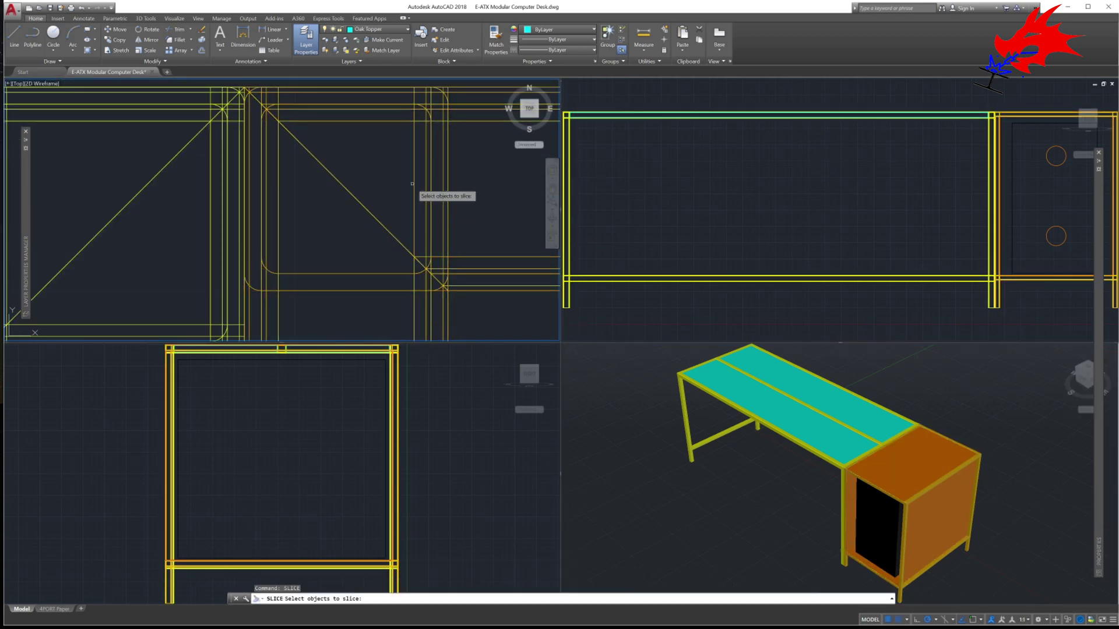
click(465, 307)
click(273, 236)
Slice another rail at the desk frame's rear corner beside the tower along the existing diagonal, keeping only one side
scroll(277, 239, down, 9)
scroll(140, 268, up, 5)
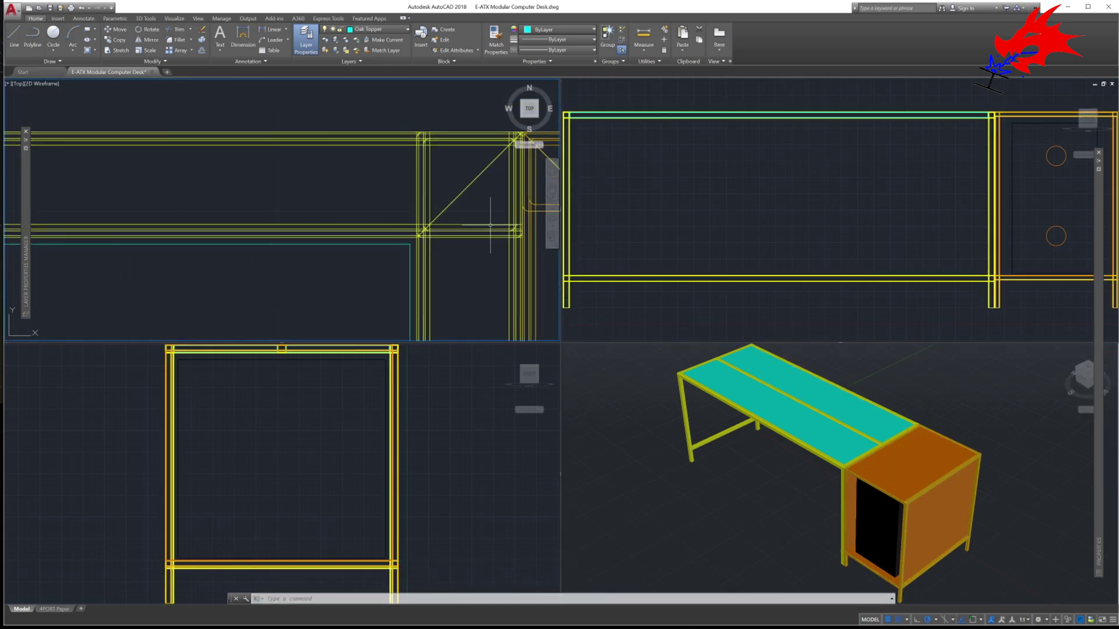
key(Return)
click(489, 224)
key(Return)
click(418, 236)
click(522, 134)
click(467, 254)
Slice the side rail at the desk frame's rear corner beside the tower along the same diagonal
key(Return)
click(423, 169)
key(Return)
click(417, 236)
click(522, 134)
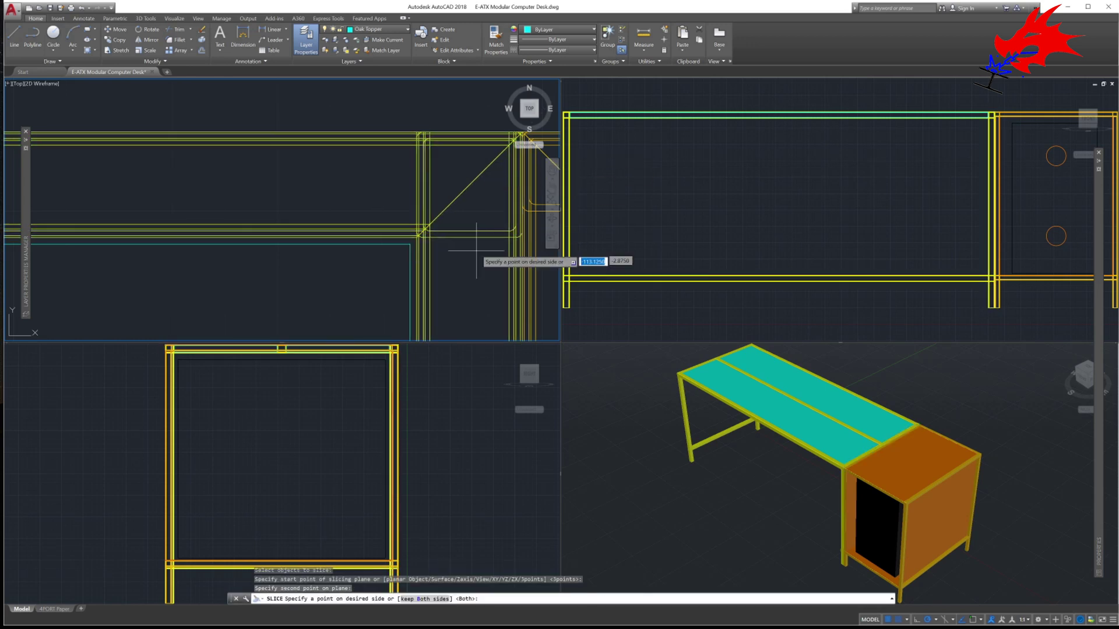
Slice two rails together along the diagonal of the desk frame's front corner beside the tower, keeping one side
scroll(465, 152, down, 10)
scroll(455, 233, up, 8)
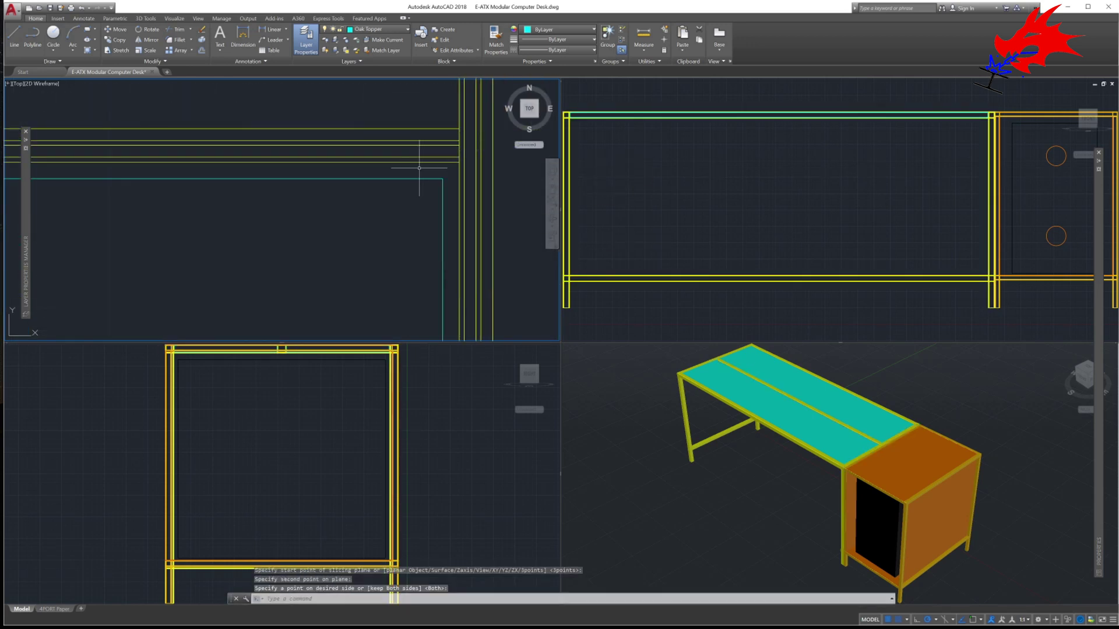
key(Return)
click(352, 168)
key(Return)
scroll(339, 182, up, 4)
click(340, 182)
scroll(494, 317, down, 4)
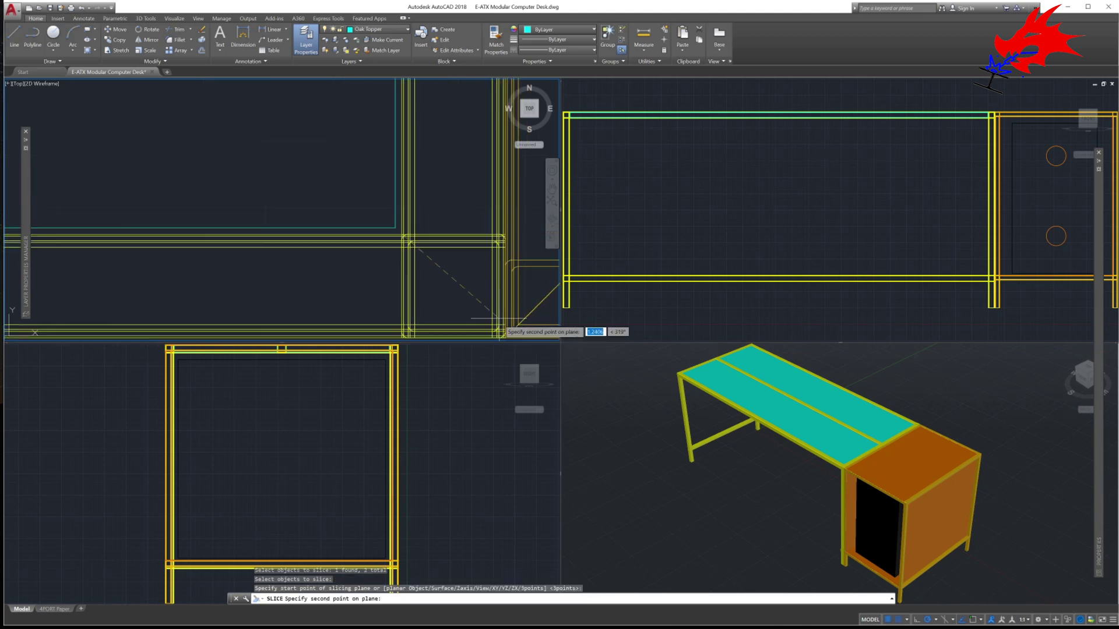
scroll(501, 326, up, 4)
click(468, 290)
click(371, 112)
Slice the other rails at the desk frame's front corner beside the tower along the same diagonal, keeping the opposite side
key(Return)
click(272, 119)
click(253, 133)
key(Return)
click(304, 127)
click(467, 290)
click(361, 225)
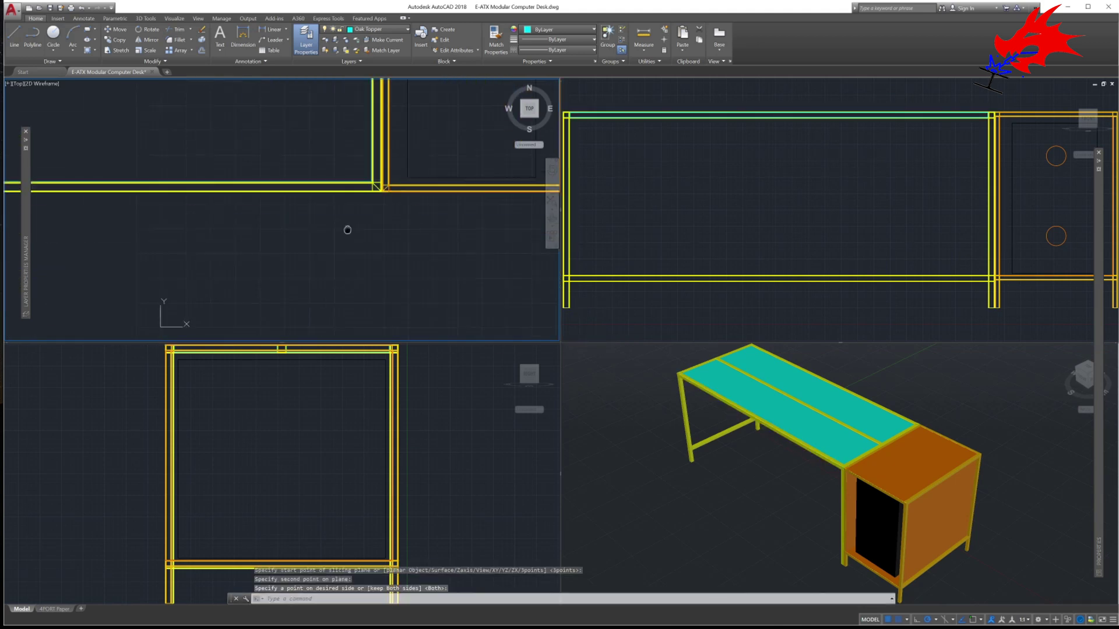
Slice the rails at the desk frame's front corner away from the tower along its diagonal, keeping the side toward the desk
key(Return)
click(362, 184)
key(Return)
click(343, 165)
click(179, 329)
click(467, 288)
Slice the crossing rails at the desk frame's outer front corner along the same diagonal
key(Return)
click(200, 106)
key(Return)
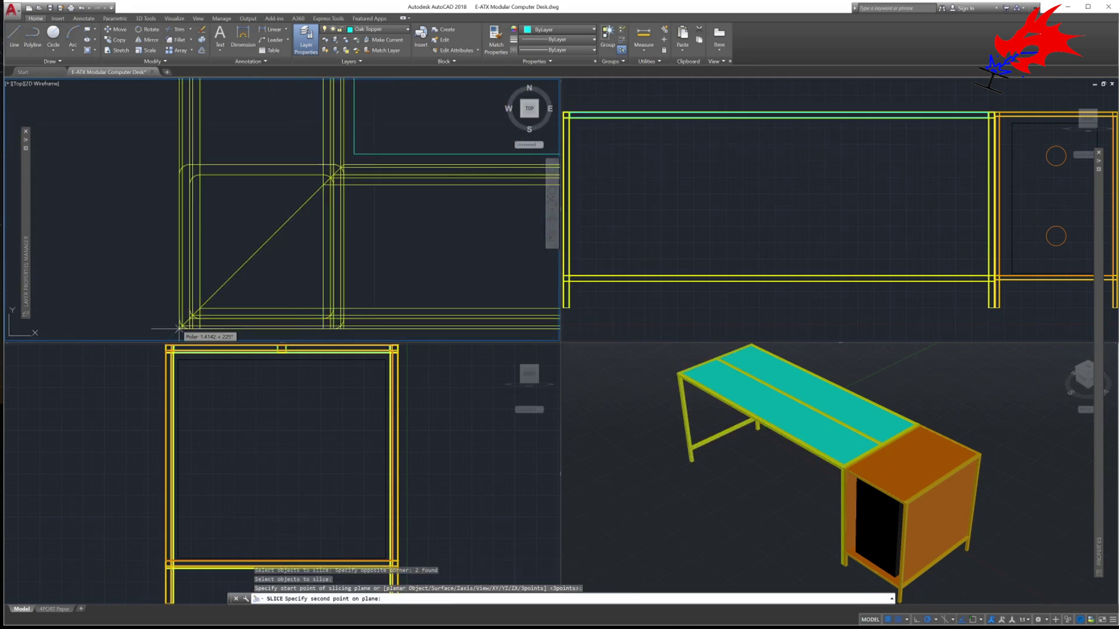
Slice the rear rail at the desk frame's rear corner away from the tower along the corner diagonal
scroll(297, 196, up, 6)
key(Return)
click(293, 192)
key(Return)
Slice the remaining rails at the desk frame's outer rear corner along the same diagonal, keeping one side
key(Return)
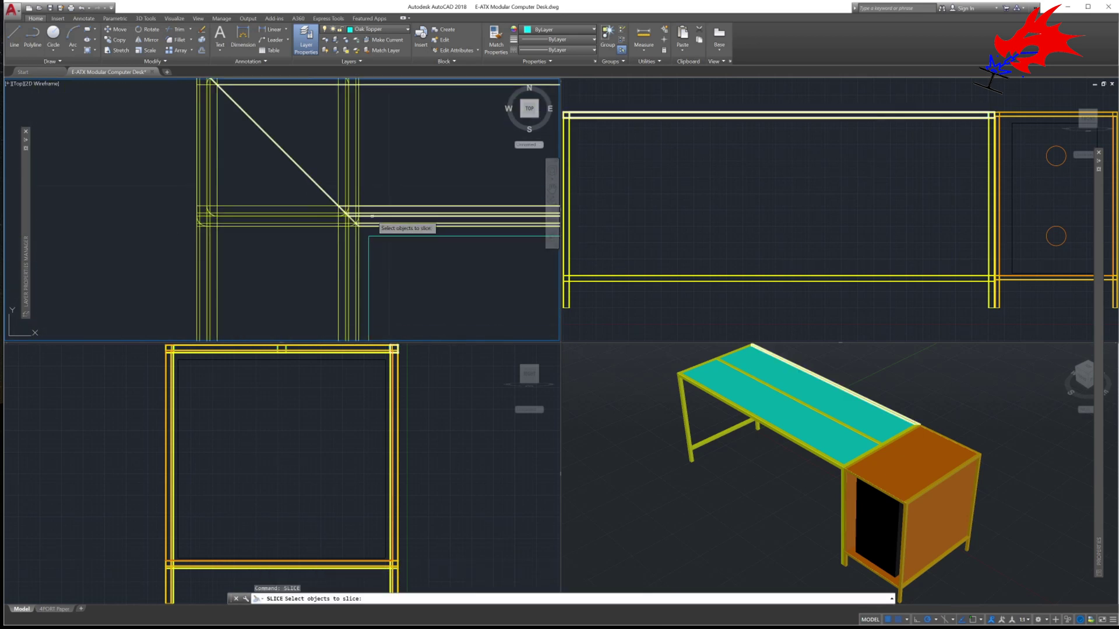
click(373, 216)
key(Return)
click(358, 220)
click(200, 81)
key(Return)
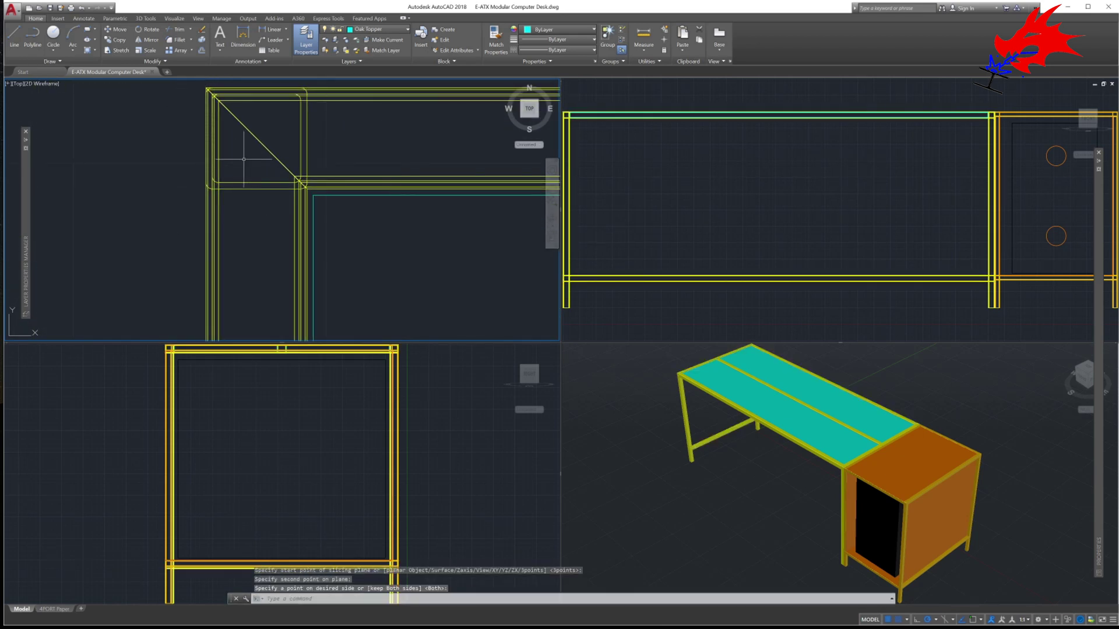
click(434, 416)
click(434, 275)
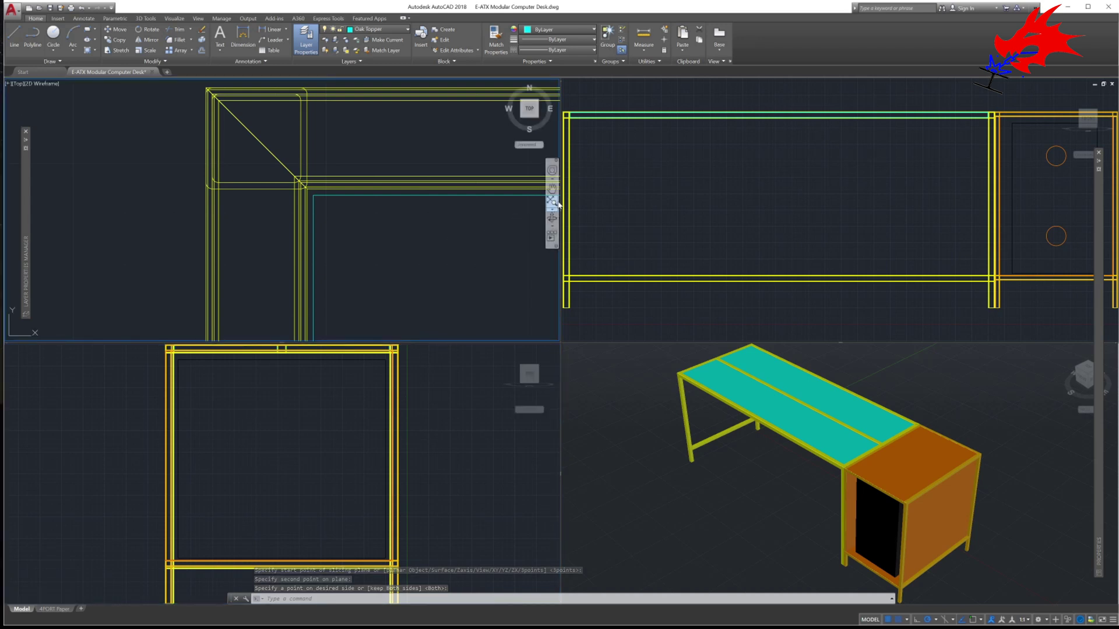
click(555, 202)
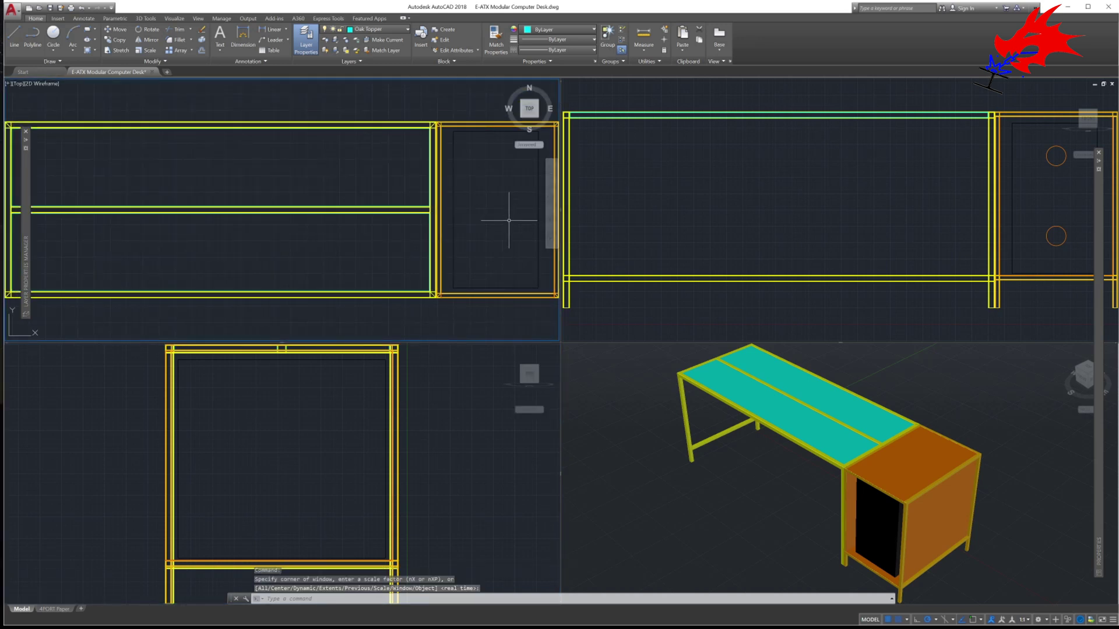
click(851, 254)
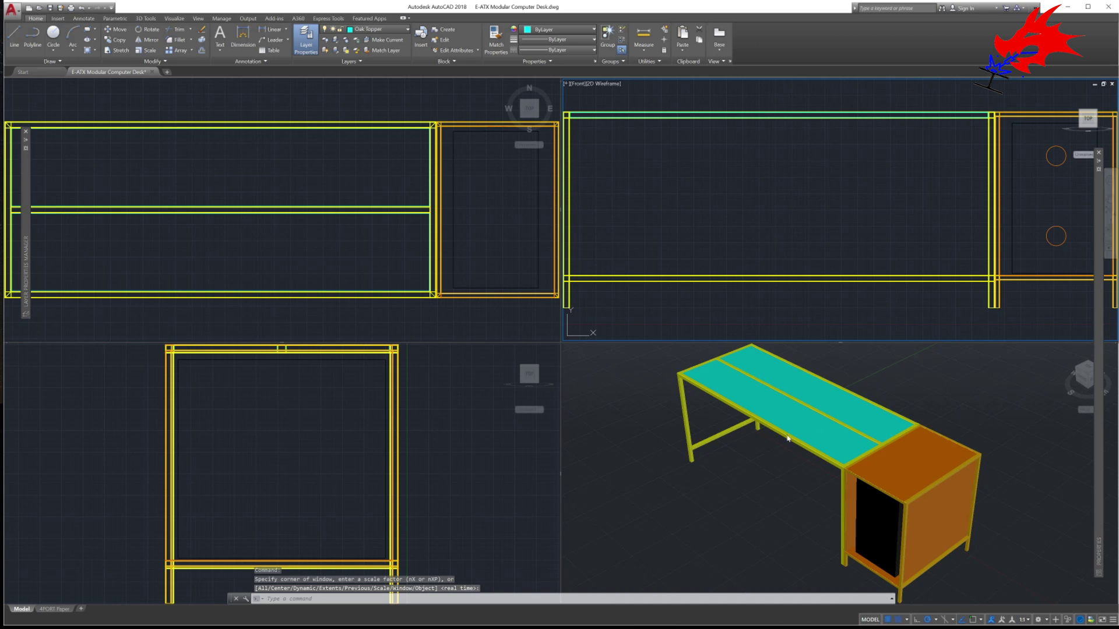
click(498, 371)
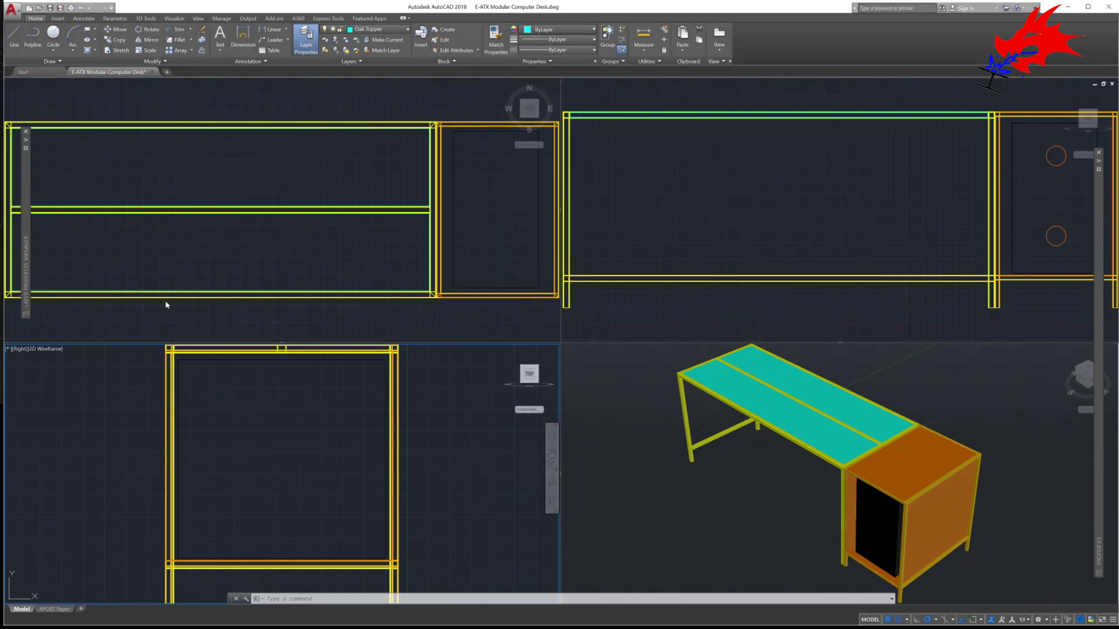
click(103, 240)
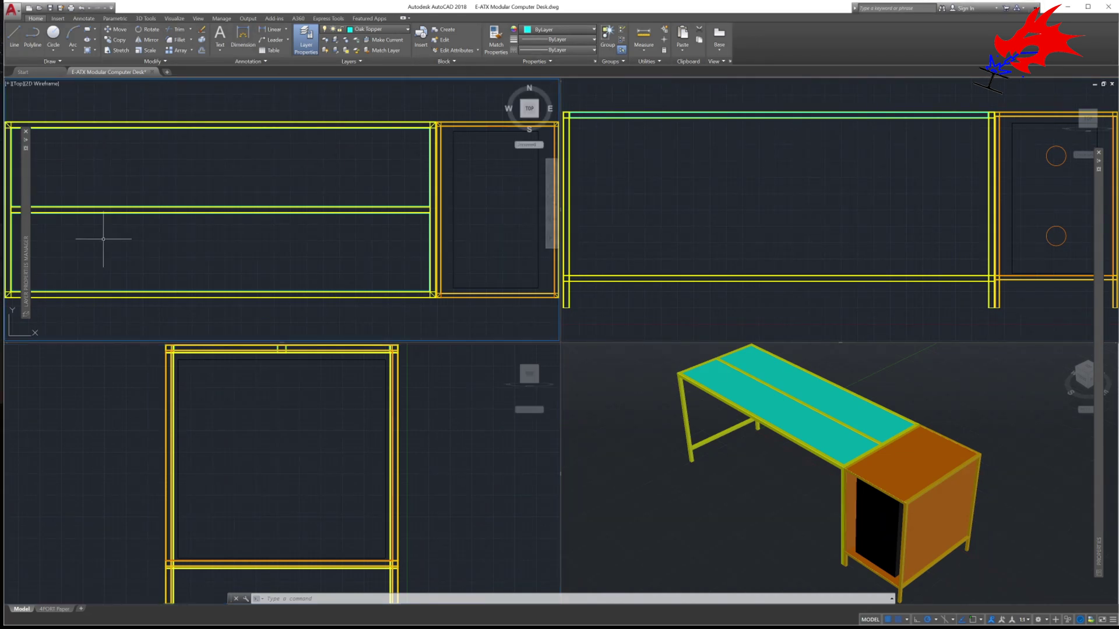
mouse_move(65, 272)
middle_down()
mouse_move(237, 268)
mouse_move(210, 257)
mouse_move(71, 266)
middle_up()
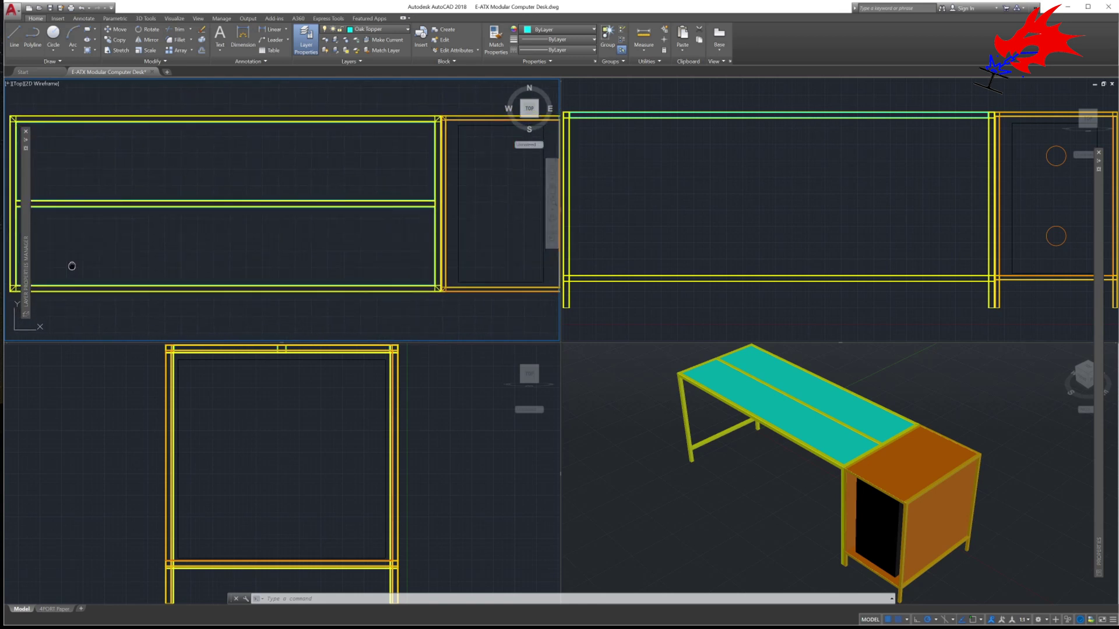
click(552, 203)
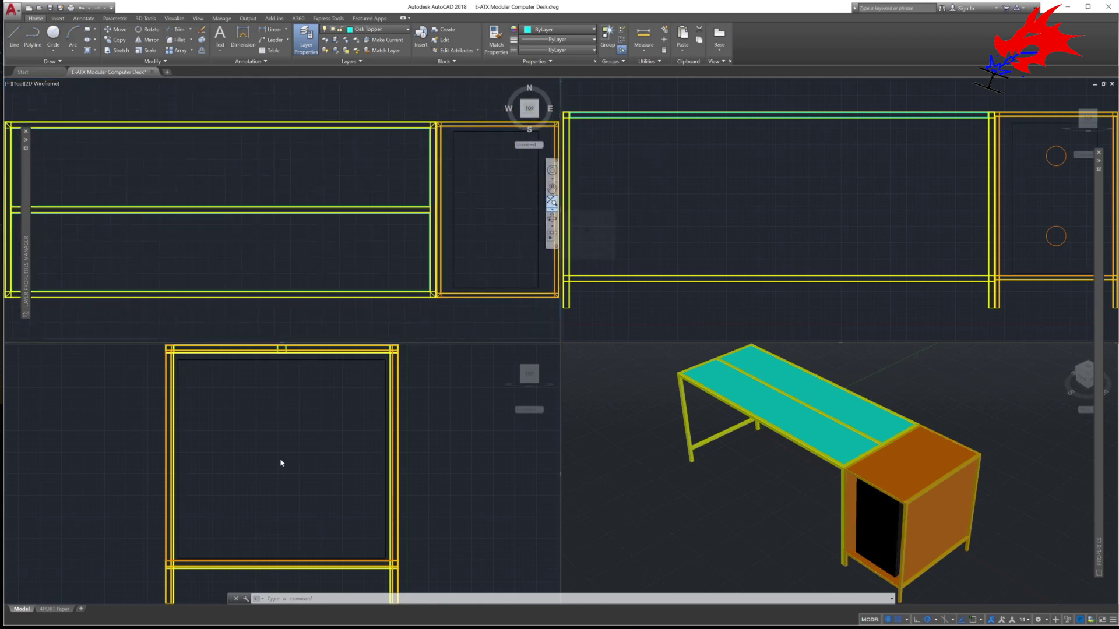
Slice the desk's two front legs horizontally along the underside of the top frame rail in the right-side view, keeping the lower portions
click(268, 438)
scroll(273, 449, up, 5)
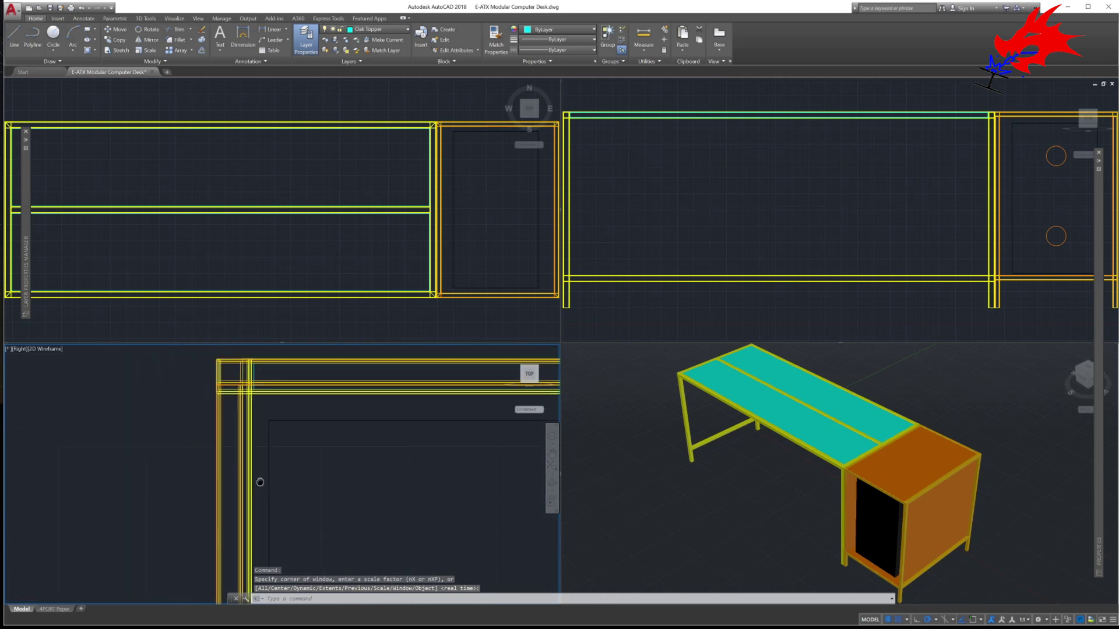
scroll(301, 458, up, 6)
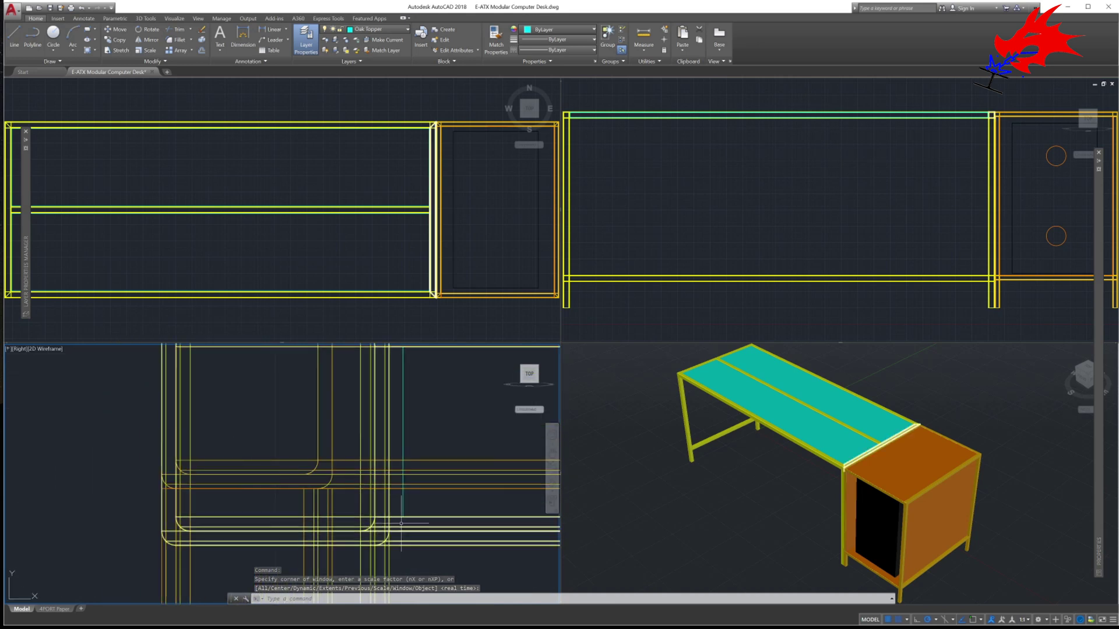
middle_drag(491, 507, 448, 425)
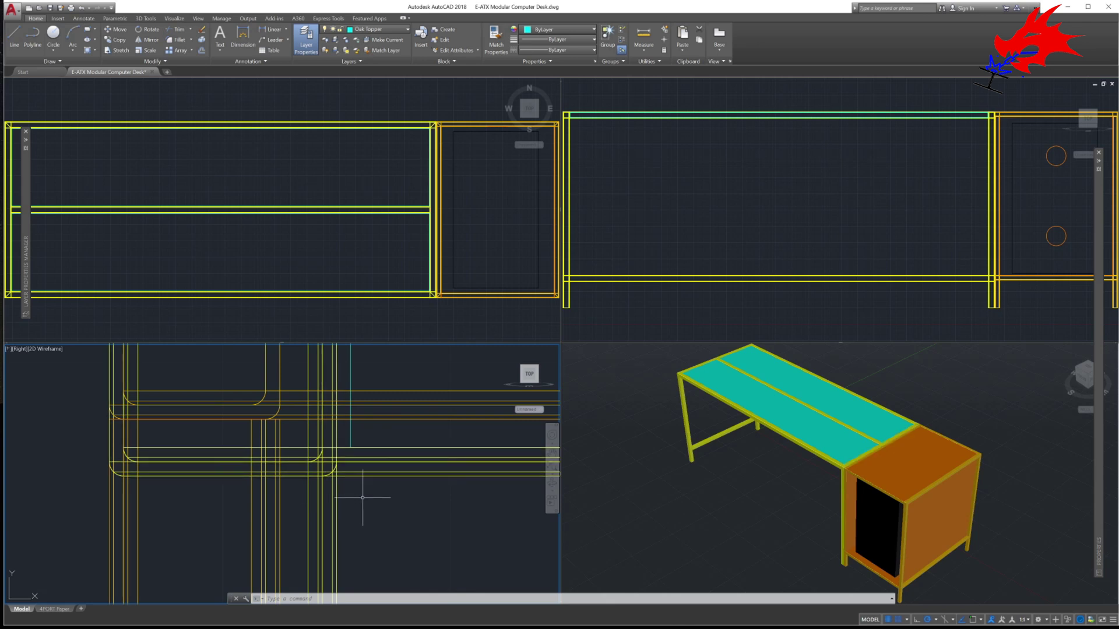
key(Return)
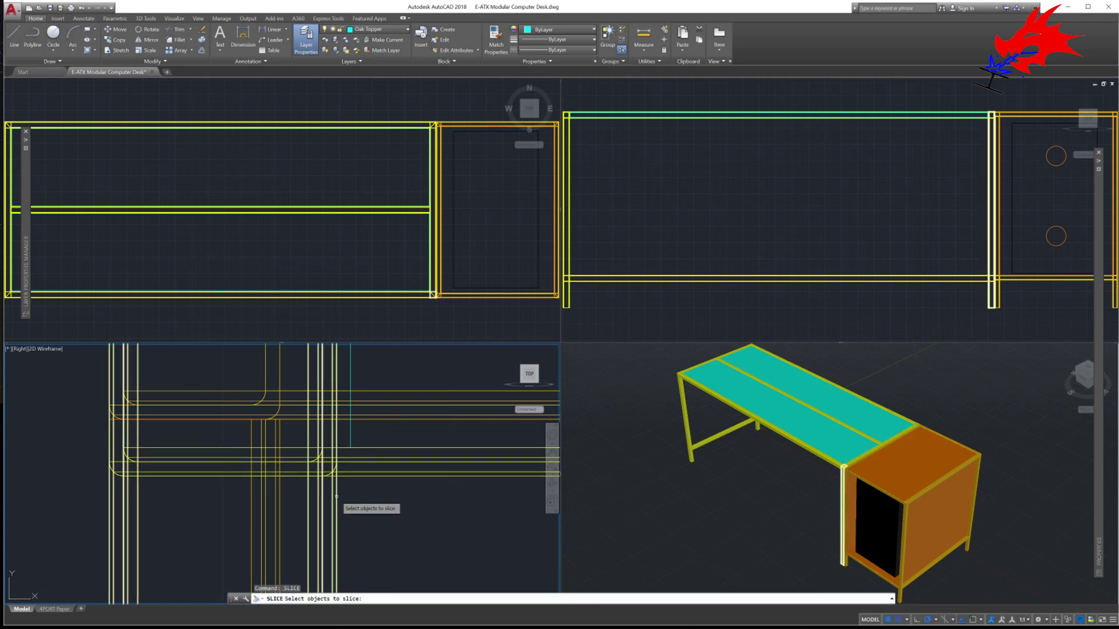
click(350, 496)
click(321, 511)
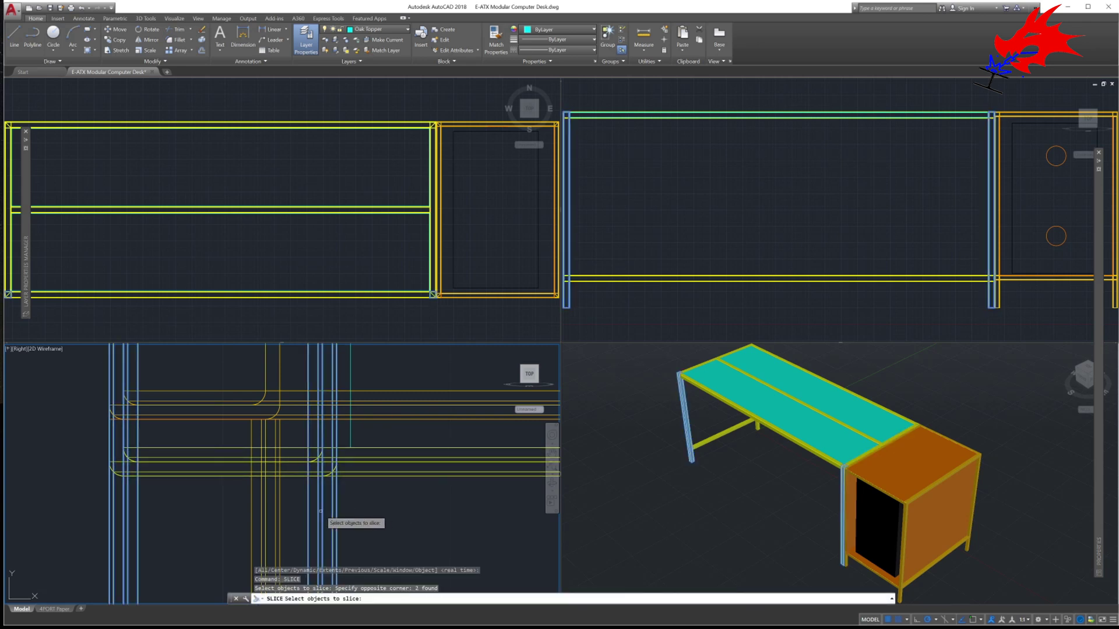
key(Return)
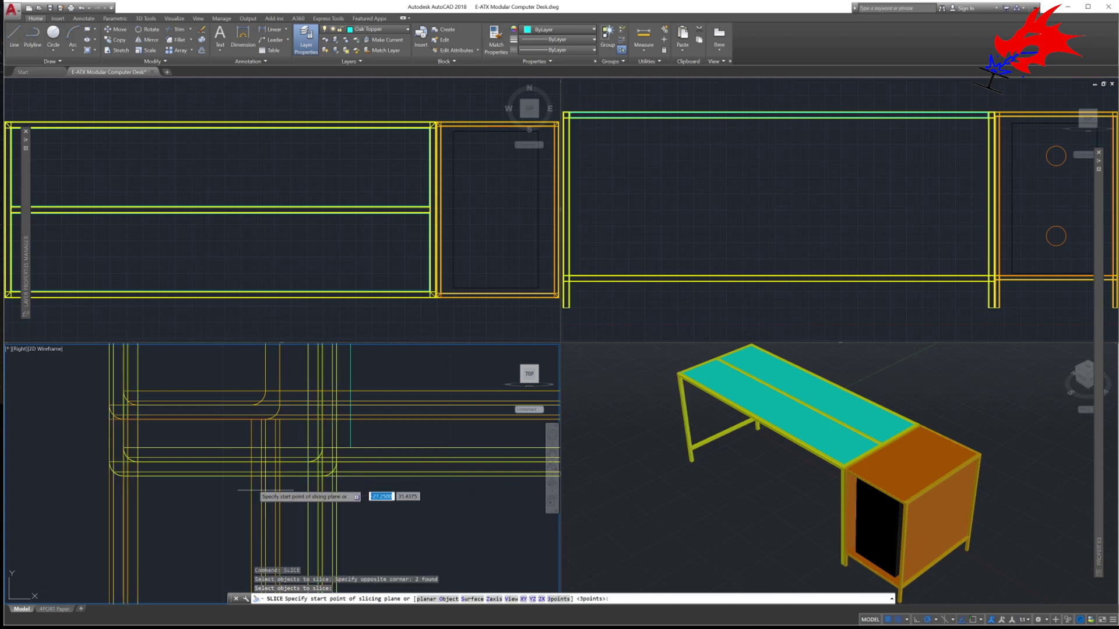
click(95, 476)
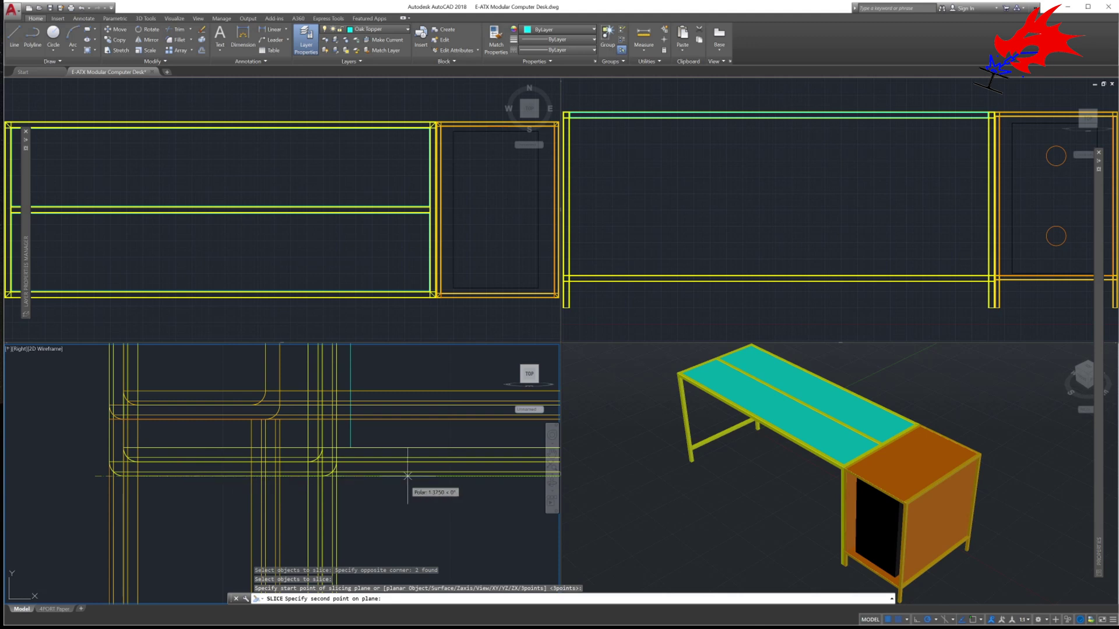
click(352, 493)
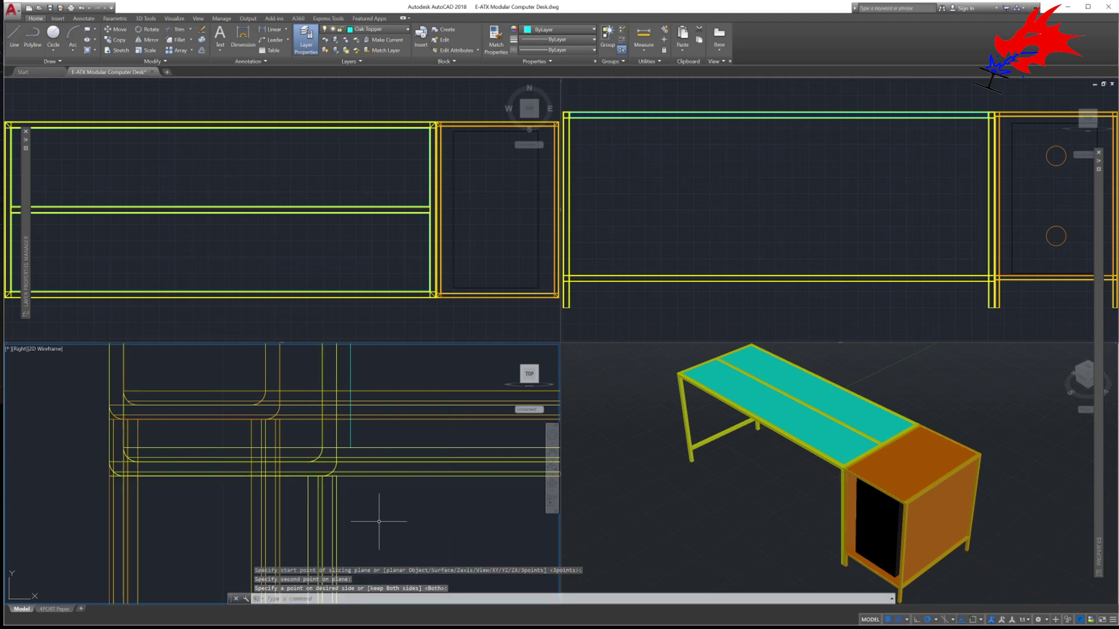
click(798, 525)
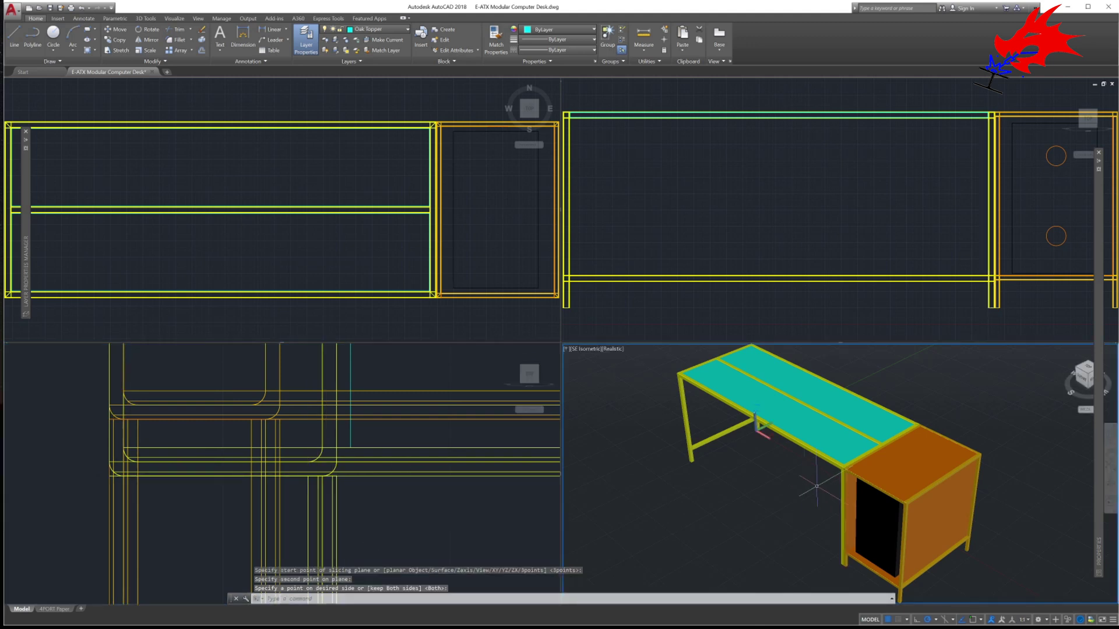
key(Return)
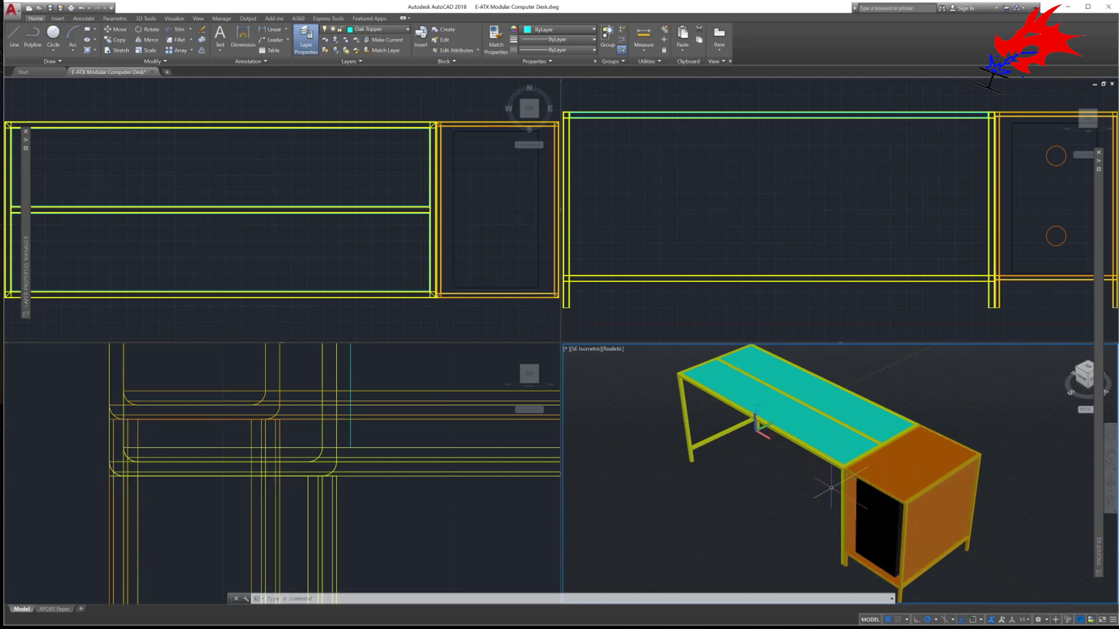
Slice the desk's rear legs horizontally along the underside of the top frame rail in the right-side view, keeping the lower portions
click(410, 527)
scroll(401, 529, down, 10)
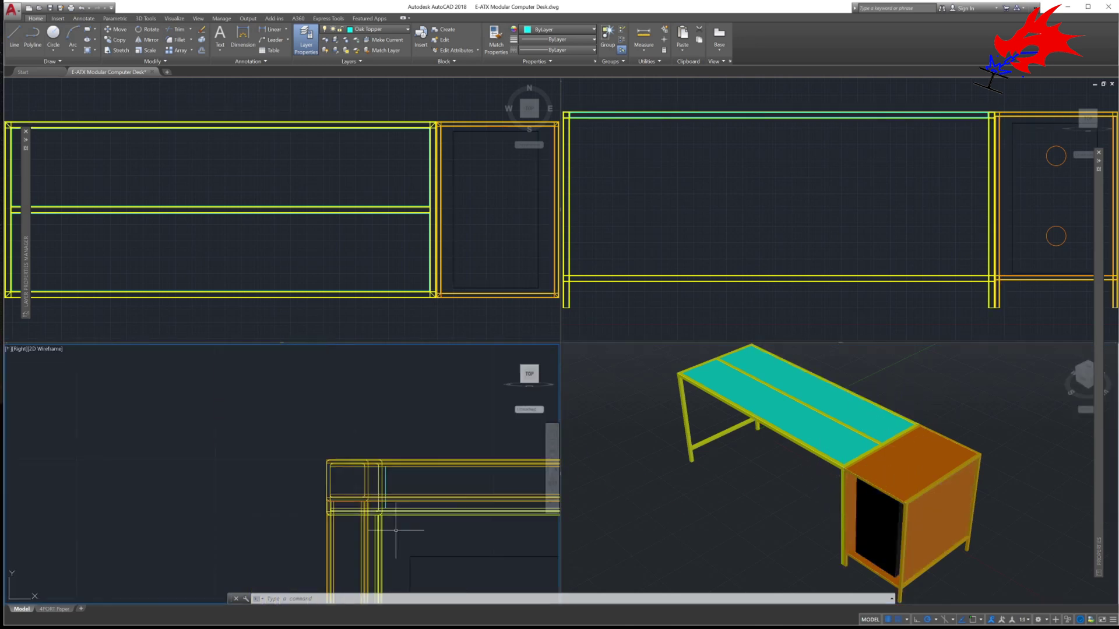
middle_drag(486, 542, 461, 523)
scroll(512, 499, up, 3)
scroll(467, 491, down, 3)
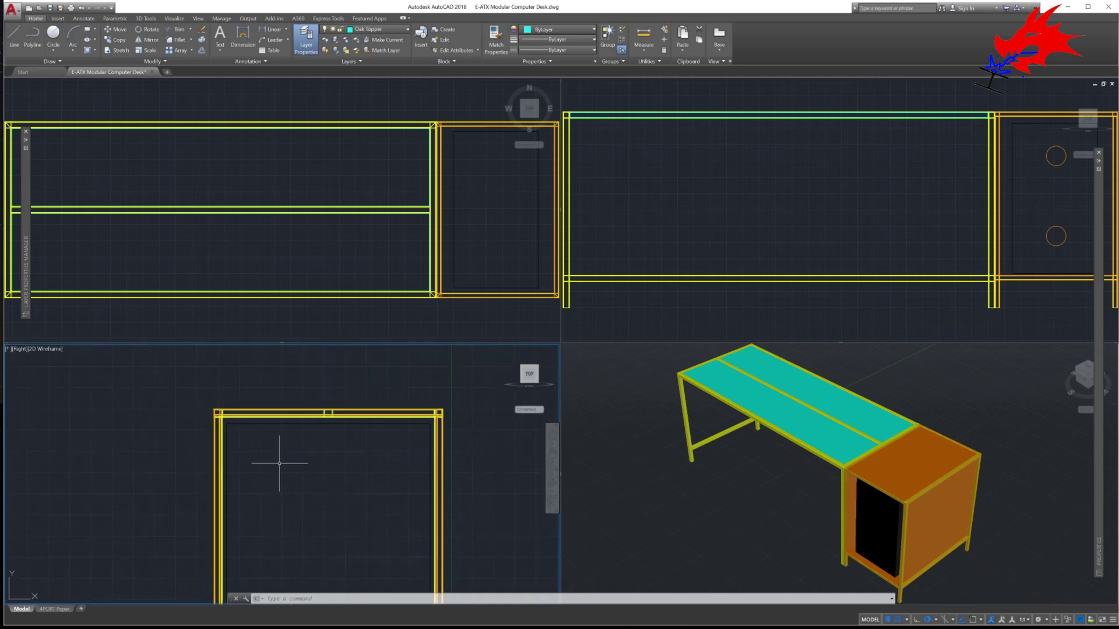
scroll(447, 422, up, 4)
middle_drag(411, 407, 444, 515)
scroll(422, 489, up, 5)
middle_drag(330, 530, 448, 474)
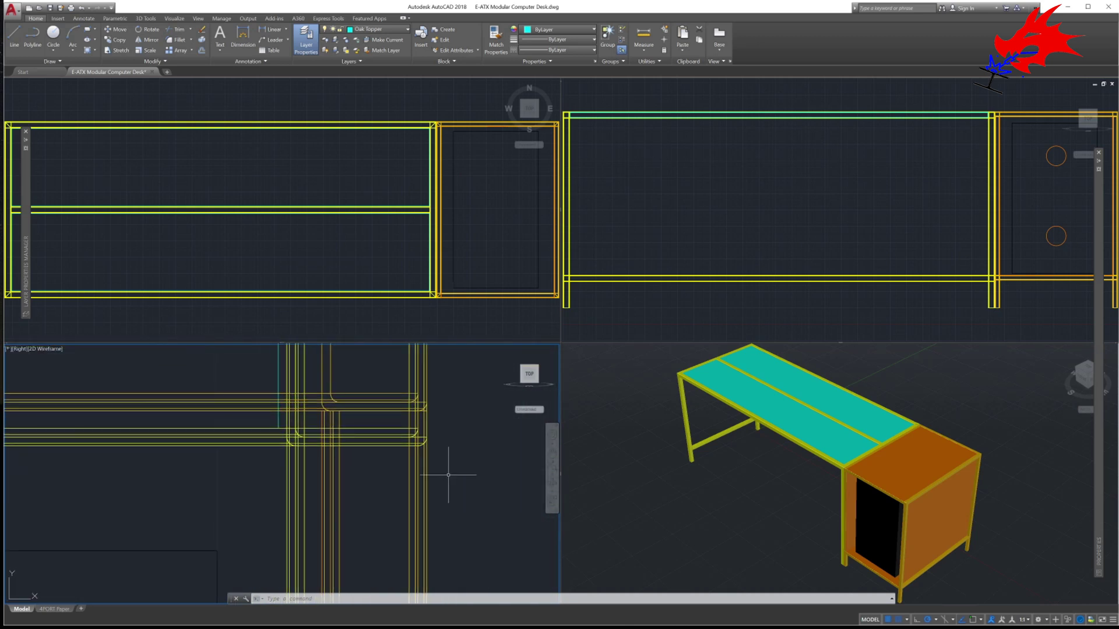
key(Return)
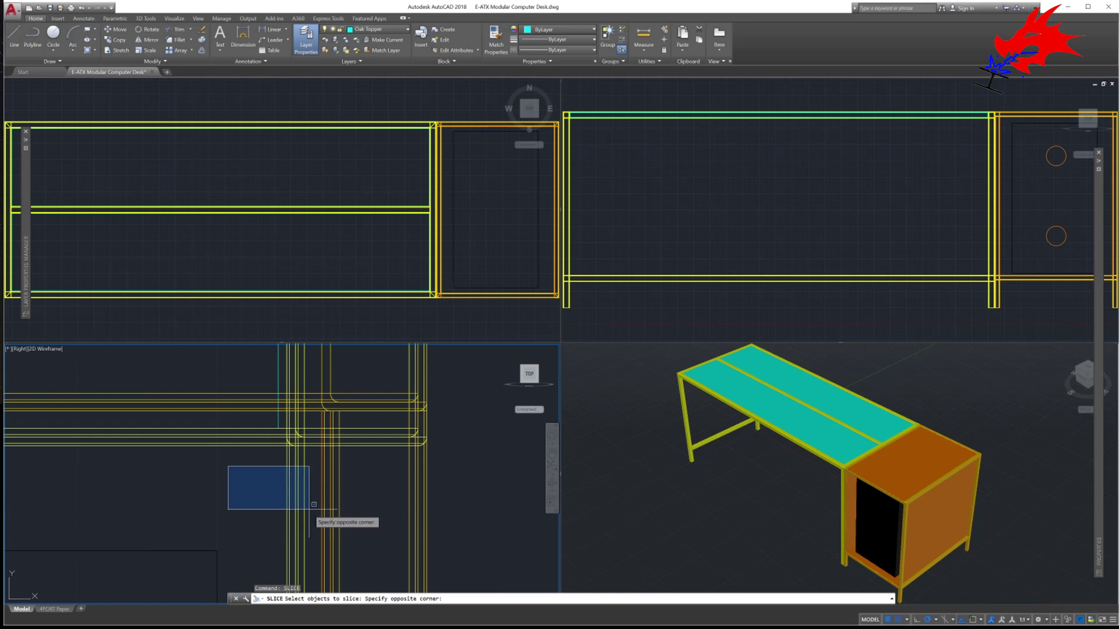
click(291, 518)
click(334, 440)
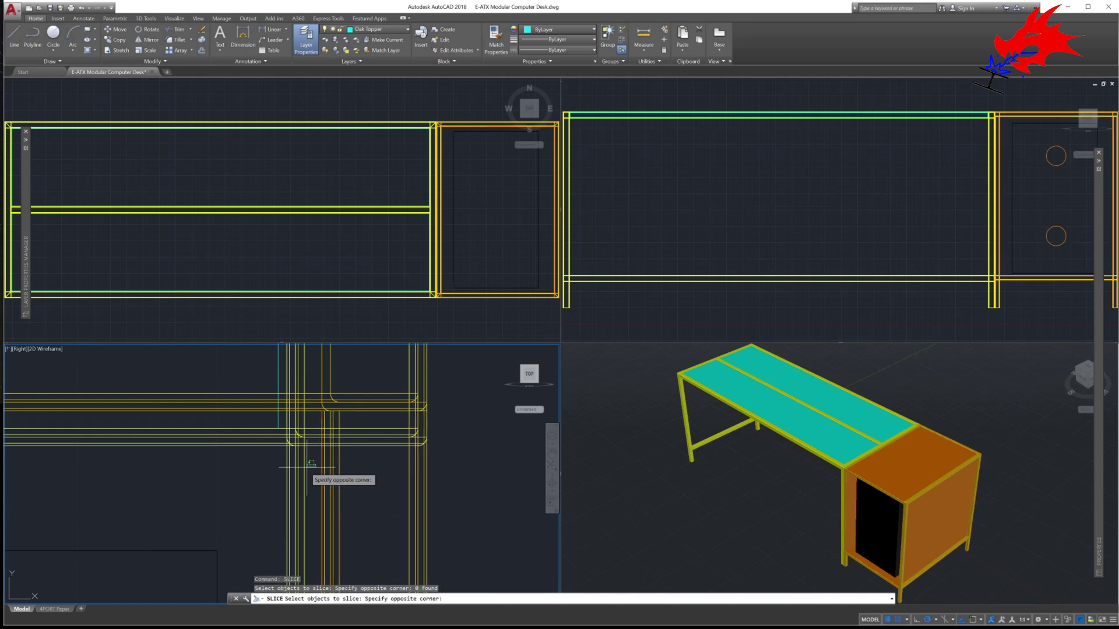
click(278, 487)
key(Return)
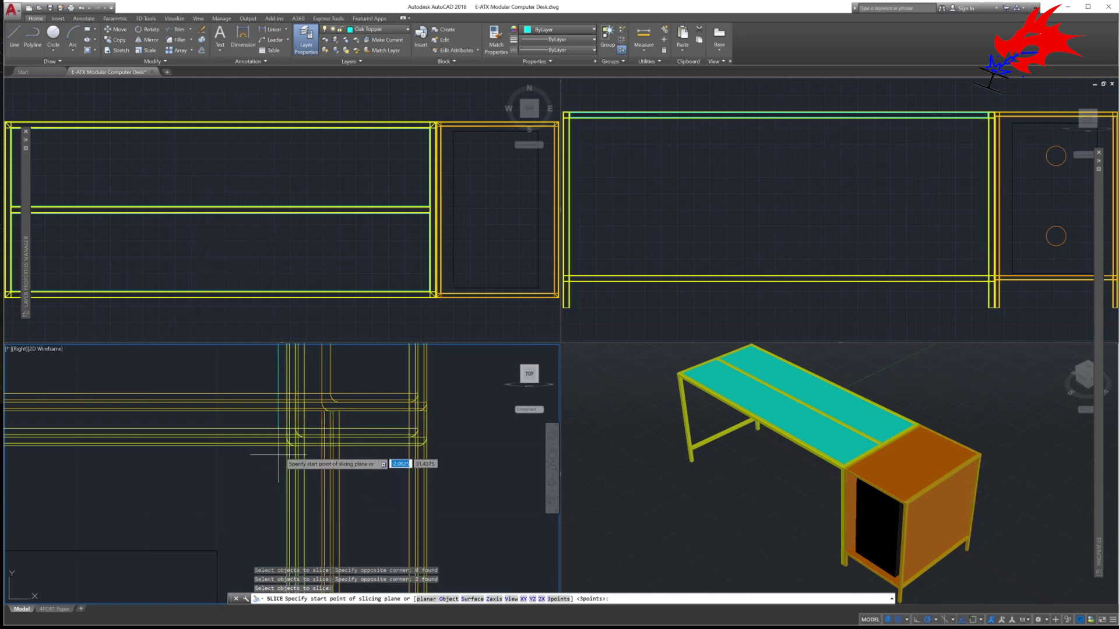
click(281, 469)
click(426, 445)
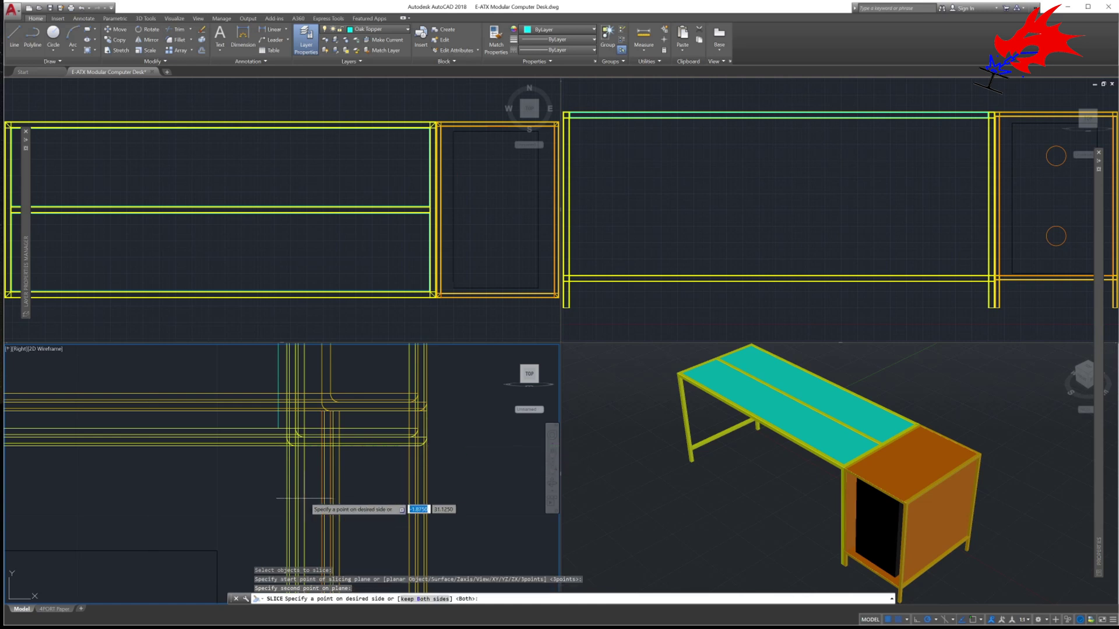
key(Return)
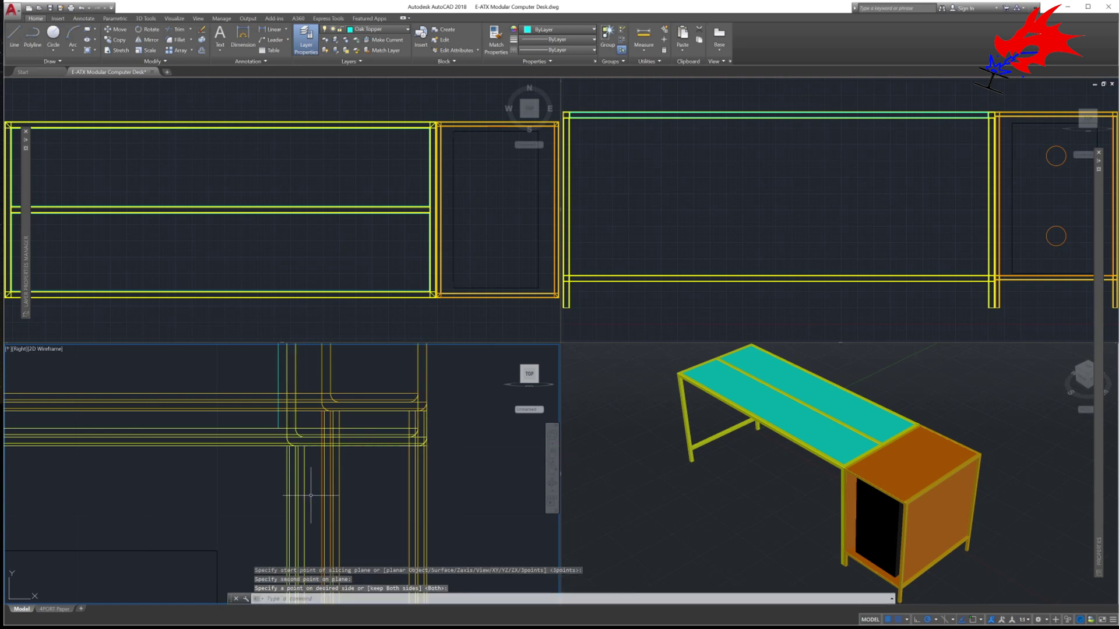
Examine the joint between the desk frame, the trimmed front leg and the tower in the 3D view
scroll(310, 495, down, 5)
middle_drag(244, 525, 321, 430)
click(551, 466)
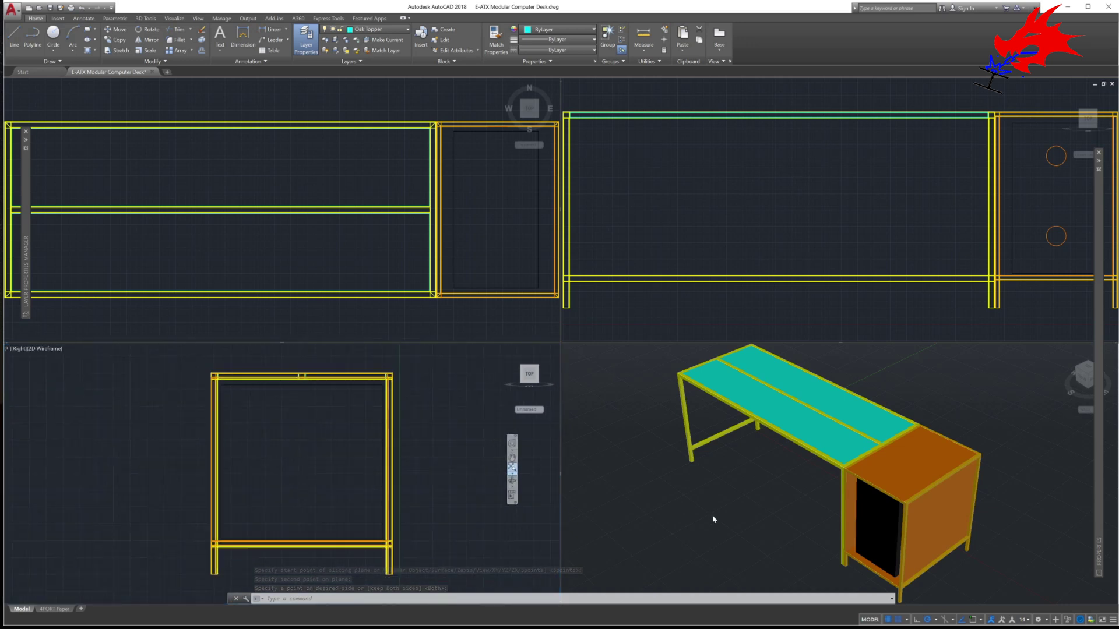
click(715, 508)
scroll(828, 479, up, 8)
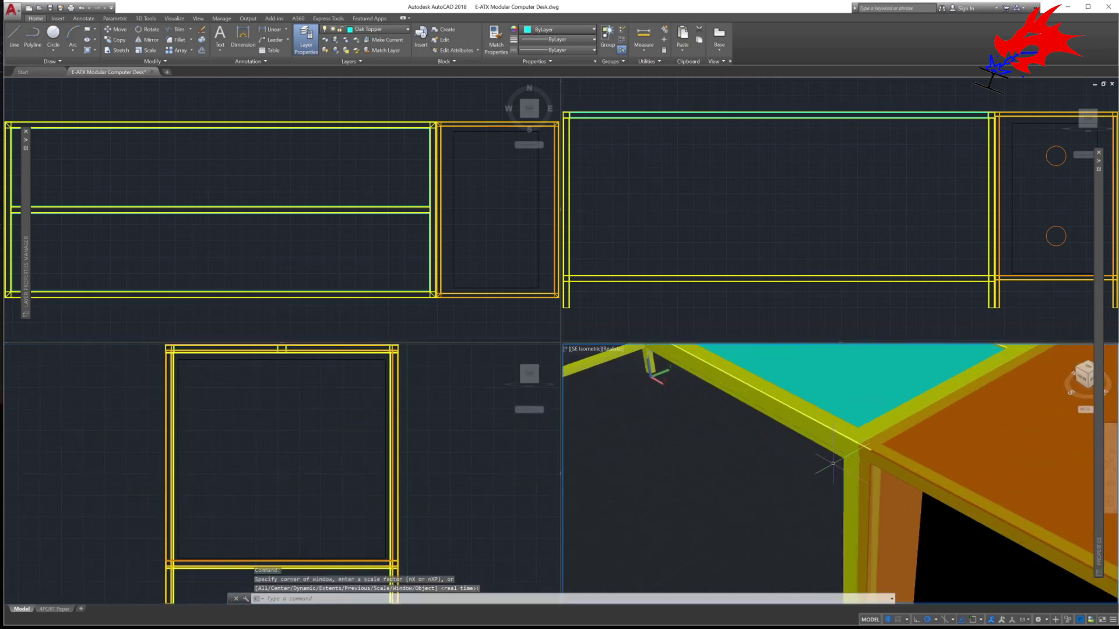
key(Escape)
click(830, 478)
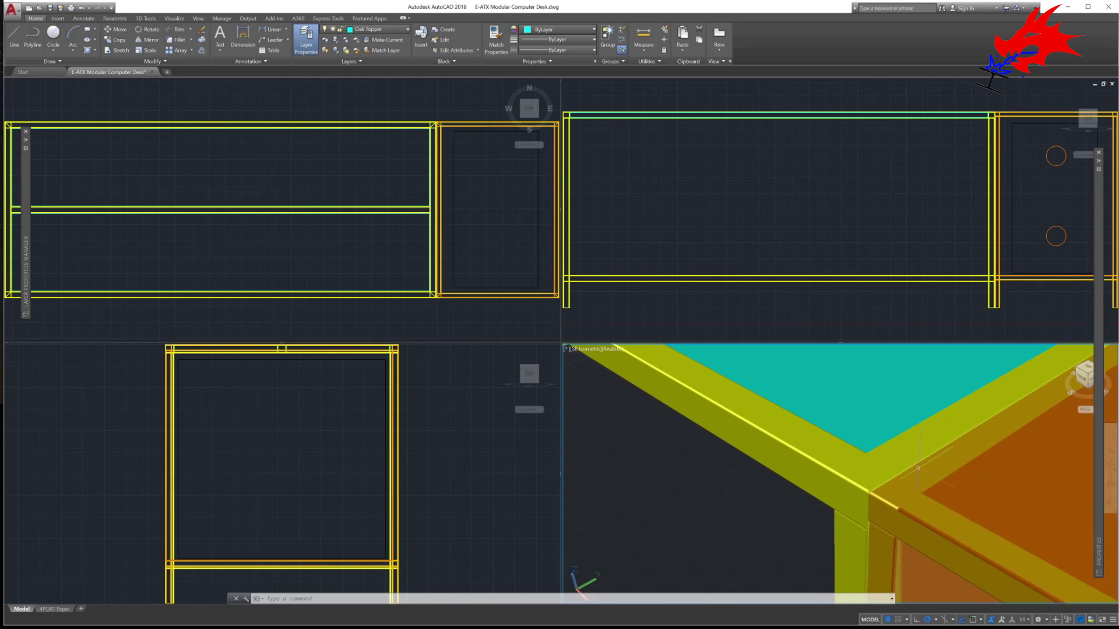
scroll(750, 540, down, 5)
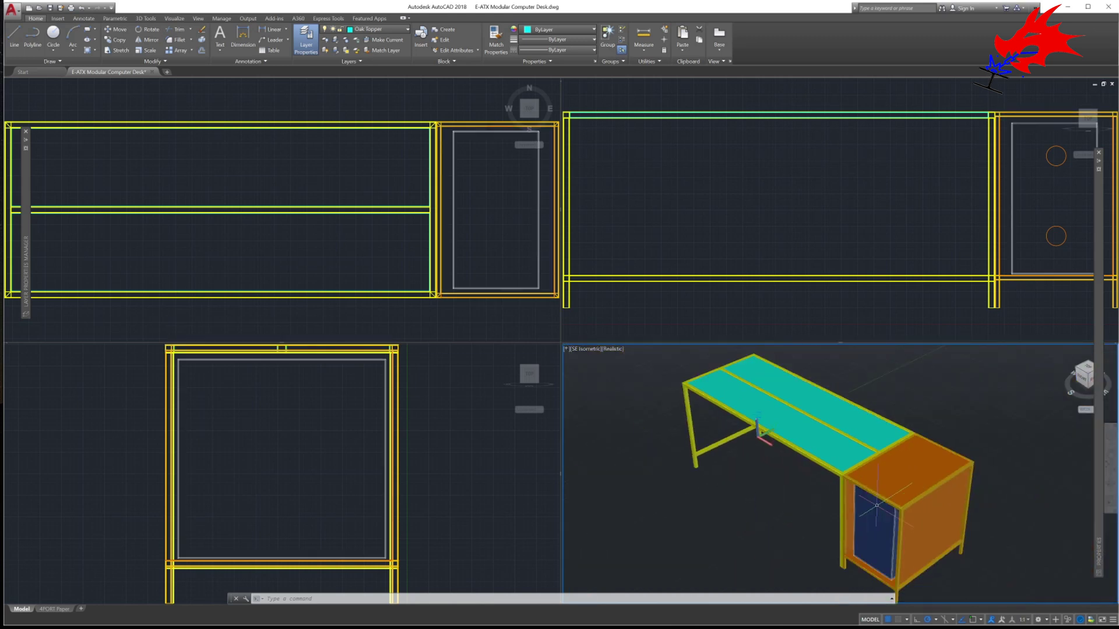
scroll(897, 497, up, 2)
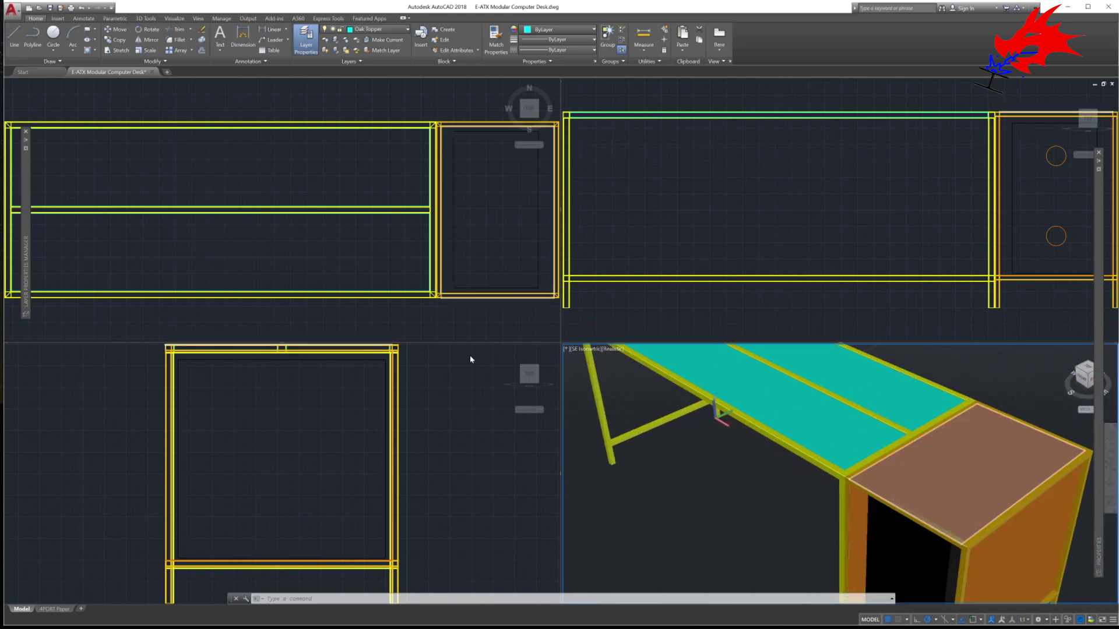
Slice the tower's sheet in the top view along the inner edge of the front frame rail, keeping the side inside the frame
click(457, 304)
scroll(445, 281, up, 5)
scroll(437, 167, down, 5)
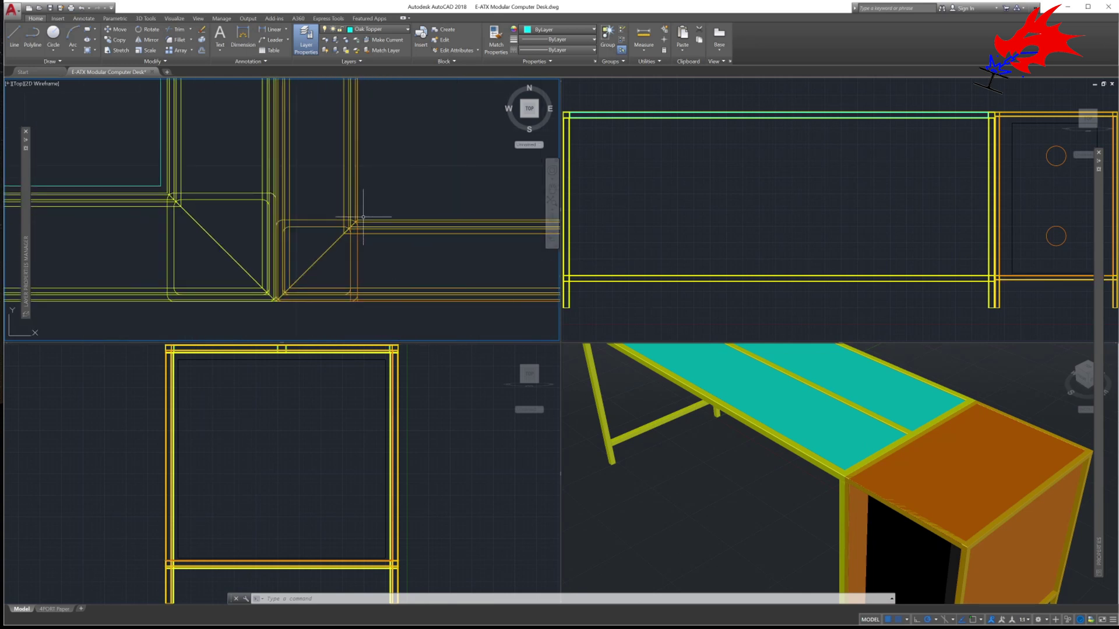
click(928, 429)
click(898, 487)
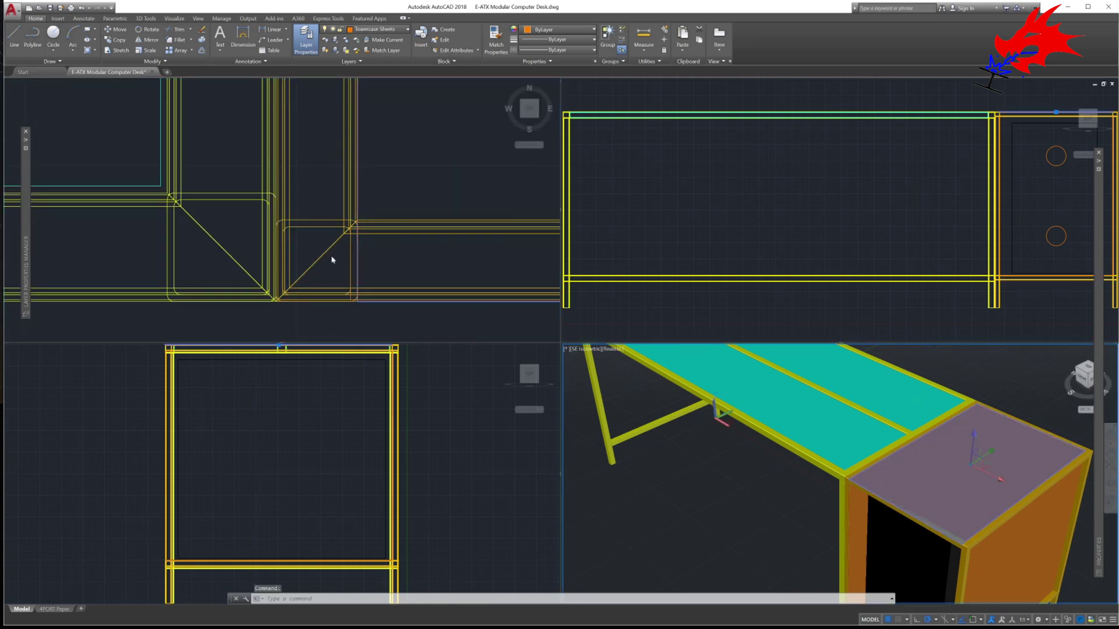
text(SLICE Select objects to slice:)
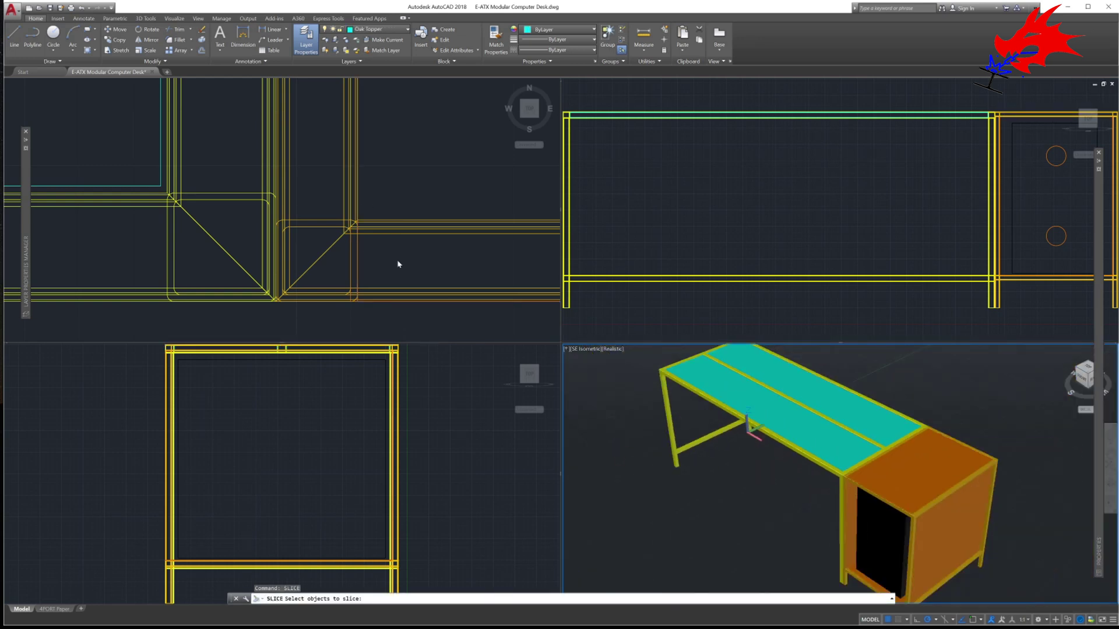
click(358, 242)
scroll(364, 222, up, 2)
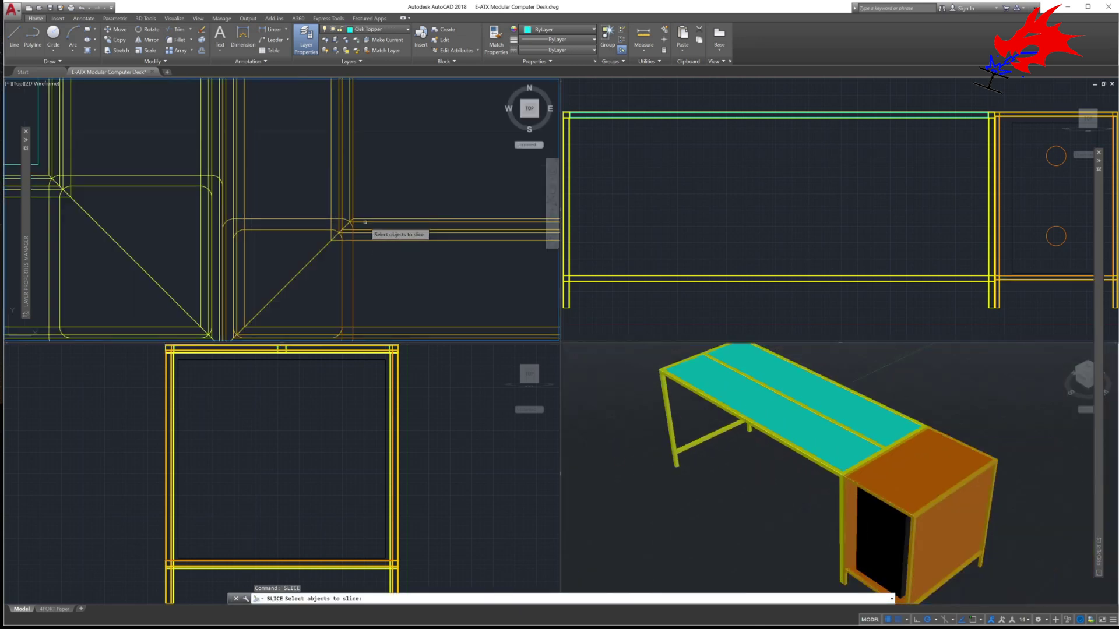
click(352, 265)
key(Return)
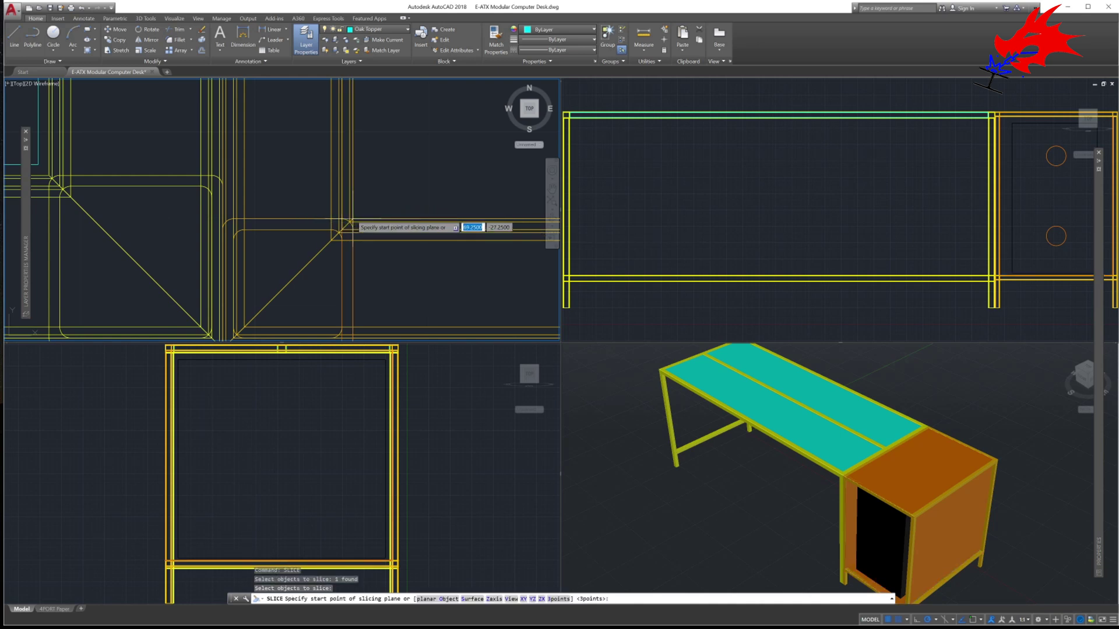
click(352, 222)
scroll(449, 242, down, 4)
scroll(257, 276, up, 4)
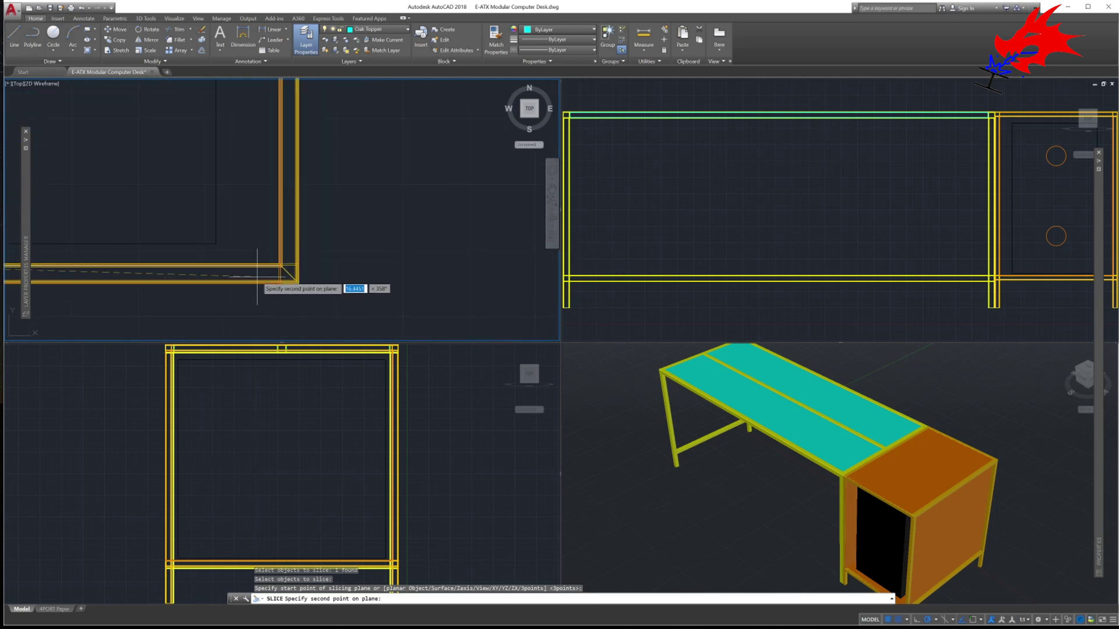
scroll(257, 277, up, 2)
click(329, 256)
key(Return)
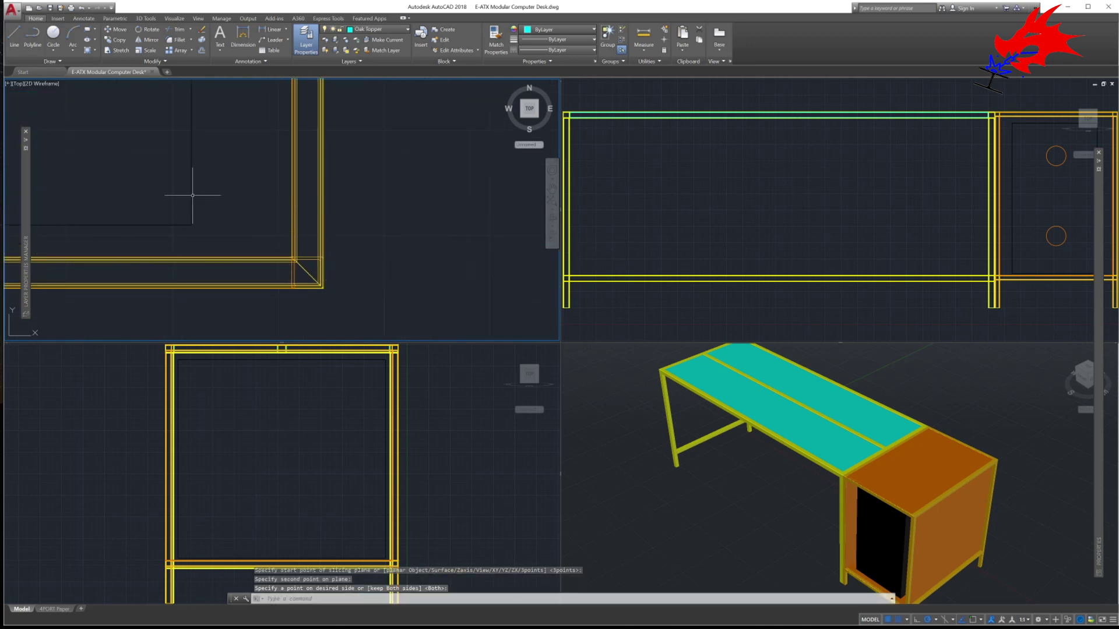
Examine the tower's frame corners in the top view and how its top sheet meets the front corner in the 3D view
scroll(237, 205, down, 3)
scroll(267, 305, up, 3)
scroll(268, 305, up, 2)
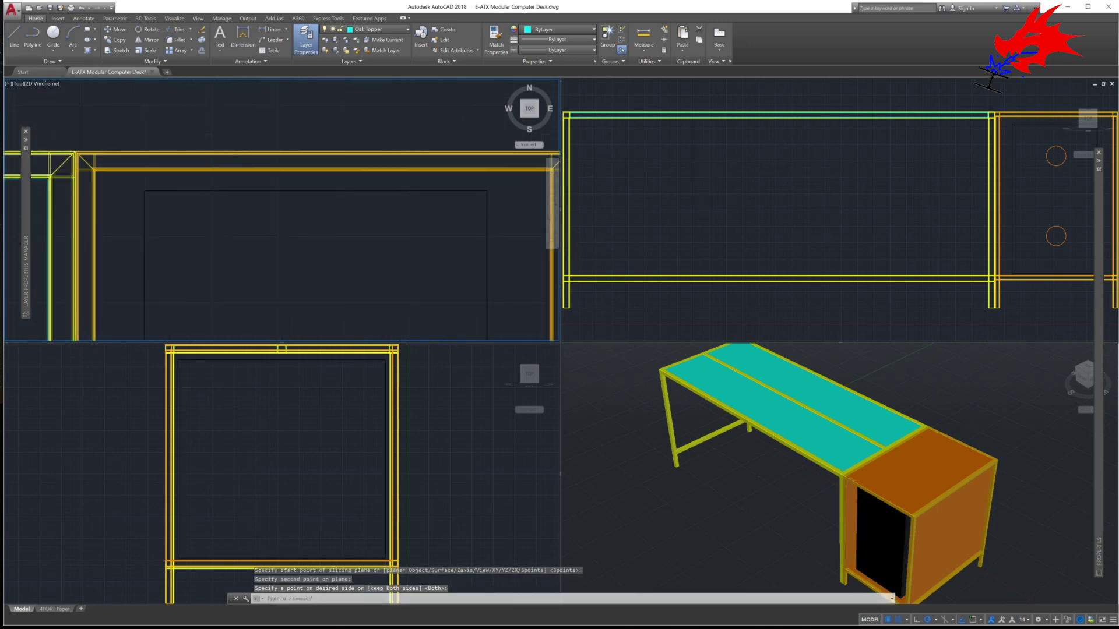
middle_drag(281, 193, 342, 212)
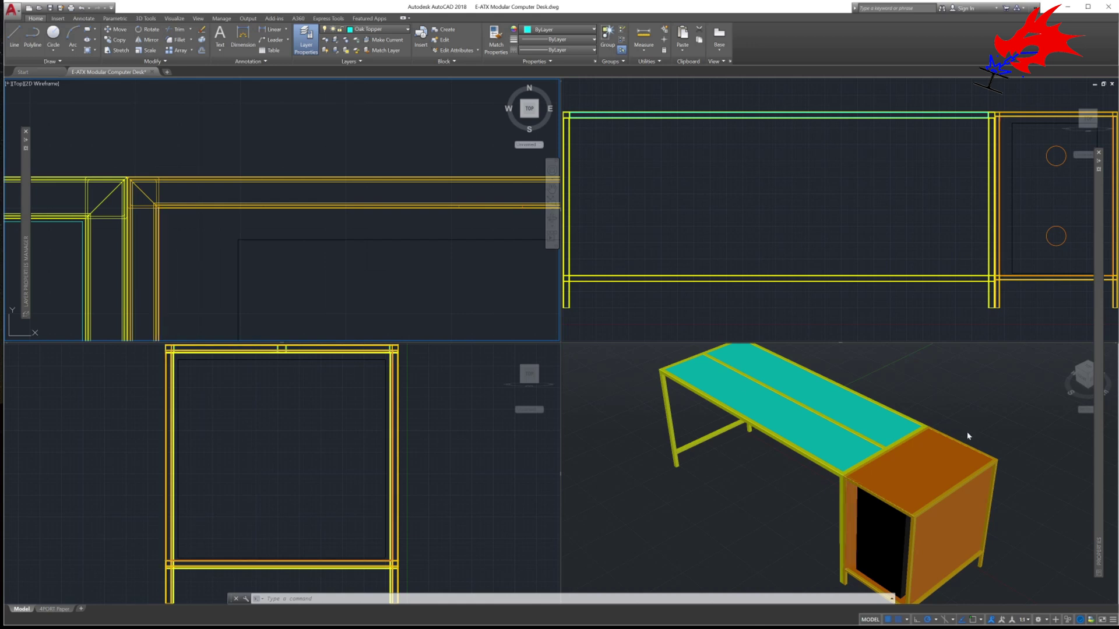
click(924, 461)
click(925, 461)
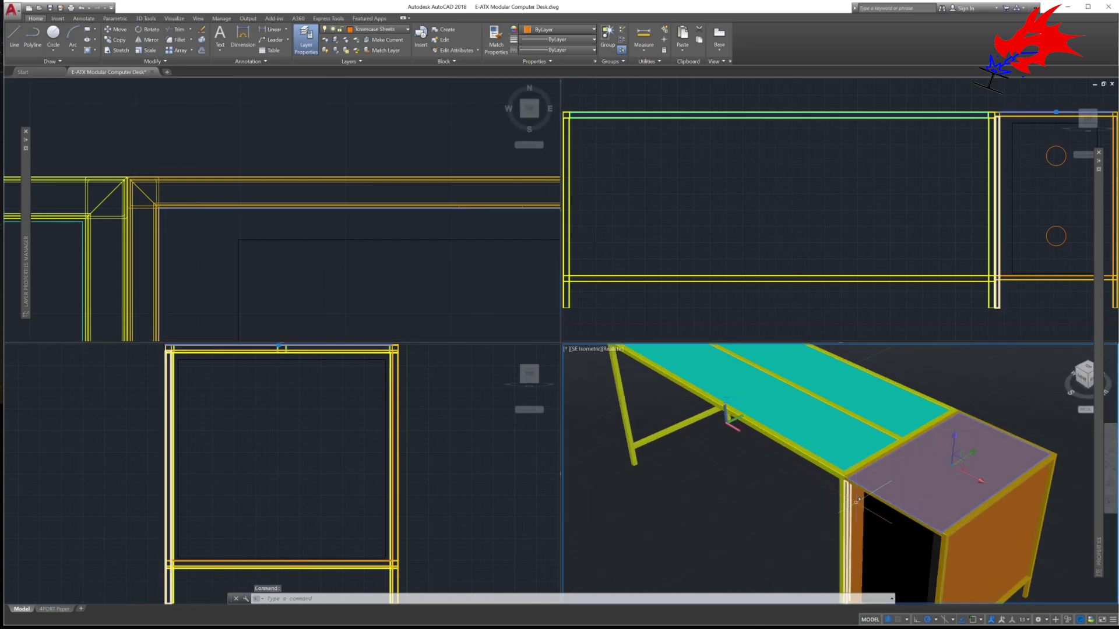
scroll(845, 466, up, 6)
scroll(925, 491, up, 3)
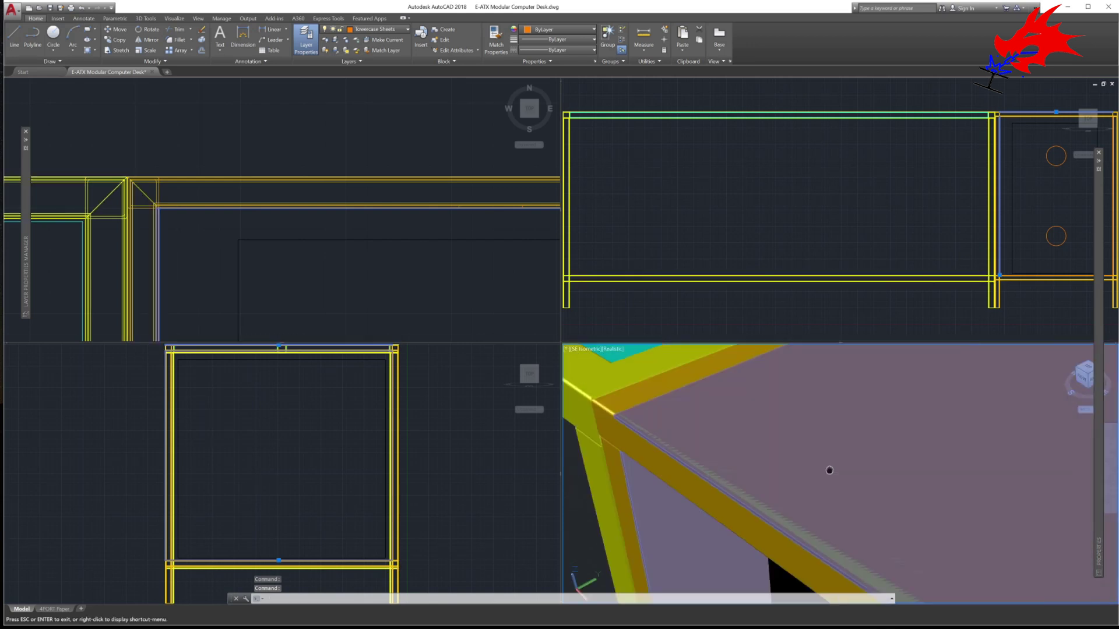
scroll(750, 457, down, 2)
middle_drag(844, 449, 828, 492)
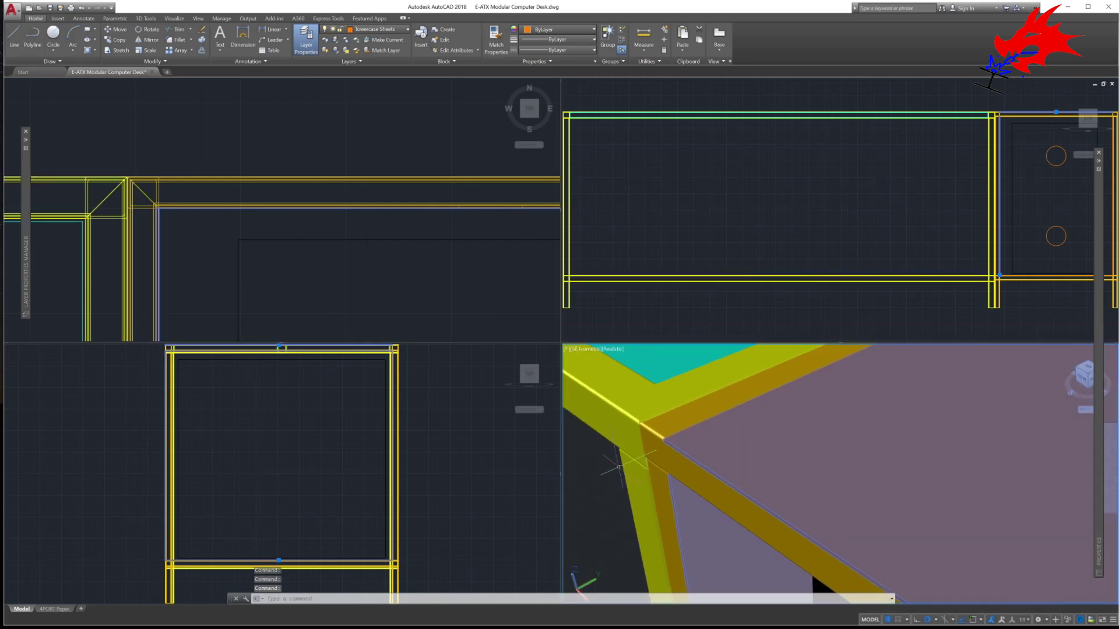
key(Escape)
key(Escape)
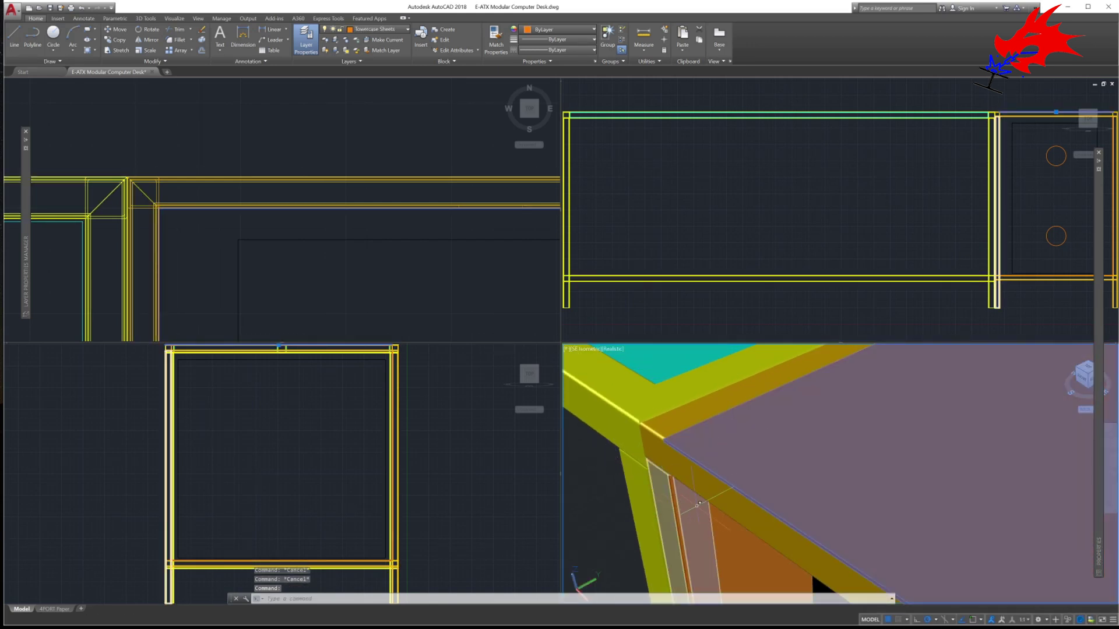
key(Escape)
click(657, 440)
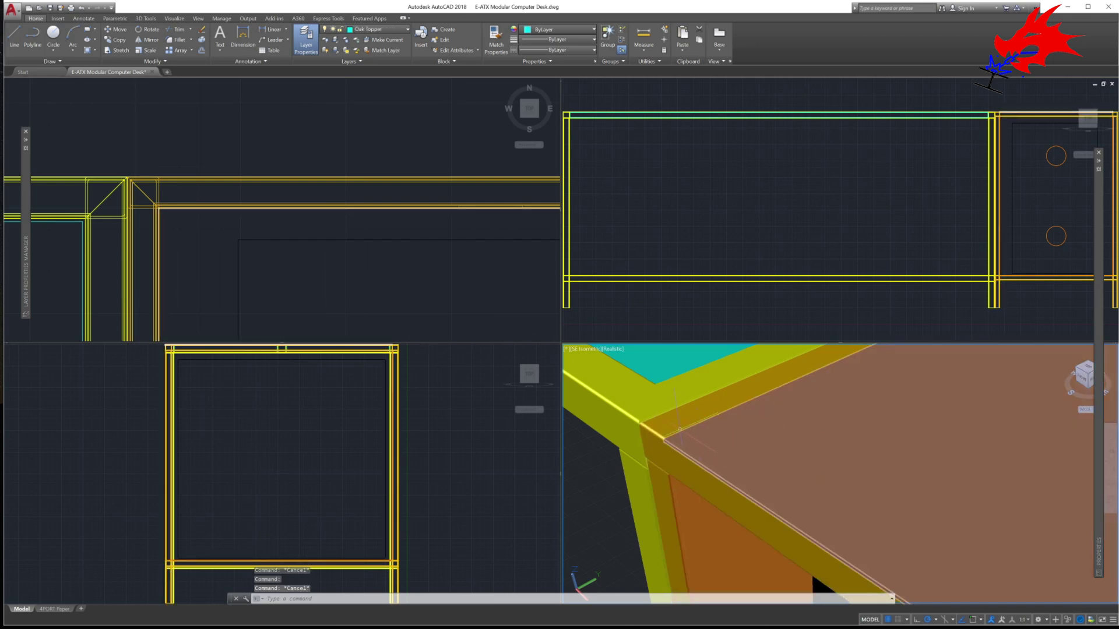
scroll(660, 477, down, 3)
mouse_move(742, 488)
shift+middle_down()
mouse_move(712, 487)
mouse_move(739, 492)
shift+middle_up()
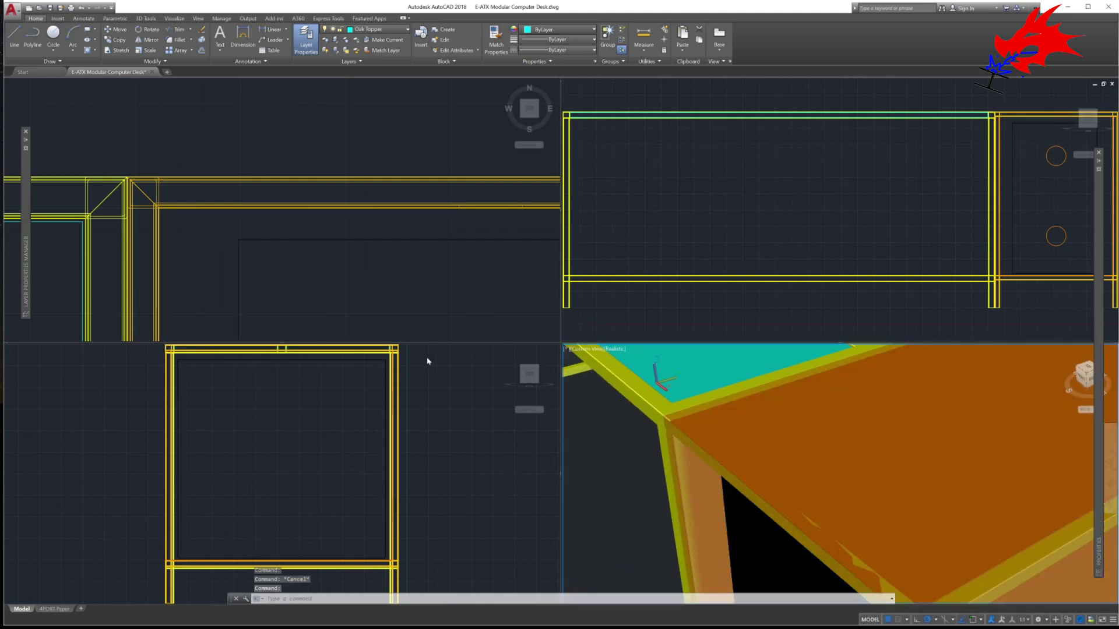
Slice the tower's top sheet along the inner corners of the front frame rail in the top view, keeping the portion inside the frame
click(194, 244)
scroll(225, 280, up, 3)
middle_drag(225, 280, 255, 180)
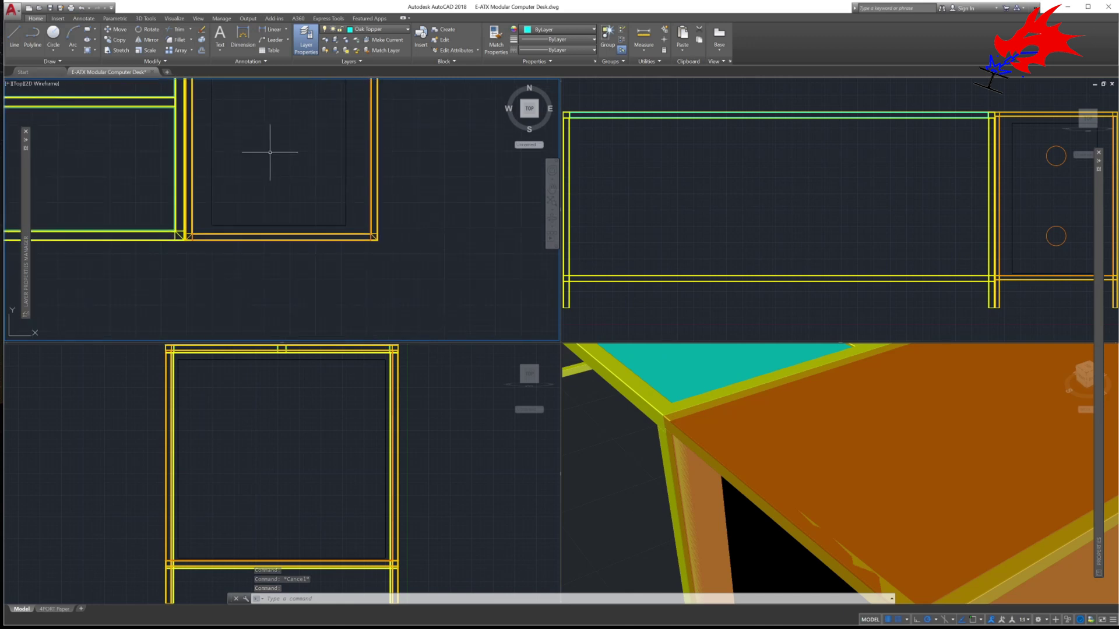
scroll(208, 242, down, 2)
middle_drag(208, 242, 269, 288)
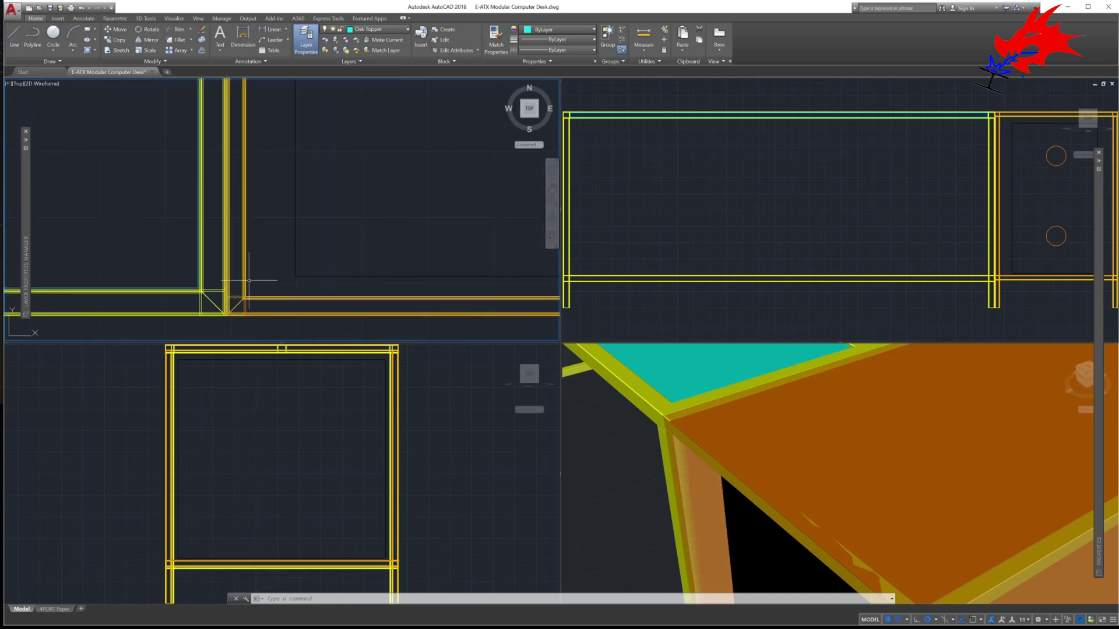
key(Return)
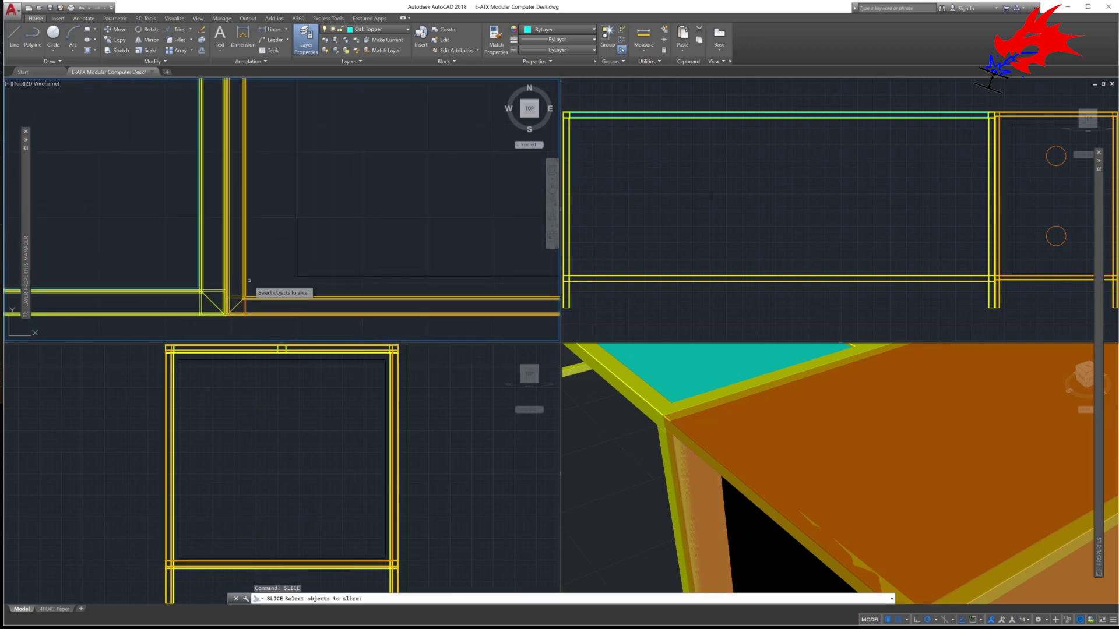
click(716, 516)
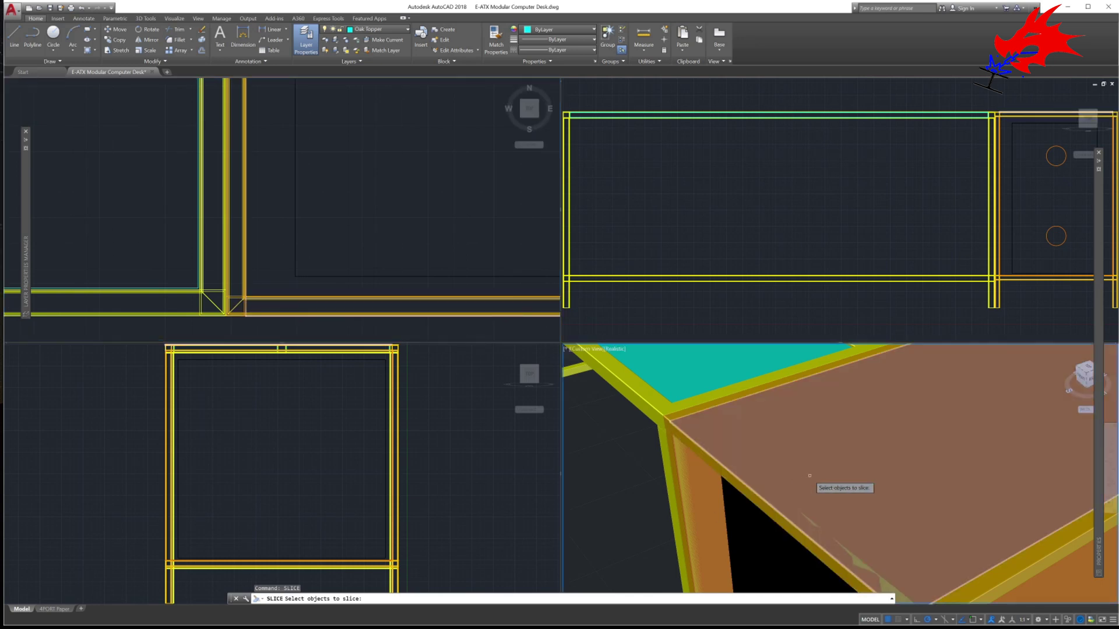
click(801, 475)
click(317, 227)
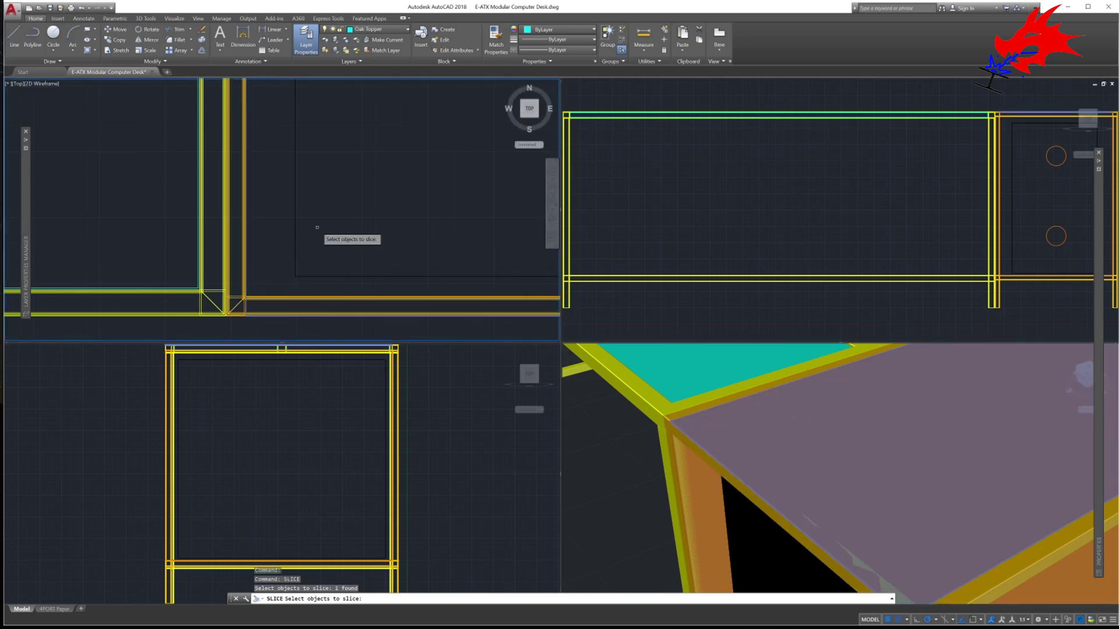
key(Return)
scroll(224, 297, up, 4)
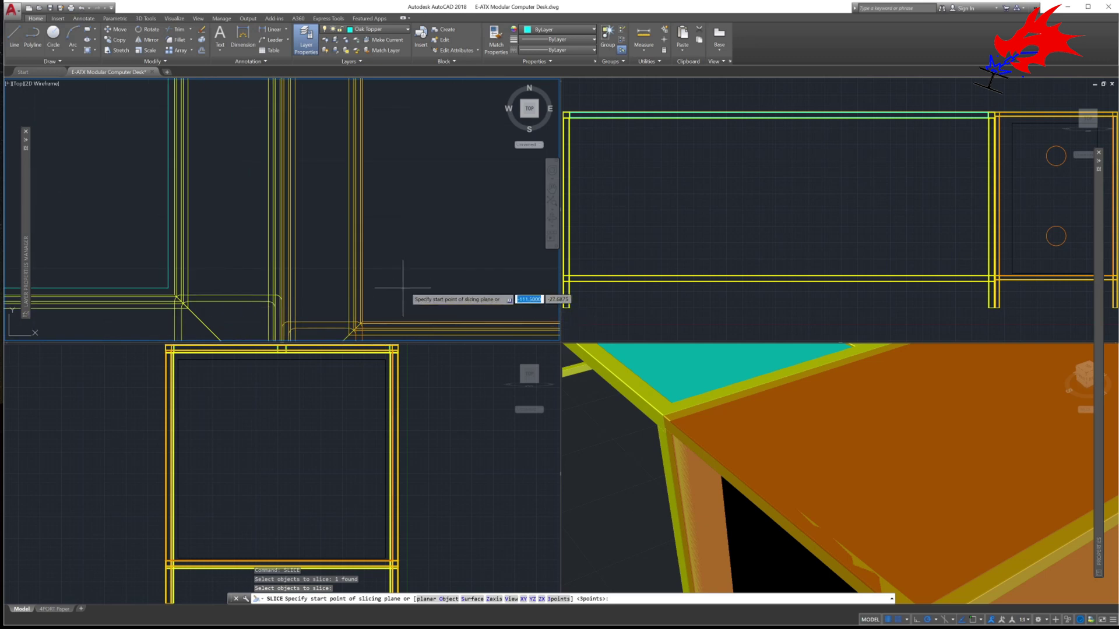
click(344, 323)
scroll(360, 322, down, 6)
middle_drag(445, 314, 343, 323)
scroll(346, 324, up, 5)
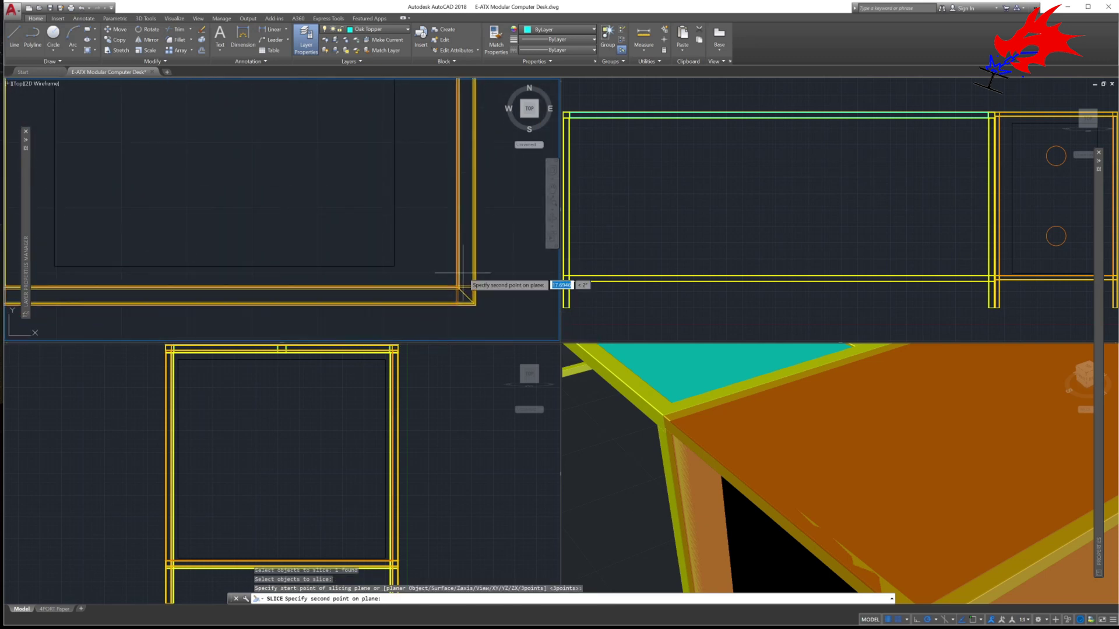
click(501, 285)
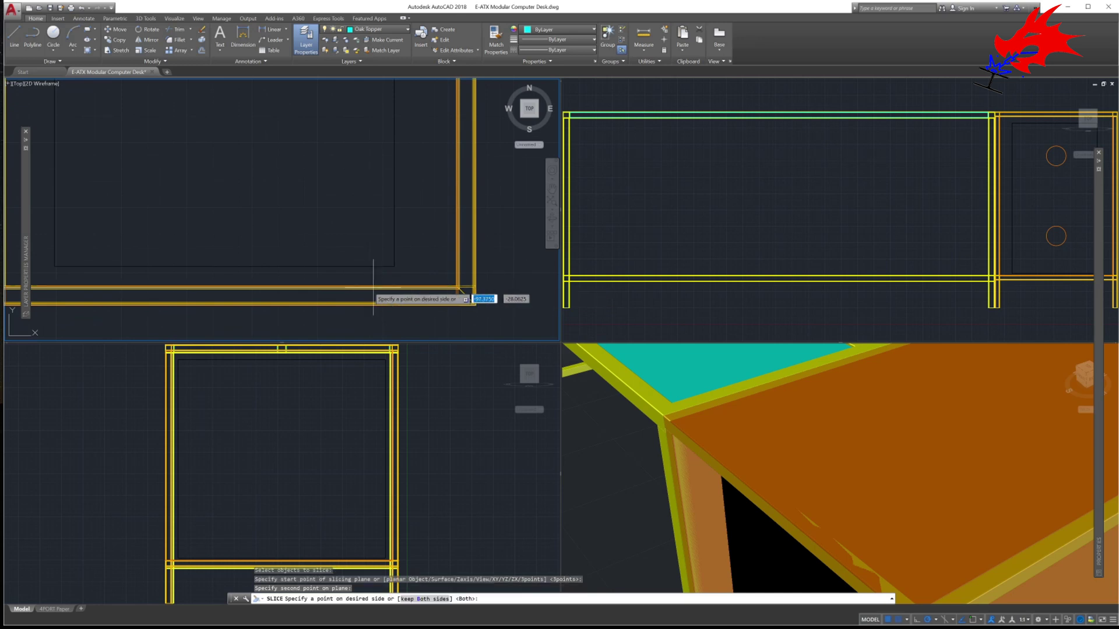
click(289, 232)
Examine the trimmed top sheet's fit against the tower's front and rear frame corners in the 3D view
click(654, 485)
scroll(706, 440, up, 6)
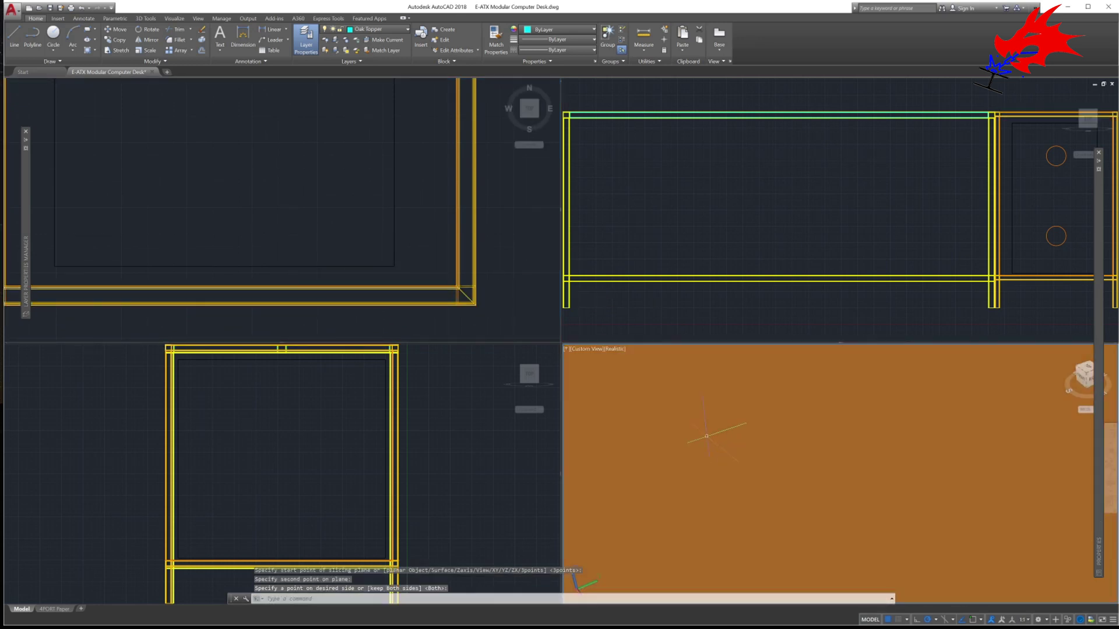
scroll(704, 436, down, 3)
scroll(599, 394, down, 3)
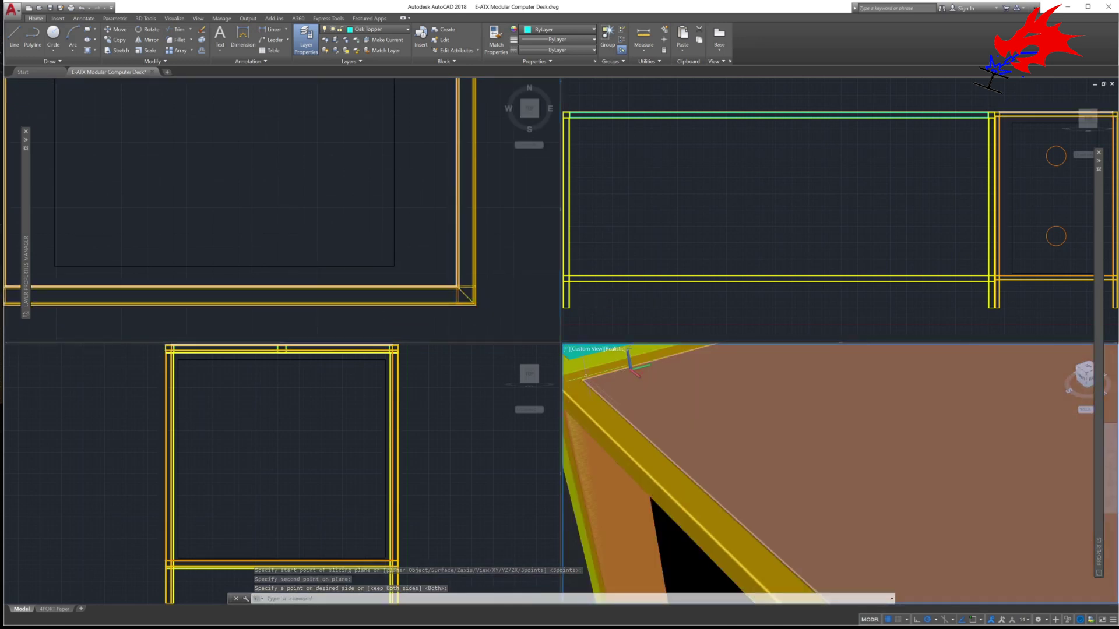
scroll(931, 415, down, 4)
scroll(931, 415, up, 5)
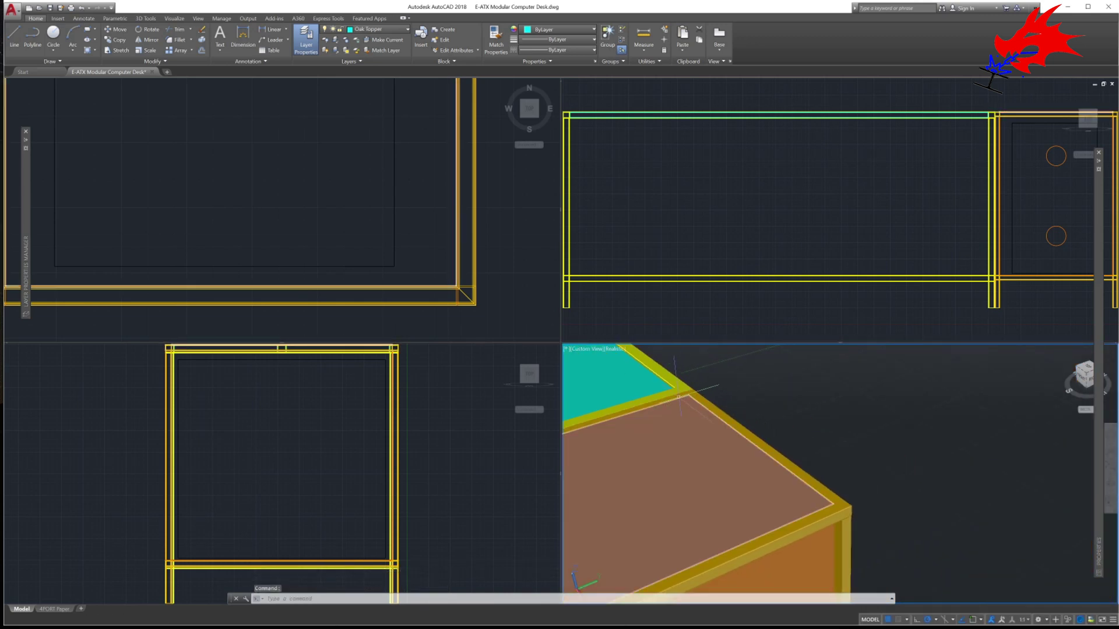
shift+middle_drag(816, 485, 968, 446)
scroll(836, 475, down, 3)
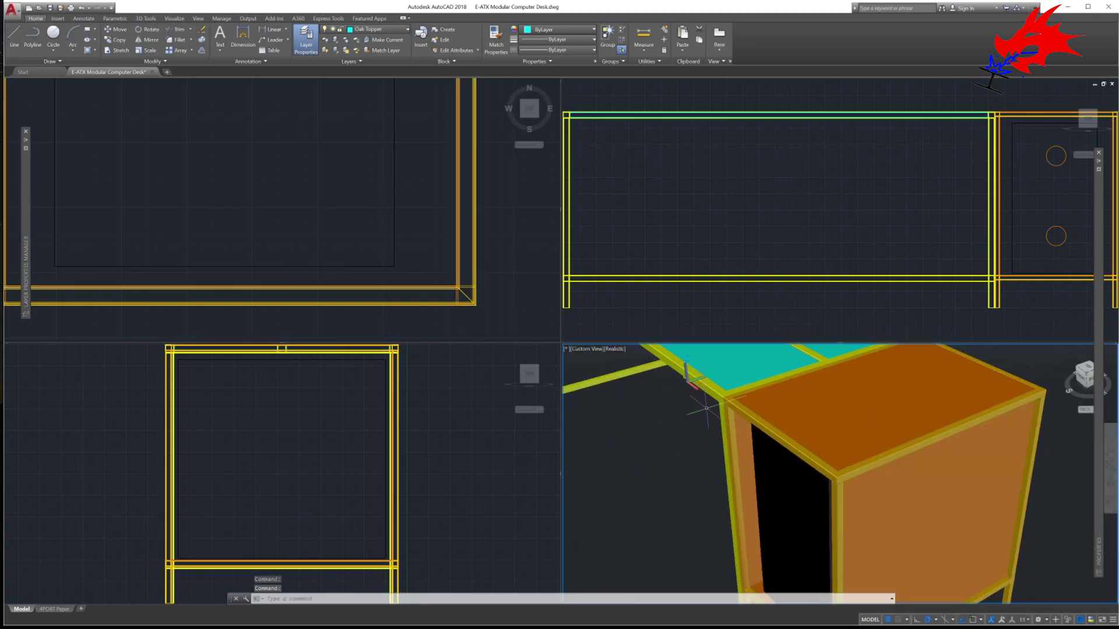
key(Escape)
key(Escape)
key(Escape)
Select all of the tower's frame members, sheets and inner case together in the top view
click(474, 437)
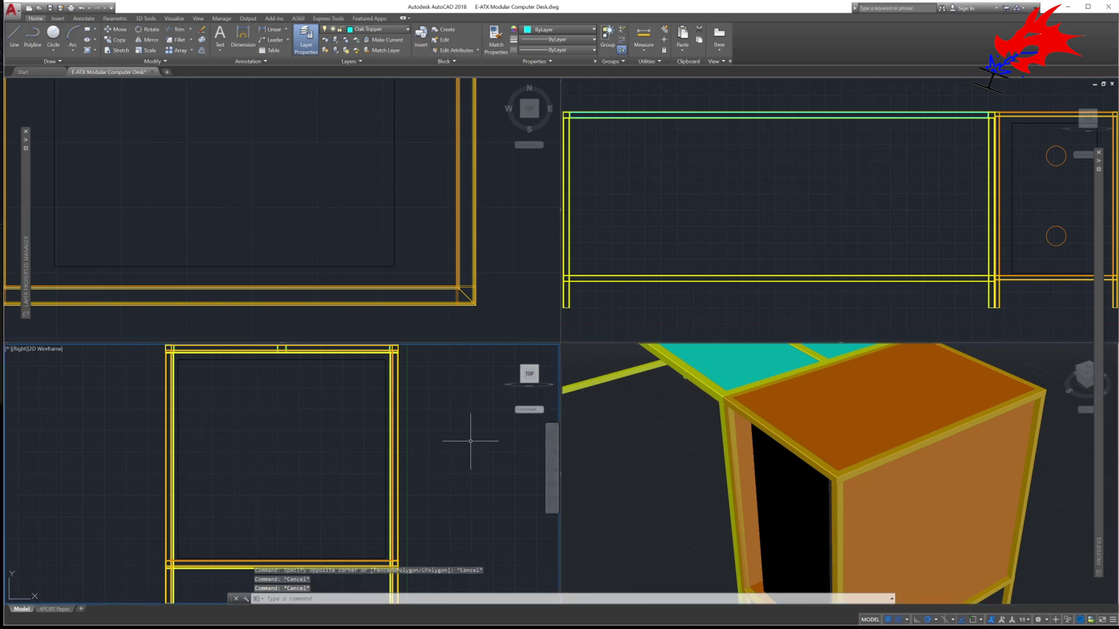
click(522, 327)
scroll(521, 317, down, 8)
middle_drag(480, 258, 448, 277)
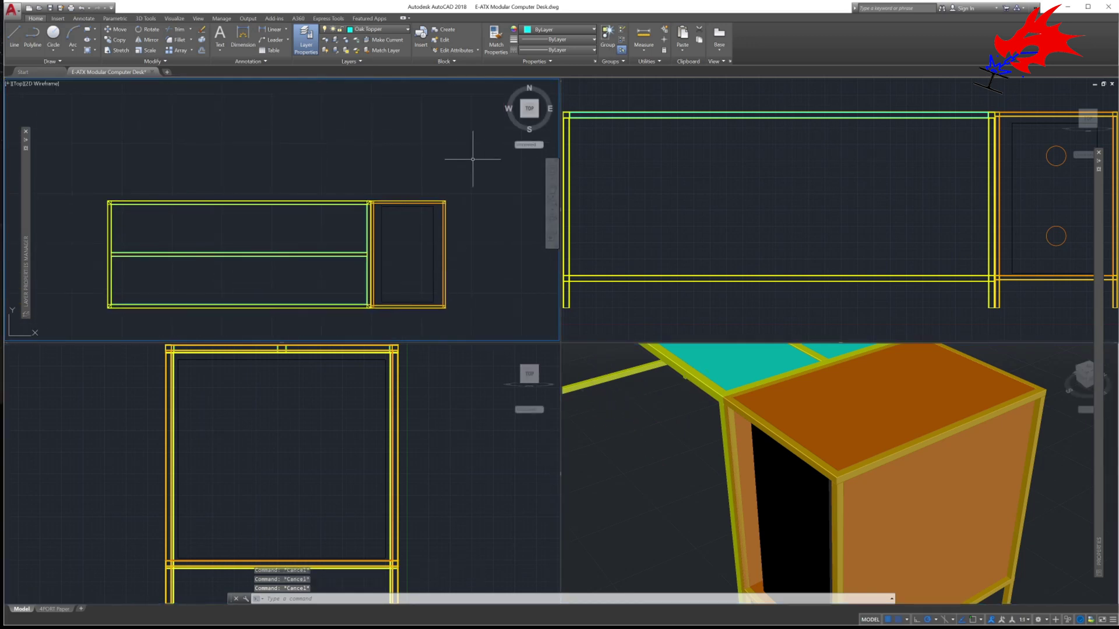
click(468, 181)
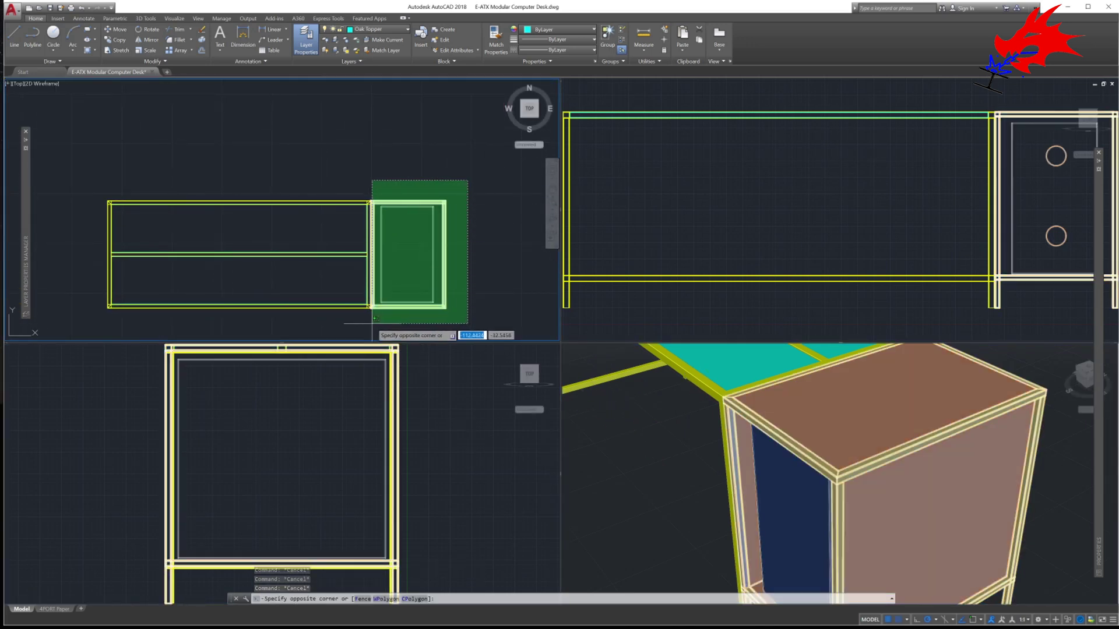
click(376, 318)
scroll(404, 268, up, 4)
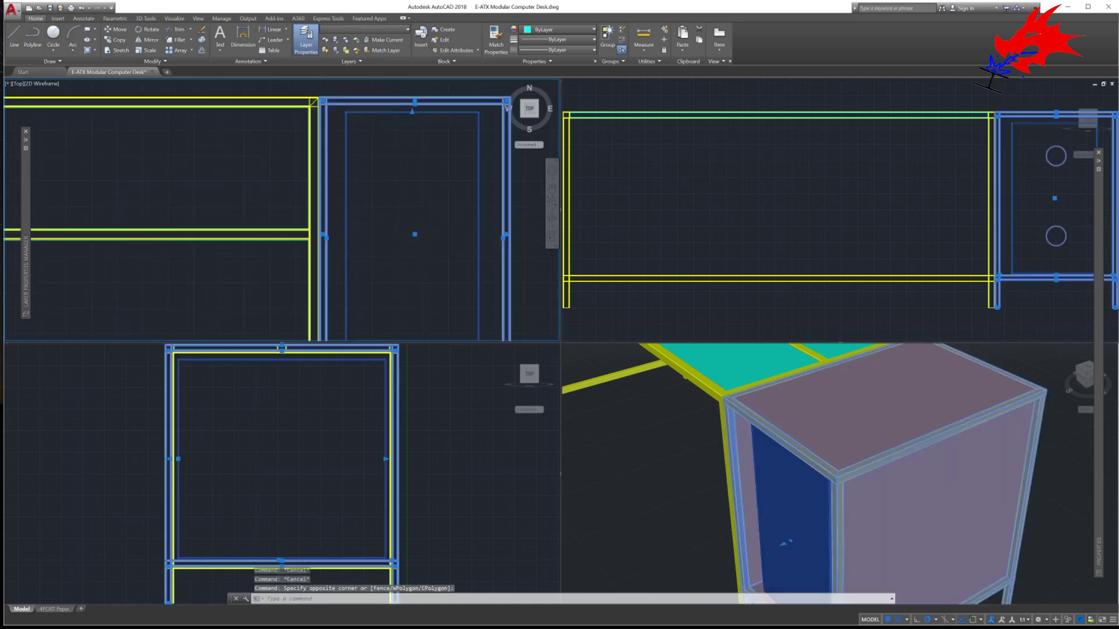
scroll(474, 285, down, 2)
middle_drag(350, 230, 368, 202)
Clear the tower selection and view the complete desk with its tower in the 3D view
click(1073, 429)
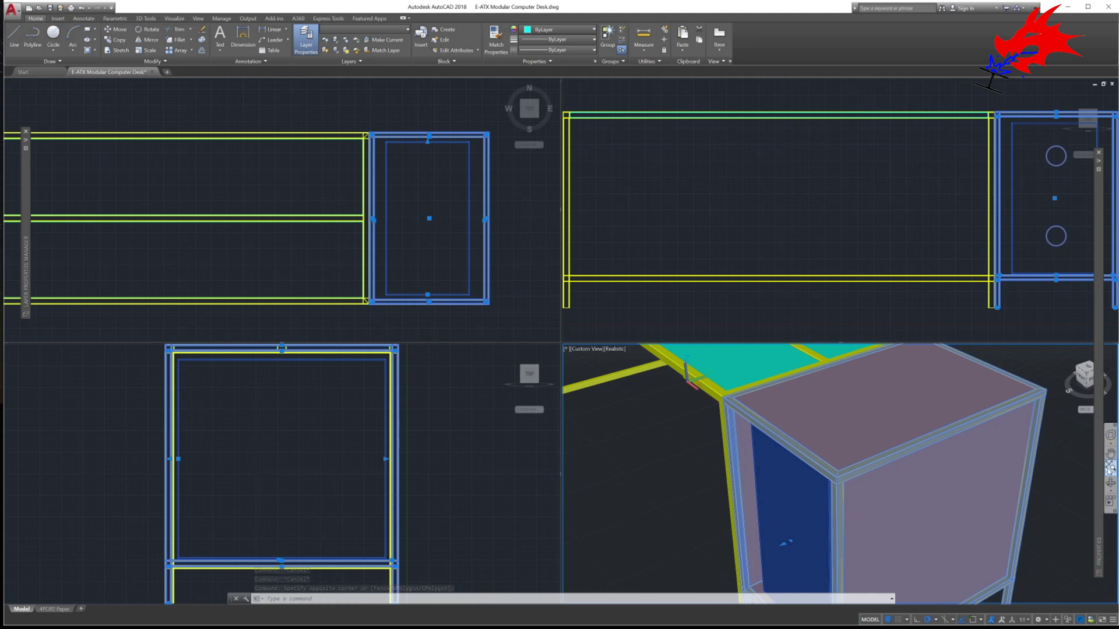
click(1110, 467)
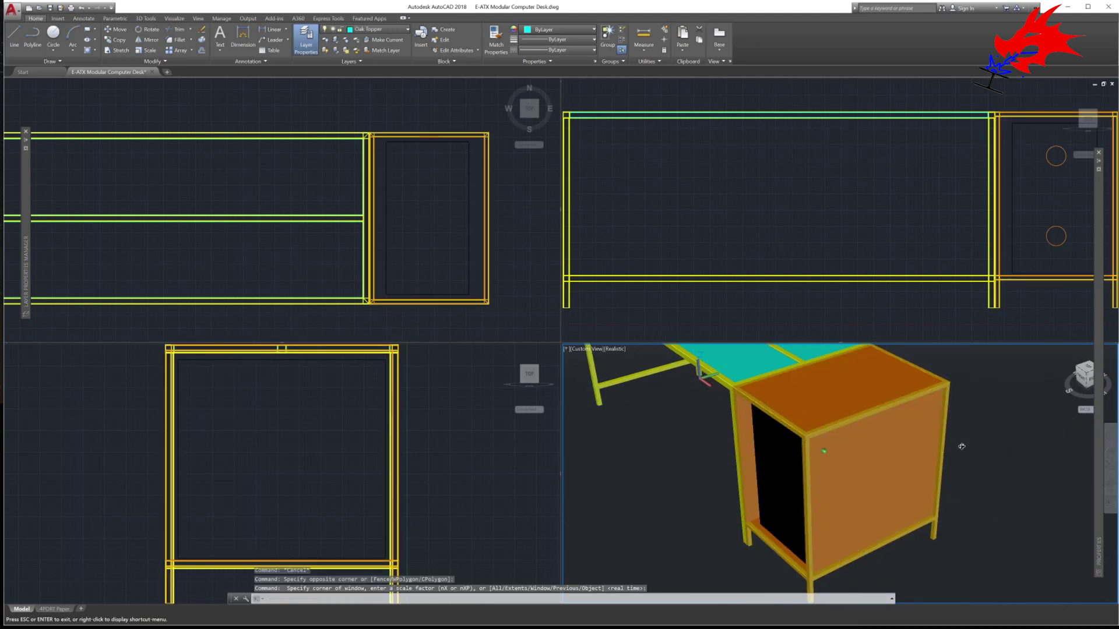
scroll(970, 451, down, 5)
key(Escape)
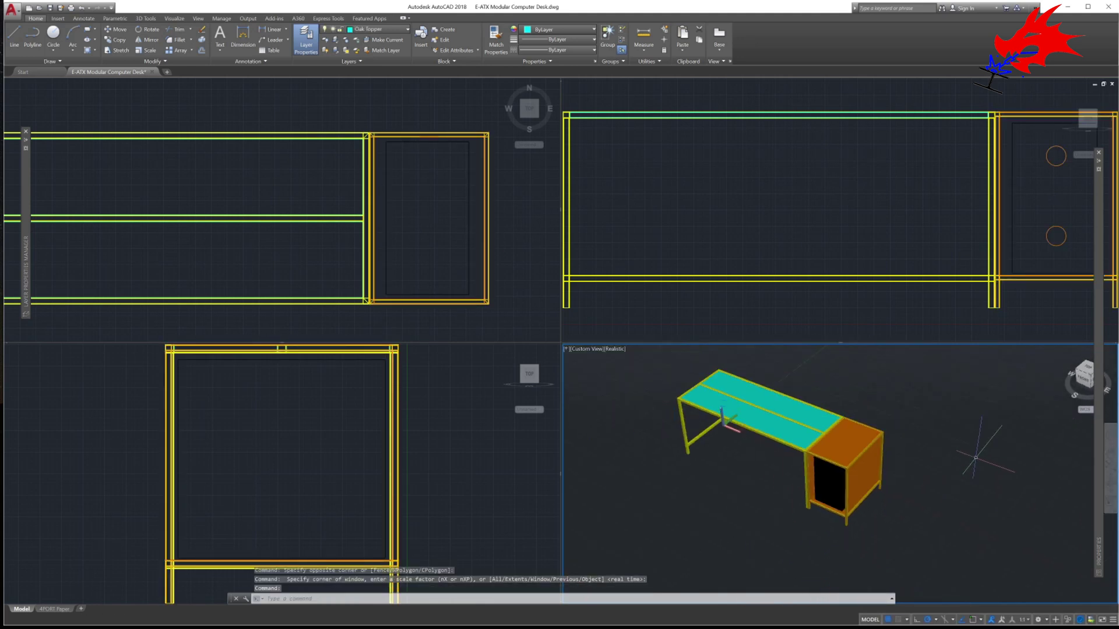
middle_drag(953, 437, 1008, 465)
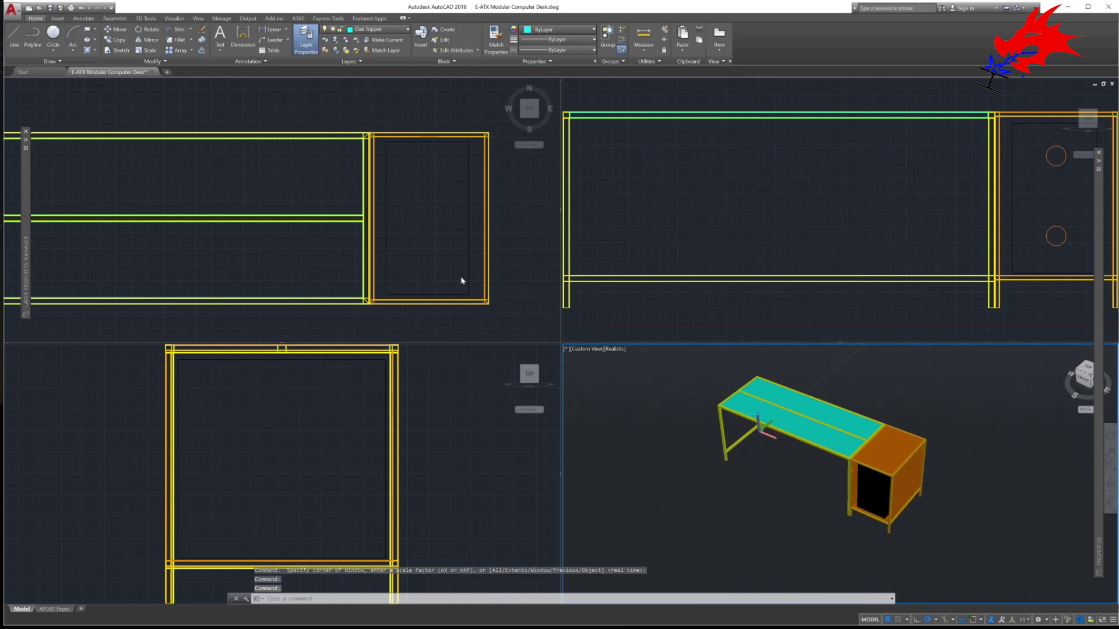
Move the complete tower to the desk's opposite end, placing its front outer corner on the desk's left front corner in the top view
click(441, 310)
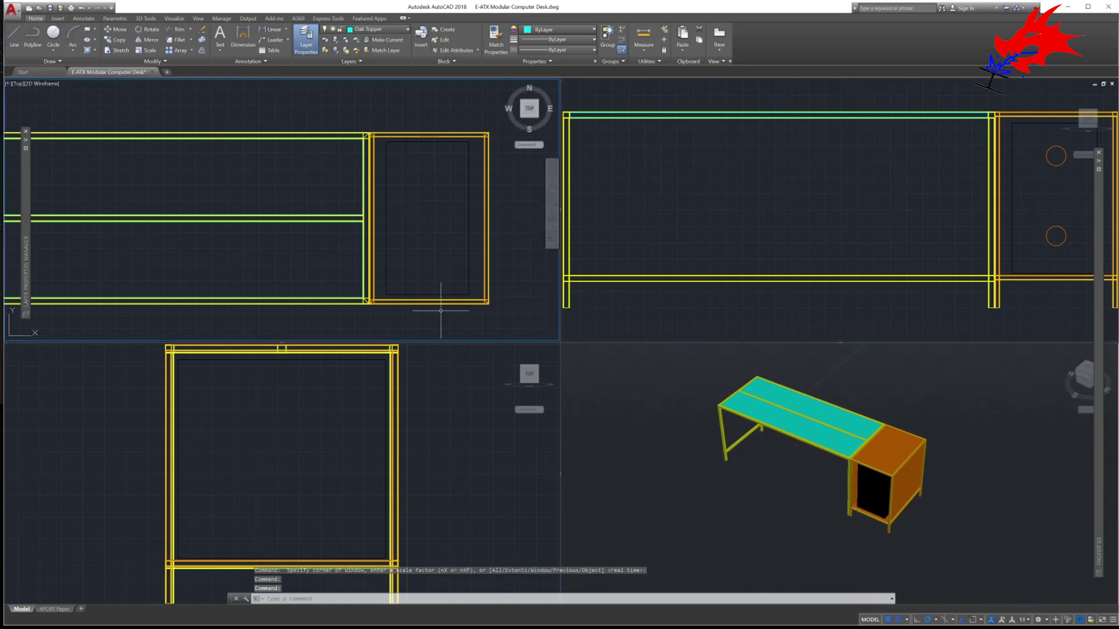
click(495, 116)
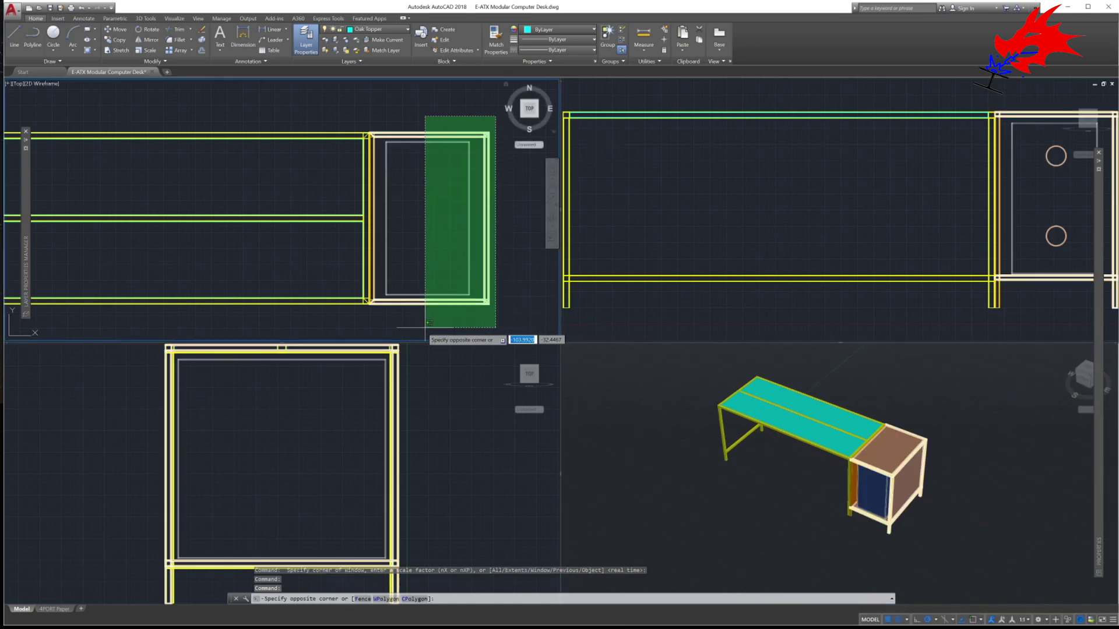
click(372, 313)
text(MOVE)
key(Return)
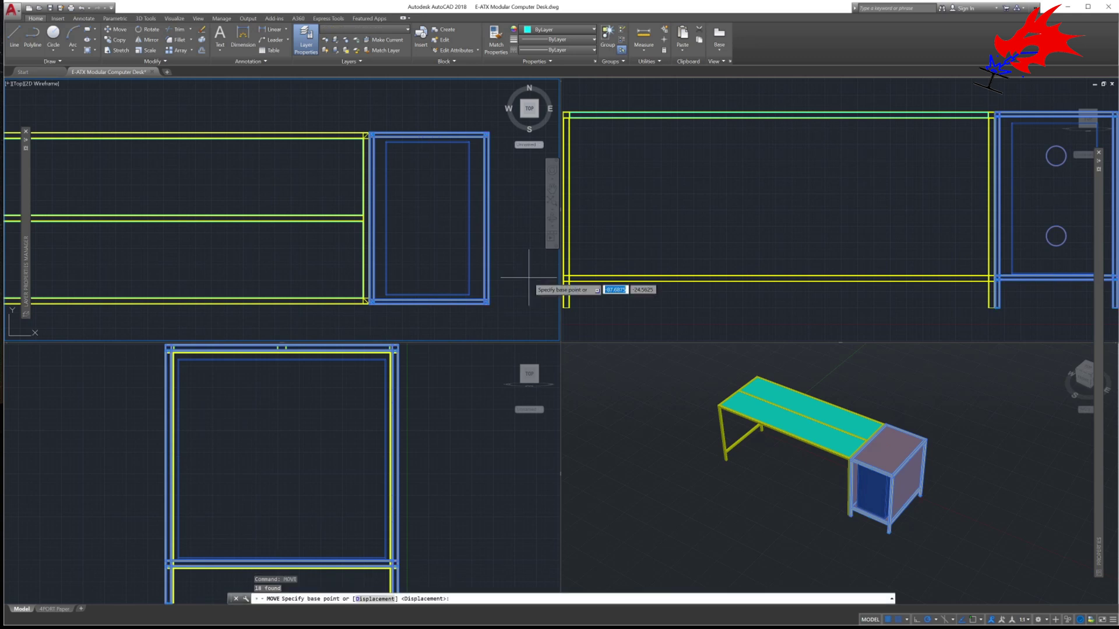
scroll(468, 309, up, 1)
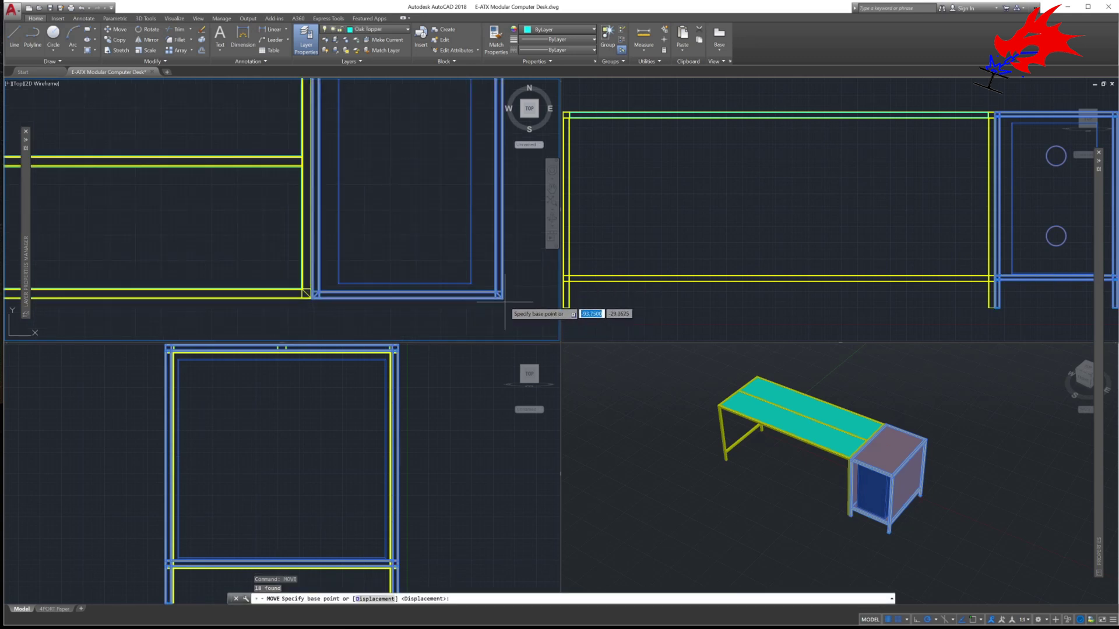
scroll(502, 299, up, 1)
scroll(507, 312, up, 2)
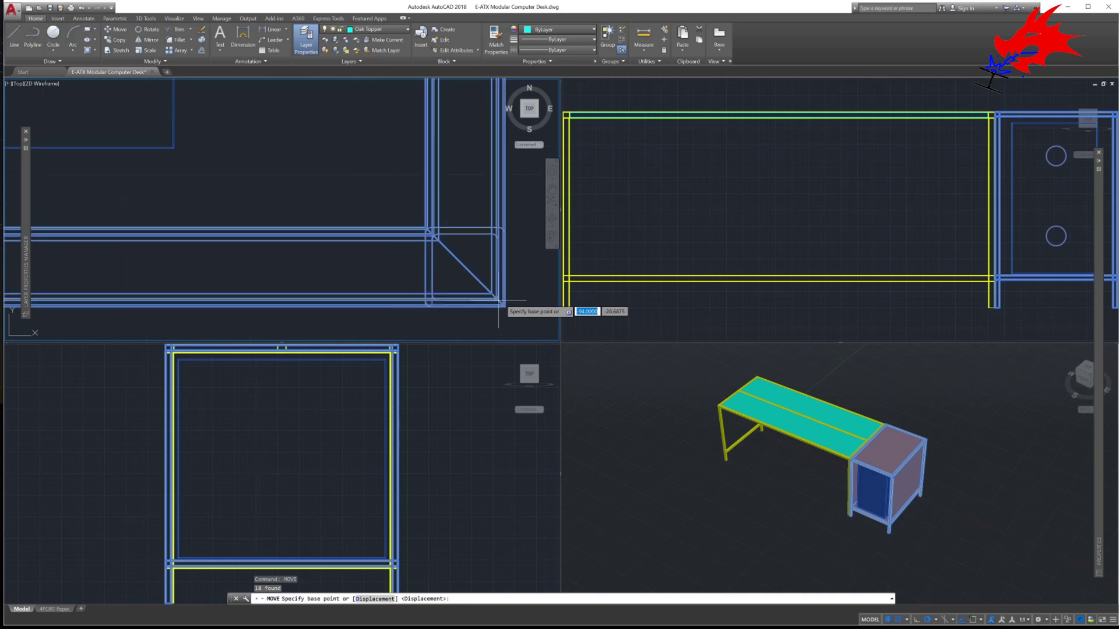
click(508, 311)
scroll(408, 262, down, 2)
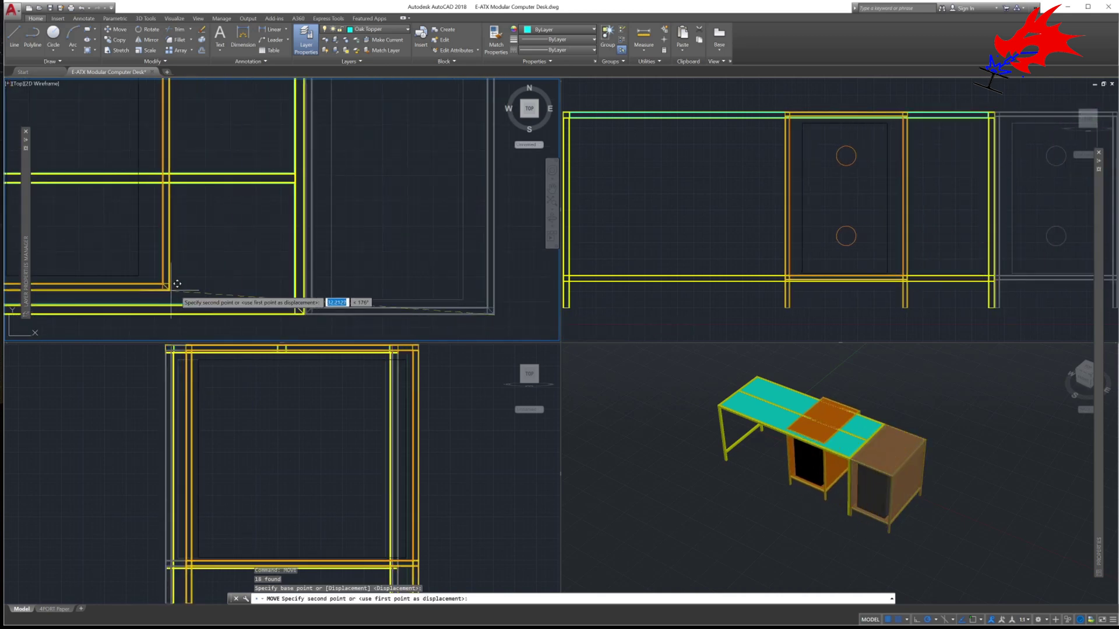
scroll(280, 274, down, 4)
scroll(253, 293, up, 4)
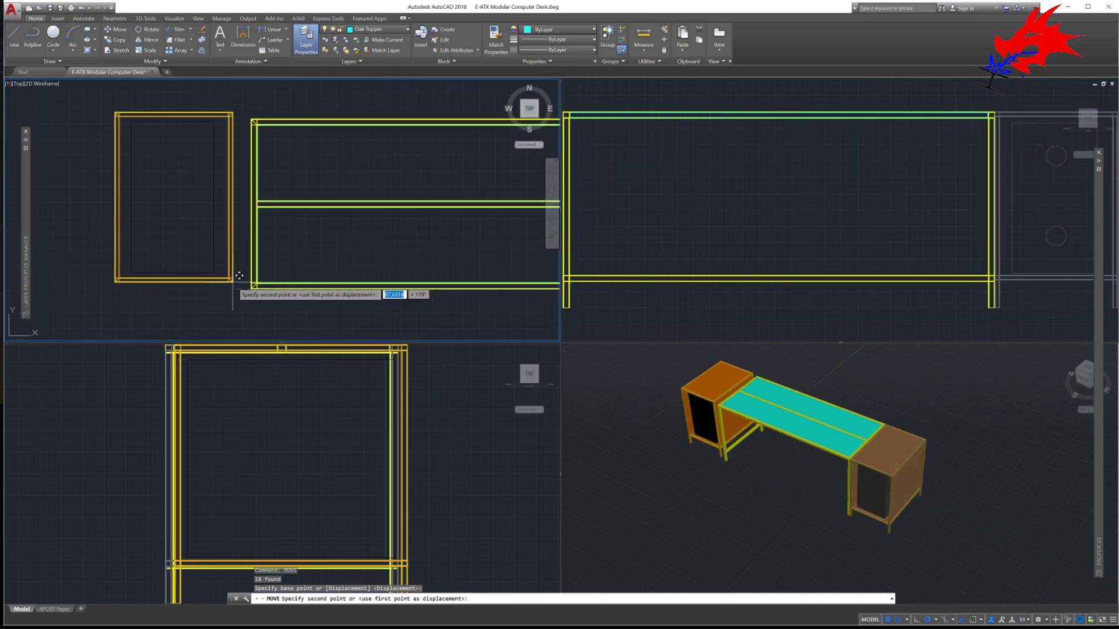
scroll(259, 293, up, 2)
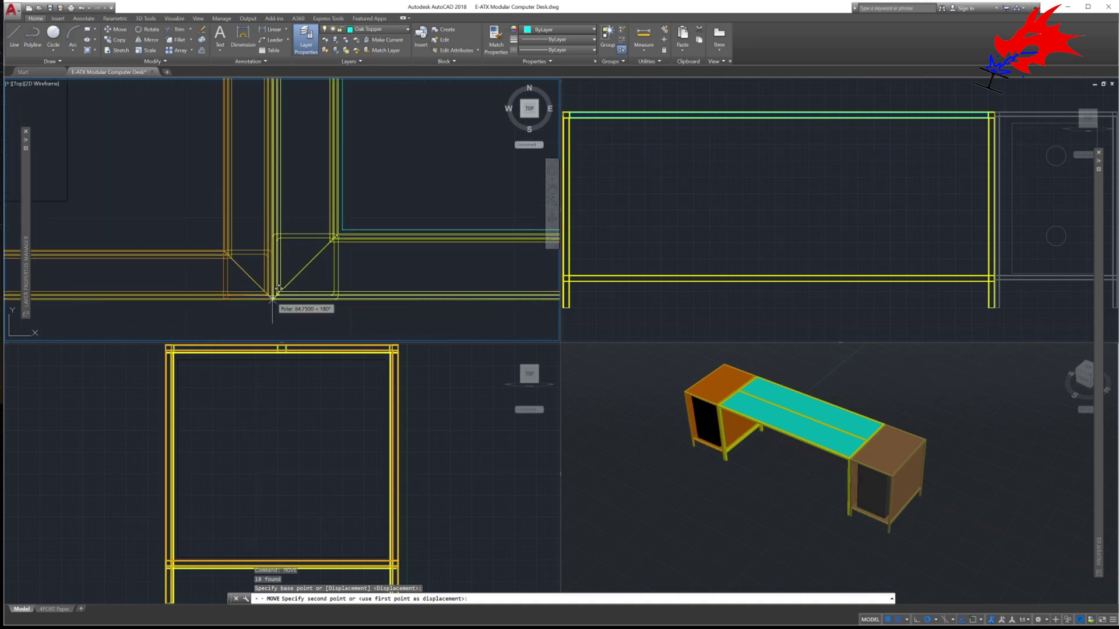
click(272, 299)
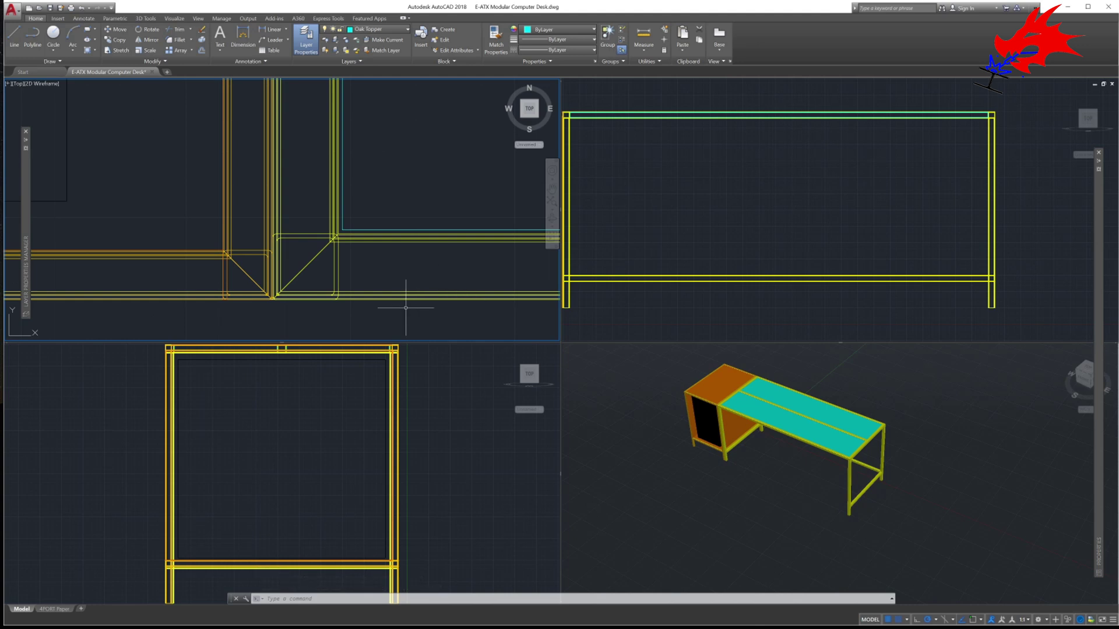
Copy the complete tower from the desk's left end to its right end, aligning the front corners, and view both towers in 3D
text(Y)
key(Return)
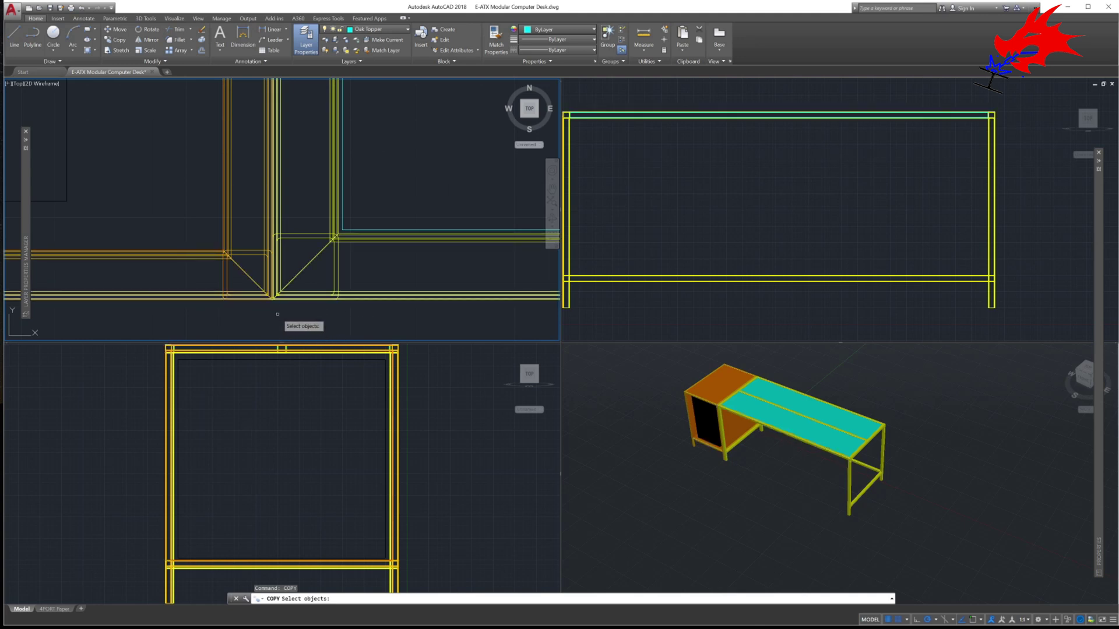
scroll(263, 326, down, 5)
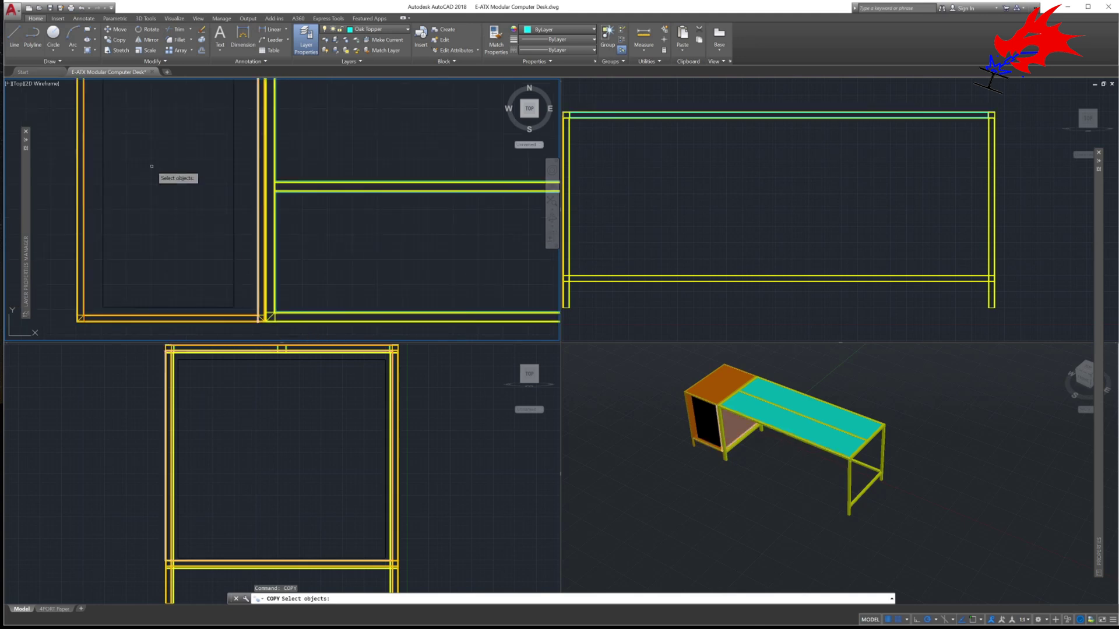
click(111, 106)
scroll(175, 236, up, 4)
scroll(200, 232, down, 2)
scroll(194, 237, up, 3)
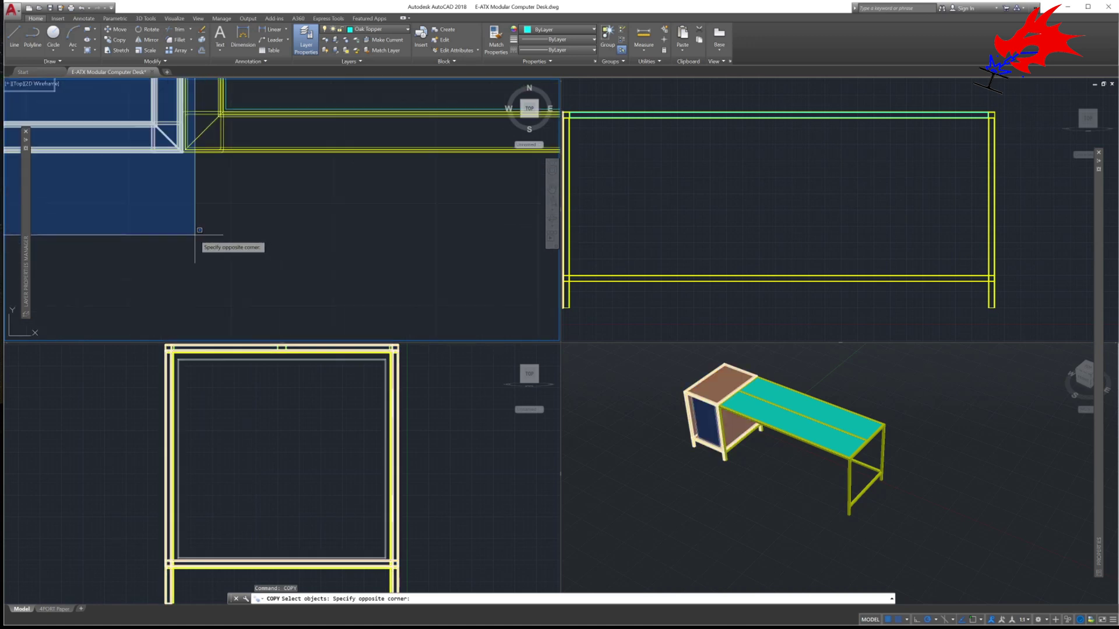
click(194, 178)
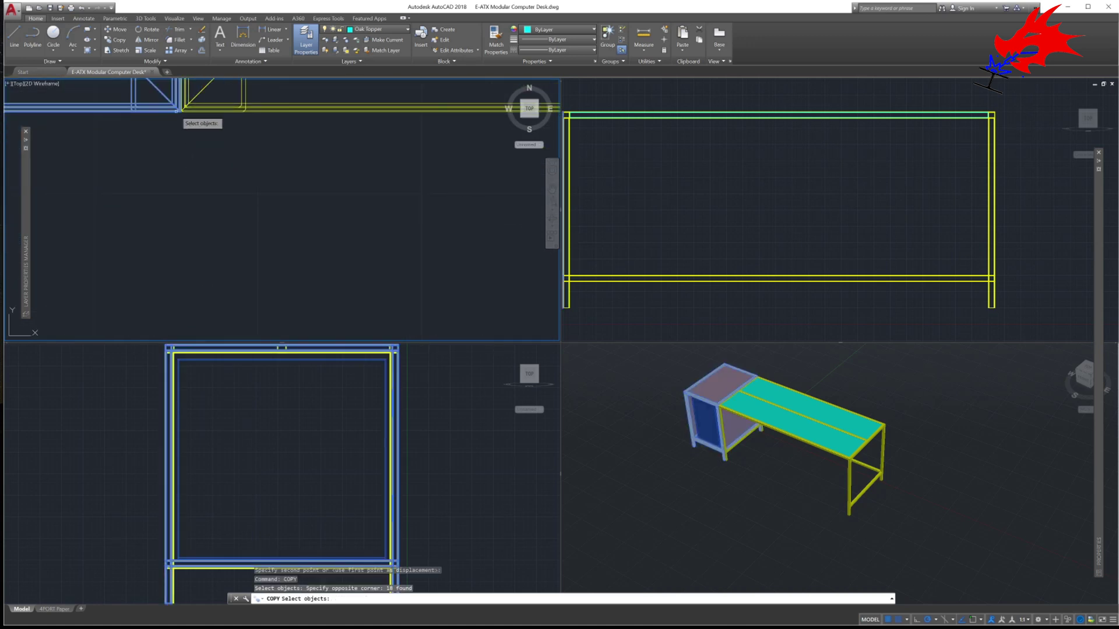
key(Return)
middle_drag(125, 189, 315, 287)
scroll(309, 283, up, 3)
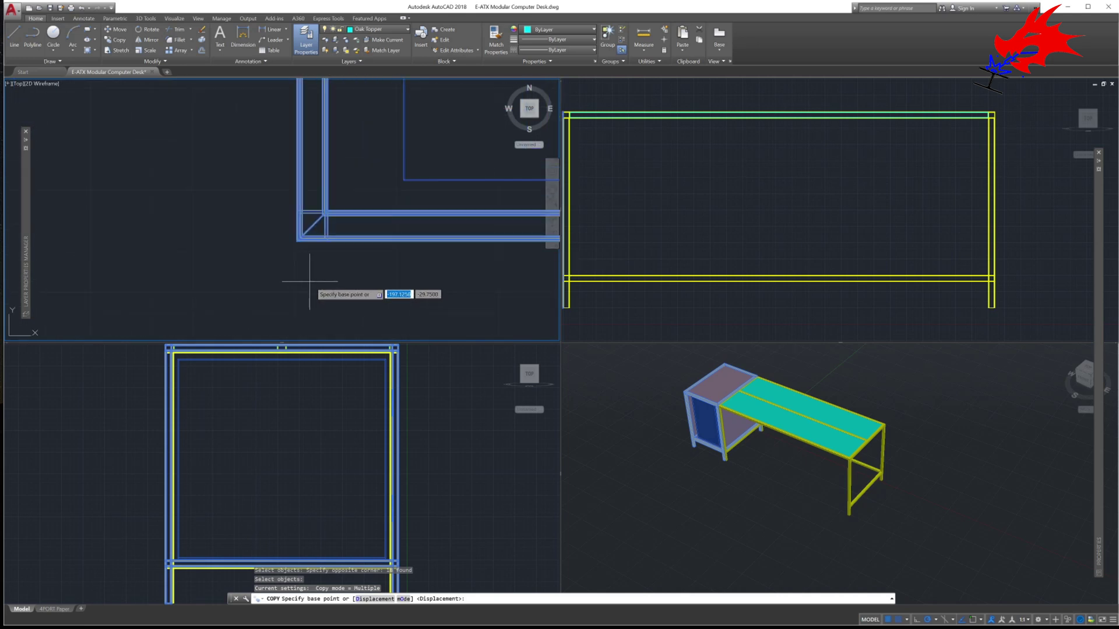
click(301, 199)
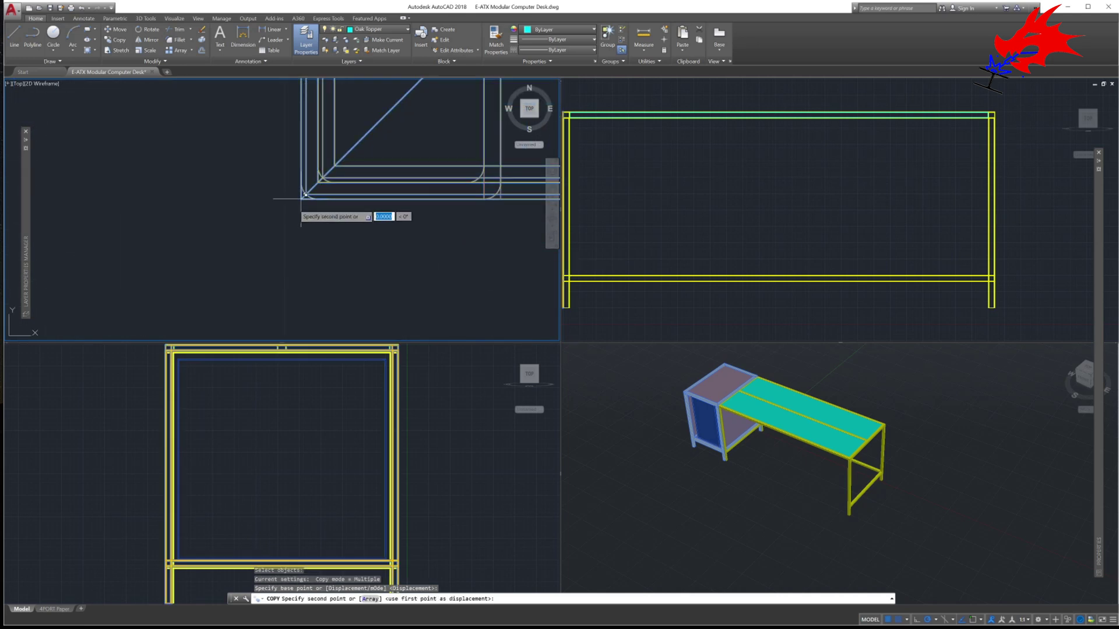
scroll(234, 262, down, 2)
scroll(138, 276, down, 4)
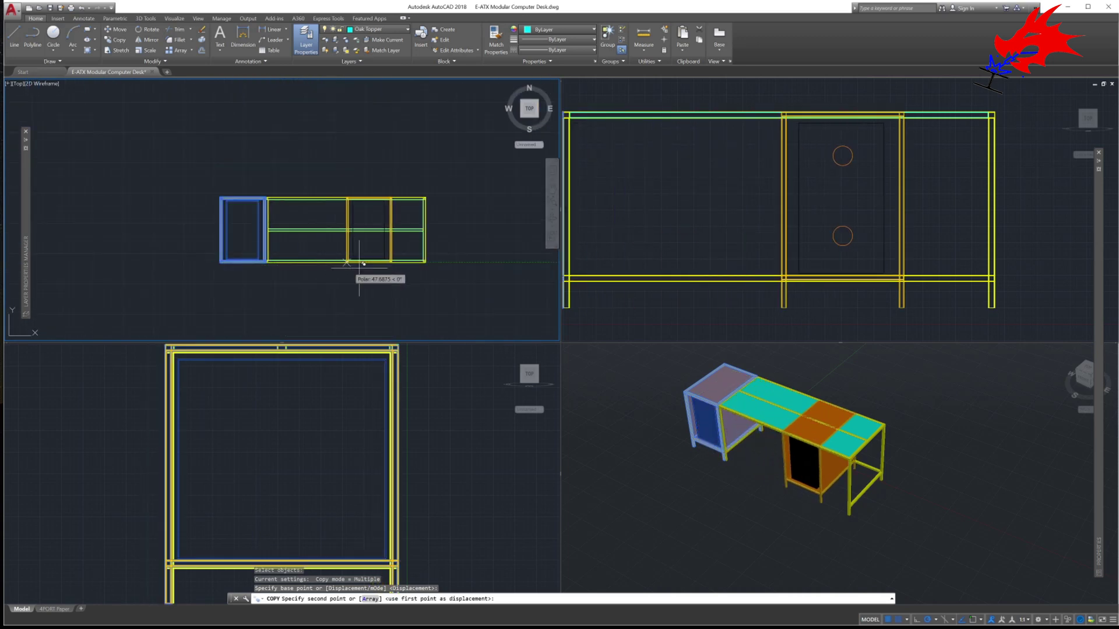
scroll(434, 259, up, 4)
scroll(349, 262, down, 1)
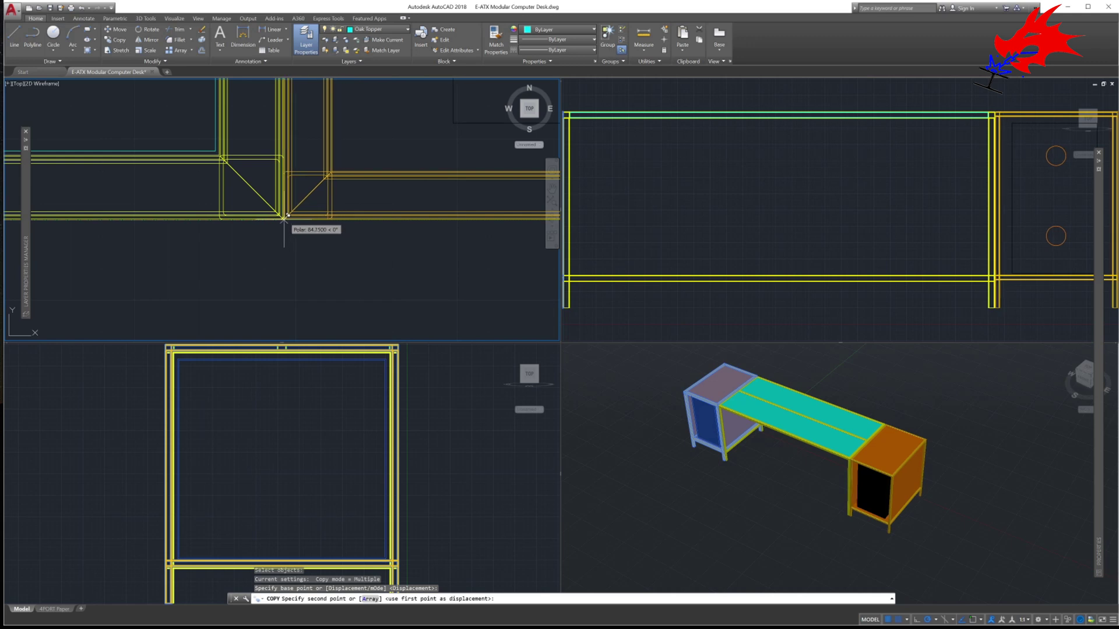
key(Escape)
key(Escape)
key(Escape)
click(774, 494)
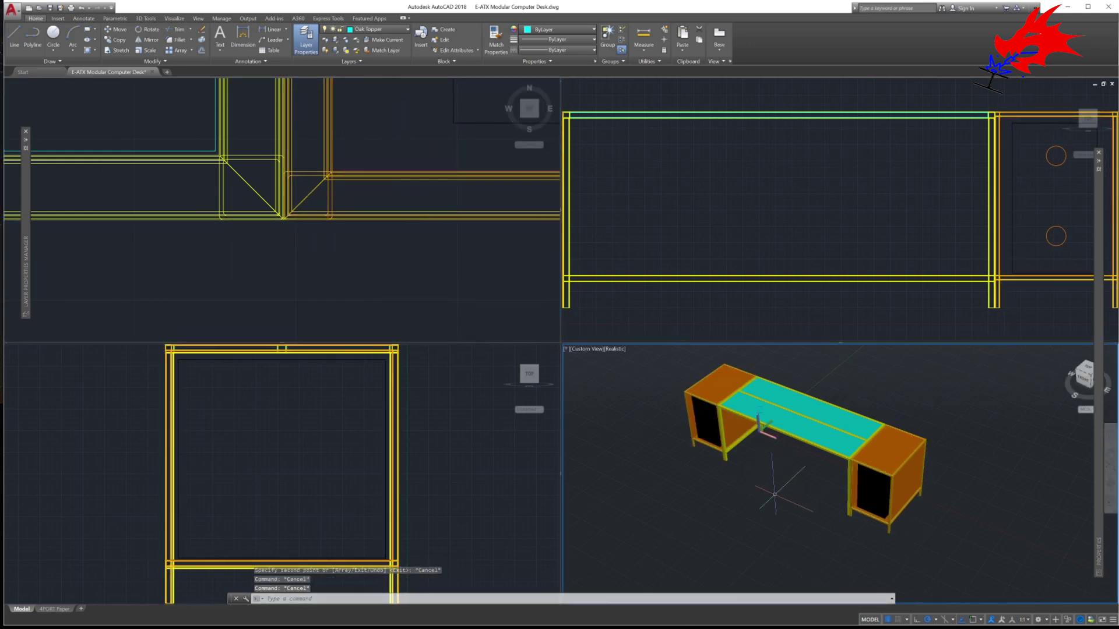
shift+middle_drag(725, 507, 772, 492)
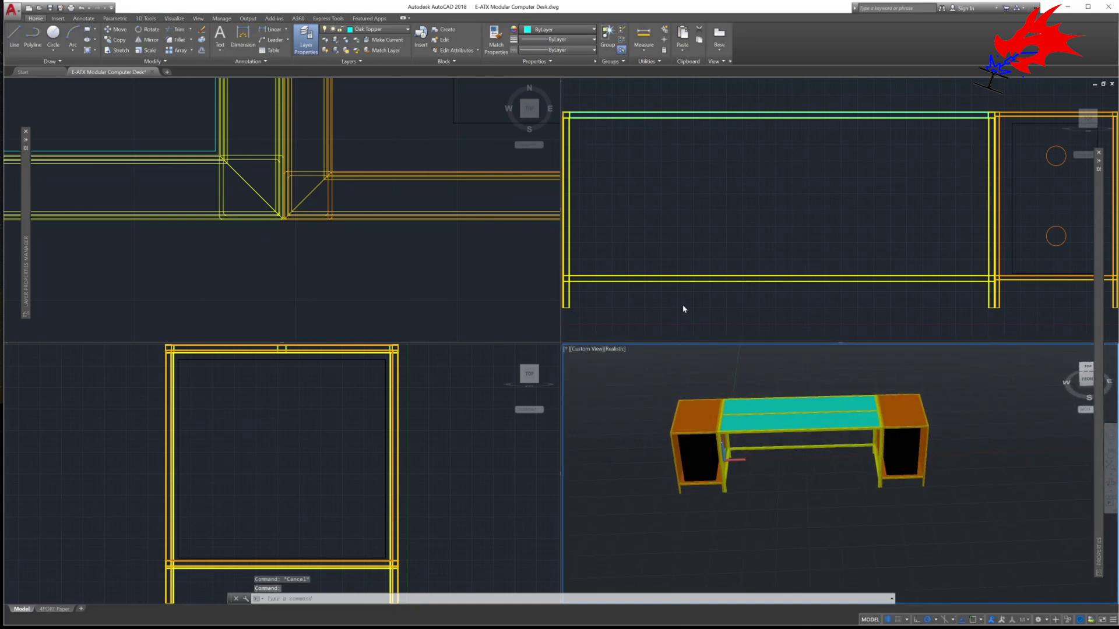
Delete the complete tower at the desk's left end, selecting all its parts in the top view
click(644, 393)
click(225, 317)
scroll(224, 317, down, 5)
scroll(225, 317, up, 5)
click(296, 227)
key(Escape)
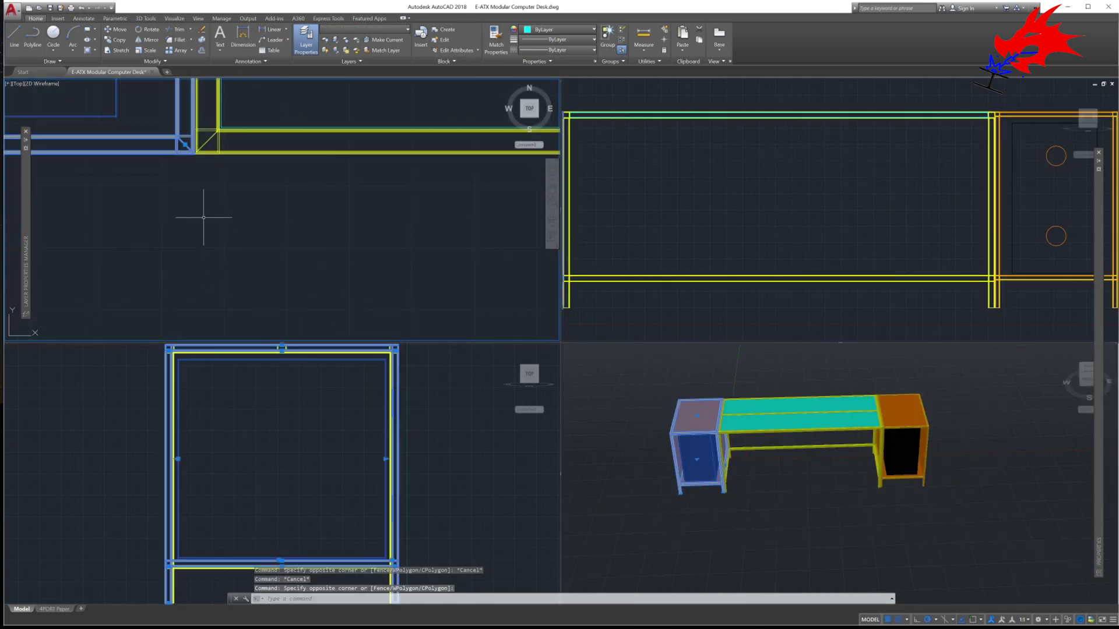
Set the 3D view to SE Isometric and fit the whole desk and tower in the 3D and top views
click(1086, 457)
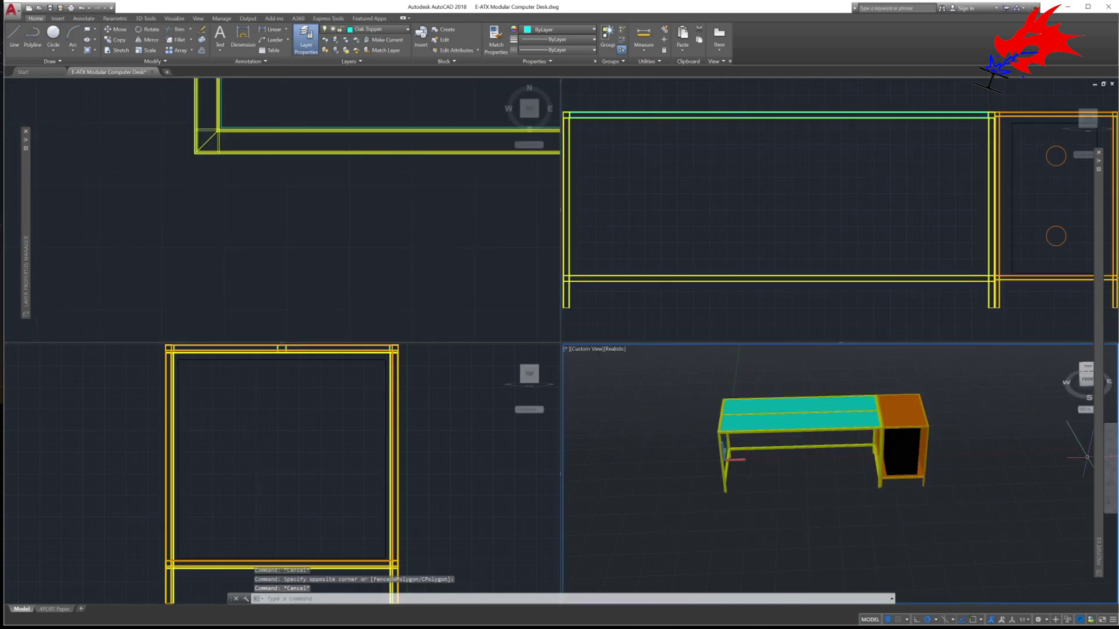
click(583, 350)
click(606, 431)
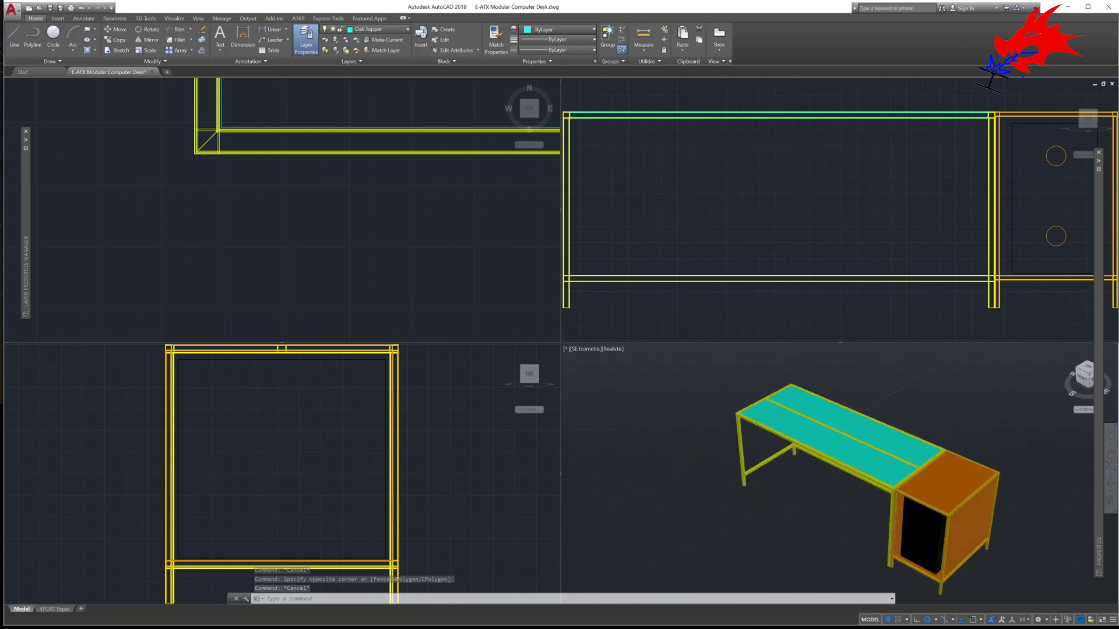
click(1044, 258)
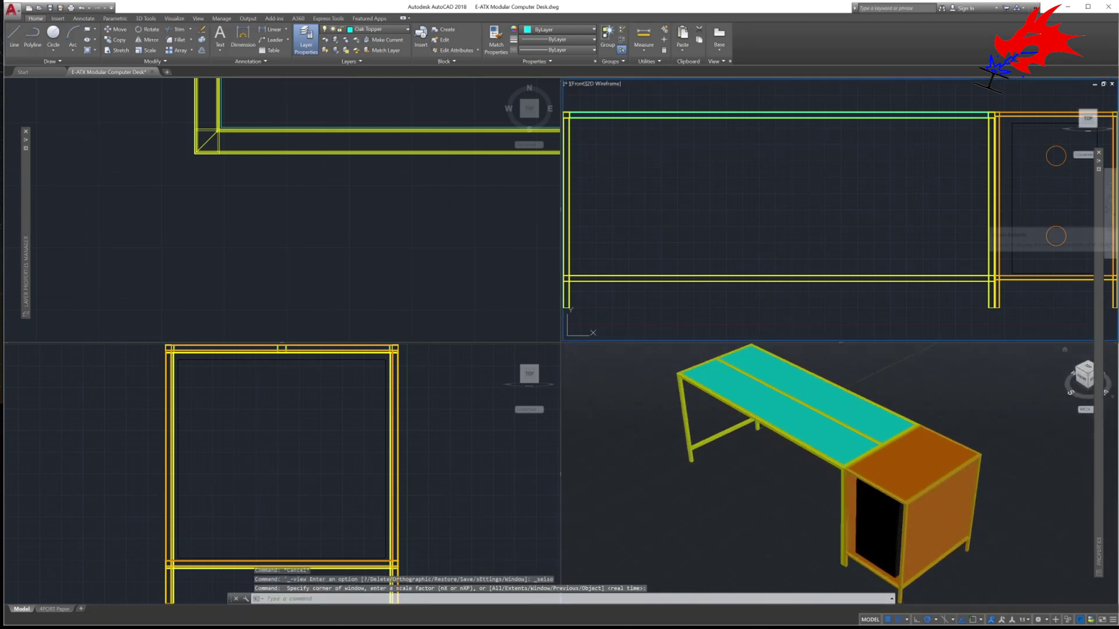
click(425, 247)
click(551, 202)
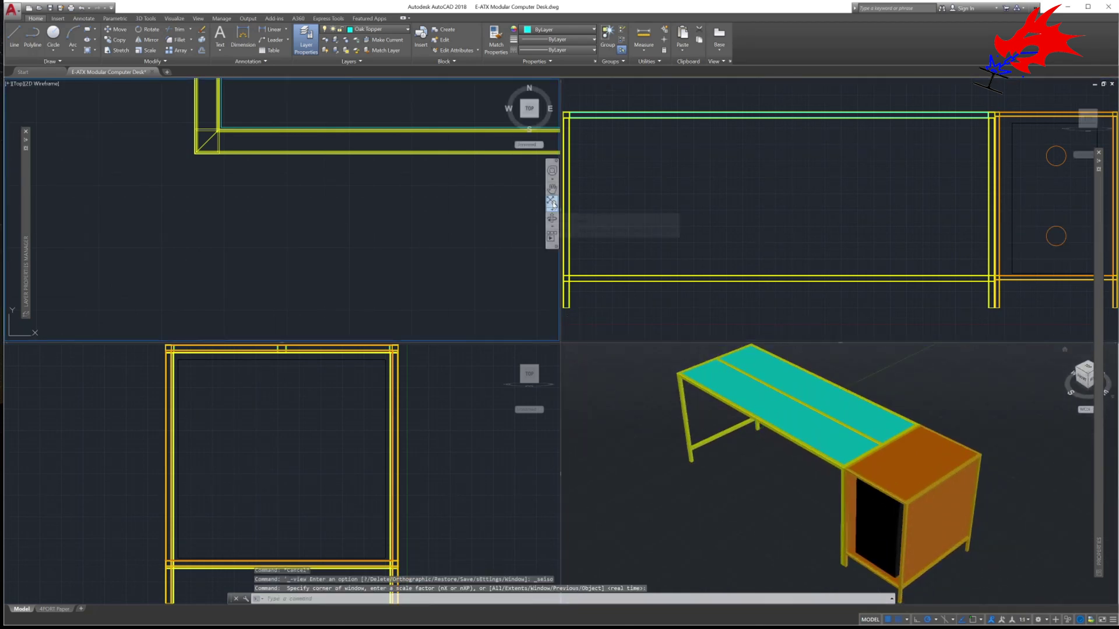
click(507, 429)
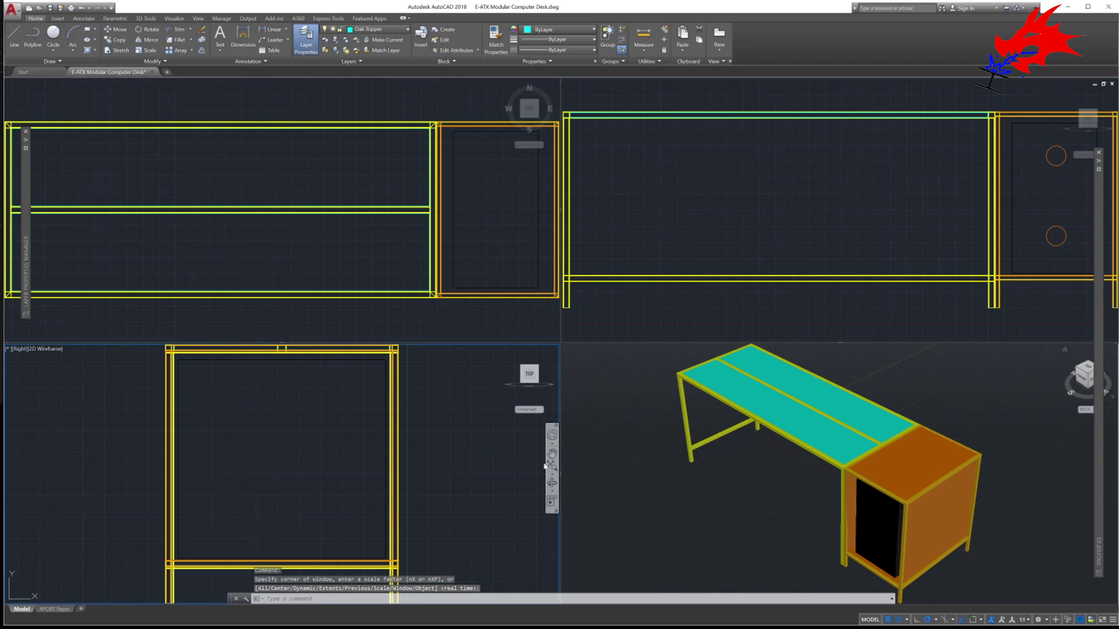